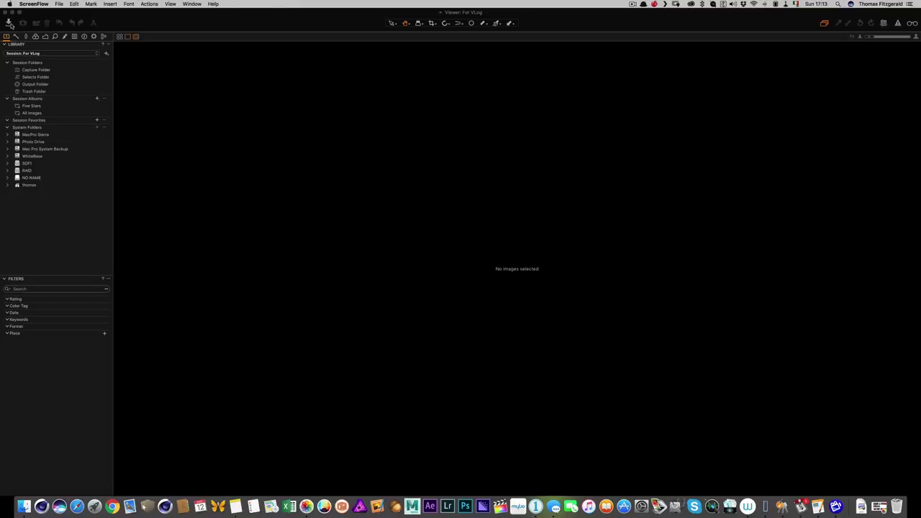
- Open the image importer, enlarge its window and look through the thumbnails of the 107_FUJI source
{"action": "left_click", "coordinate": [9, 24]}
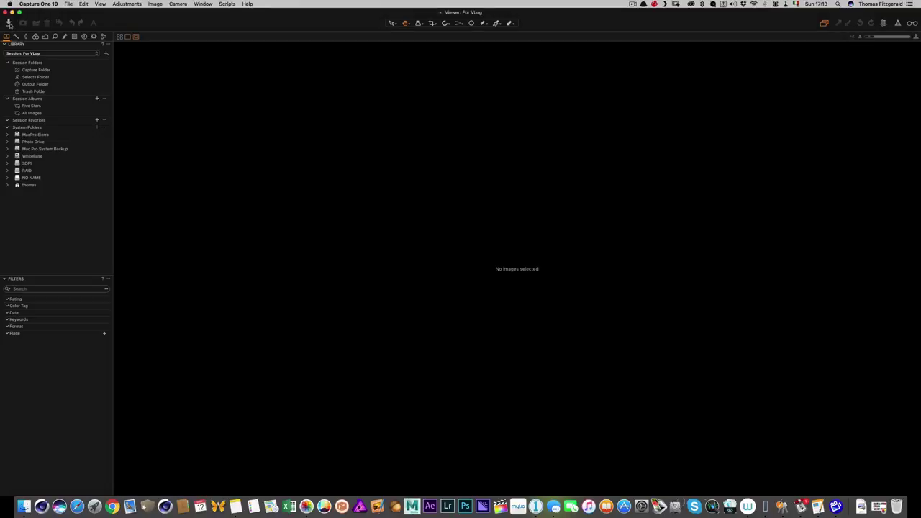
{"action": "left_click", "coordinate": [9, 24]}
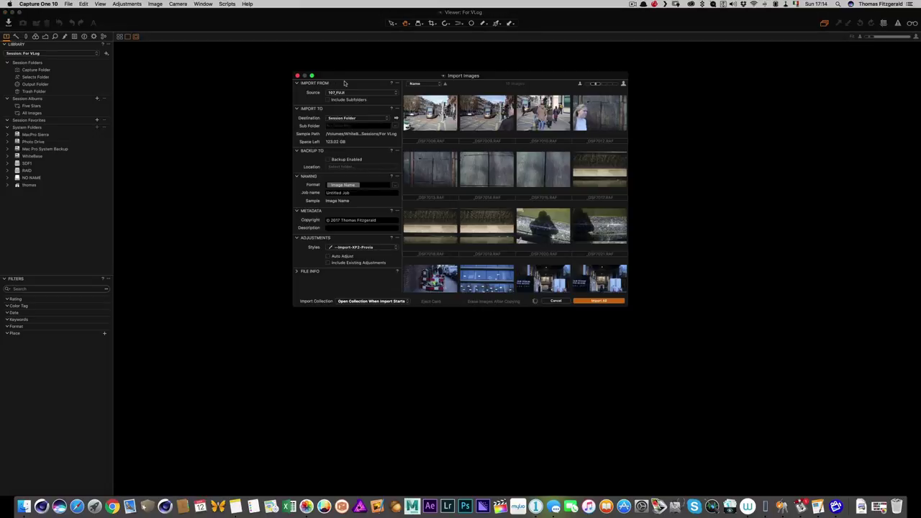
{"action": "left_click_drag", "start_coordinate": [363, 77], "coordinate": [309, 67]}
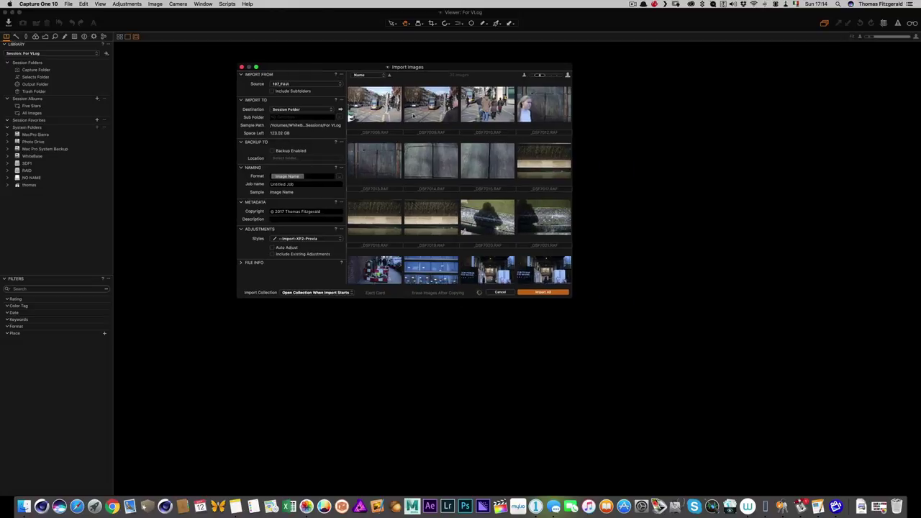
{"action": "left_click_drag", "start_coordinate": [572, 300], "coordinate": [826, 462]}
{"action": "scroll", "coordinate": [605, 242], "scroll_direction": "down", "scroll_amount": 10}
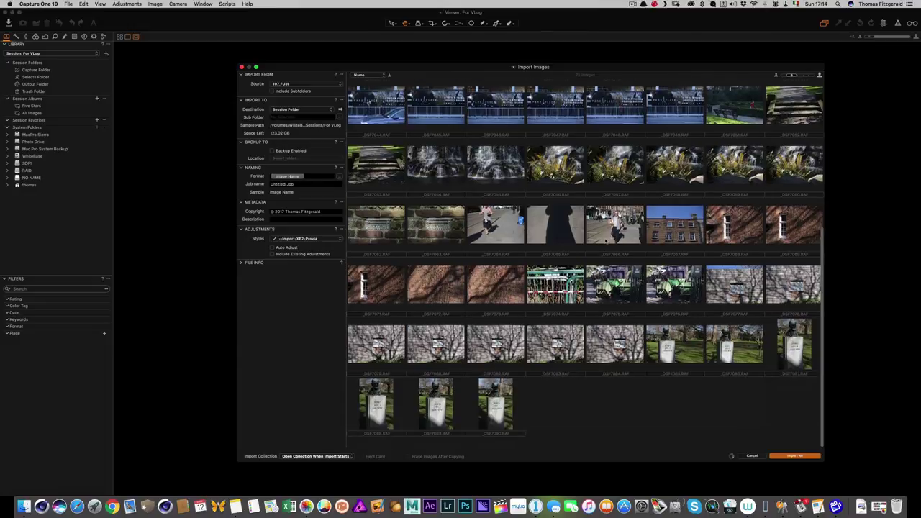
{"action": "scroll", "coordinate": [605, 242], "scroll_direction": "down", "scroll_amount": 2}
{"action": "scroll", "coordinate": [605, 242], "scroll_direction": "down", "scroll_amount": 5}
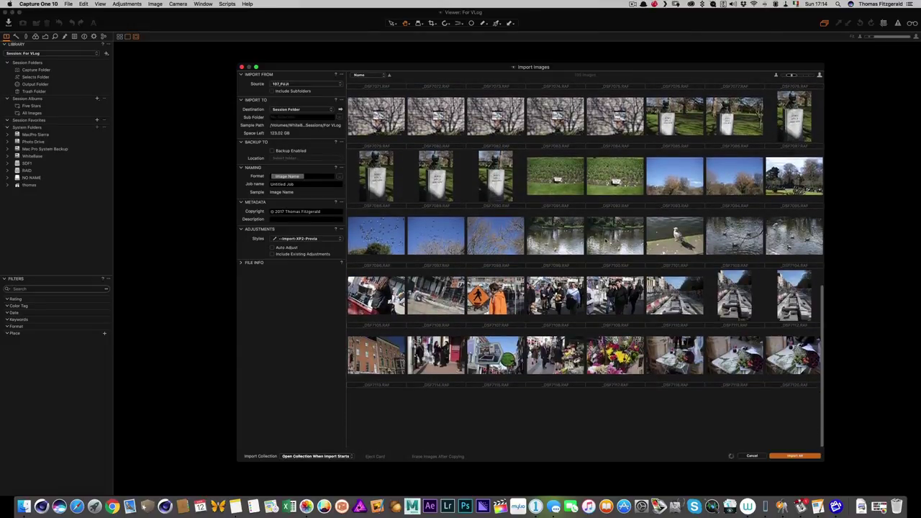
{"action": "scroll", "coordinate": [489, 176], "scroll_direction": "up", "scroll_amount": 15}
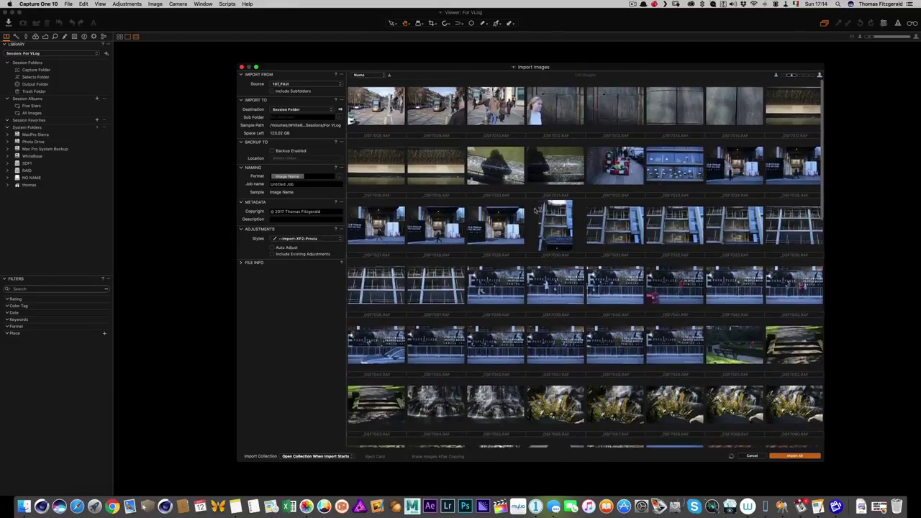
{"action": "scroll", "coordinate": [489, 176], "scroll_direction": "down", "scroll_amount": 20}
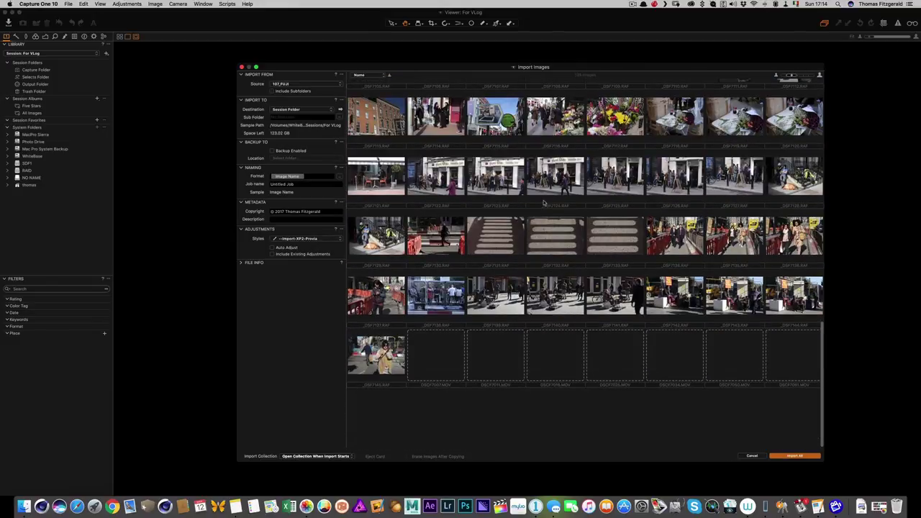
- Remove the --Import-XP2-Provia style from the import adjustments
{"action": "left_click", "coordinate": [307, 239]}
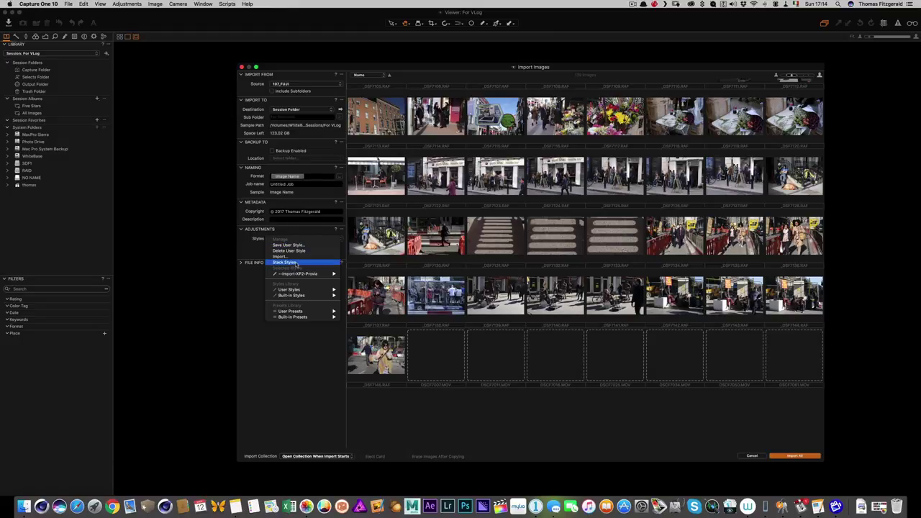
{"action": "mouse_move", "coordinate": [305, 274]}
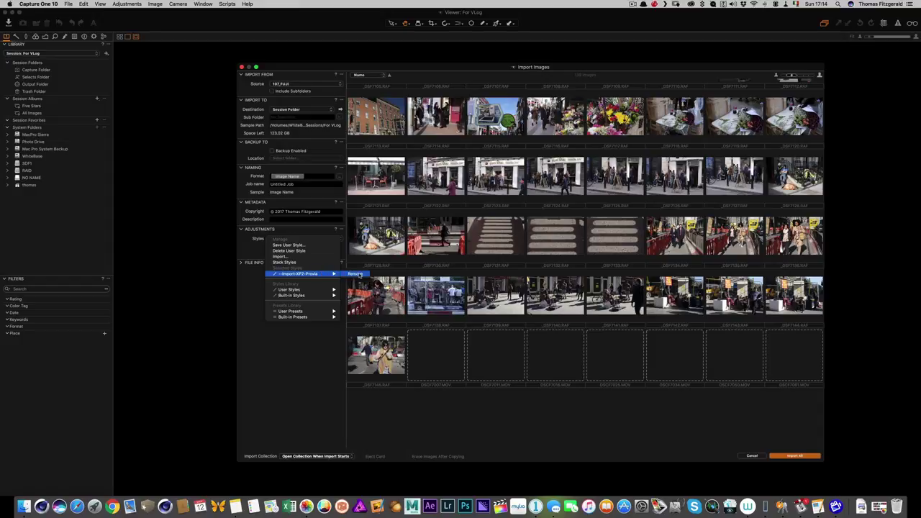
{"action": "left_click", "coordinate": [359, 274]}
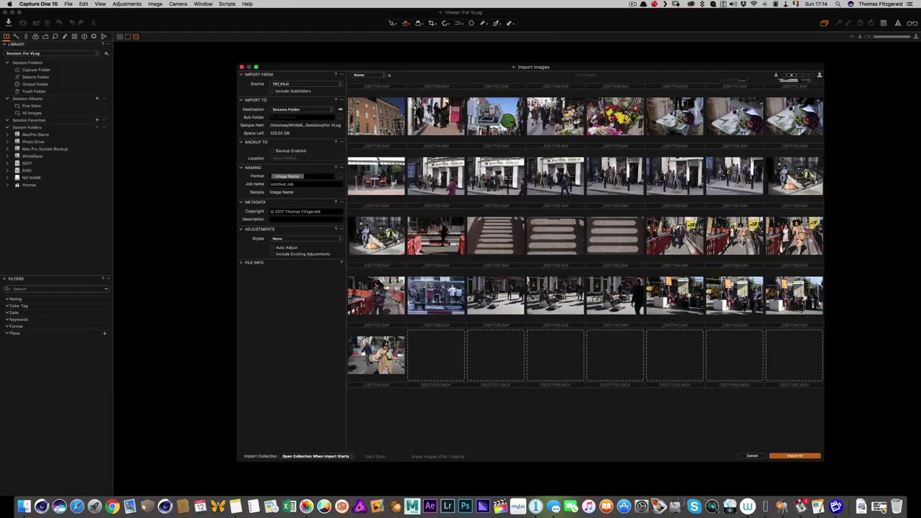
- Select all the images in the 107_FUJI source and import them into the session folder
{"action": "left_click", "coordinate": [376, 354]}
{"action": "scroll", "coordinate": [585, 272], "scroll_direction": "up", "scroll_amount": 15}
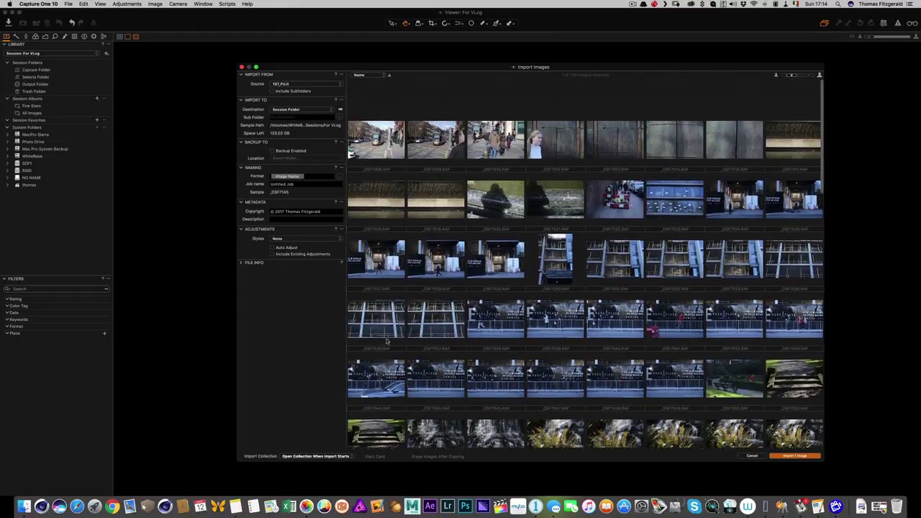
{"action": "key", "text": "super+a"}
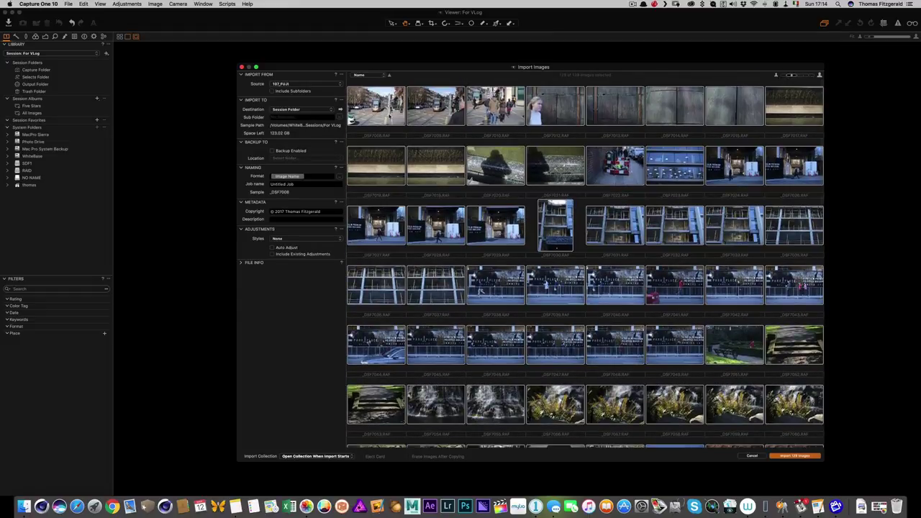
{"action": "left_click", "coordinate": [789, 456]}
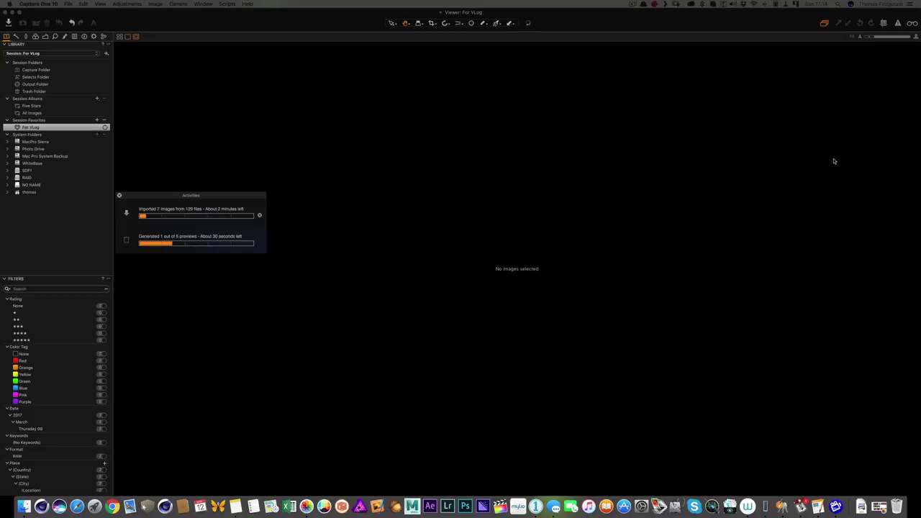
- Show the focus, sharpening and noise reduction tools for the wooden doors photo
{"action": "mouse_move", "coordinate": [911, 4]}
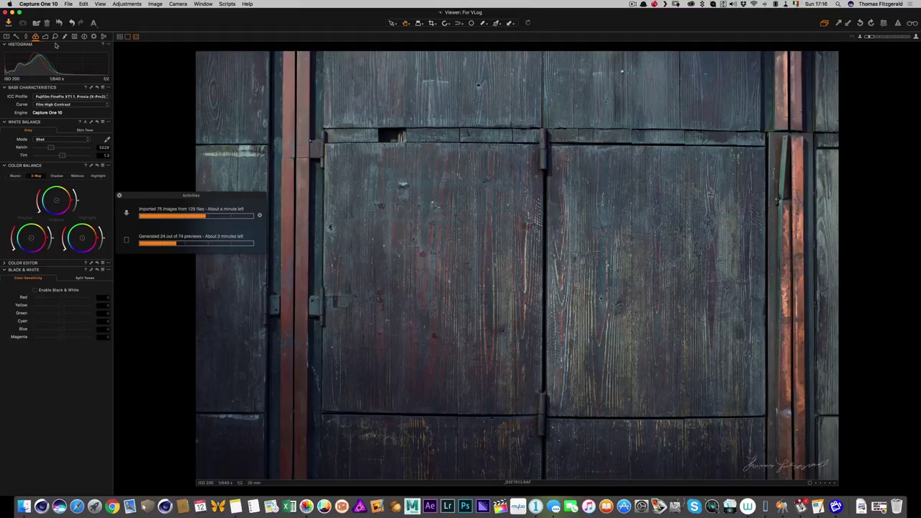
{"action": "left_click", "coordinate": [55, 37]}
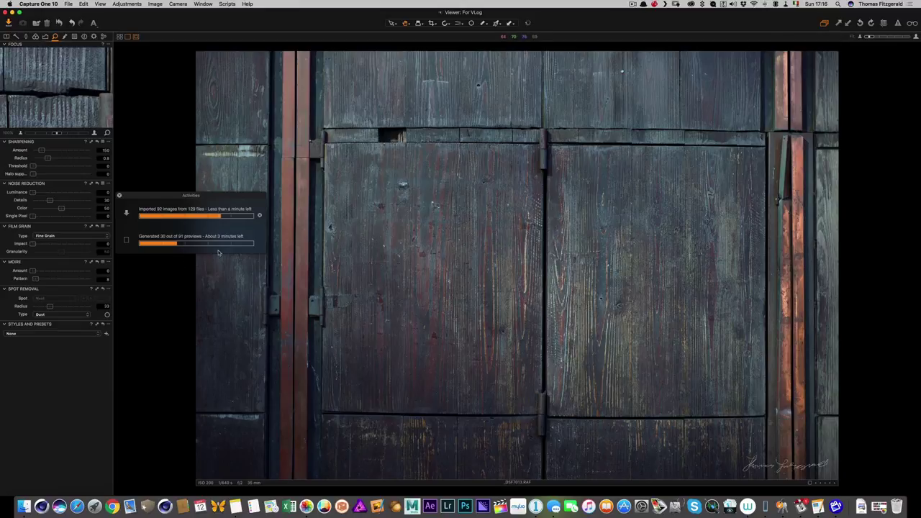
- Move the Activities window up over the photo's upper area and close it
{"action": "left_click_drag", "start_coordinate": [183, 194], "coordinate": [275, 63]}
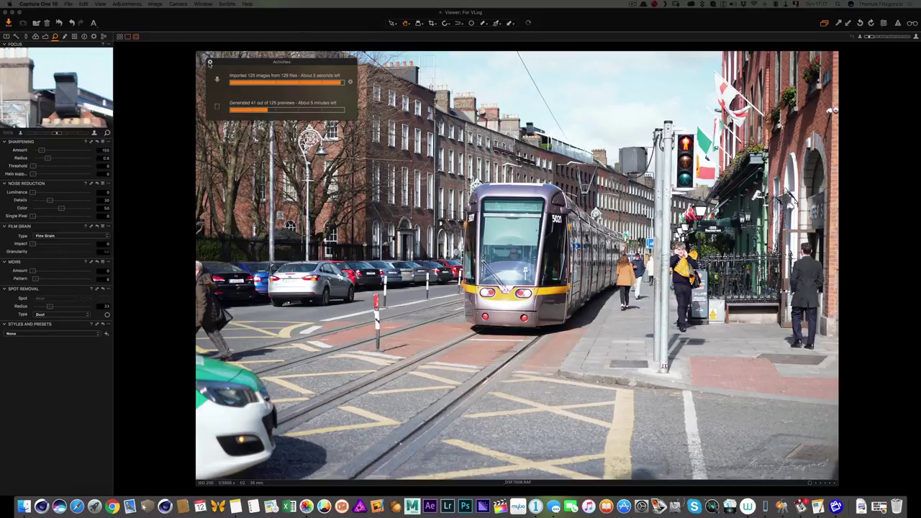
{"action": "left_click", "coordinate": [209, 63]}
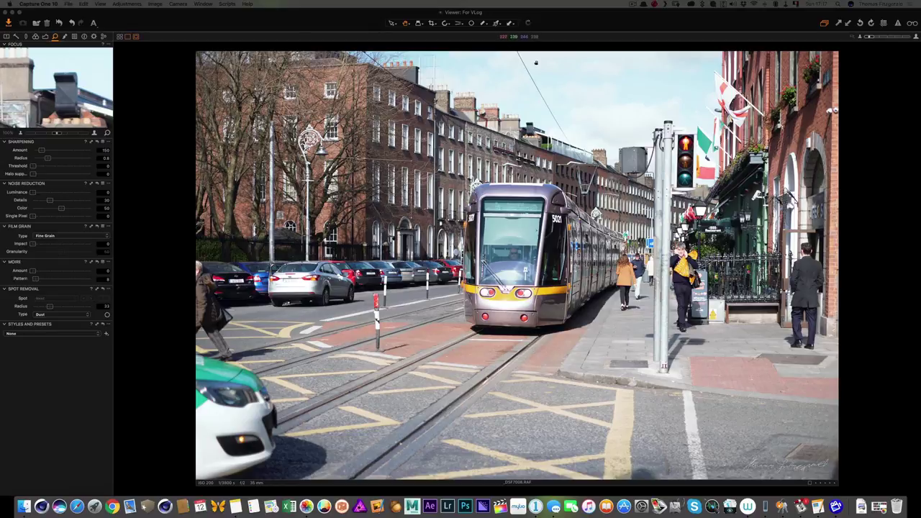
{"action": "left_click", "coordinate": [529, 23]}
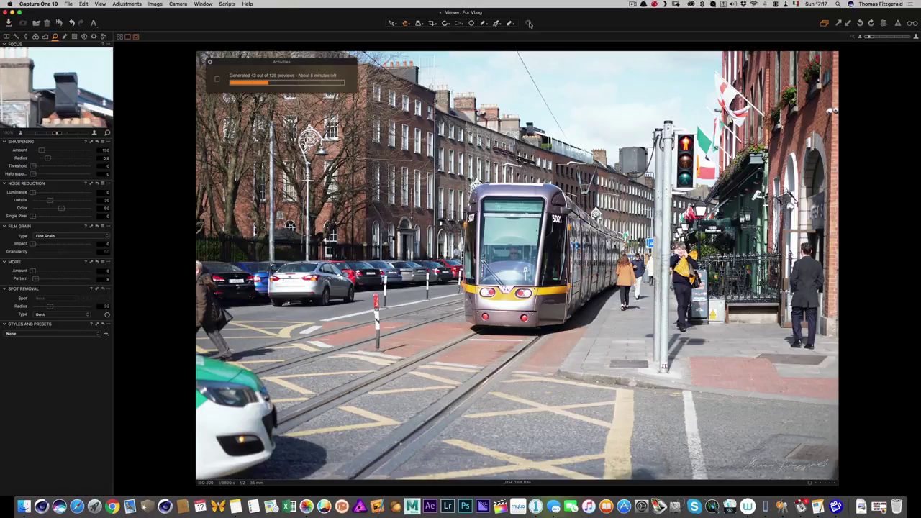
{"action": "left_click", "coordinate": [529, 23]}
{"action": "left_click", "coordinate": [528, 23]}
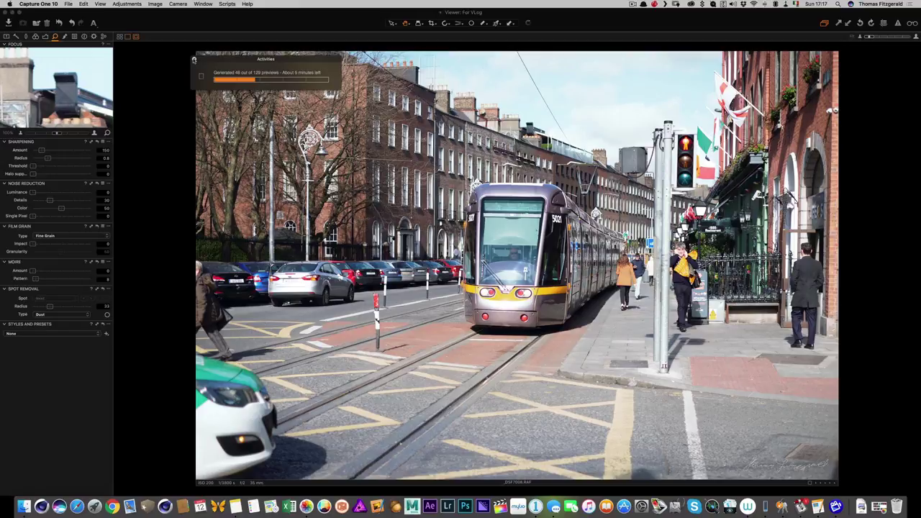
{"action": "left_click", "coordinate": [194, 60]}
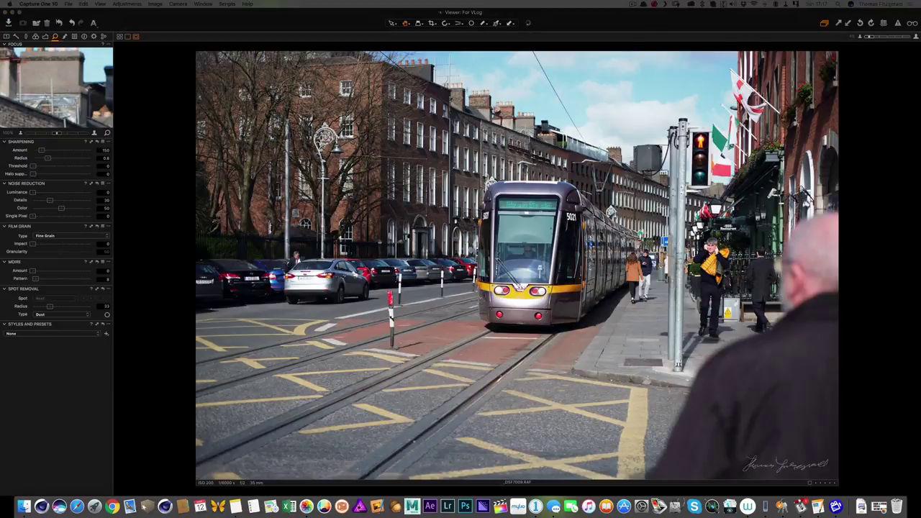
- Examine the imported photos one by one, from the tram street scenes to the brick wall with the white window
{"action": "key", "text": "Right"}
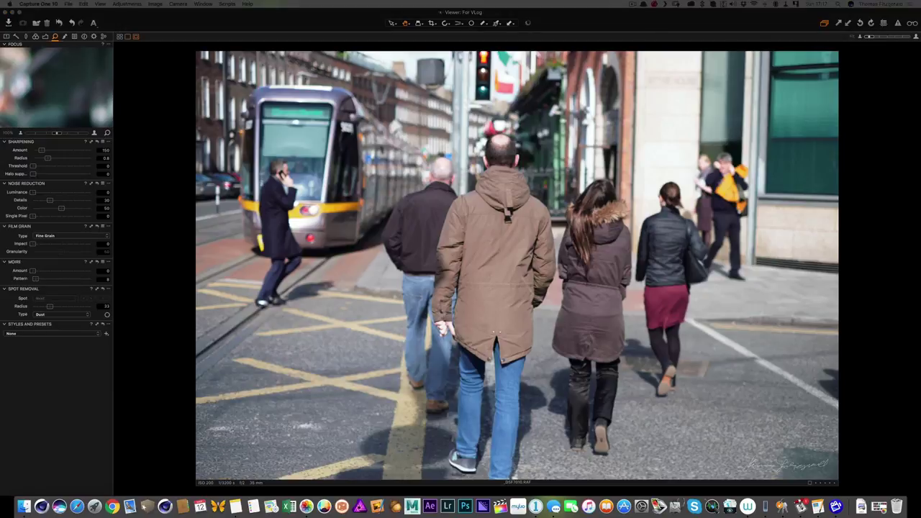
{"action": "key", "text": "Right"}
{"action": "key", "text": "Right"}
{"action": "key", "text": "Right"}
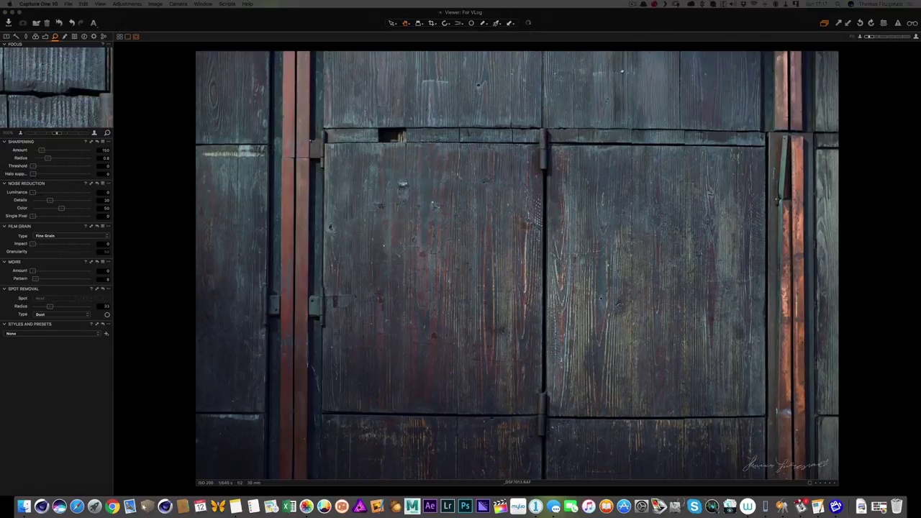
{"action": "key", "text": "Right"}
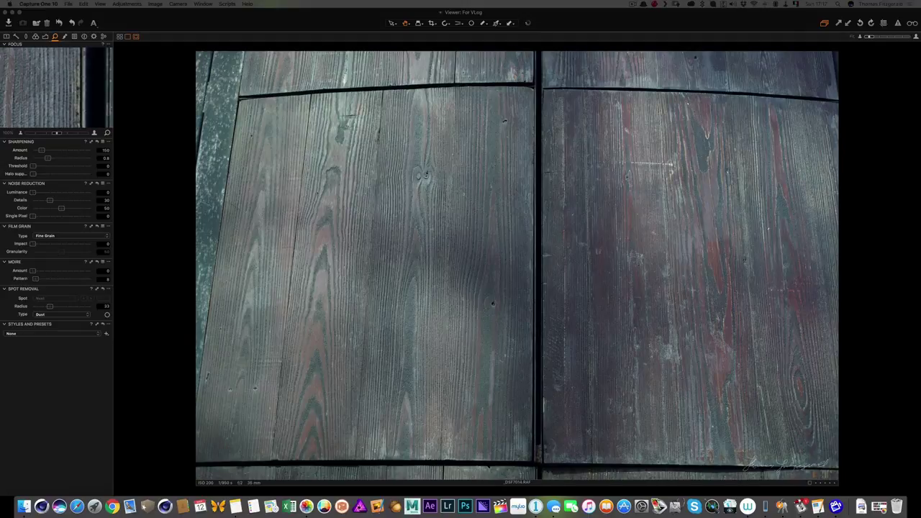
{"action": "key", "text": "Right"}
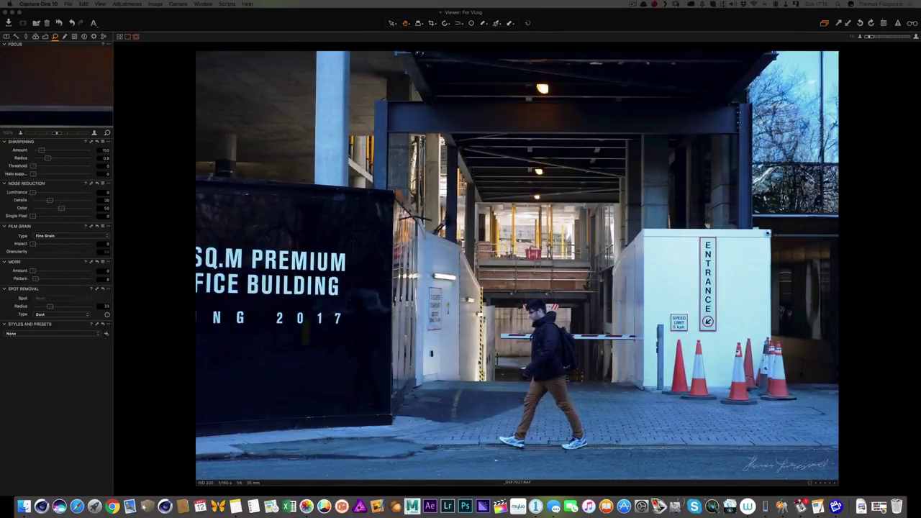
{"action": "key", "text": "Left"}
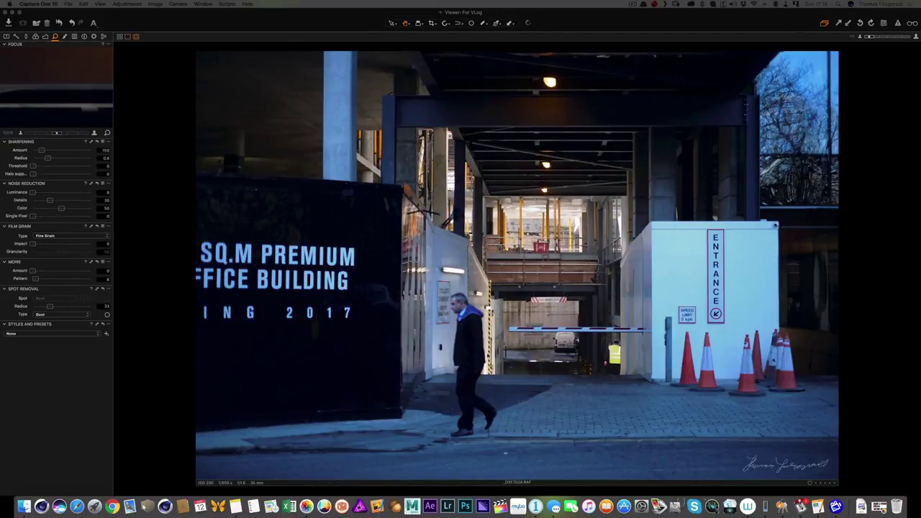
{"action": "key", "text": "Left"}
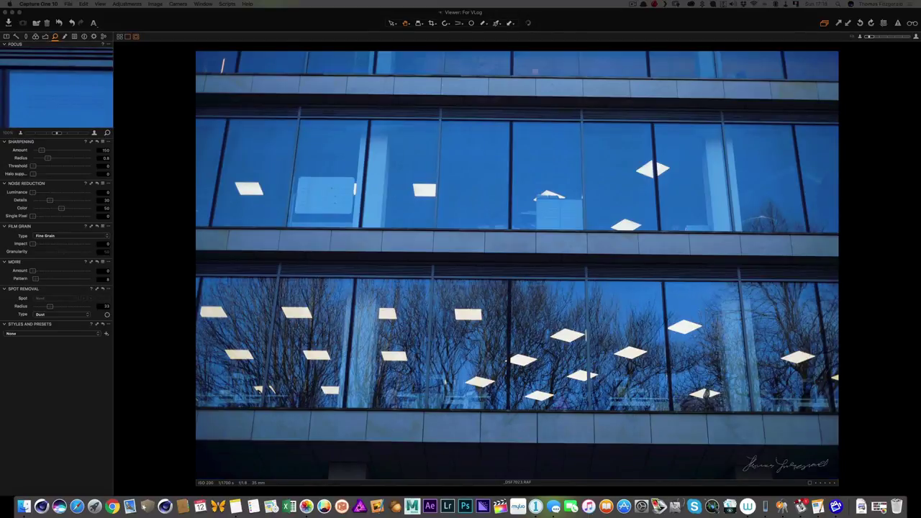
{"action": "key", "text": "Left"}
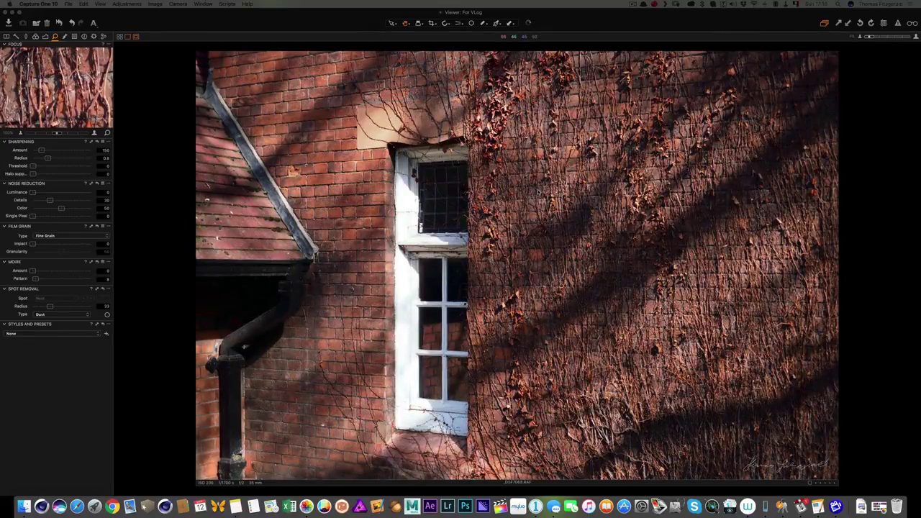
- Return to the session library and open the image importer with the NO NAME card as the source
{"action": "left_click", "coordinate": [7, 37]}
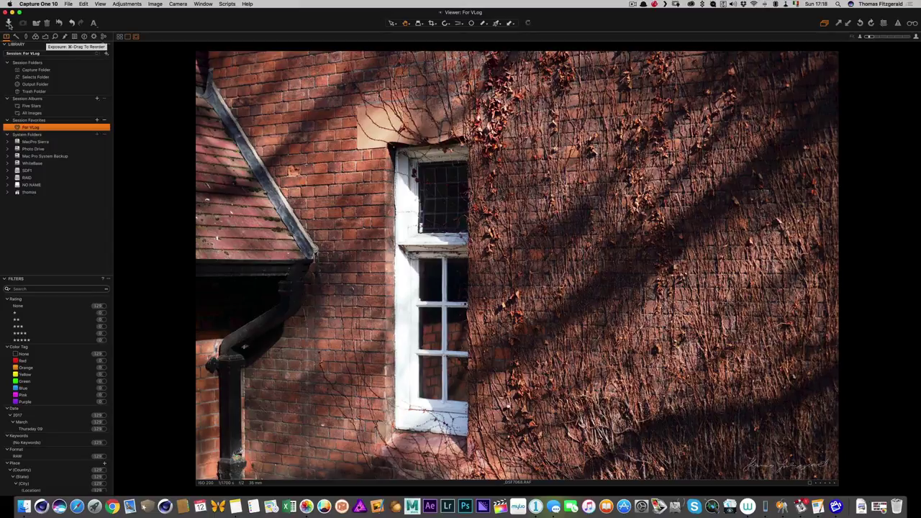
{"action": "left_click", "coordinate": [9, 23]}
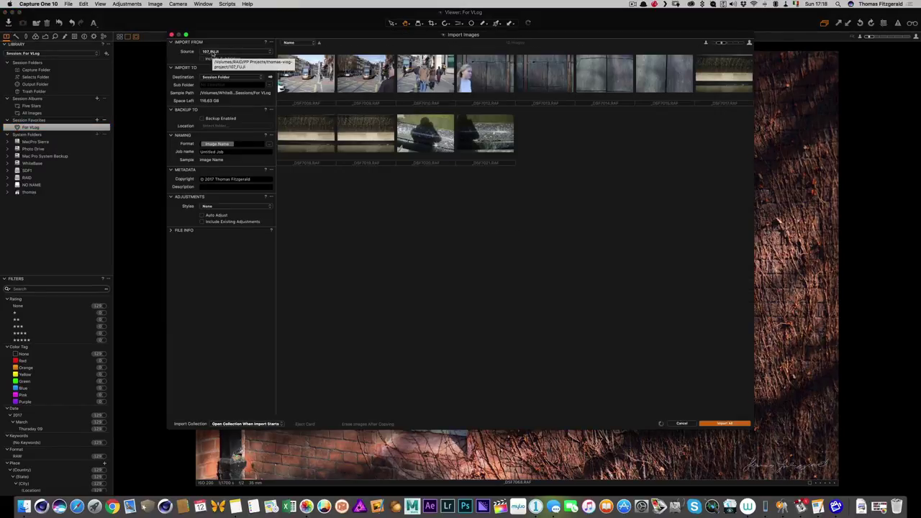
{"action": "left_click", "coordinate": [213, 53]}
{"action": "left_click", "coordinate": [214, 43]}
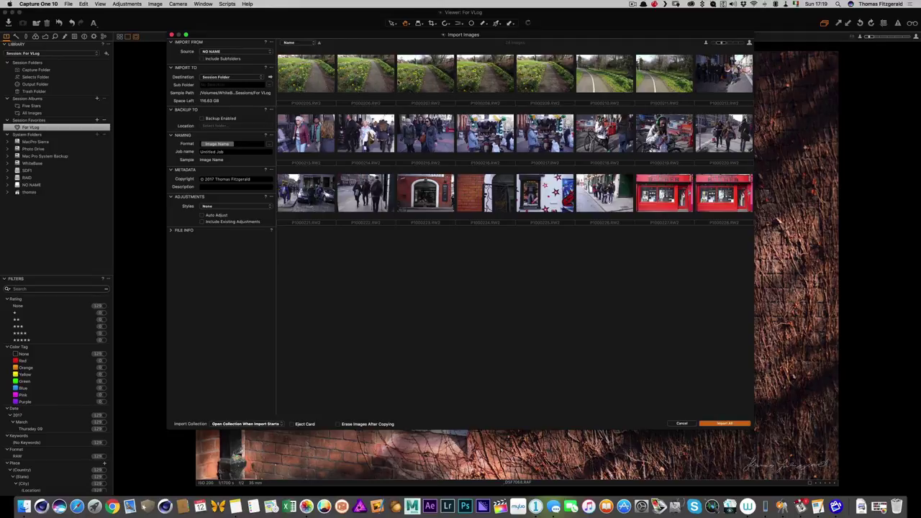
- Select the images from P1000212 through P1000228 and import them into the session folder without a style
{"action": "left_click", "coordinate": [722, 74]}
{"action": "left_click", "coordinate": [719, 189], "text": "shift"}
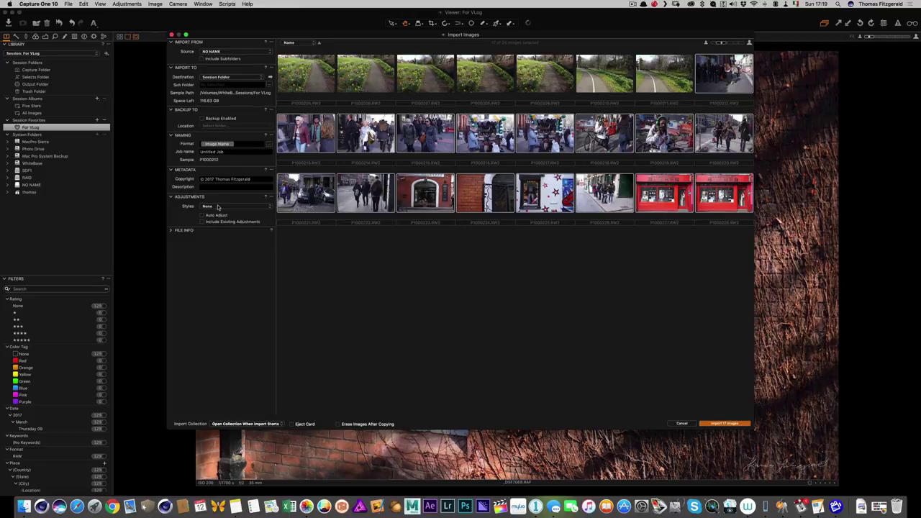
{"action": "left_click", "coordinate": [723, 424]}
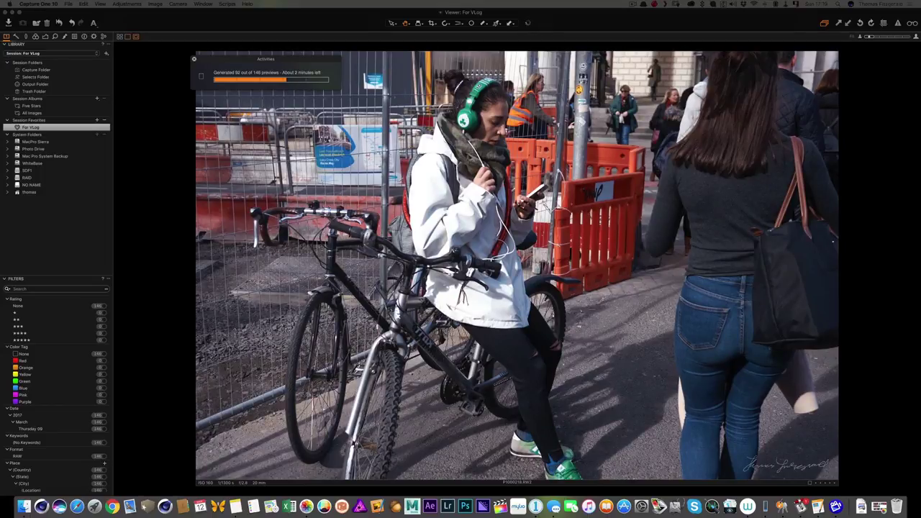
- Browse the session's photos in the viewer, from the cyclist street scene to the tram and wooden doors shots
{"action": "key", "text": "Right"}
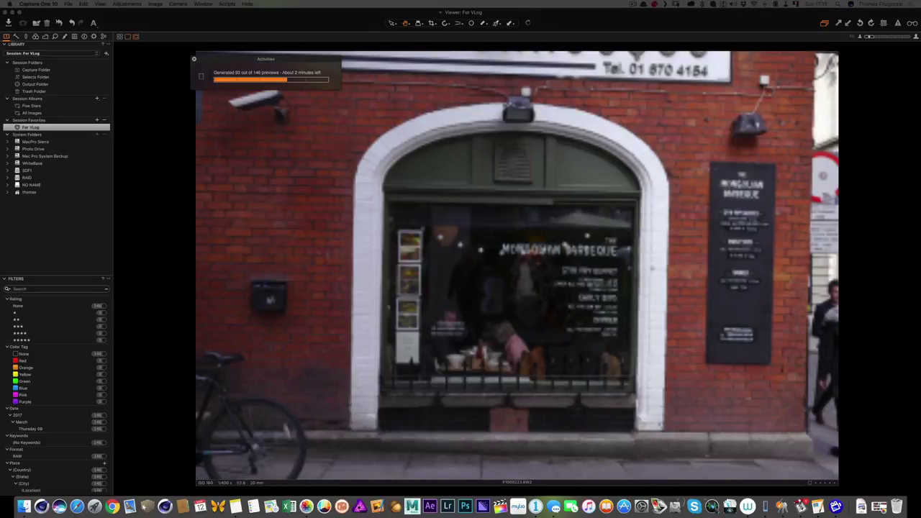
{"action": "key", "text": "Right"}
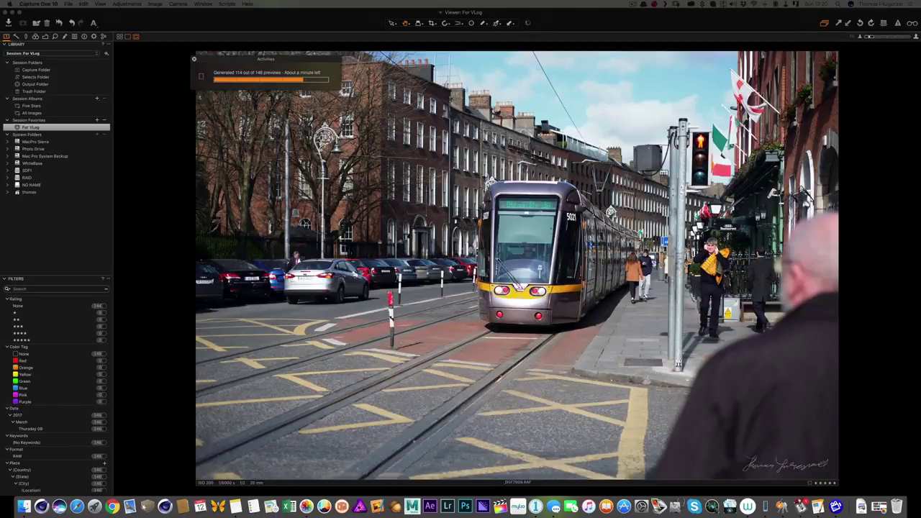
{"action": "key", "text": "Right"}
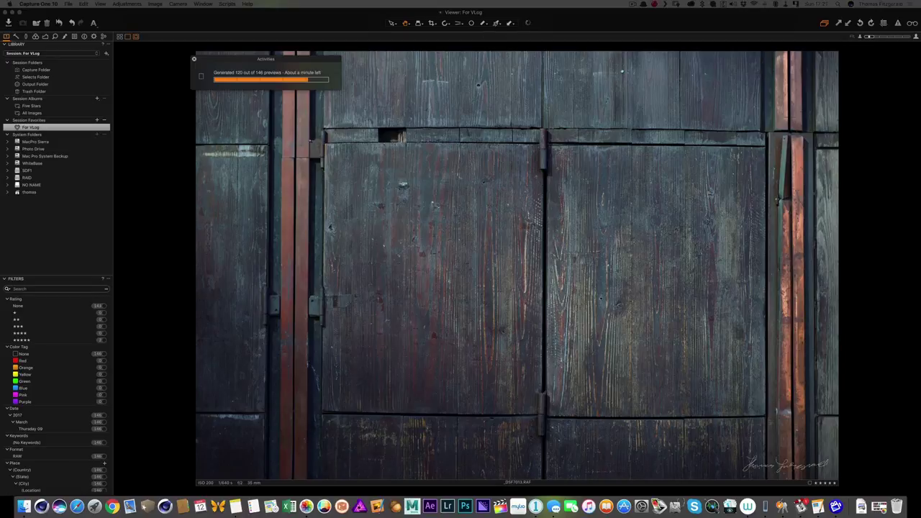
- Compare the close-up wooden door shots, settle on the wider panel view and dismiss the preview-generation progress window
{"action": "key", "text": "Right"}
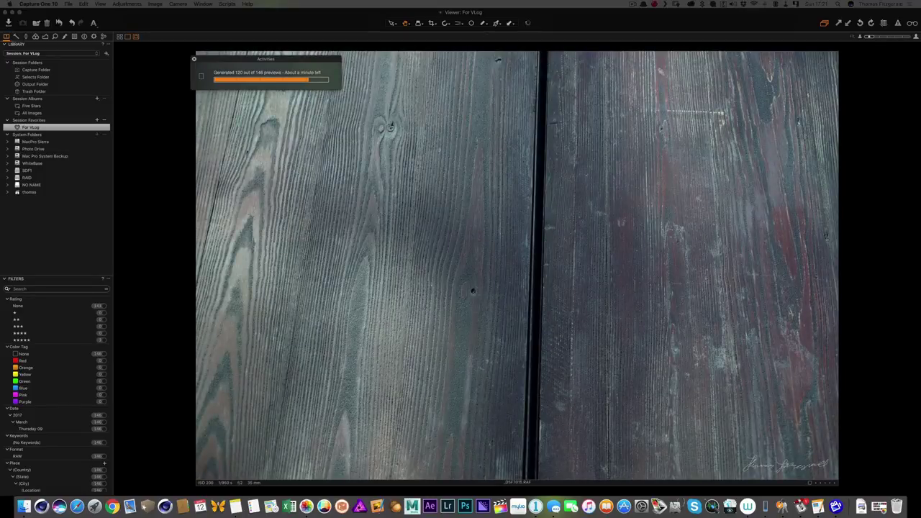
{"action": "key", "text": "Left"}
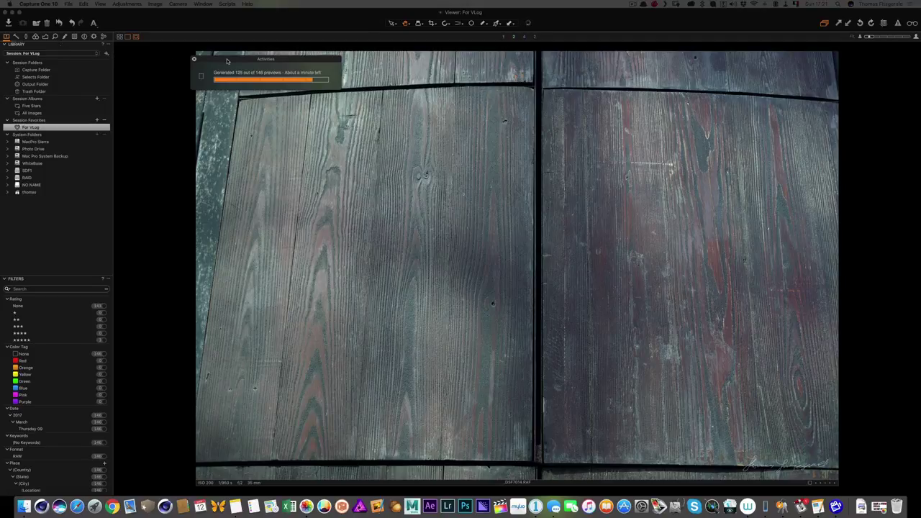
{"action": "left_click_drag", "start_coordinate": [226, 61], "coordinate": [181, 126]}
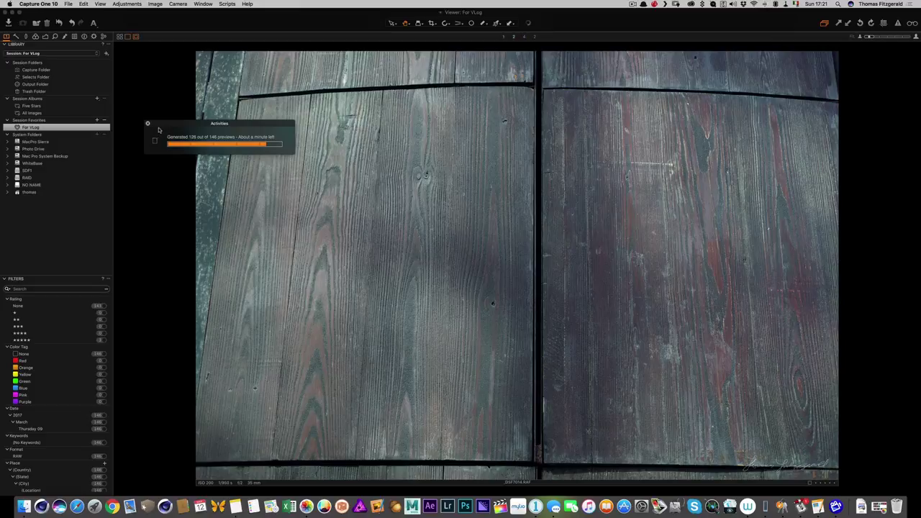
{"action": "left_click", "coordinate": [147, 123]}
- Set the wooden panel photo's contrast to 35 and its exposure to -0.24
{"action": "left_click", "coordinate": [46, 38]}
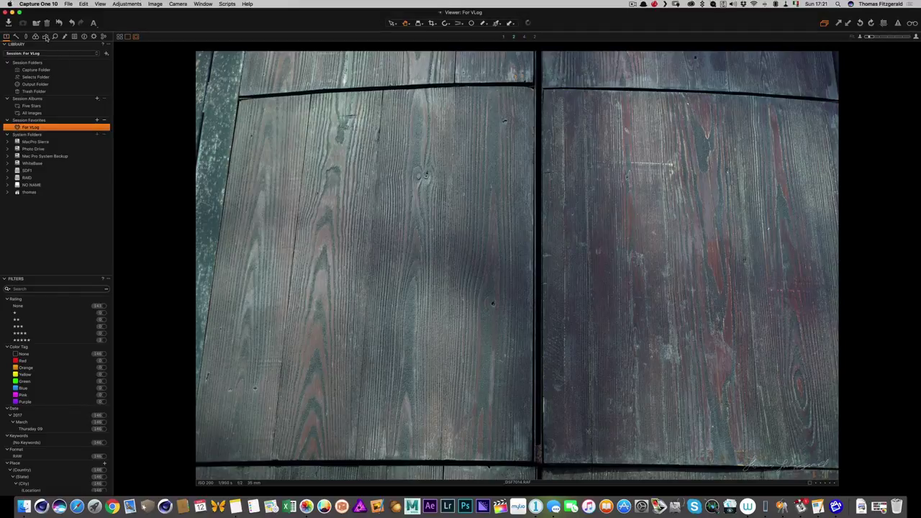
{"action": "left_click", "coordinate": [45, 36]}
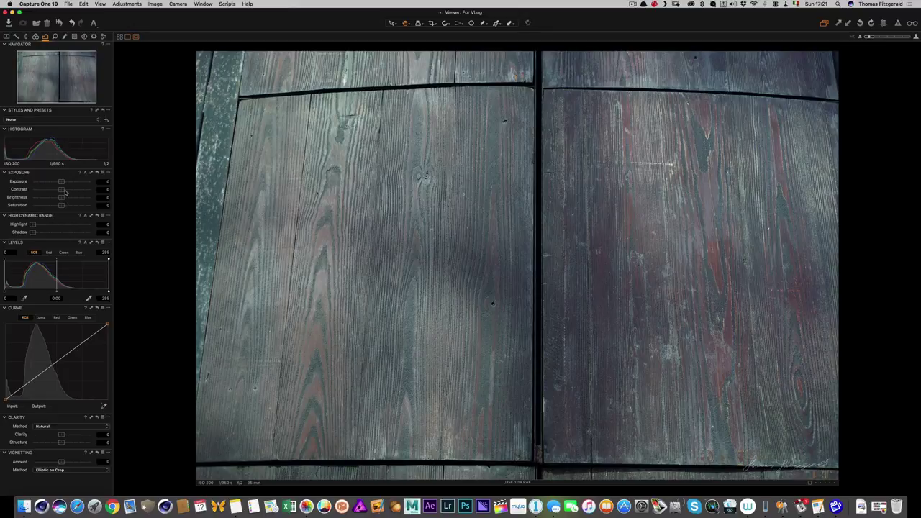
{"action": "mouse_move", "coordinate": [64, 190]}
{"action": "left_mouse_down"}
{"action": "mouse_move", "coordinate": [84, 192]}
{"action": "mouse_move", "coordinate": [59, 183]}
{"action": "left_mouse_up"}
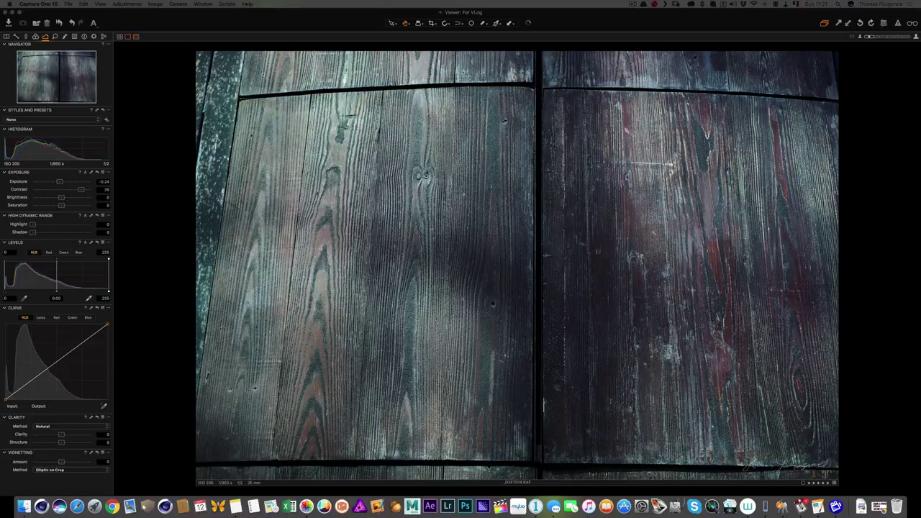
- Darken the second stone water-wall photo with exposure -0.29, contrast 10 and highlight recovery 10
{"action": "key", "text": "Right"}
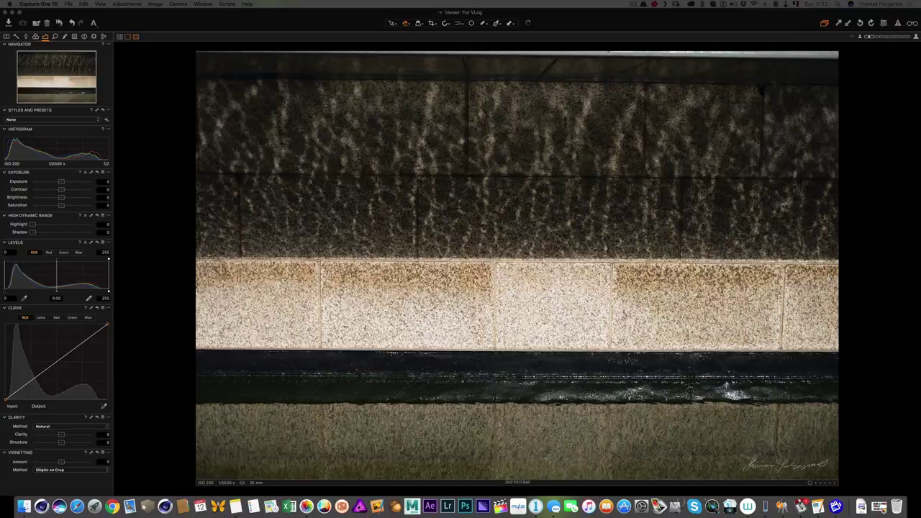
{"action": "key", "text": "Right"}
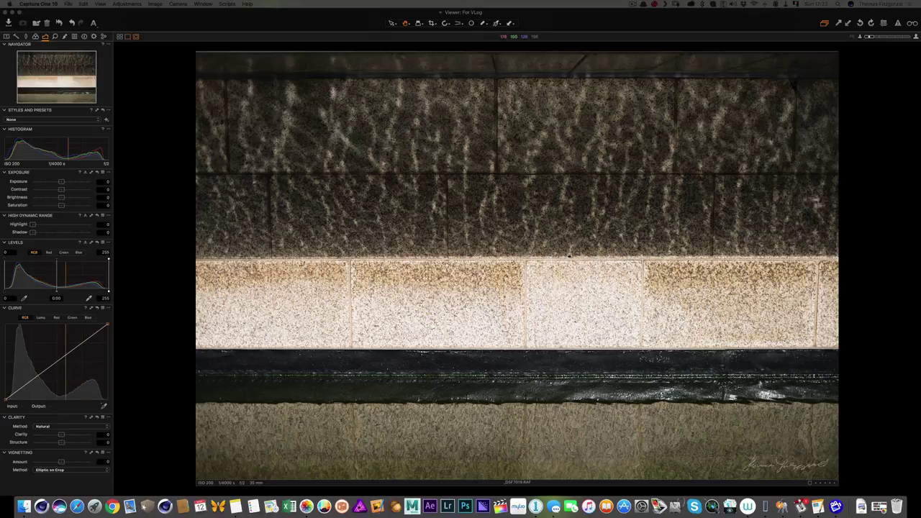
{"action": "left_click_drag", "start_coordinate": [63, 184], "coordinate": [69, 189]}
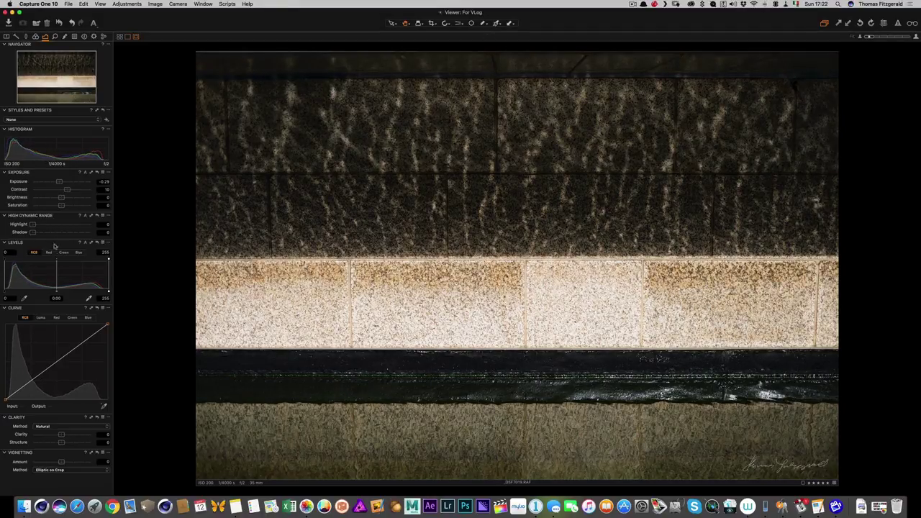
{"action": "left_click_drag", "start_coordinate": [33, 225], "coordinate": [39, 225]}
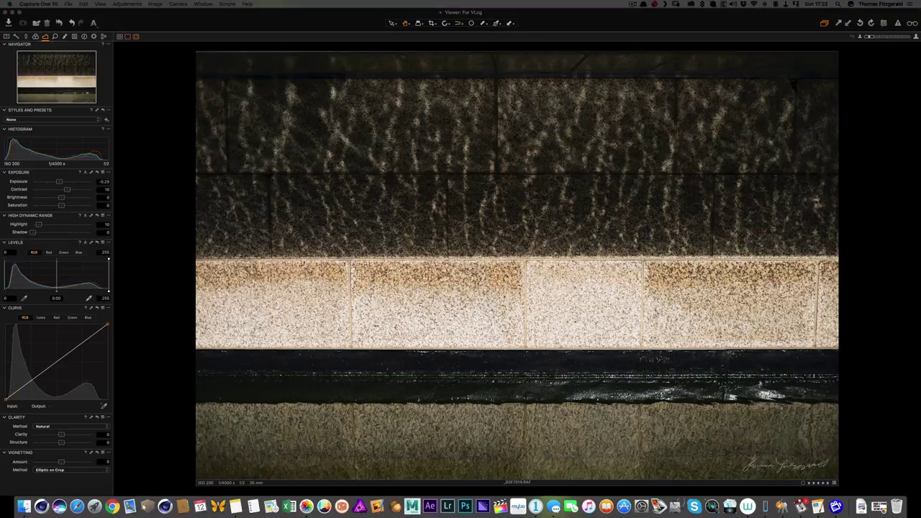
- Inspect the street worker behind the red and white barriers at close range, then return to the full photo
{"action": "key", "text": "Right"}
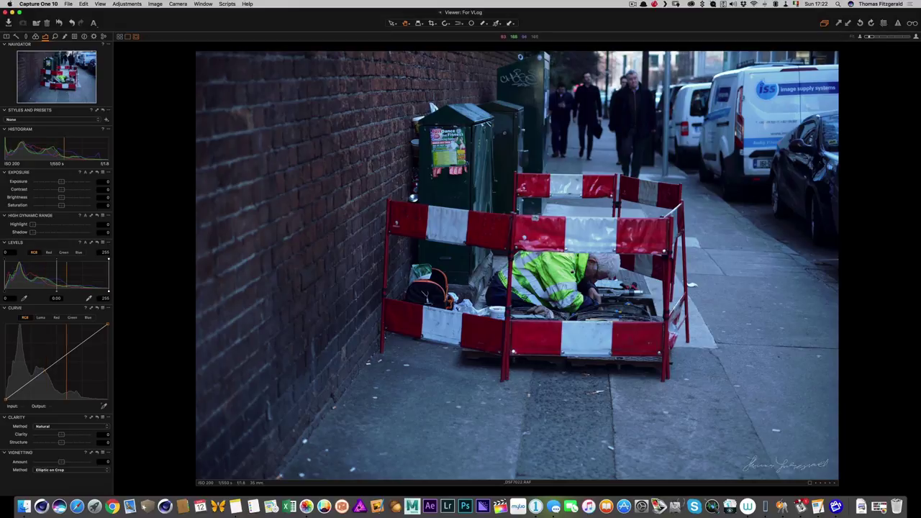
{"action": "left_click", "coordinate": [571, 272]}
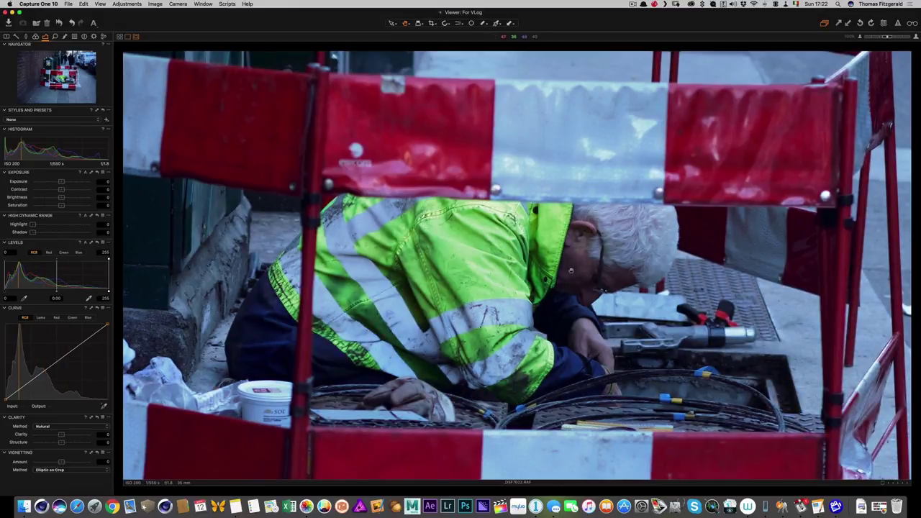
{"action": "left_click", "coordinate": [571, 272]}
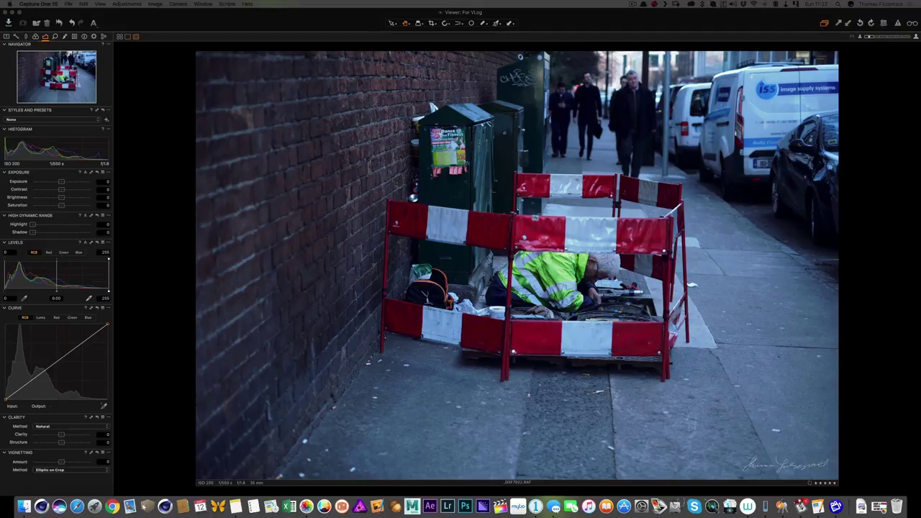
- Review the office windows photo and compare the construction entrance shots with different pedestrians walking past
{"action": "key", "text": "Right"}
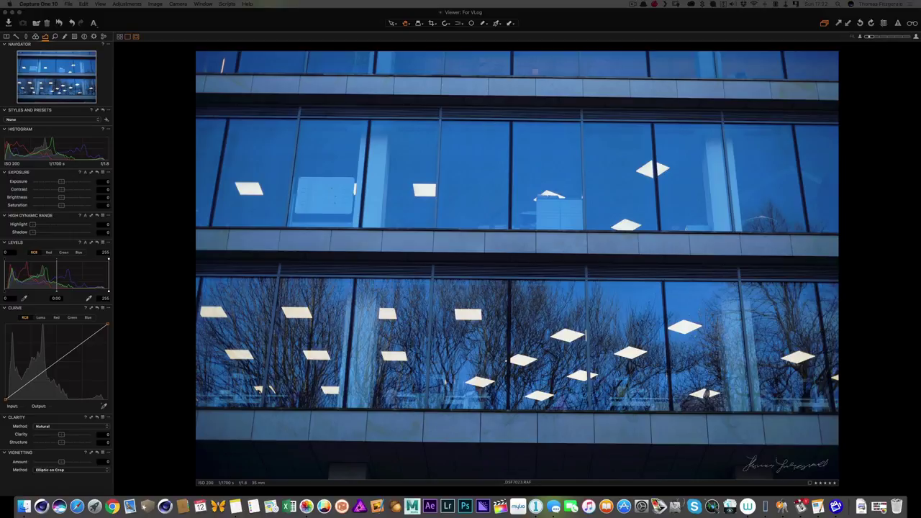
{"action": "key", "text": "Right"}
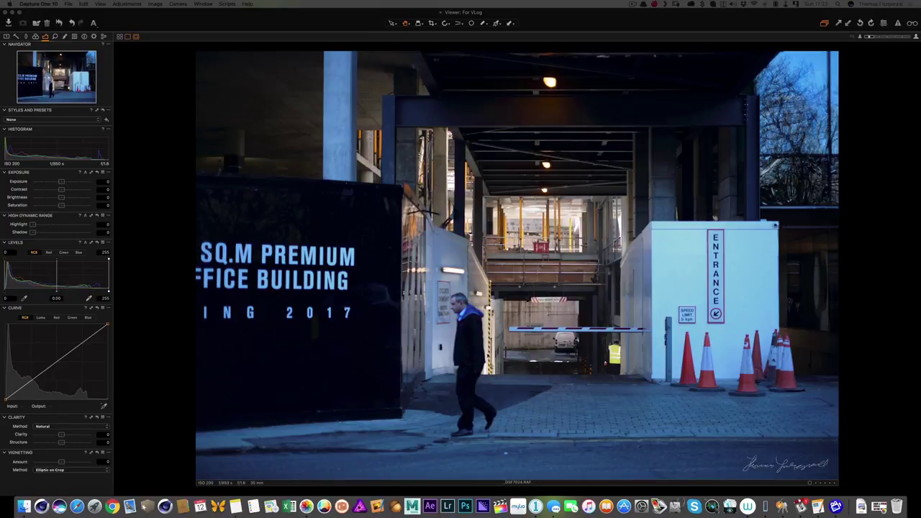
{"action": "key", "text": "Right"}
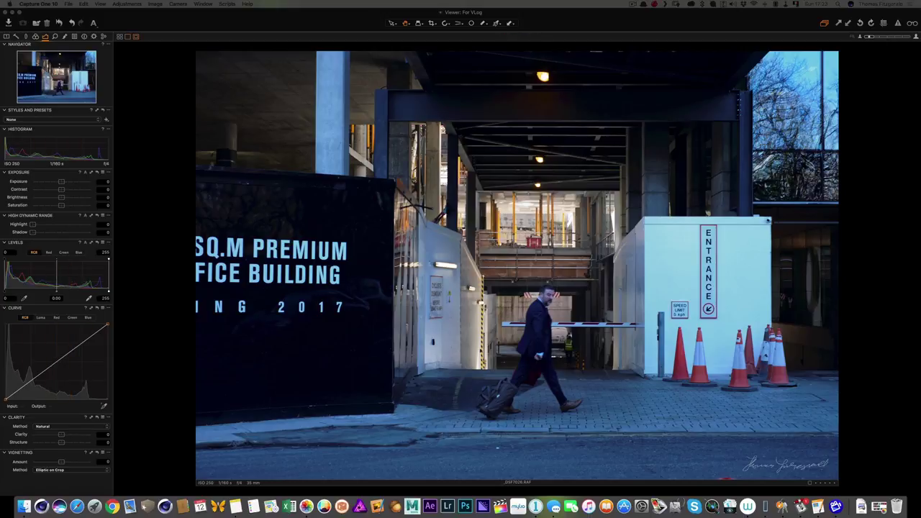
{"action": "key", "text": "Right"}
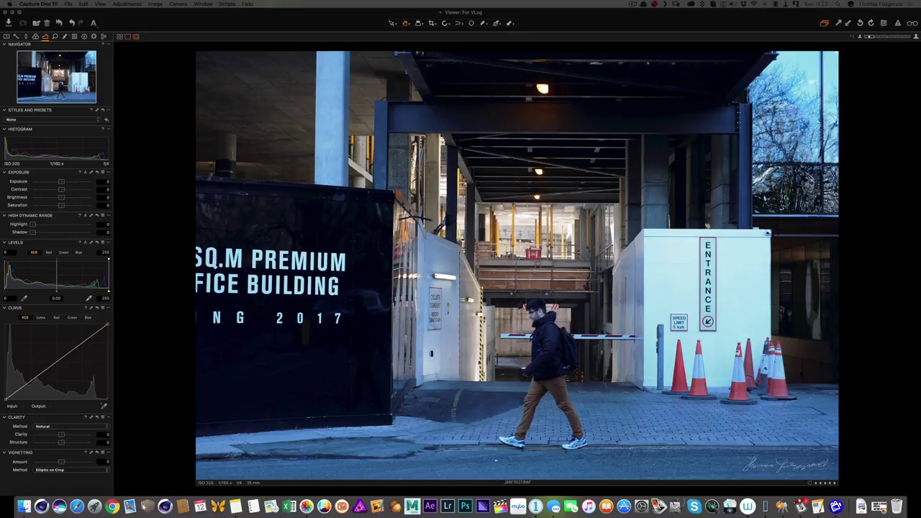
{"action": "key", "text": "Right"}
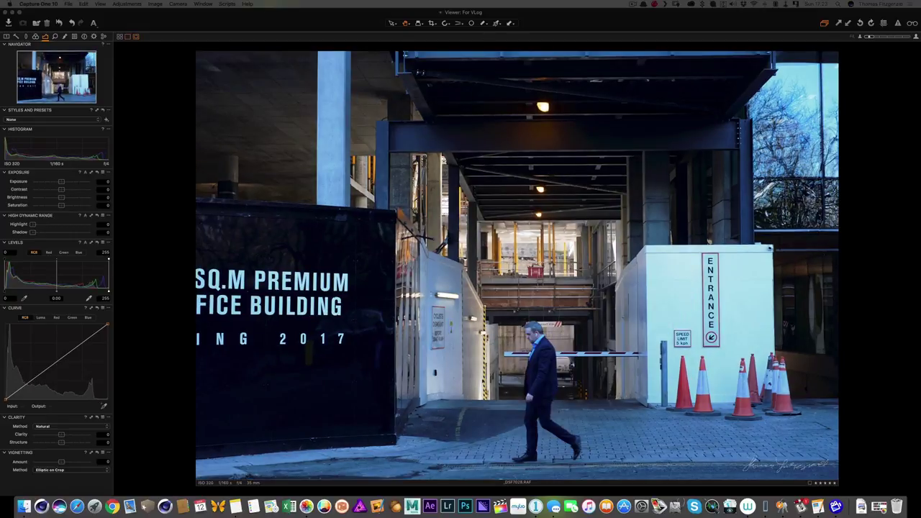
{"action": "key", "text": "Left"}
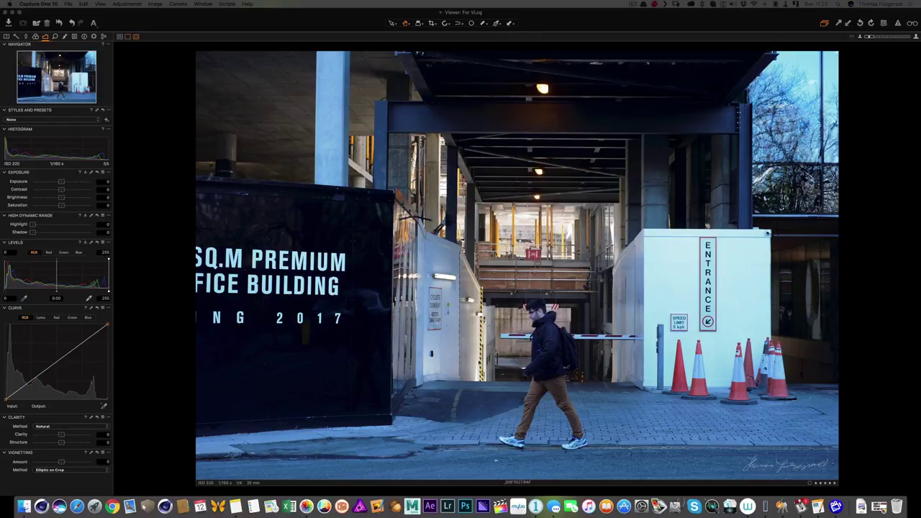
{"action": "key", "text": "Right"}
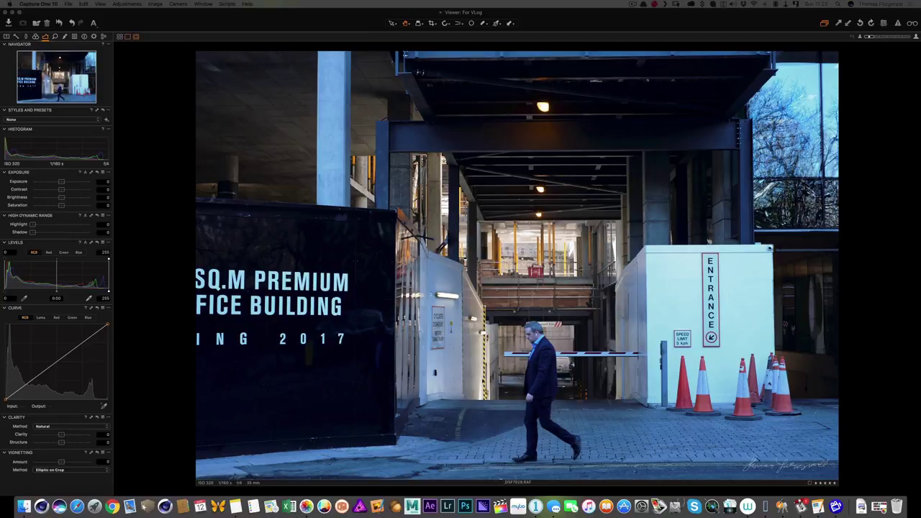
{"action": "key", "text": "Left"}
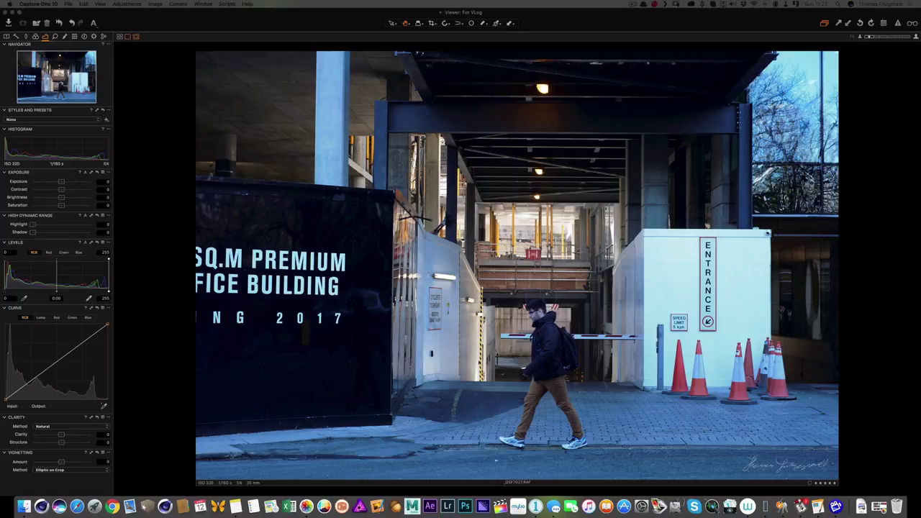
{"action": "key", "text": "Right"}
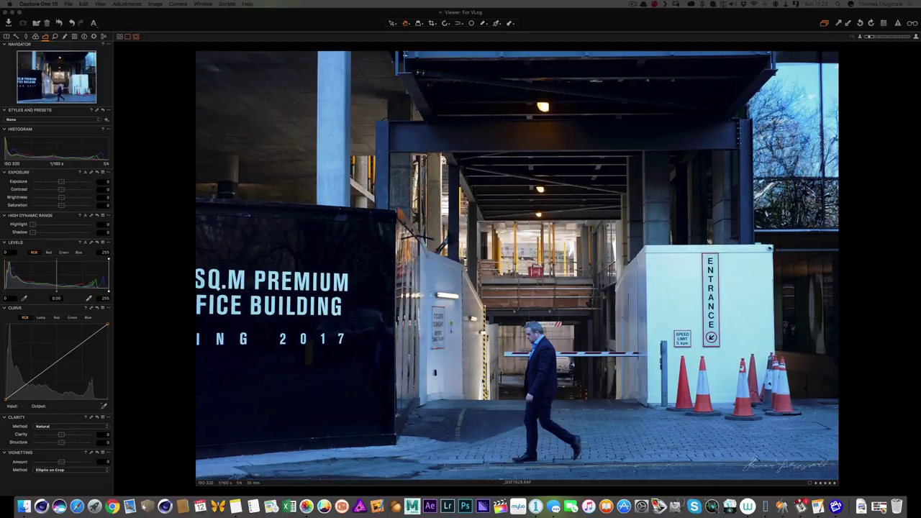
{"action": "key", "text": "Right"}
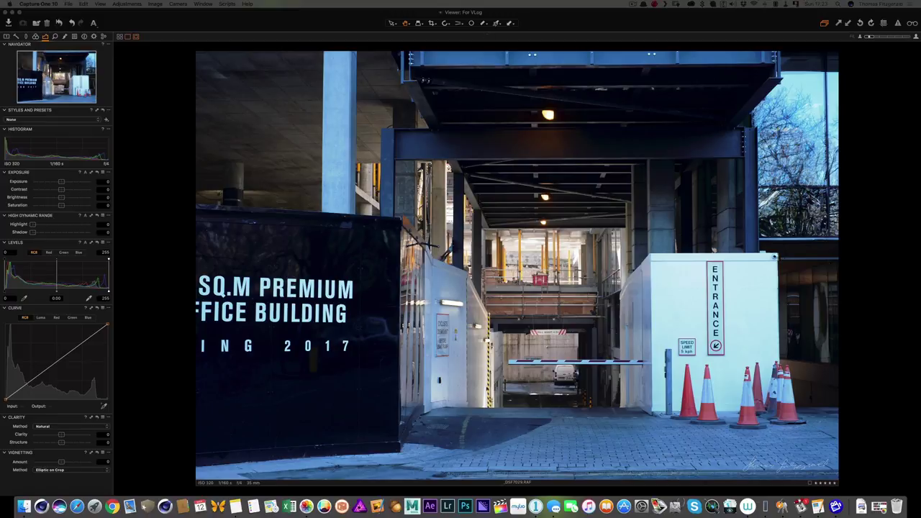
- Go to the last angled shot of the open concrete floors beside the glass facade and set contrast 13 and exposure -0.14
{"action": "key", "text": "Right"}
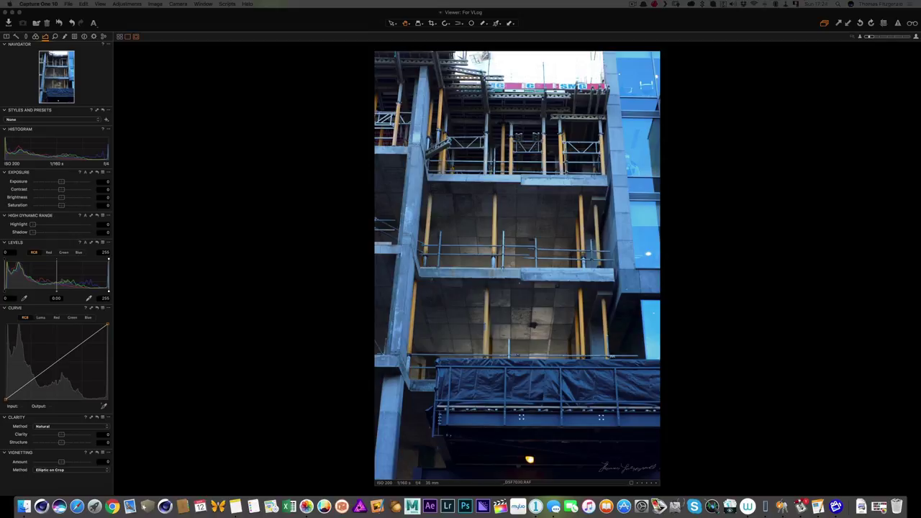
{"action": "key", "text": "Right"}
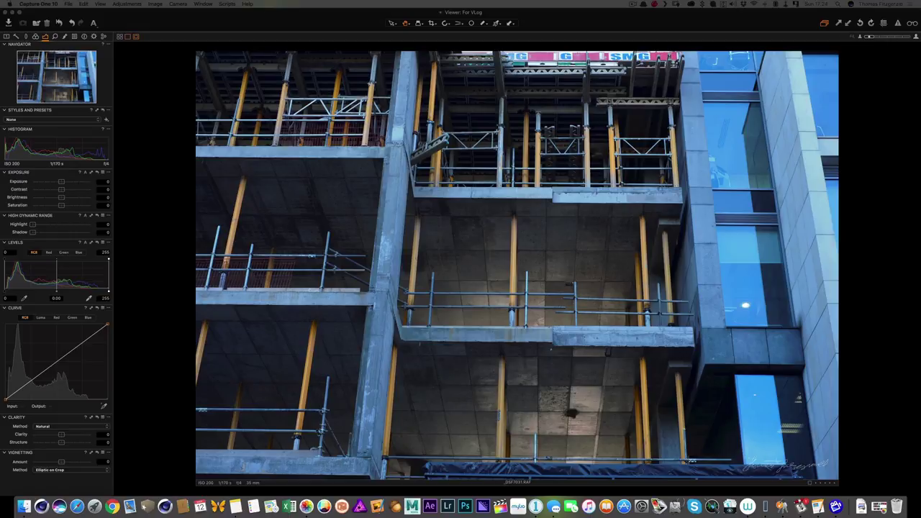
{"action": "key", "text": "Right"}
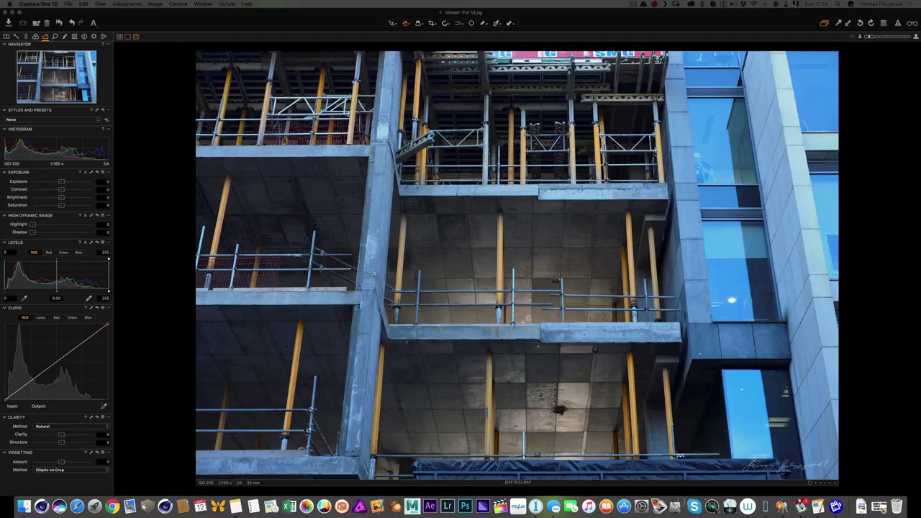
{"action": "key", "text": "Right"}
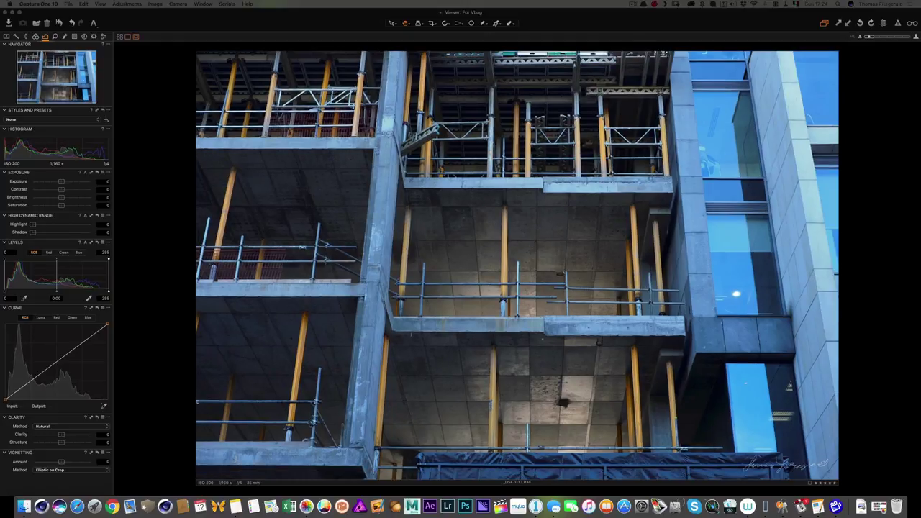
{"action": "left_click", "coordinate": [67, 190]}
{"action": "left_click_drag", "start_coordinate": [67, 190], "coordinate": [62, 182]}
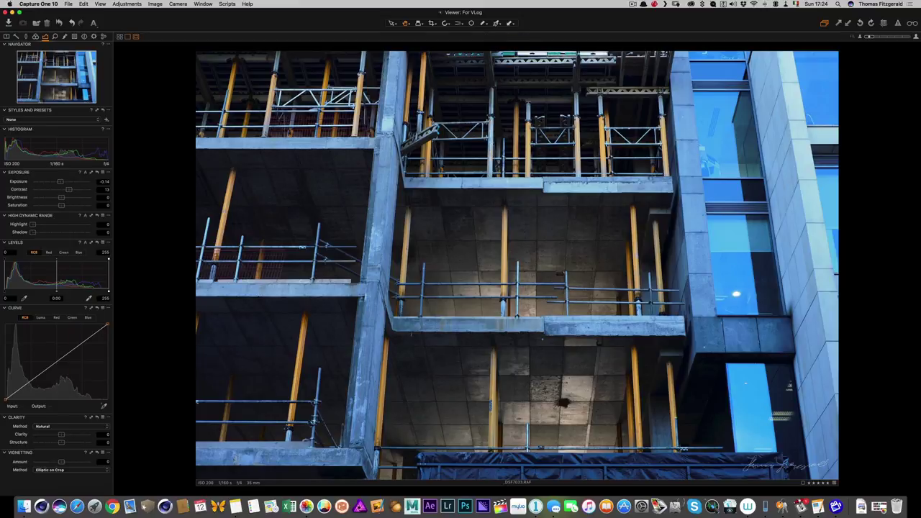
- Examine the frontal scaffolding shots and the Park Place hoarding photos with people walking past
{"action": "key", "text": "Right"}
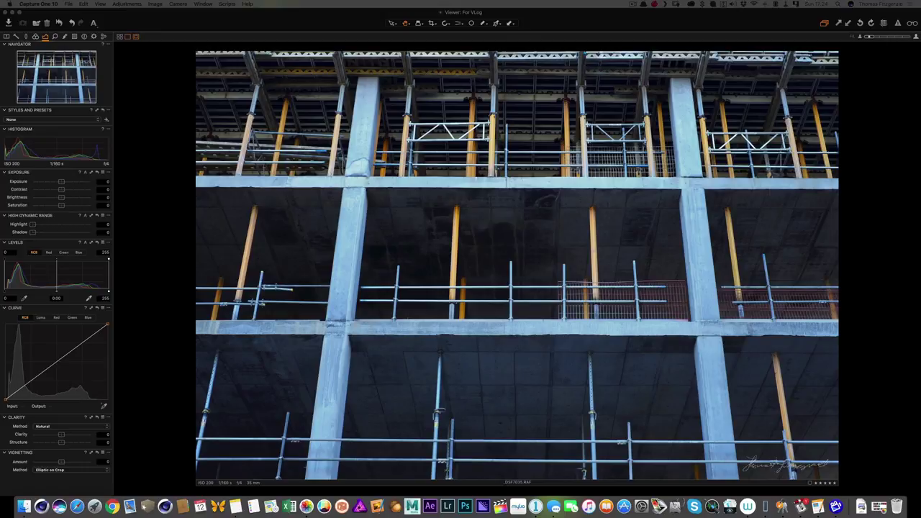
{"action": "key", "text": "Right"}
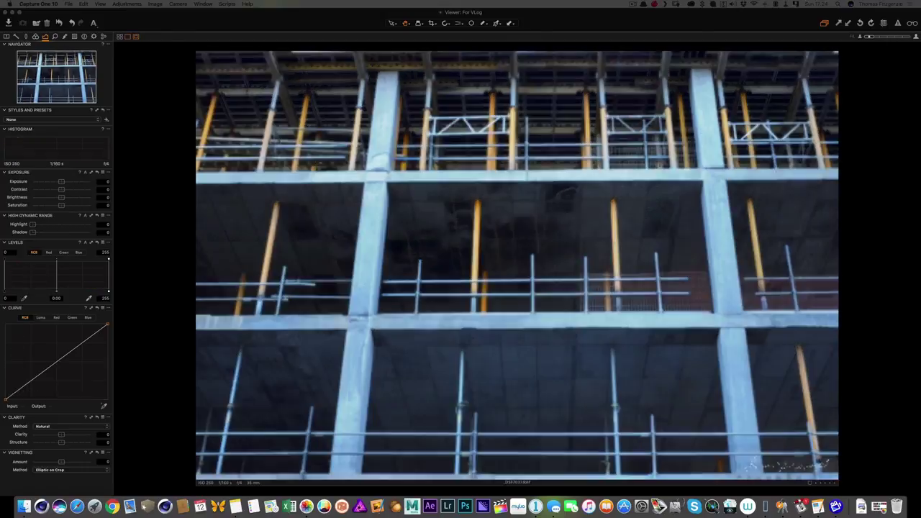
{"action": "key", "text": "Right"}
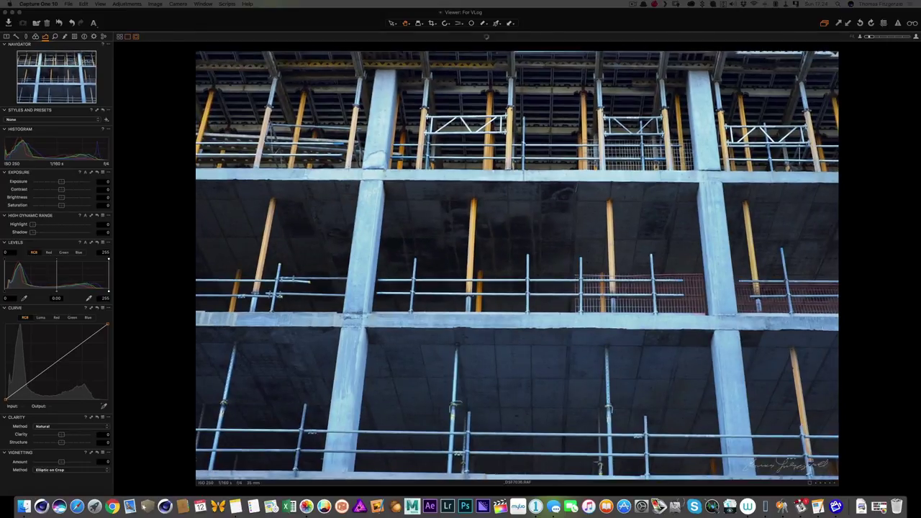
{"action": "key", "text": "Right"}
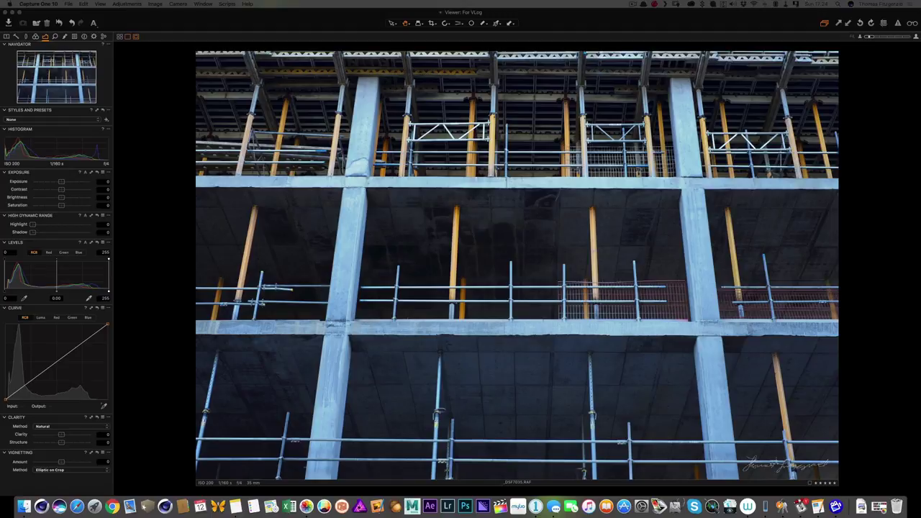
{"action": "key", "text": "Right"}
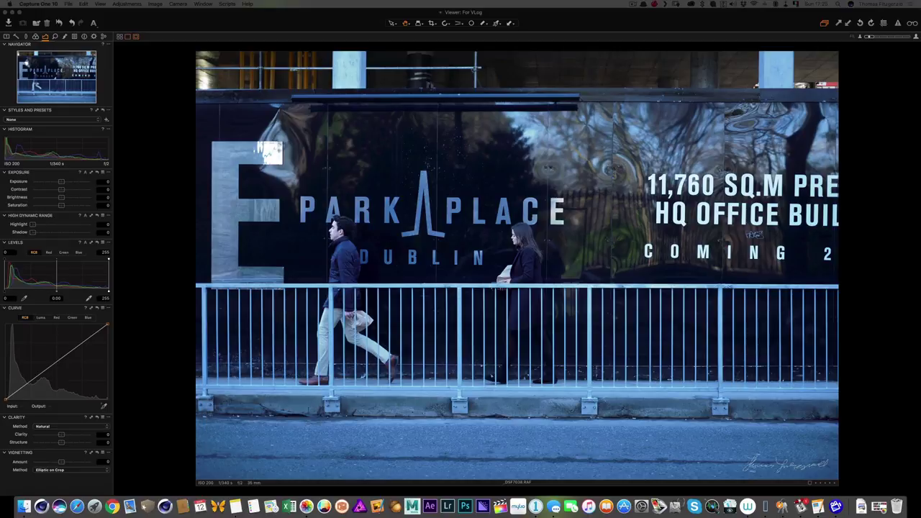
{"action": "key", "text": "Right"}
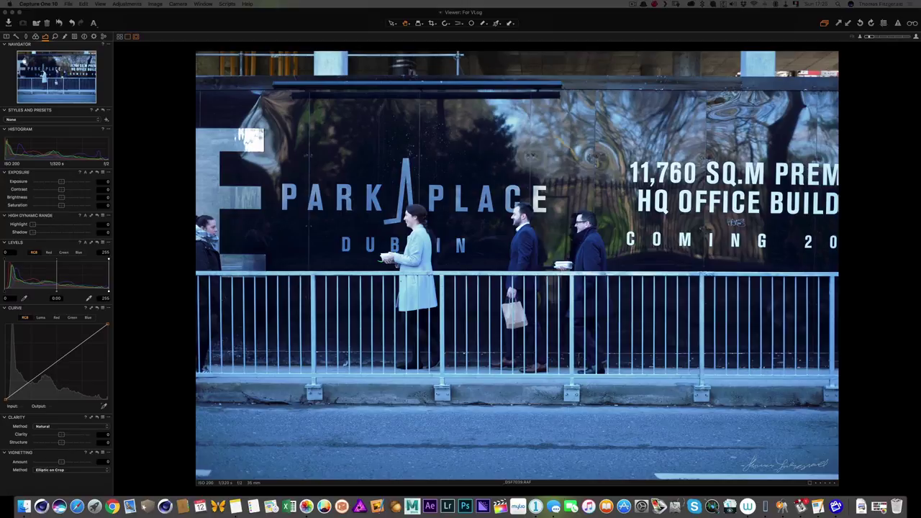
{"action": "key", "text": "Right"}
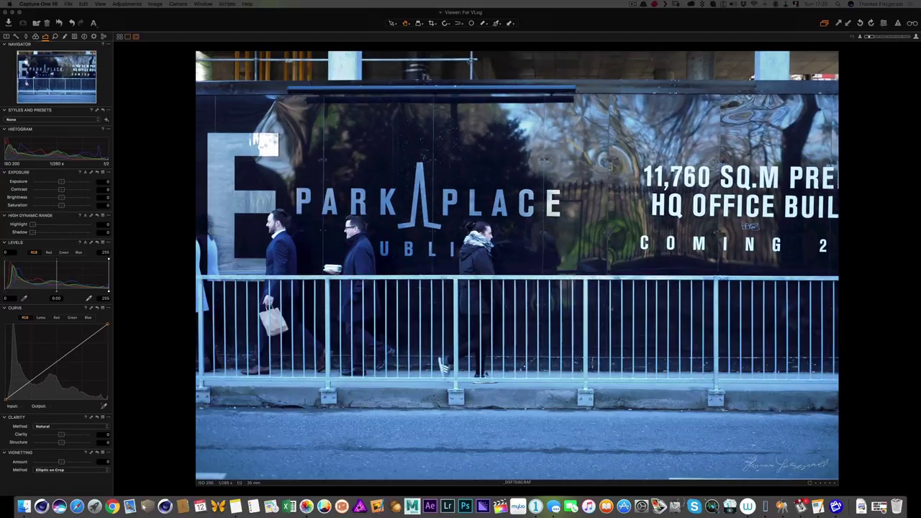
- Go to the Park Place hoarding photo of the man in the red jacket and rate it five stars
{"action": "key", "text": "Right"}
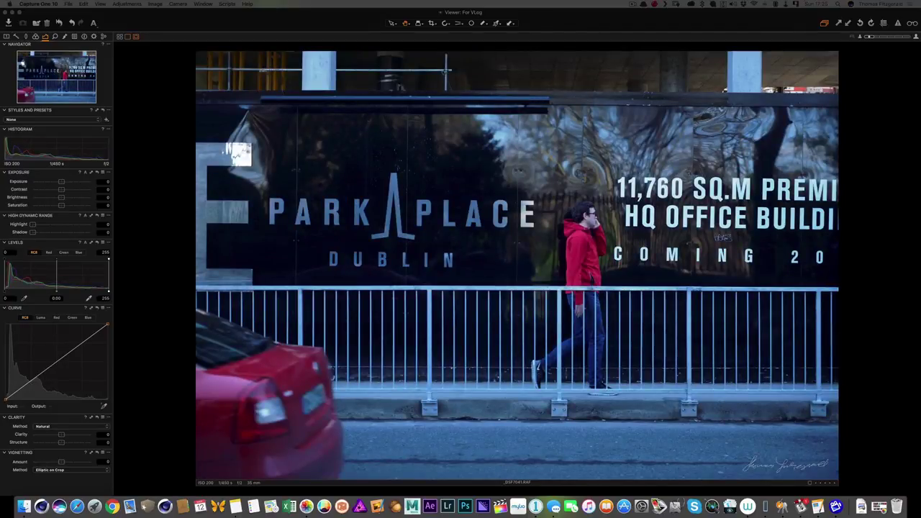
{"action": "key", "text": "5"}
{"action": "key", "text": "Right"}
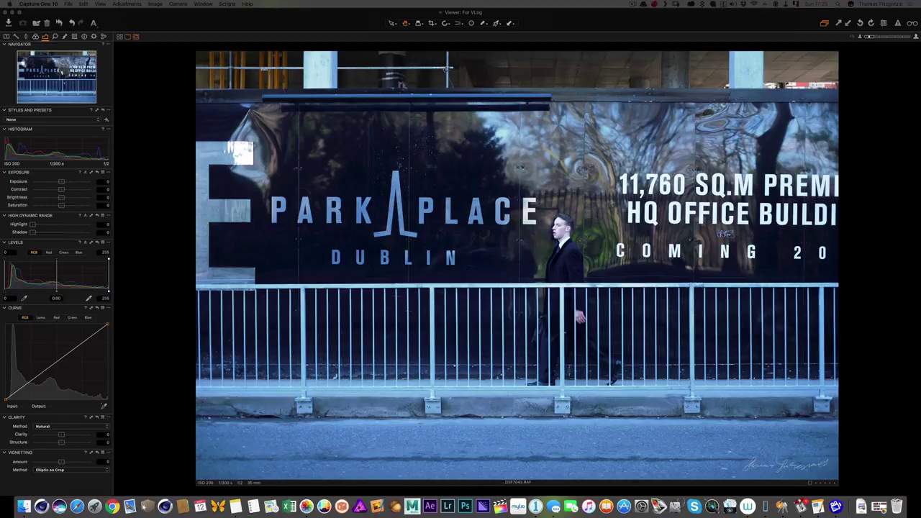
- Compare the remaining Park Place hoarding shots with joggers, office workers and other pedestrians walking past
{"action": "key", "text": "Right"}
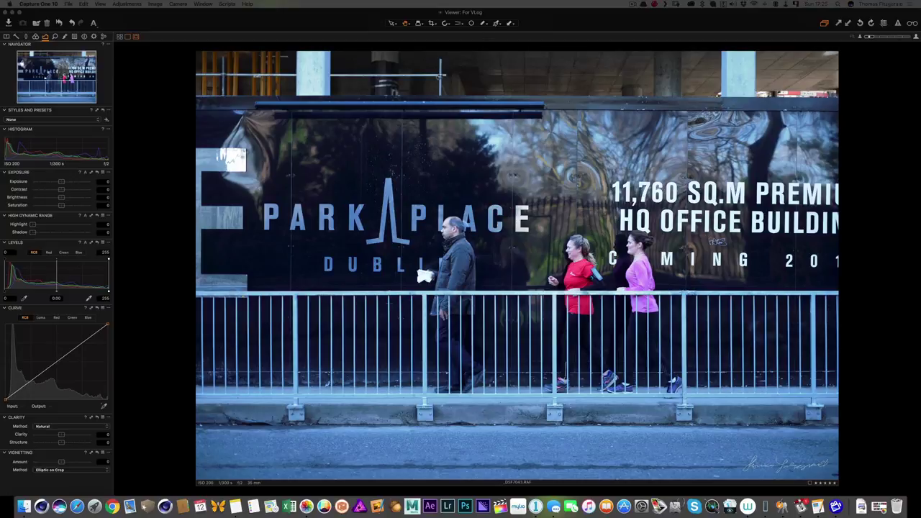
{"action": "key", "text": "Right"}
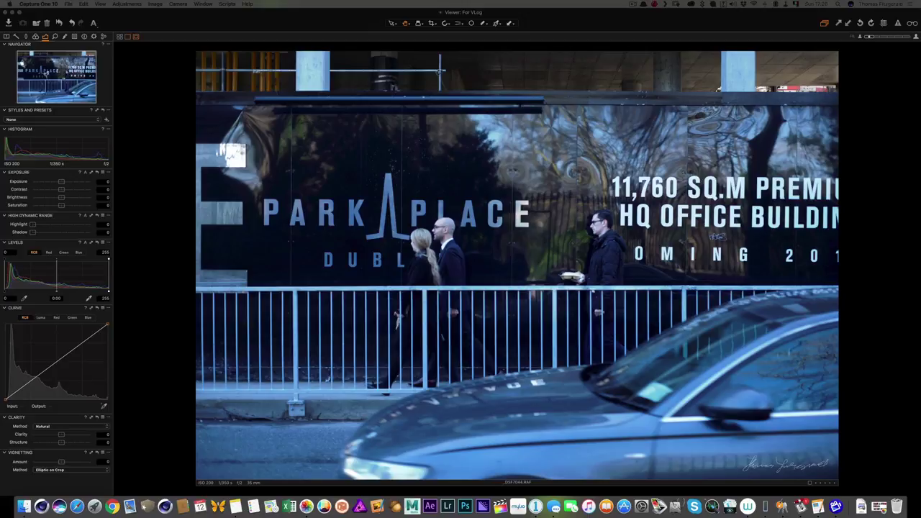
{"action": "key", "text": "Right"}
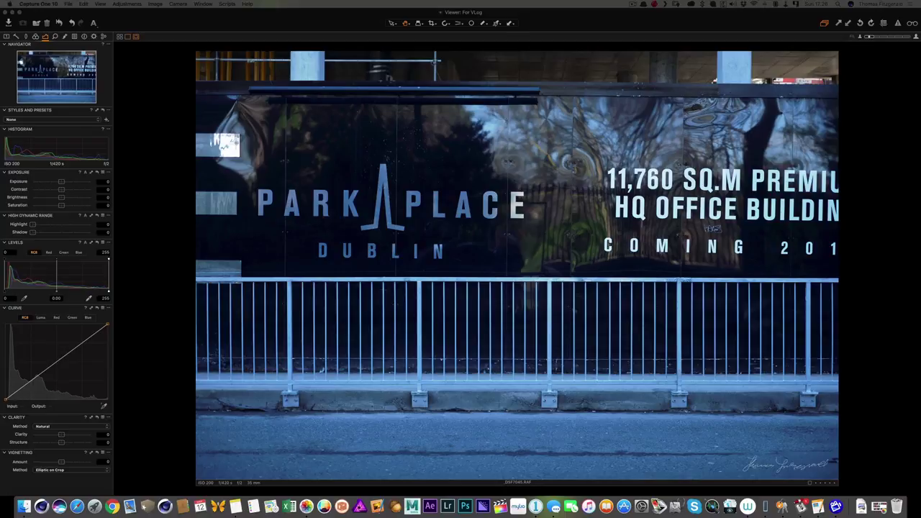
{"action": "key", "text": "Right"}
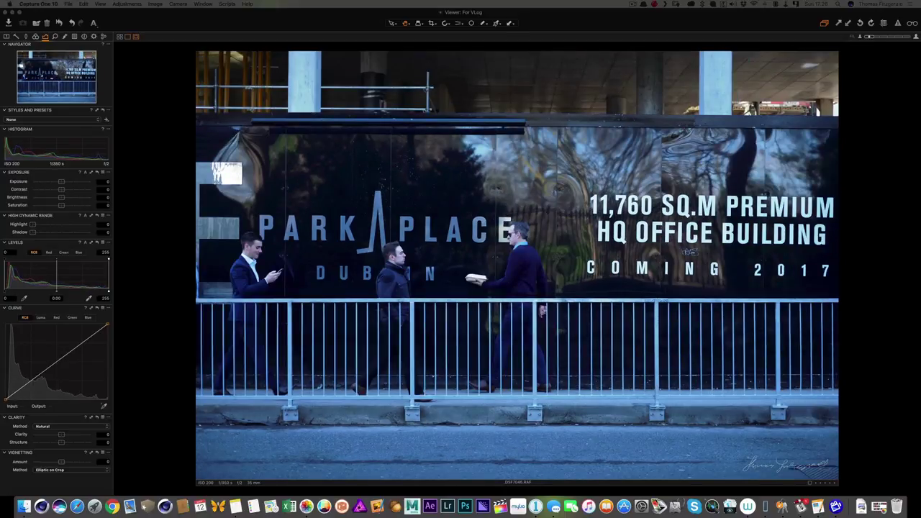
{"action": "key", "text": "Left"}
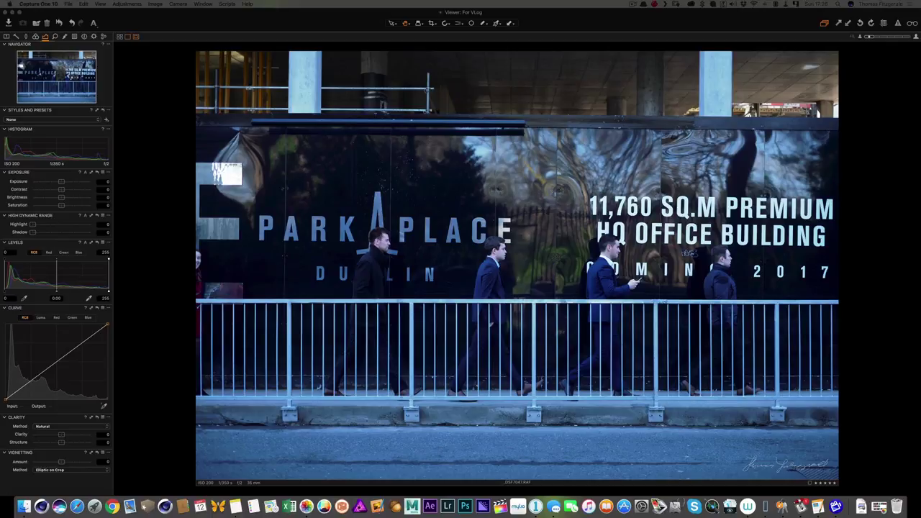
{"action": "key", "text": "Right"}
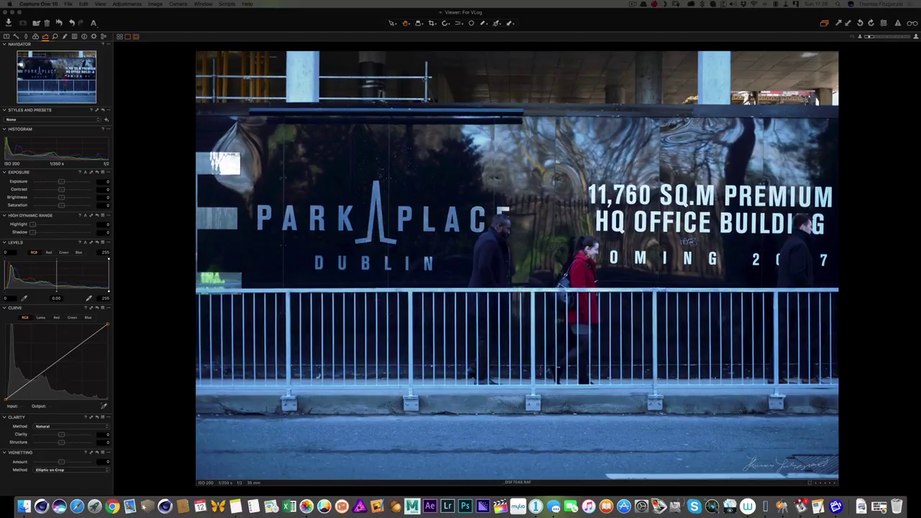
{"action": "key", "text": "Right"}
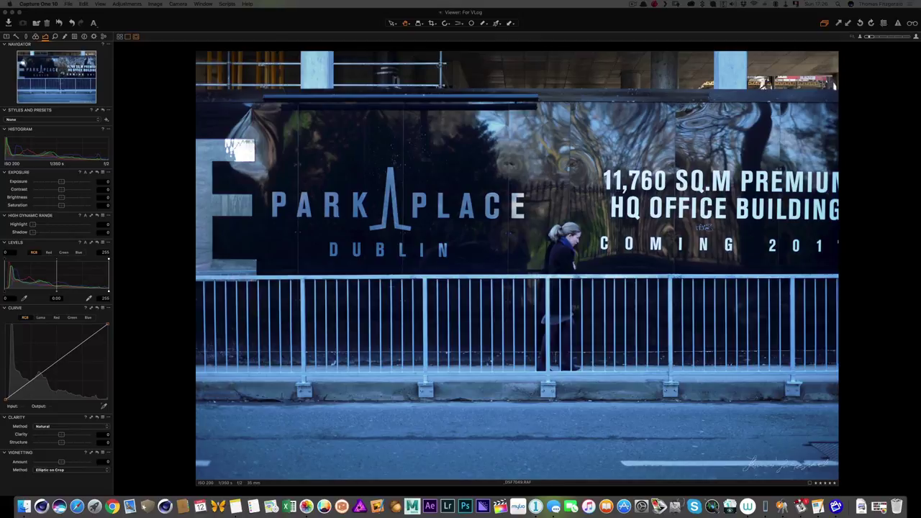
- Look over the park bench photo and both stone steps shots, and rate the wider steps shot five stars
{"action": "key", "text": "Right"}
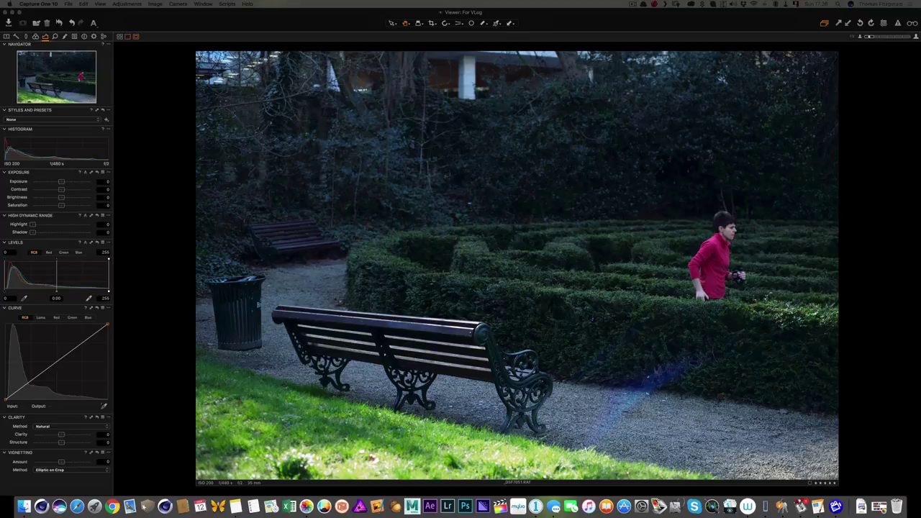
{"action": "key", "text": "Right"}
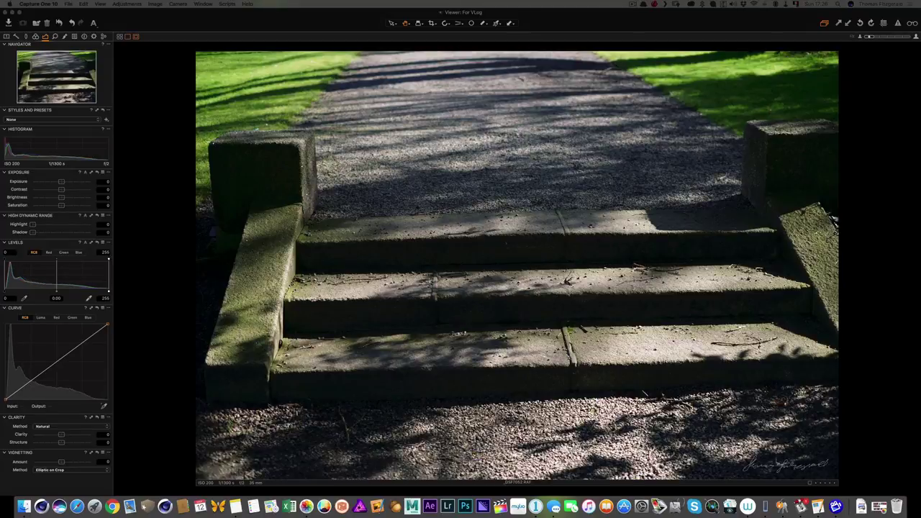
{"action": "key", "text": "Right"}
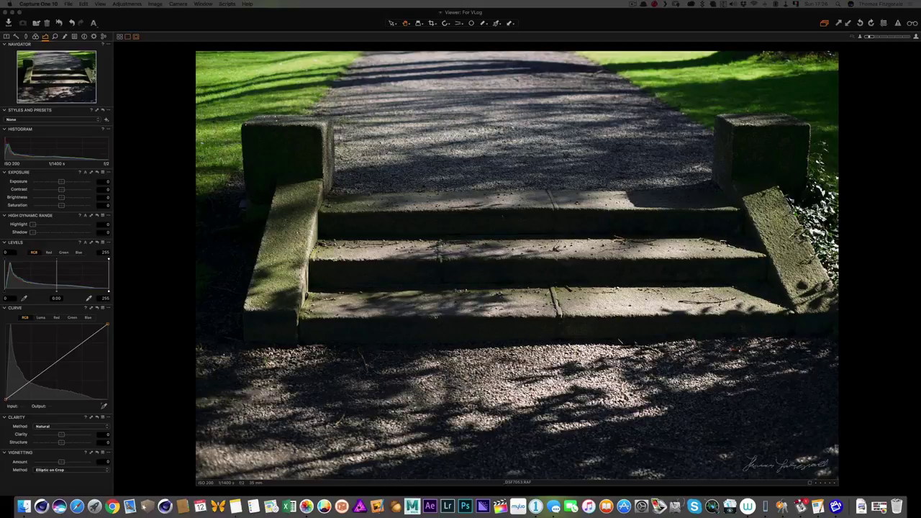
{"action": "key", "text": "5"}
{"action": "key", "text": "Right"}
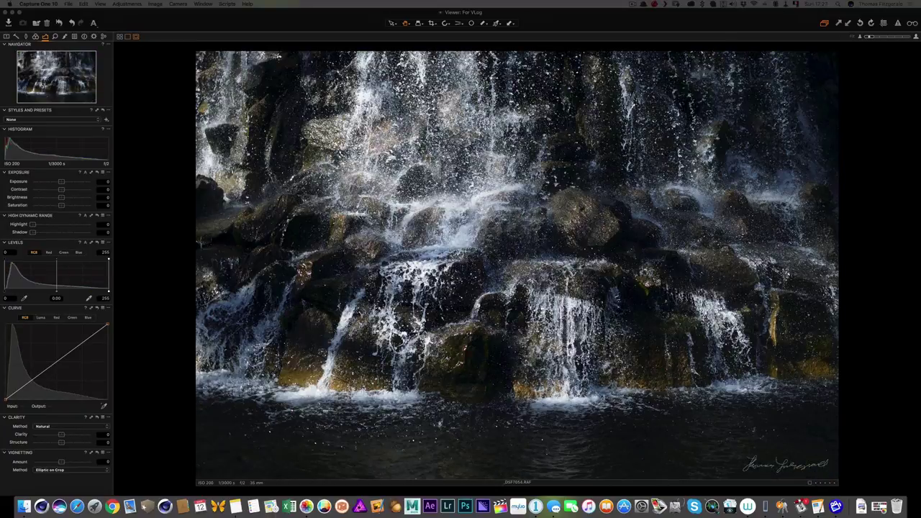
- Examine the second waterfall shot and the two photos of backlit ferns in front of the water
{"action": "key", "text": "Right"}
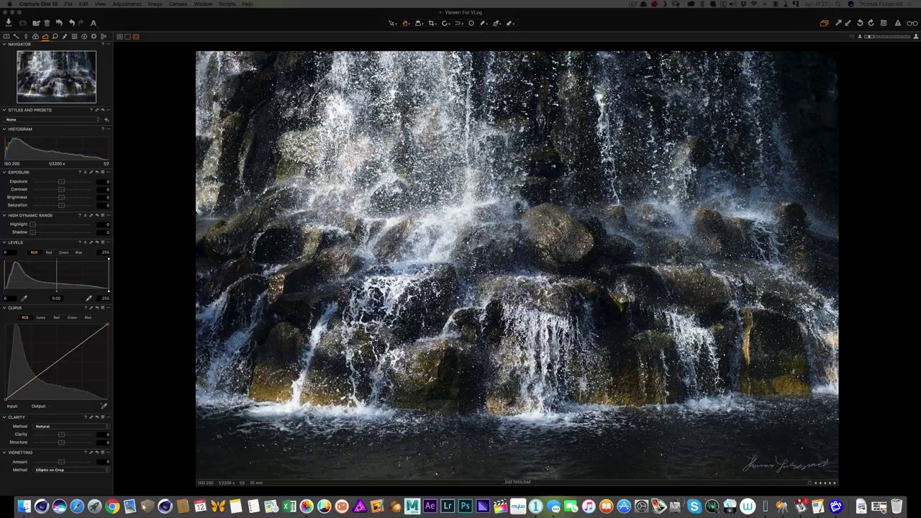
{"action": "key", "text": "Right"}
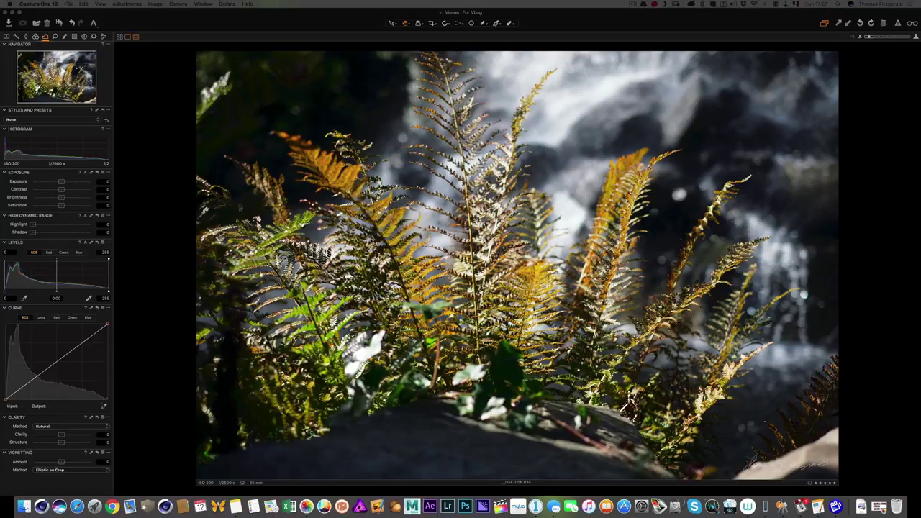
{"action": "key", "text": "Right"}
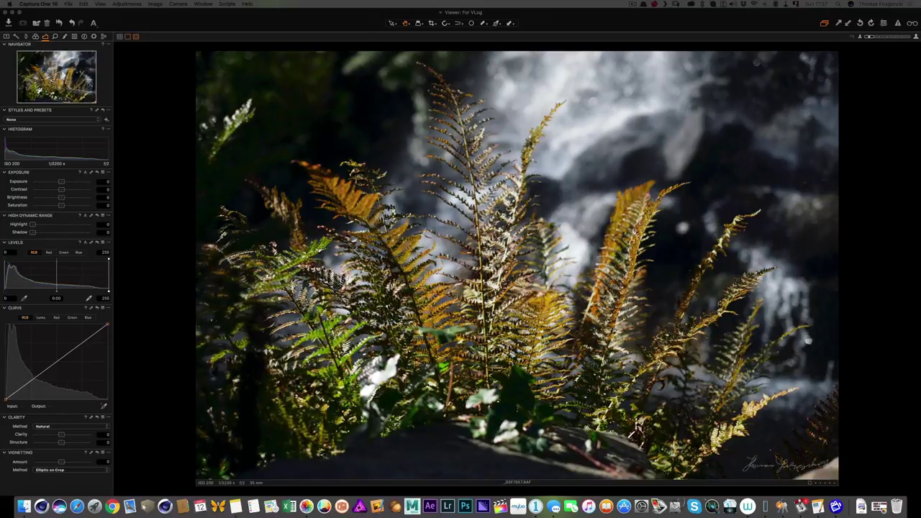
- Go to the second photo of the LETTERS mail slot in the brick wall and set its contrast to 12
{"action": "key", "text": "Right"}
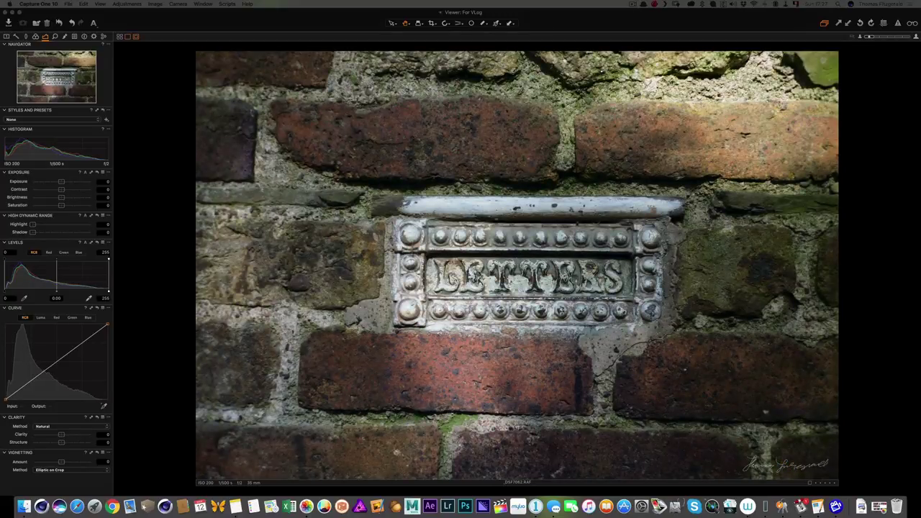
{"action": "key", "text": "Right"}
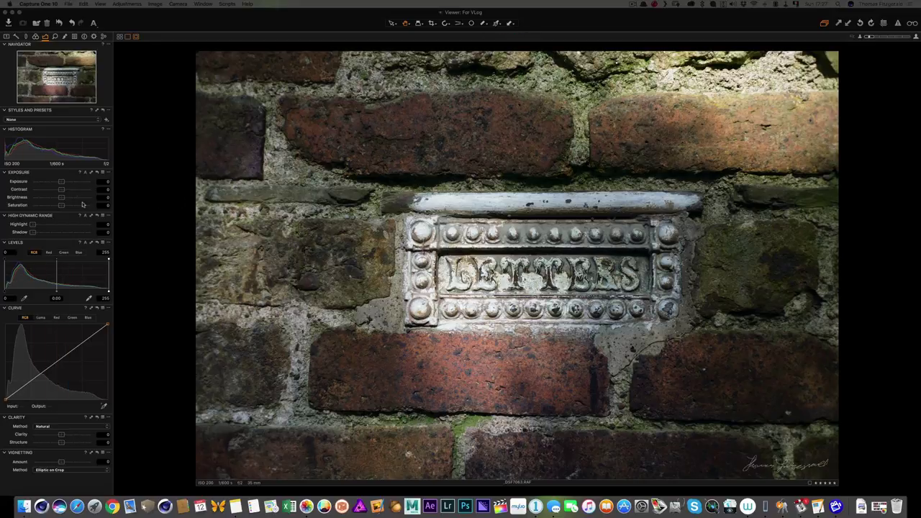
{"action": "left_click_drag", "start_coordinate": [69, 191], "coordinate": [69, 191]}
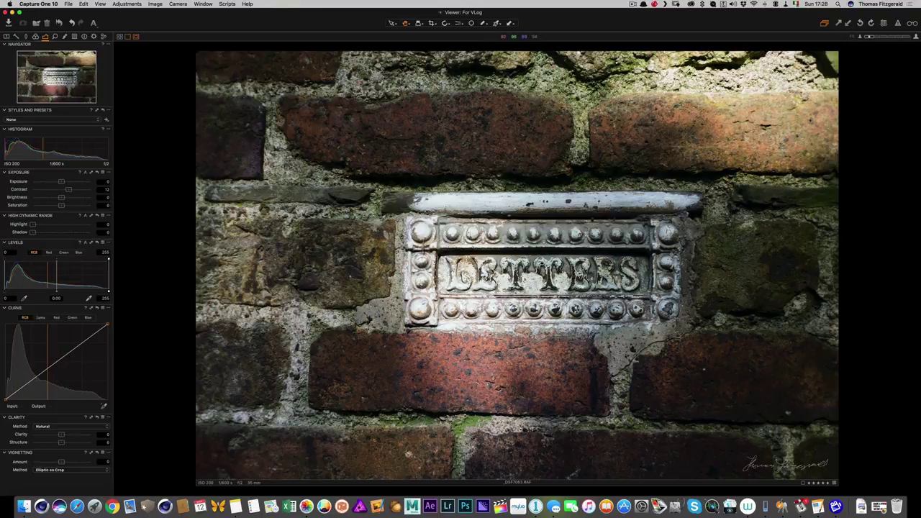
- Inspect the ornate LETTERS plate and the brick below it at close range, then return to the full photo
{"action": "left_click", "coordinate": [548, 264]}
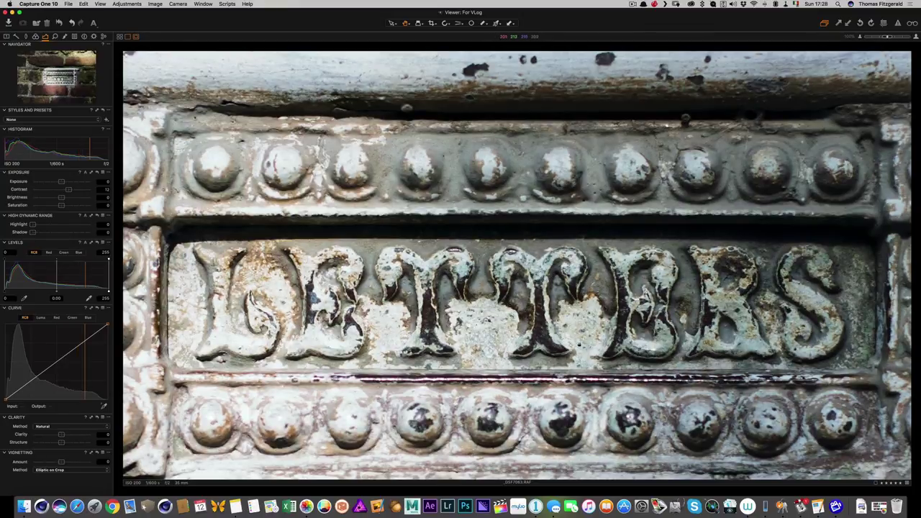
{"action": "scroll", "coordinate": [549, 267], "scroll_direction": "down", "scroll_amount": 3}
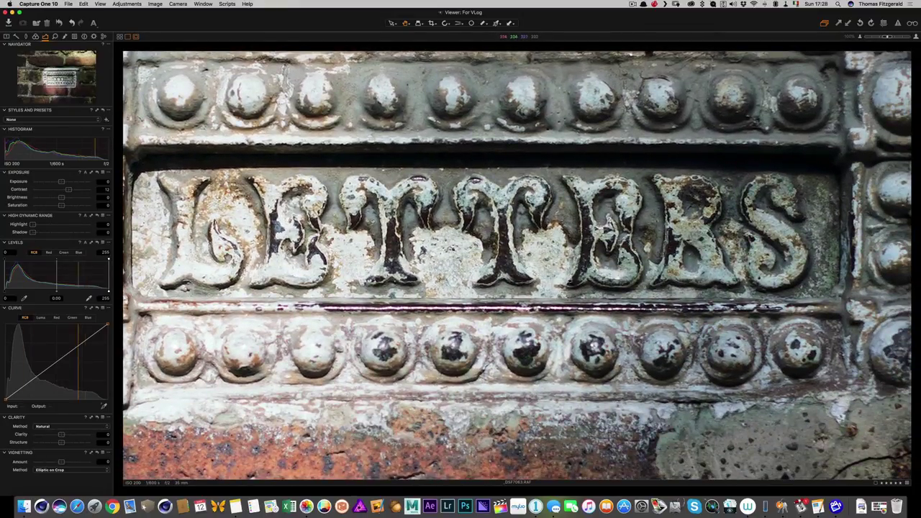
{"action": "key", "text": "super+0"}
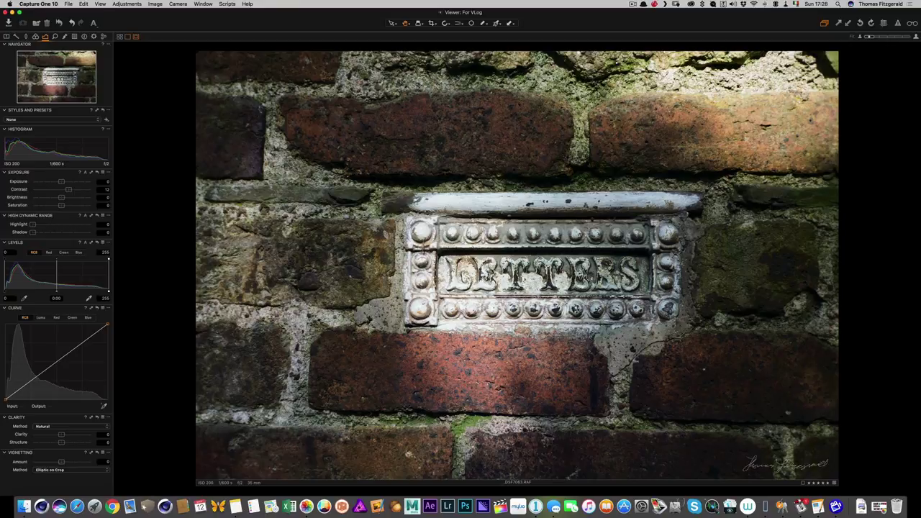
- Review the pavement shadow, the man carrying a parcel and the brick house facade under blue sky
{"action": "key", "text": "Right"}
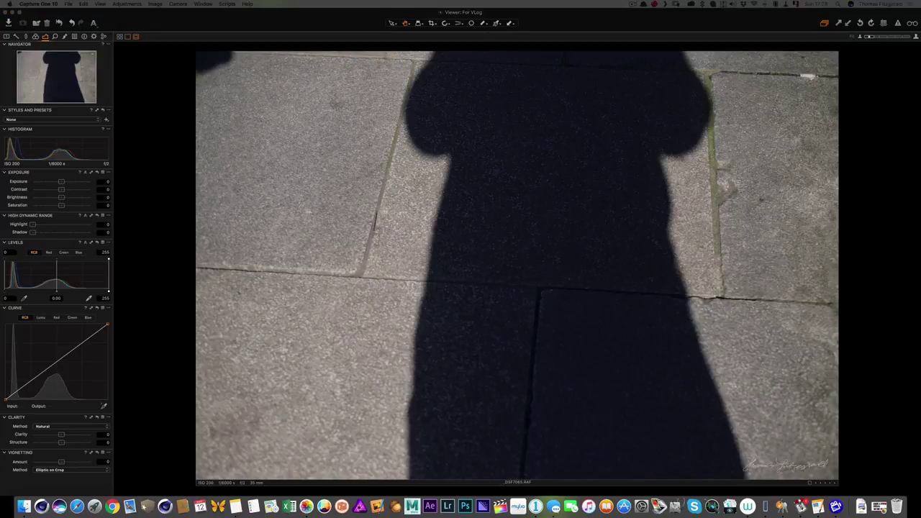
{"action": "key", "text": "Right"}
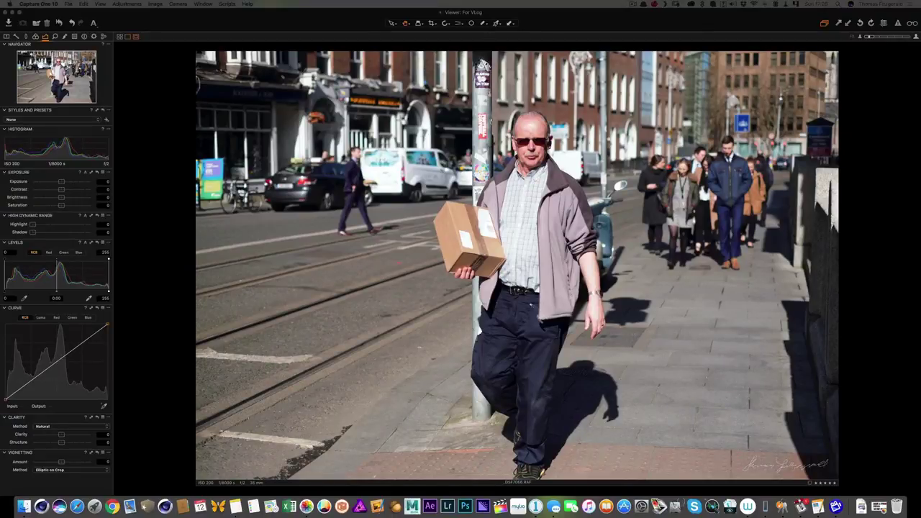
{"action": "key", "text": "Right"}
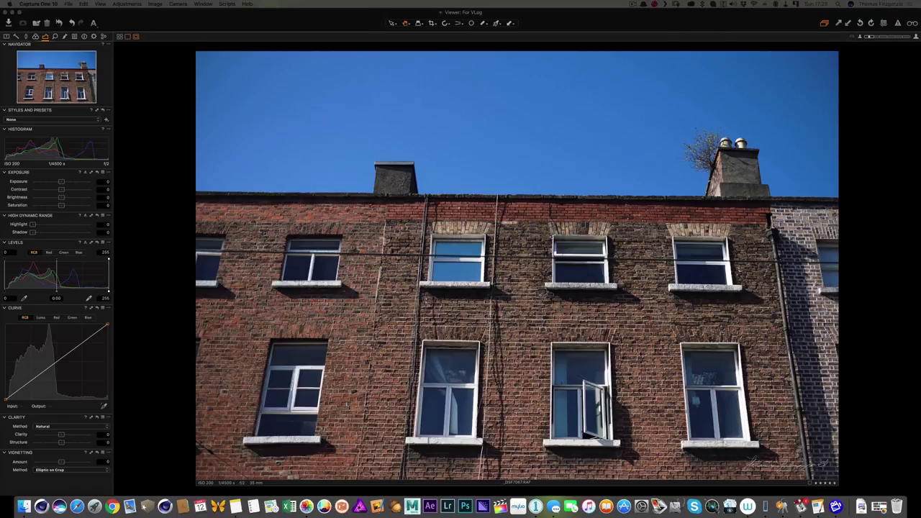
- Compare the two shots of the white window on the vine-covered wall, and rate the vine wall close-up three stars
{"action": "key", "text": "Right"}
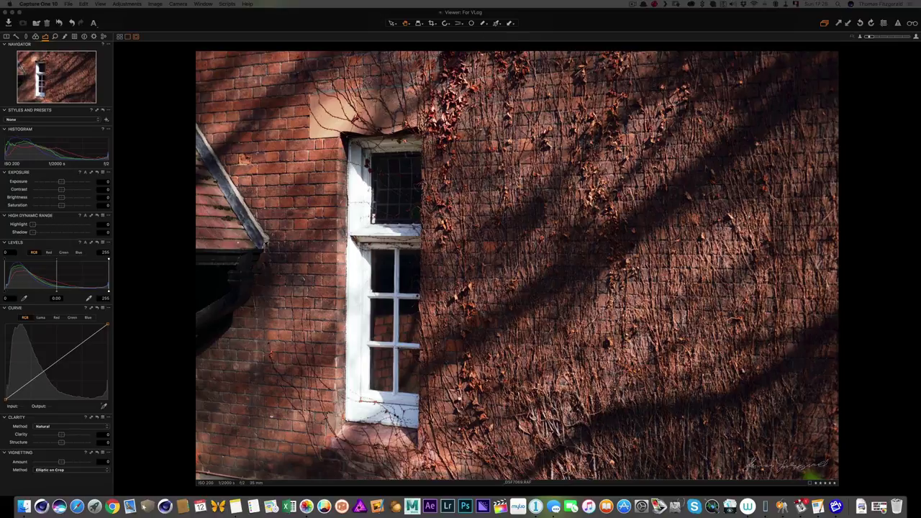
{"action": "key", "text": "Right"}
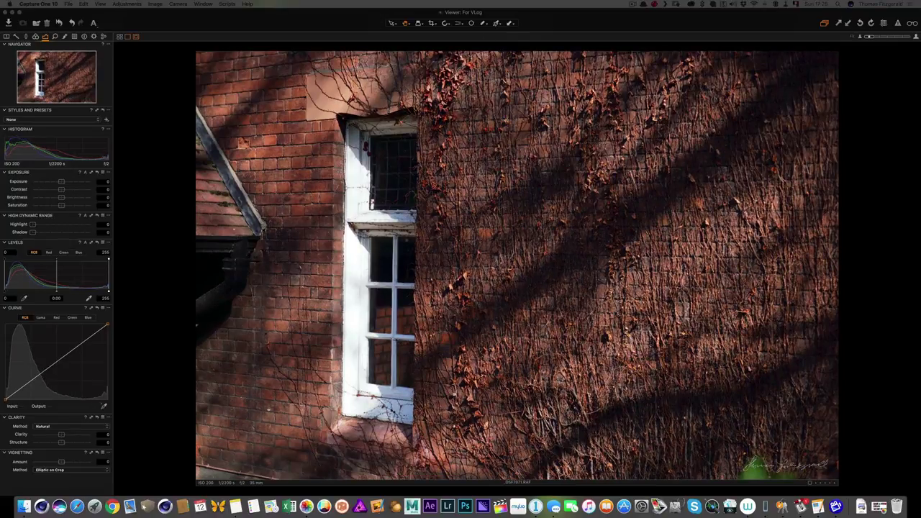
{"action": "key", "text": "Left"}
{"action": "key", "text": "Right"}
{"action": "key", "text": "Right"}
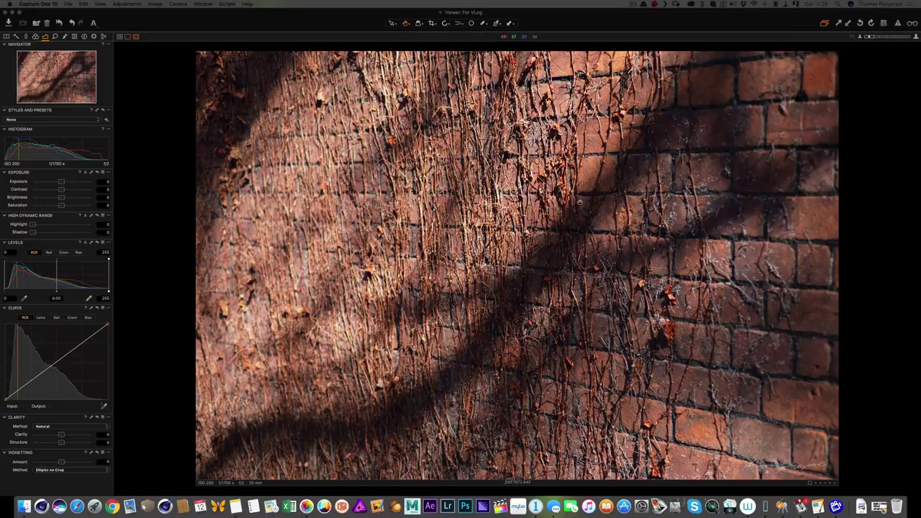
{"action": "key", "text": "3"}
- Rate the green and grey metal barriers photo three stars and set its contrast to 9 and exposure to -0.44
{"action": "key", "text": "Right"}
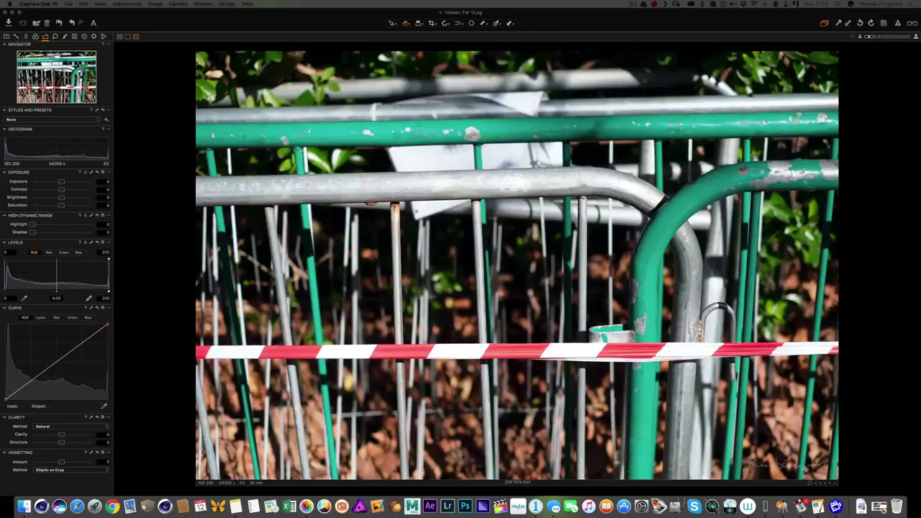
{"action": "key", "text": "3"}
{"action": "left_click_drag", "start_coordinate": [61, 182], "coordinate": [57, 183]}
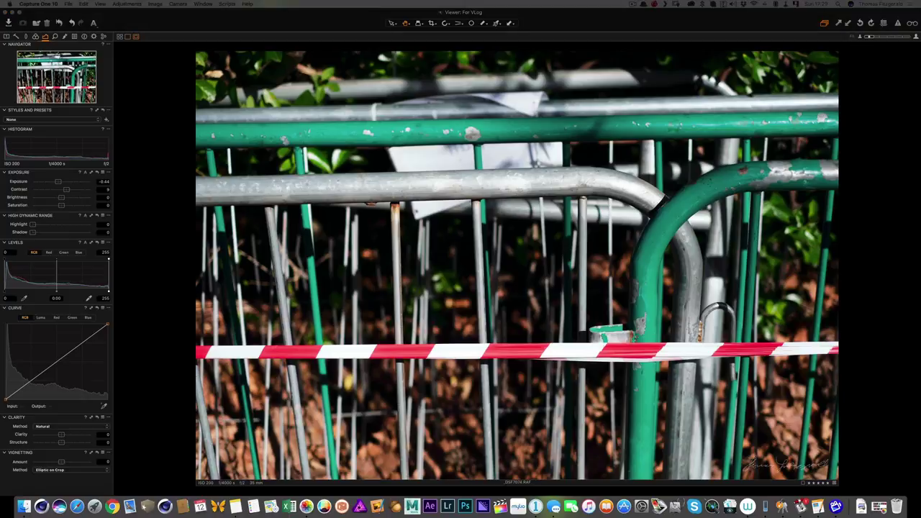
- Review the green refuse carts photo and compare the shots of tree shadows on the wooden wall with the window
{"action": "key", "text": "Right"}
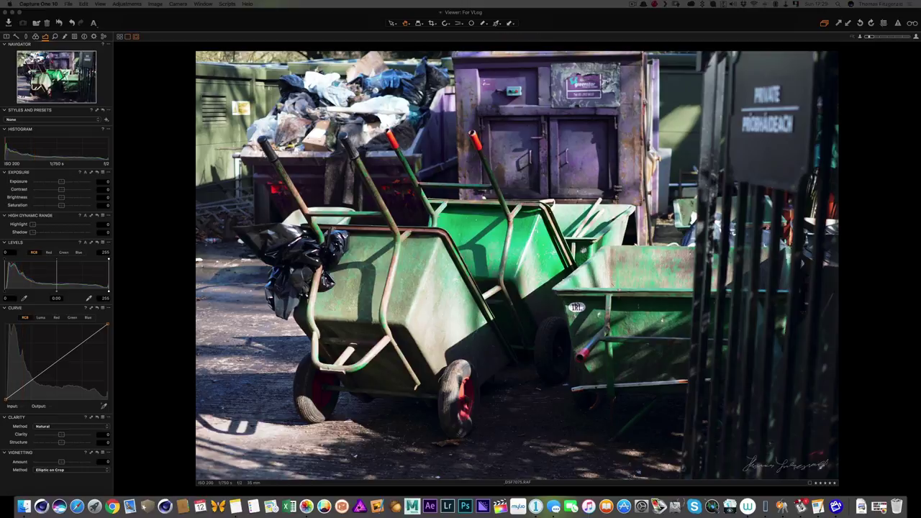
{"action": "key", "text": "Right"}
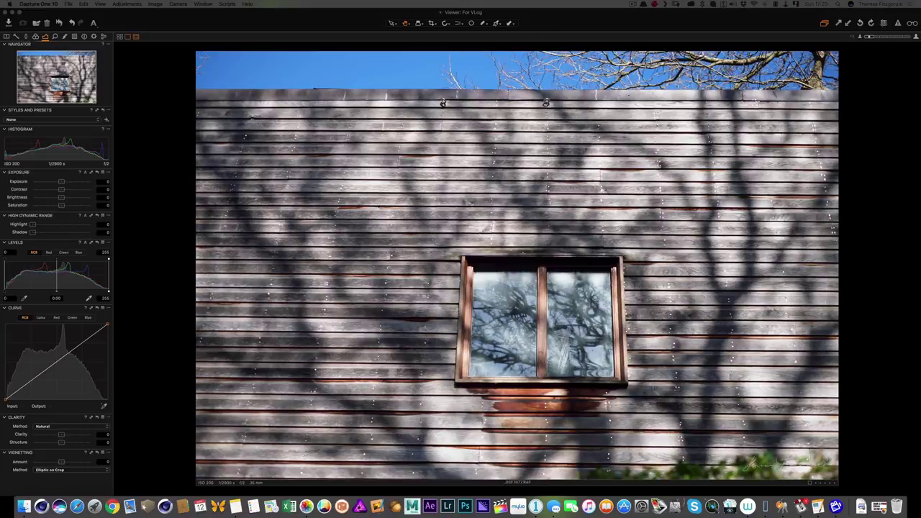
{"action": "key", "text": "Right"}
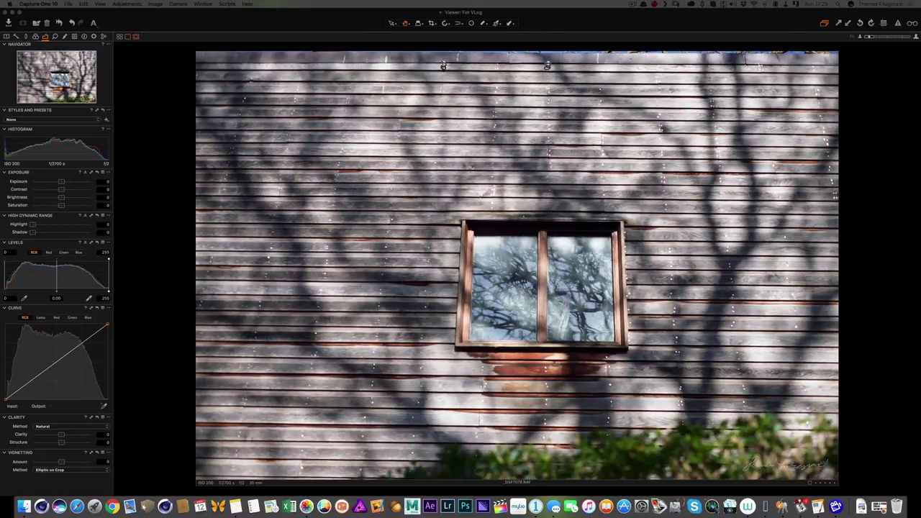
{"action": "key", "text": "Right"}
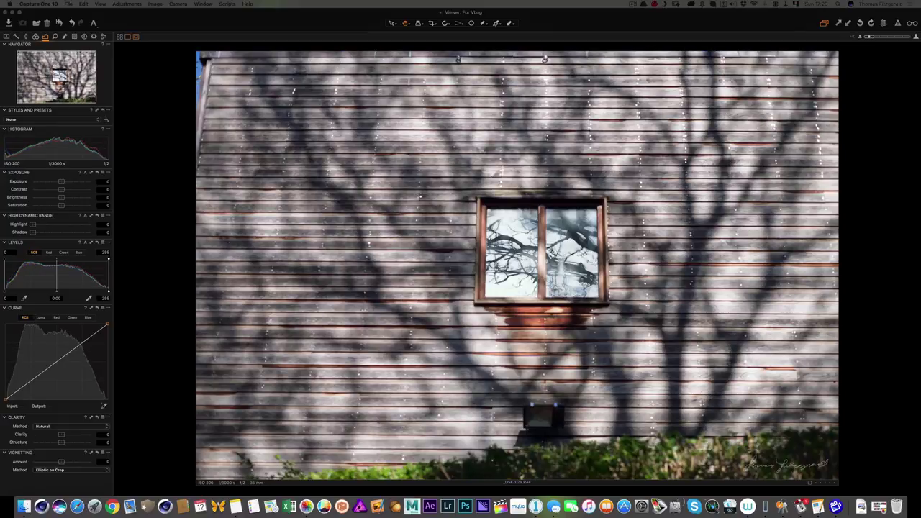
{"action": "key", "text": "Right"}
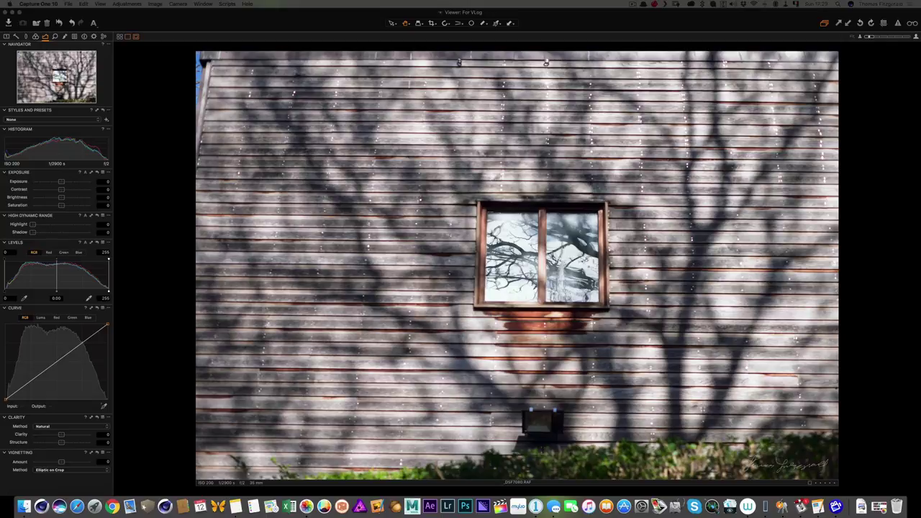
- Compare the remaining shots of tree shadows on the wooden wall and inspect the bird reflected in the window up close
{"action": "key", "text": "Right"}
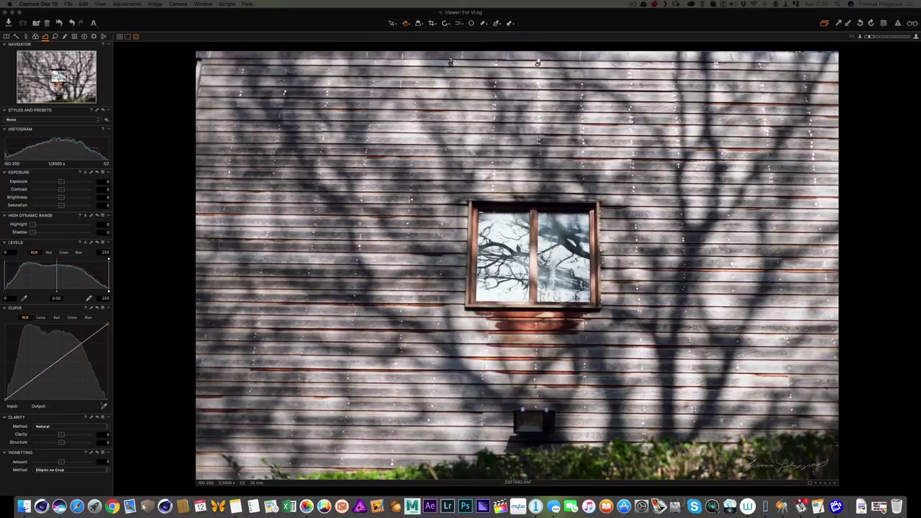
{"action": "key", "text": "Right"}
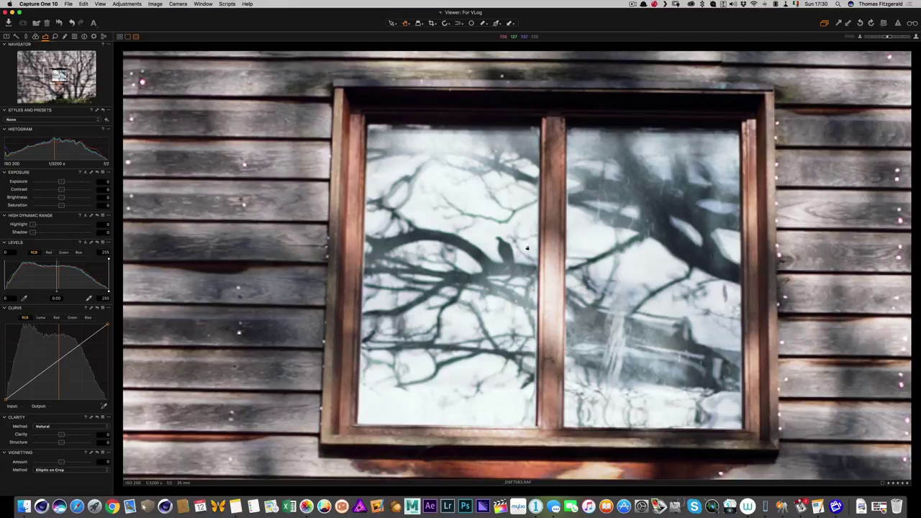
{"action": "left_click", "coordinate": [526, 248]}
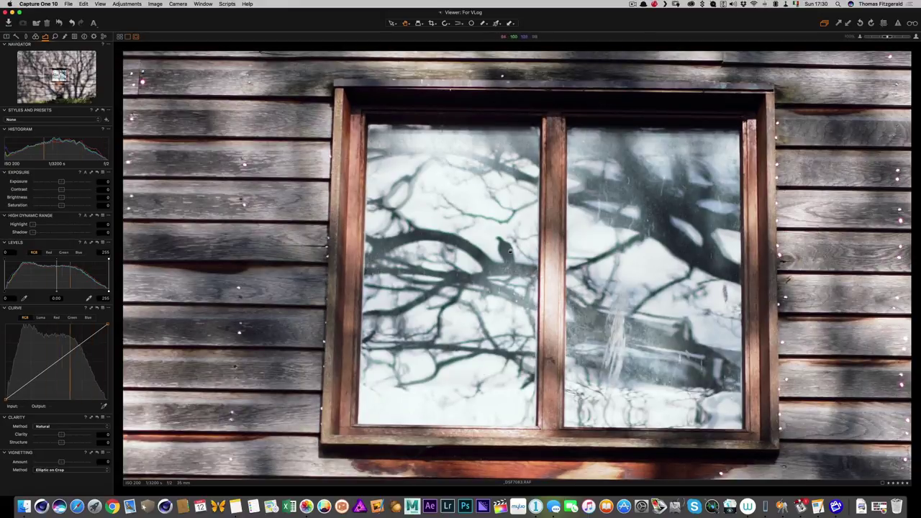
{"action": "left_click", "coordinate": [508, 249]}
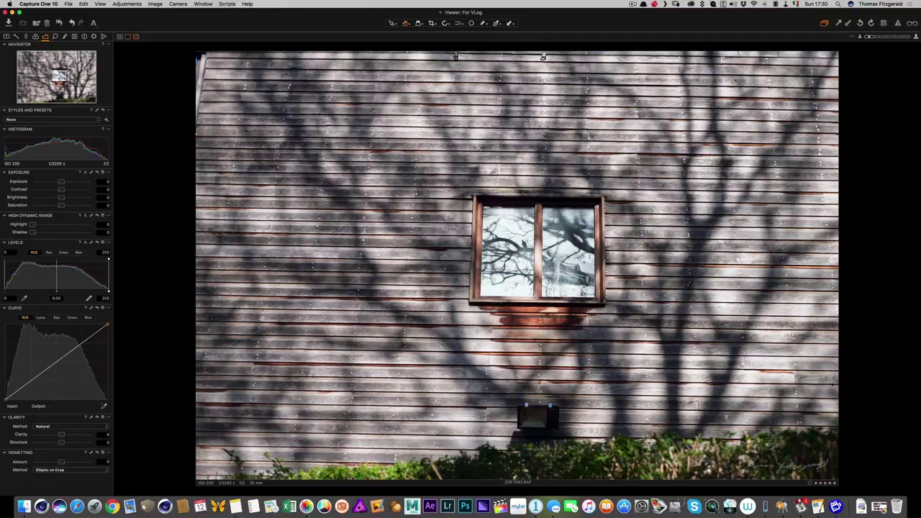
{"action": "key", "text": "Right"}
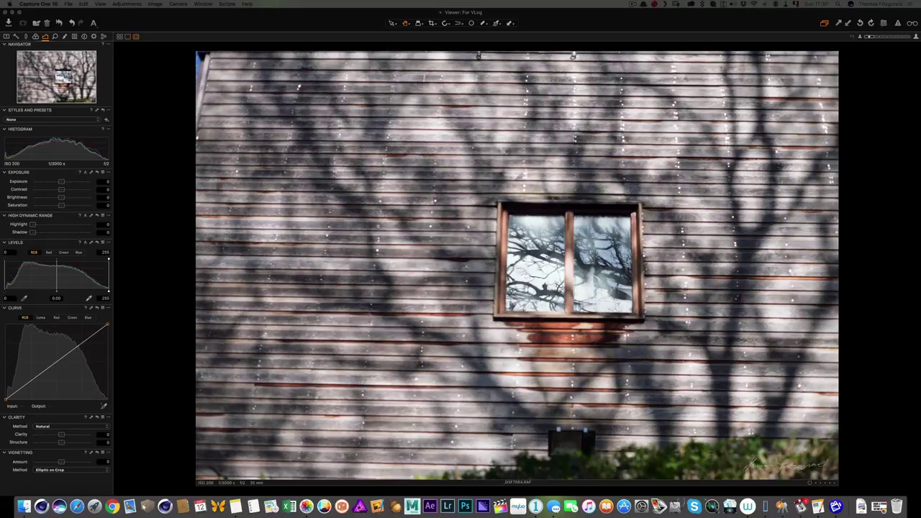
{"action": "key", "text": "Left"}
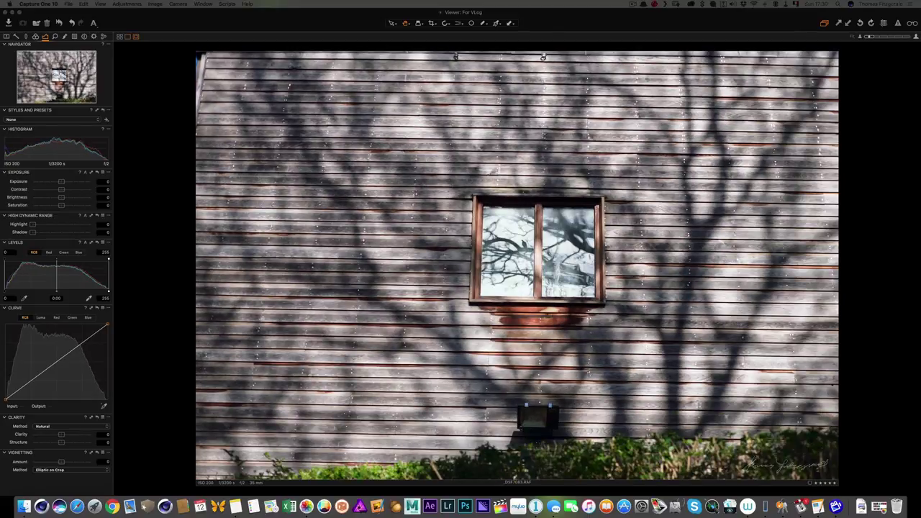
- Review the James Joyce bust shots, and set the "Please keep off the grass" sign photo's exposure to -0.52 and contrast to 12
{"action": "key", "text": "Right"}
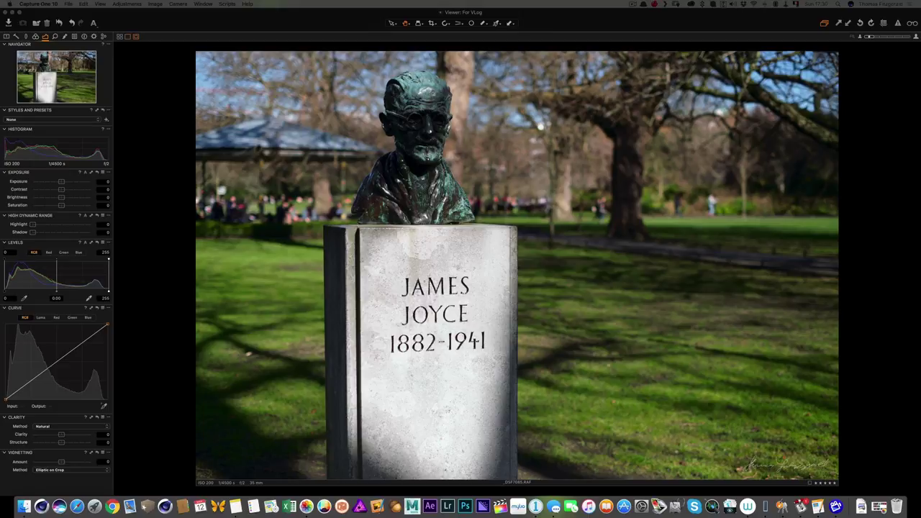
{"action": "key", "text": "Right"}
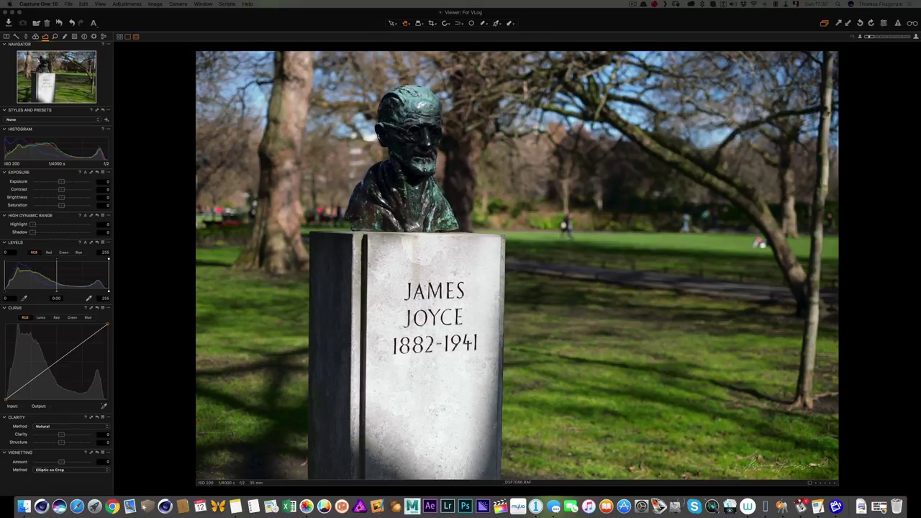
{"action": "key", "text": "Right"}
{"action": "key", "text": "Right"}
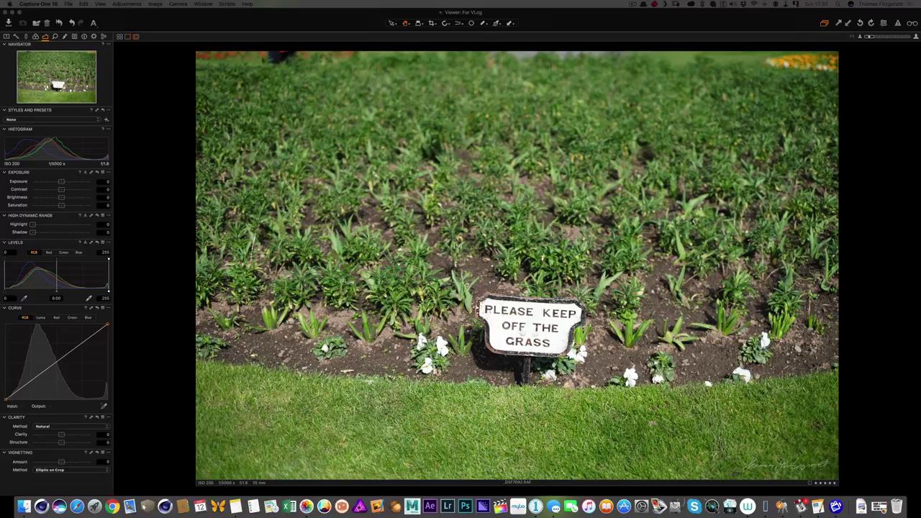
{"action": "left_click", "coordinate": [62, 184]}
{"action": "left_click_drag", "start_coordinate": [62, 184], "coordinate": [68, 189]}
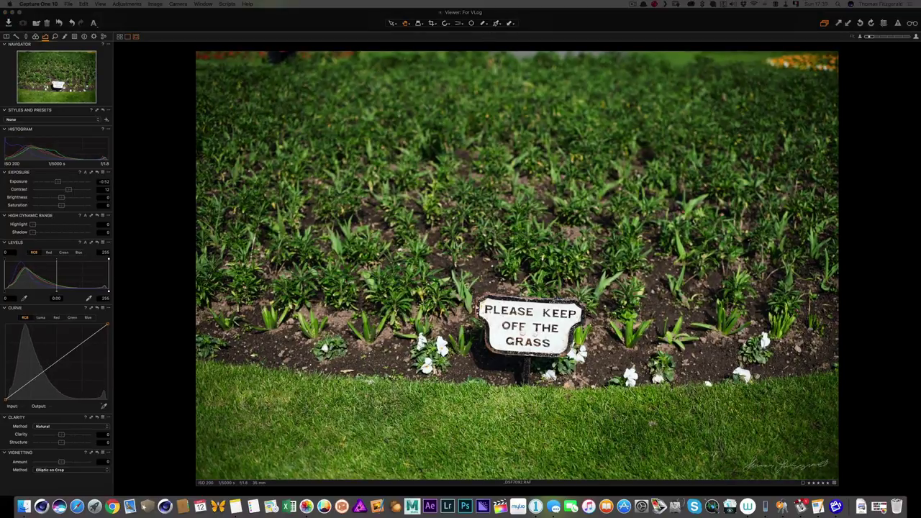
- Review the photos of birds flying over trees, the park flower bed, the gull on the stone ledge and the gulls on the water
{"action": "key", "text": "Right"}
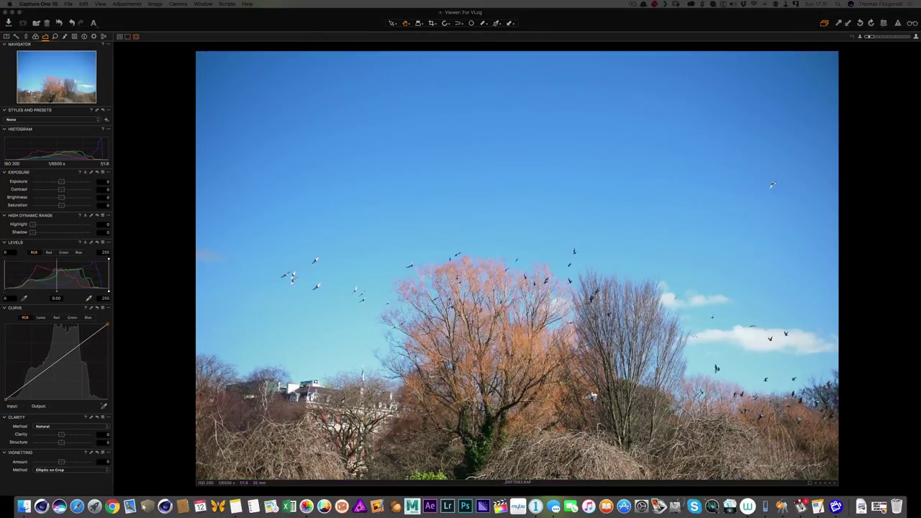
{"action": "key", "text": "Right"}
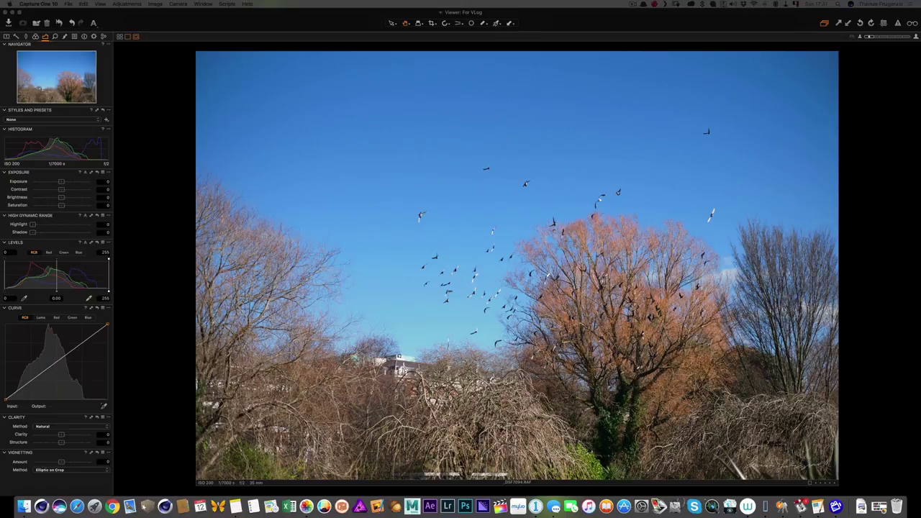
{"action": "key", "text": "Right"}
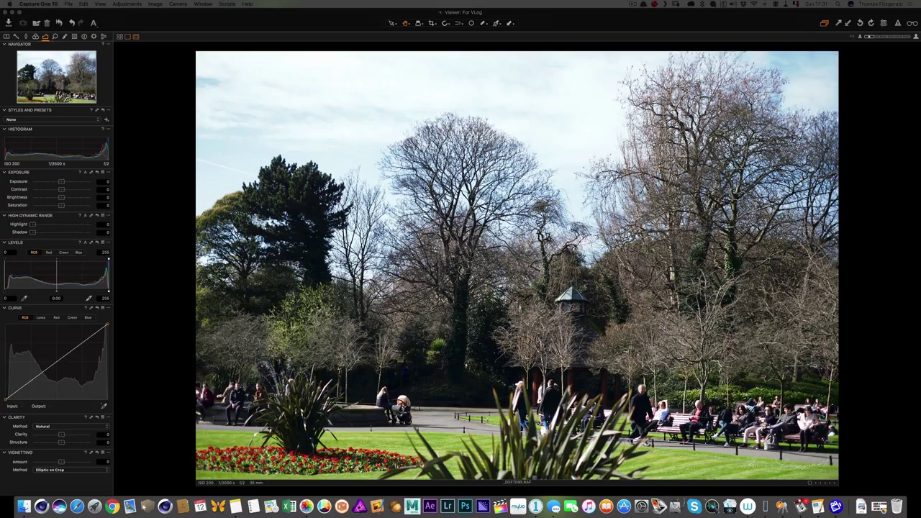
{"action": "key", "text": "Right"}
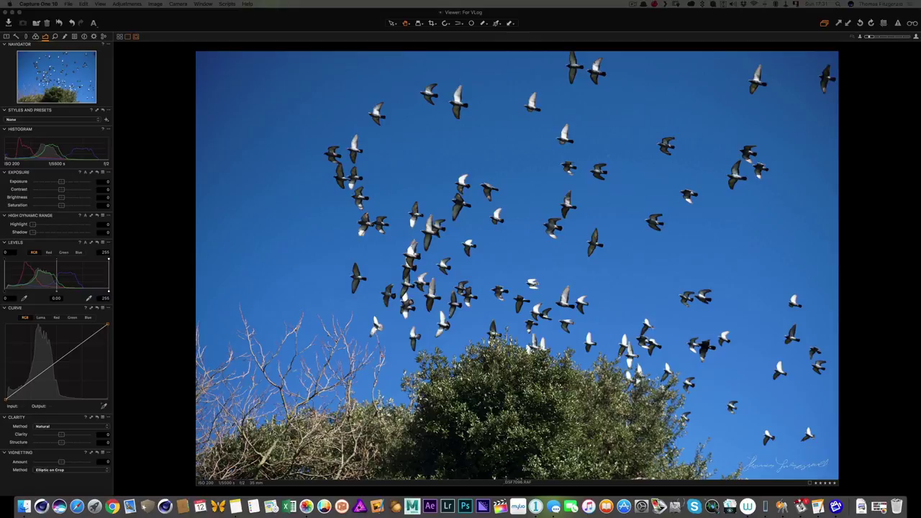
{"action": "key", "text": "Right"}
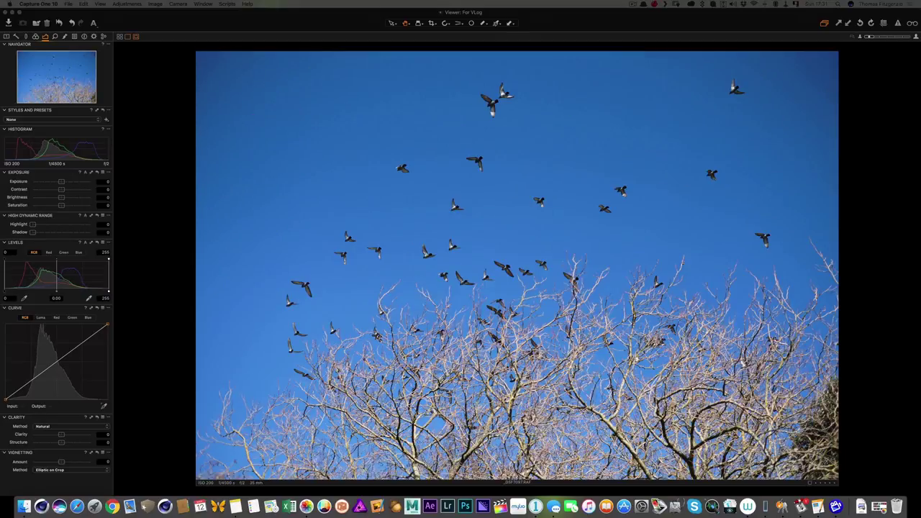
{"action": "key", "text": "Right"}
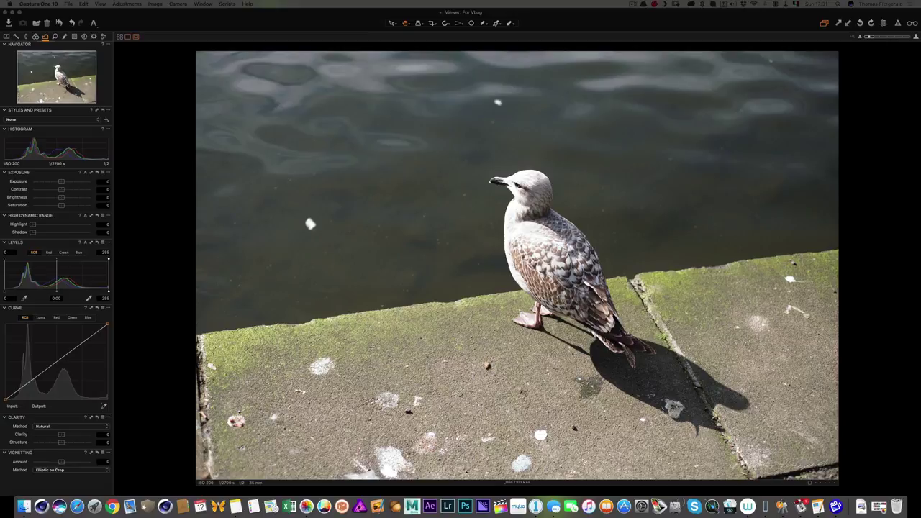
{"action": "key", "text": "Right"}
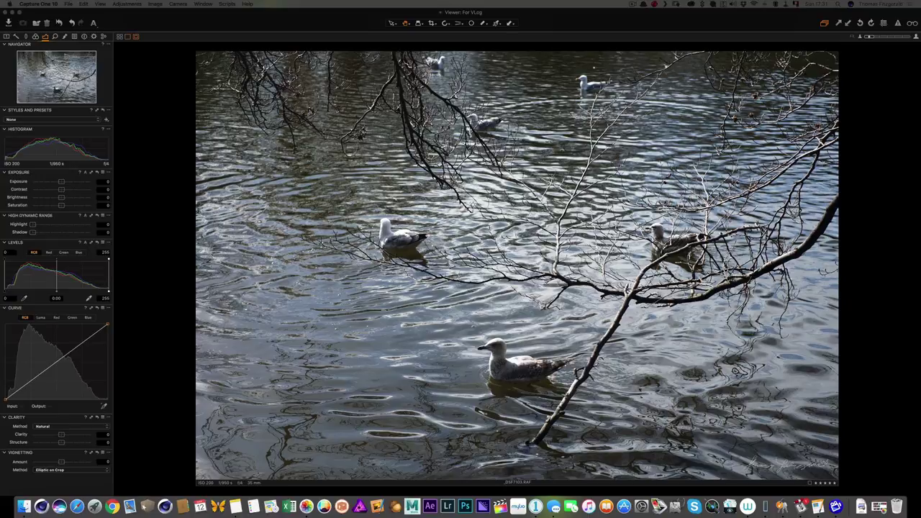
- Review the shots of the man in the orange hoodie, the pedestrians beside the fencing and both versions of the street roadworks
{"action": "key", "text": "Right"}
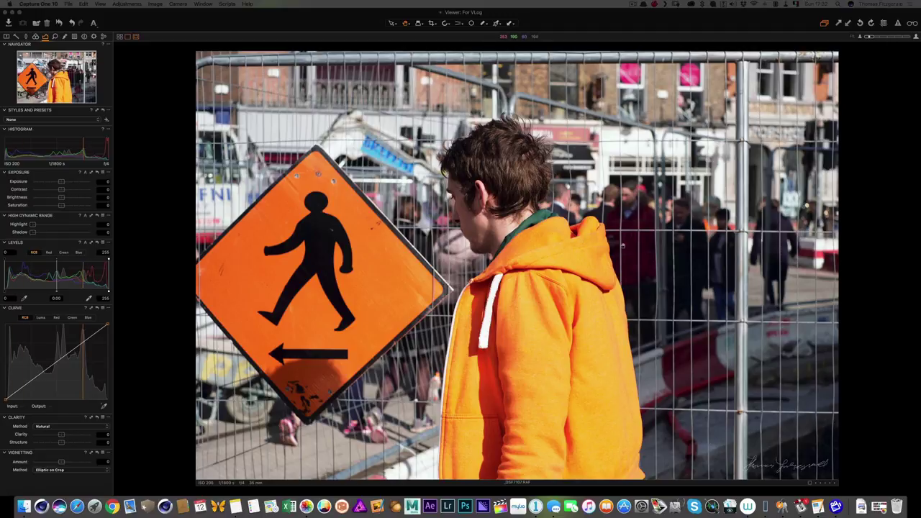
{"action": "key", "text": "Right"}
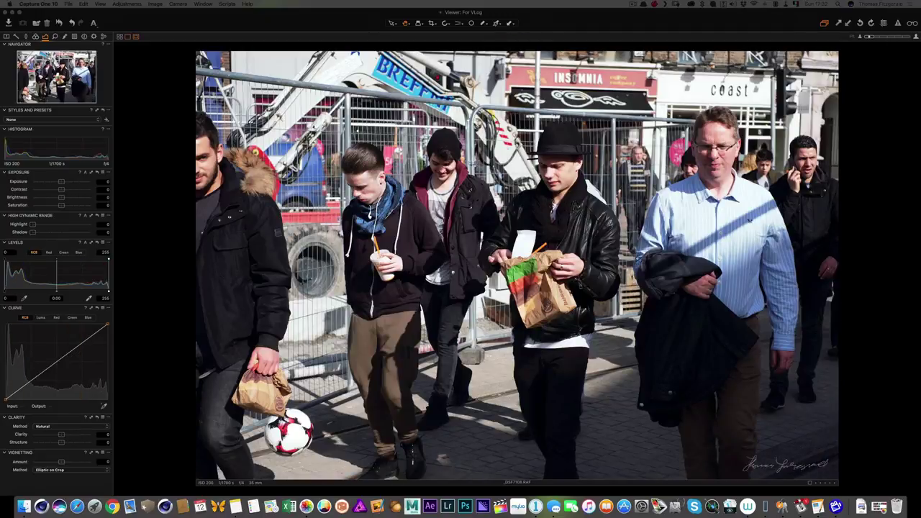
{"action": "key", "text": "Right"}
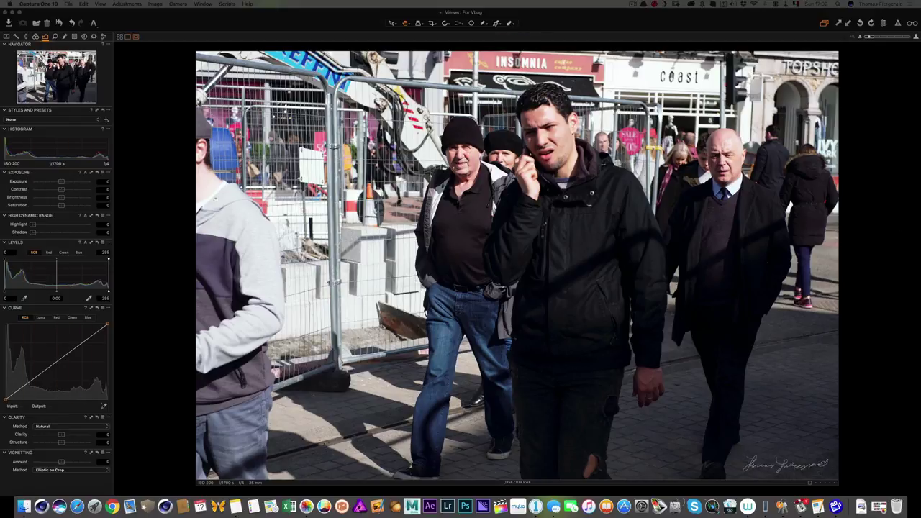
{"action": "key", "text": "Right"}
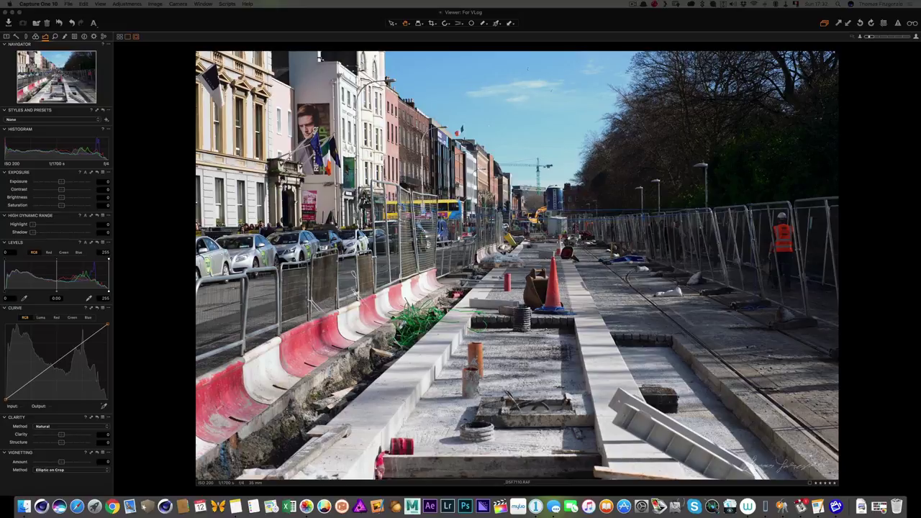
{"action": "key", "text": "Right"}
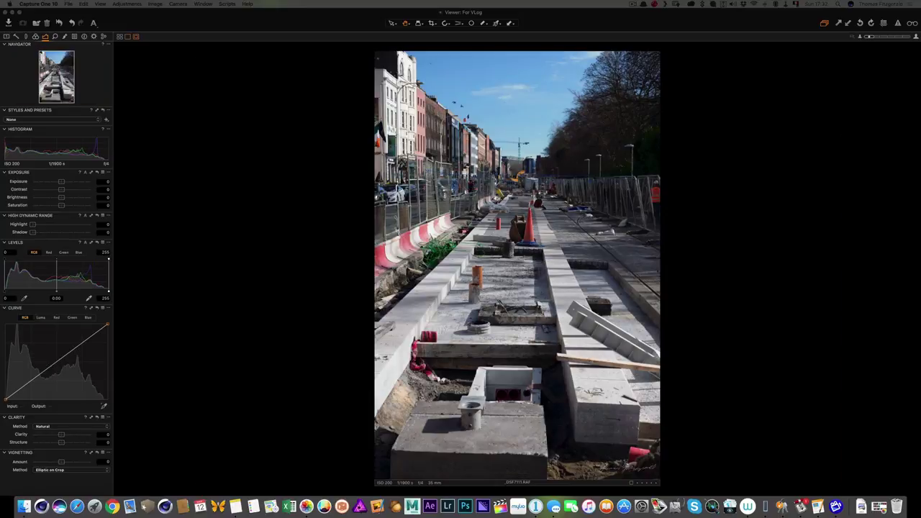
- Review the photos of the women by the shopfront, the flower stall, the table with bouquets and the café terrace with orange chairs
{"action": "key", "text": "Right"}
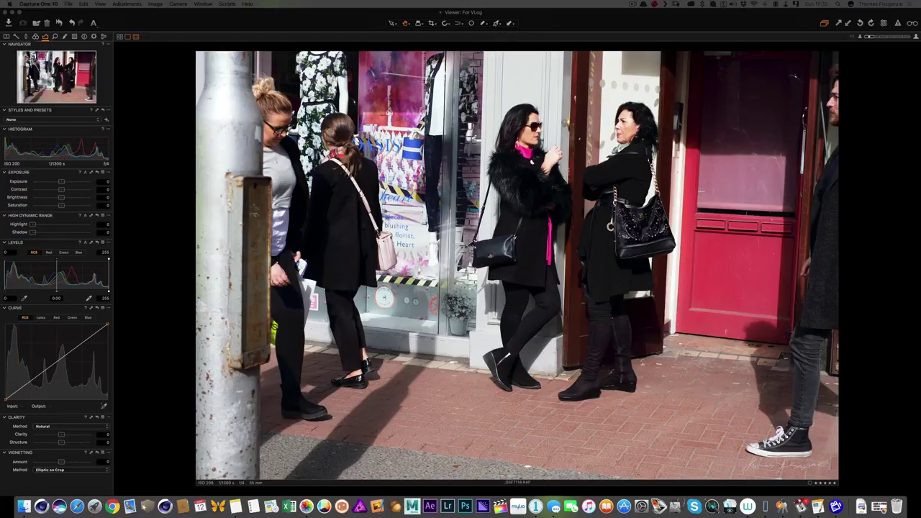
{"action": "key", "text": "Right"}
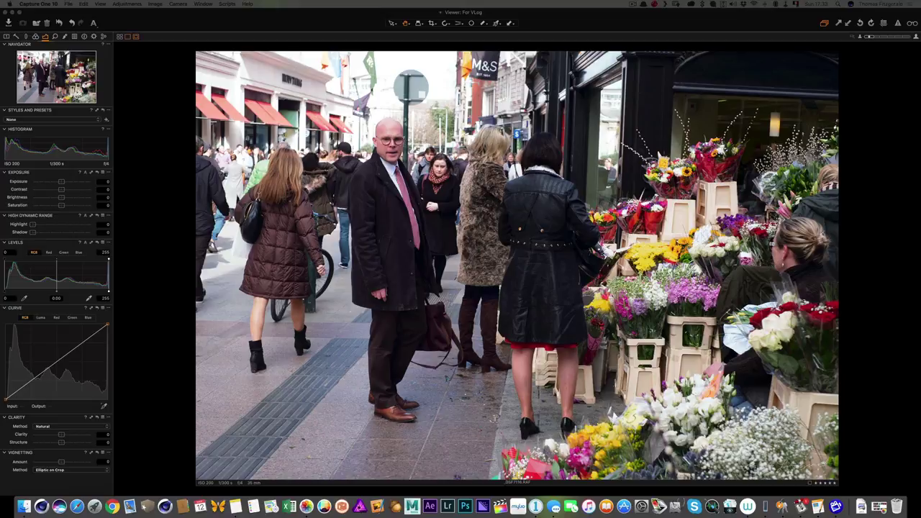
{"action": "key", "text": "Right"}
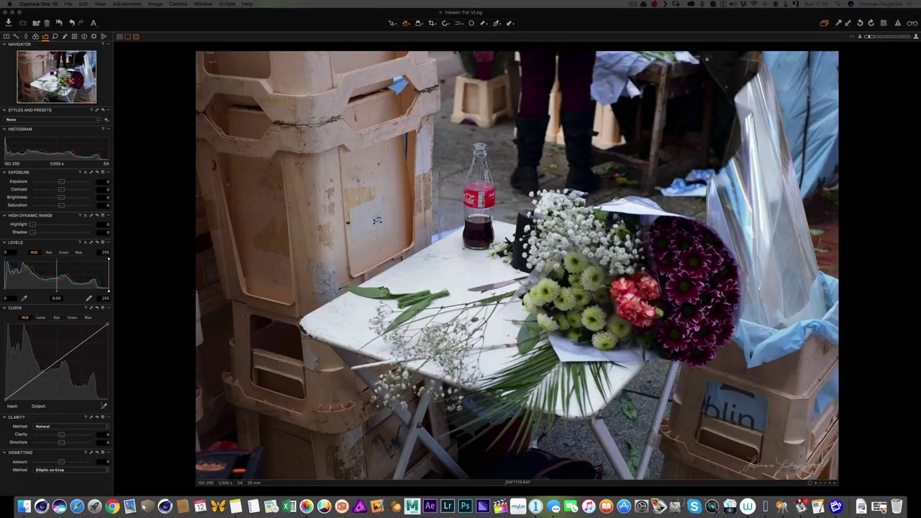
{"action": "key", "text": "Right"}
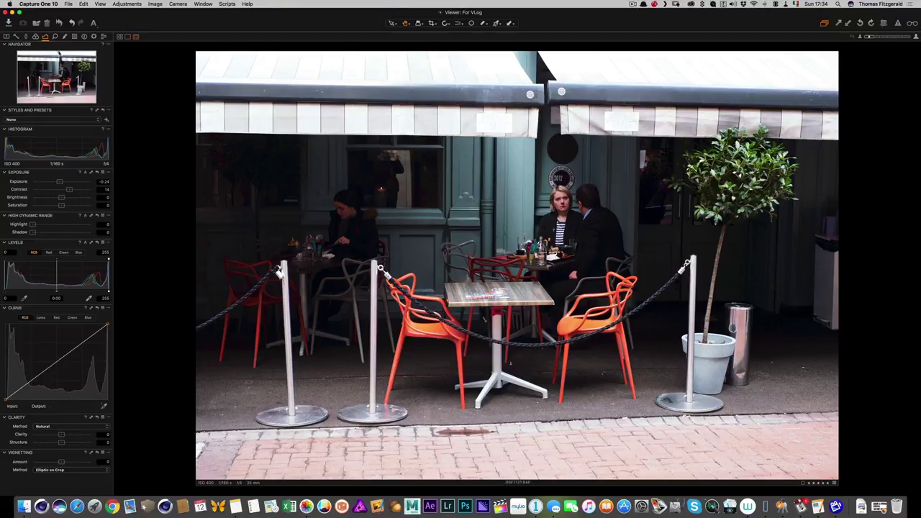
- Set the exposure to -0.51 and the contrast to 5 on the photo of the queue outside the noodle bar
{"action": "key", "text": "Right"}
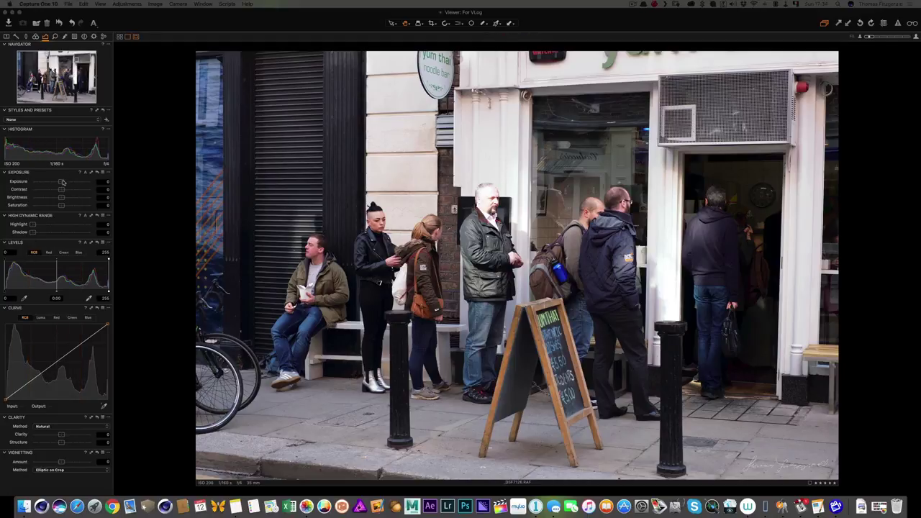
{"action": "left_click_drag", "start_coordinate": [62, 182], "coordinate": [58, 182]}
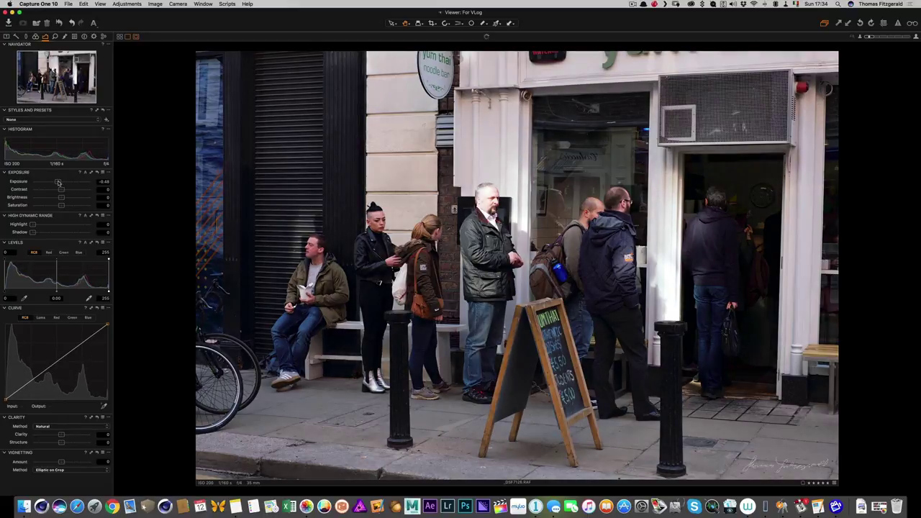
{"action": "left_click_drag", "start_coordinate": [62, 189], "coordinate": [64, 190]}
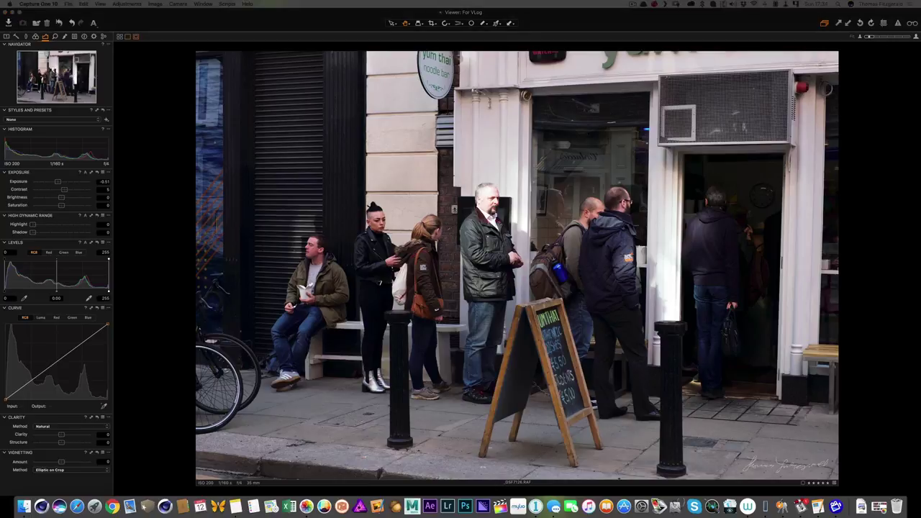
- Review the photos of resting workmen, the man with a backpack, the women walking between barriers and the street musician
{"action": "key", "text": "Right"}
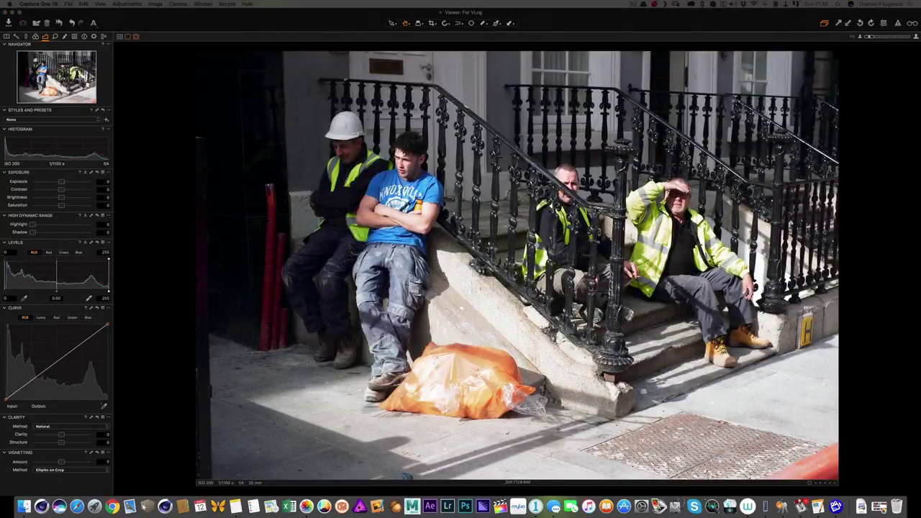
{"action": "key", "text": "Right"}
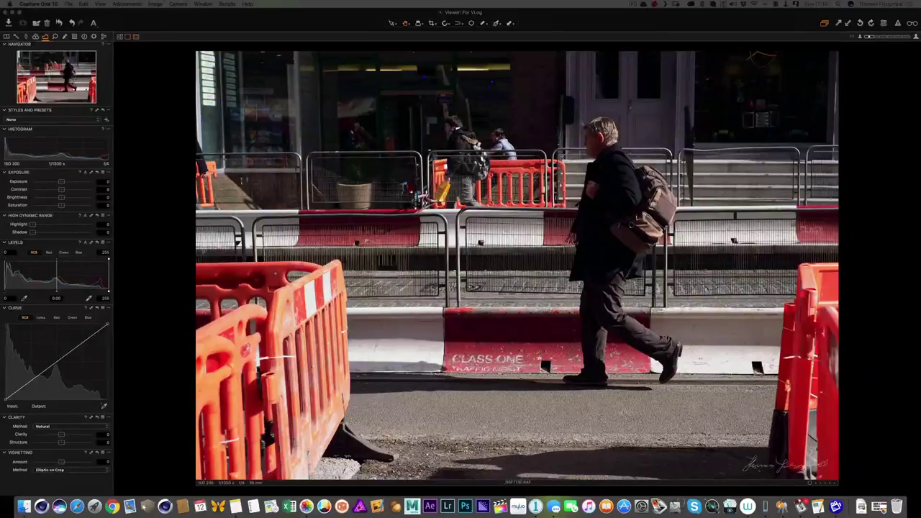
{"action": "key", "text": "Right"}
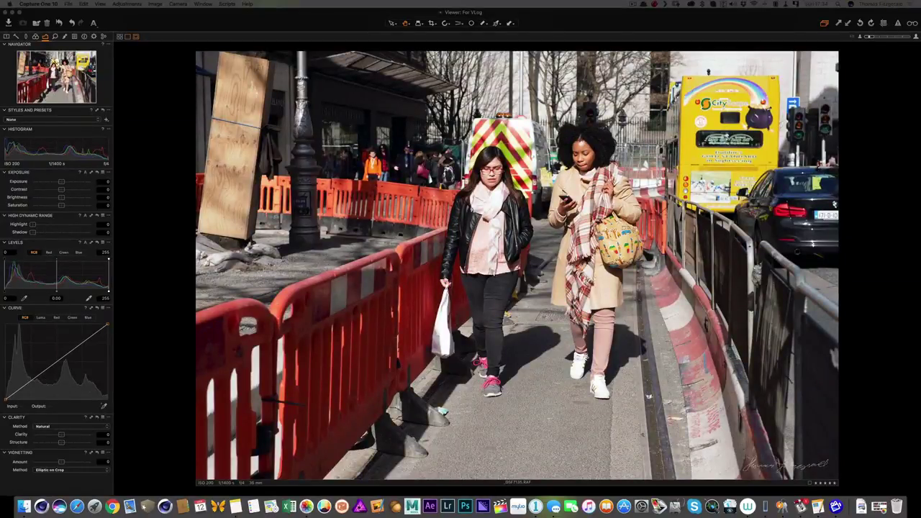
{"action": "key", "text": "Right"}
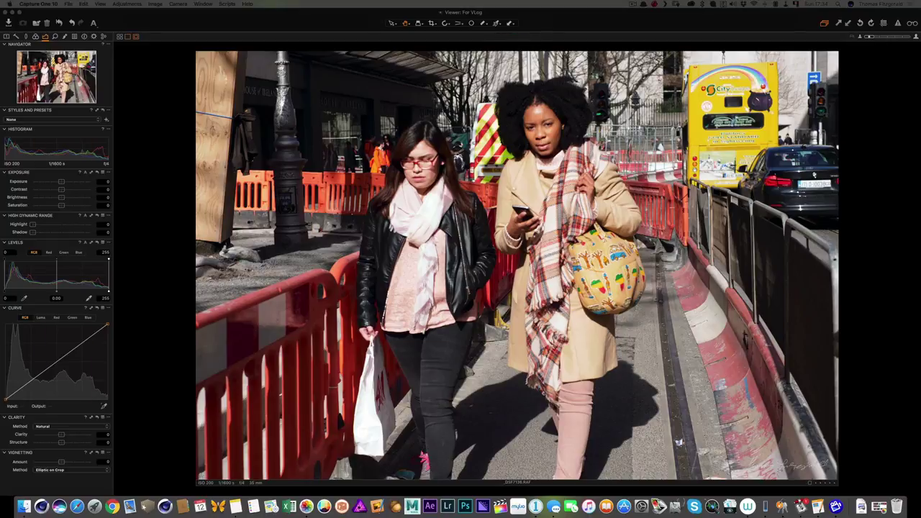
{"action": "key", "text": "Right"}
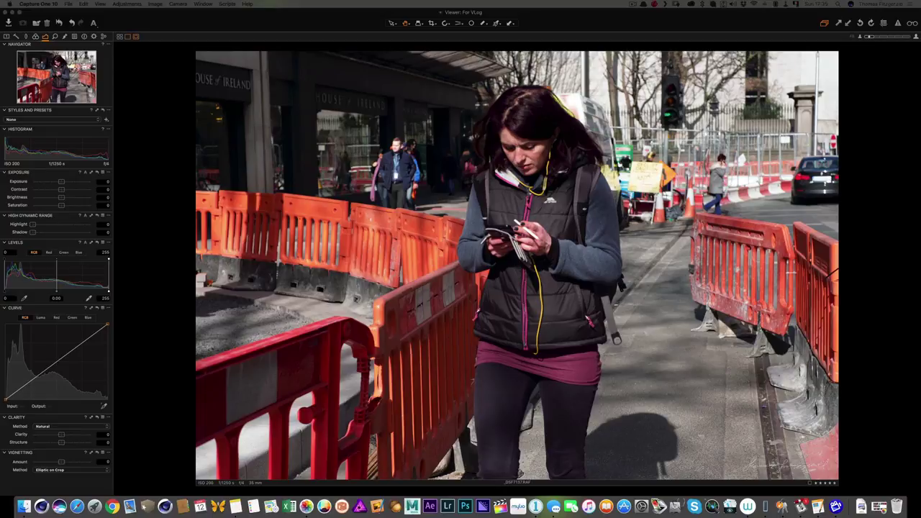
{"action": "key", "text": "Right"}
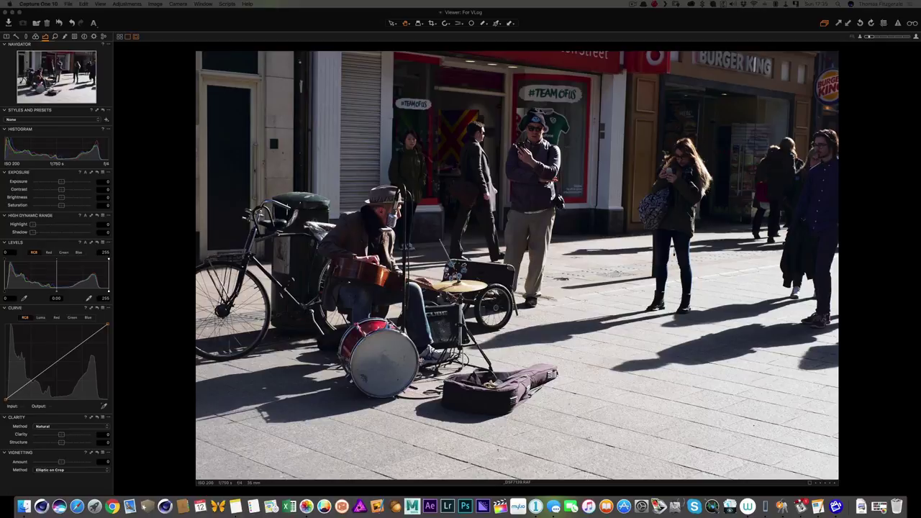
- Review the remaining street musician shots and the photos of the man holding the Tower Records sign by the fencing
{"action": "key", "text": "Right"}
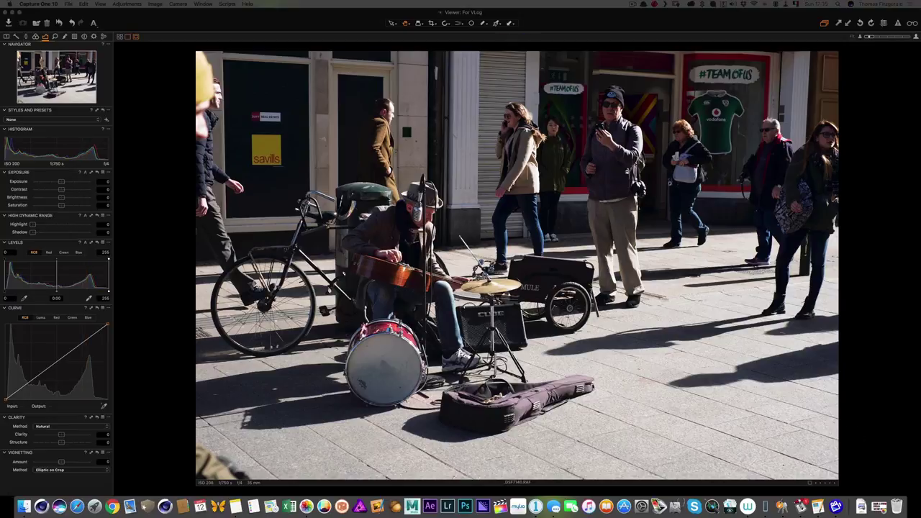
{"action": "key", "text": "Right"}
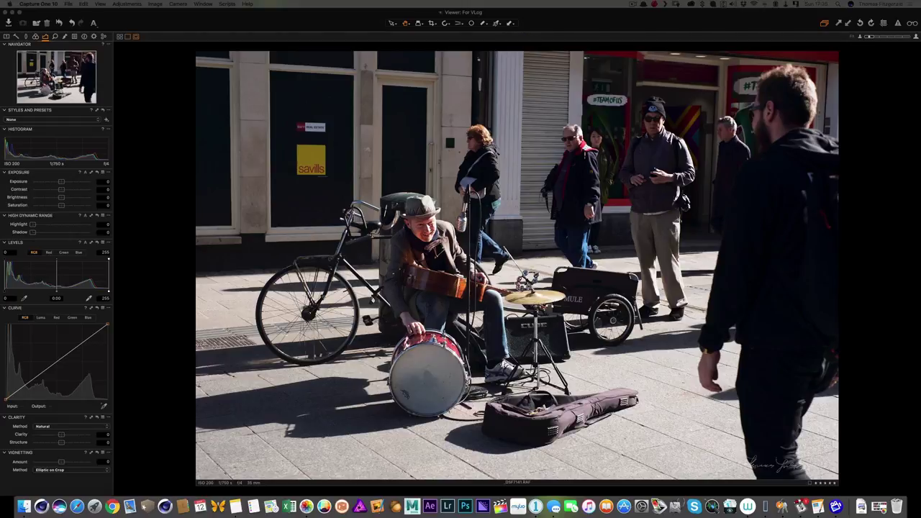
{"action": "key", "text": "Right"}
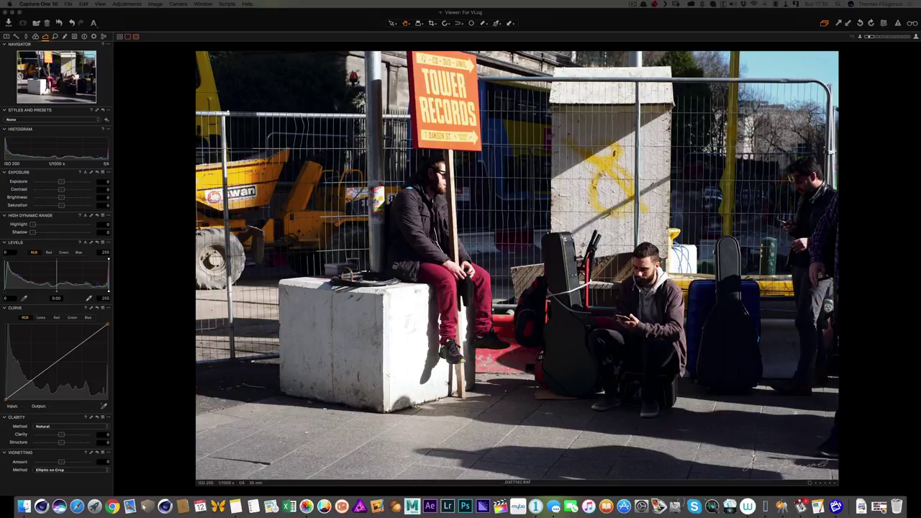
{"action": "key", "text": "Right"}
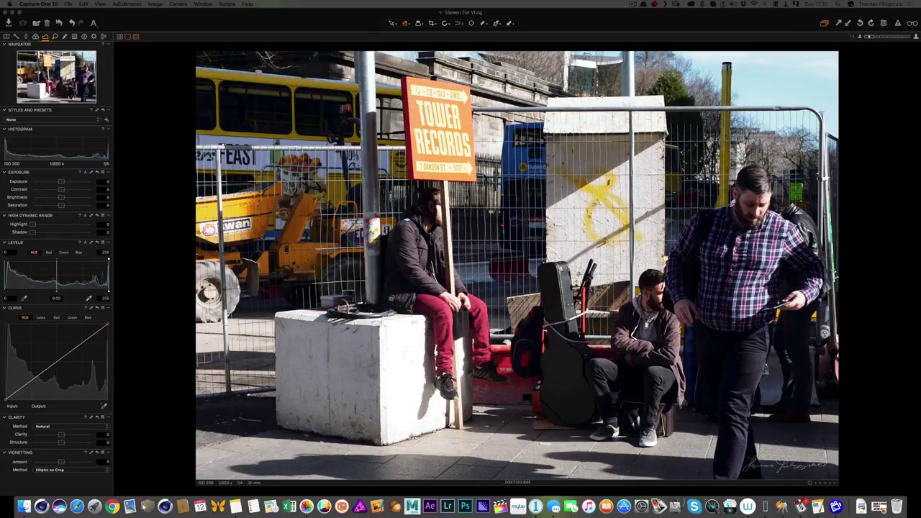
{"action": "key", "text": "Right"}
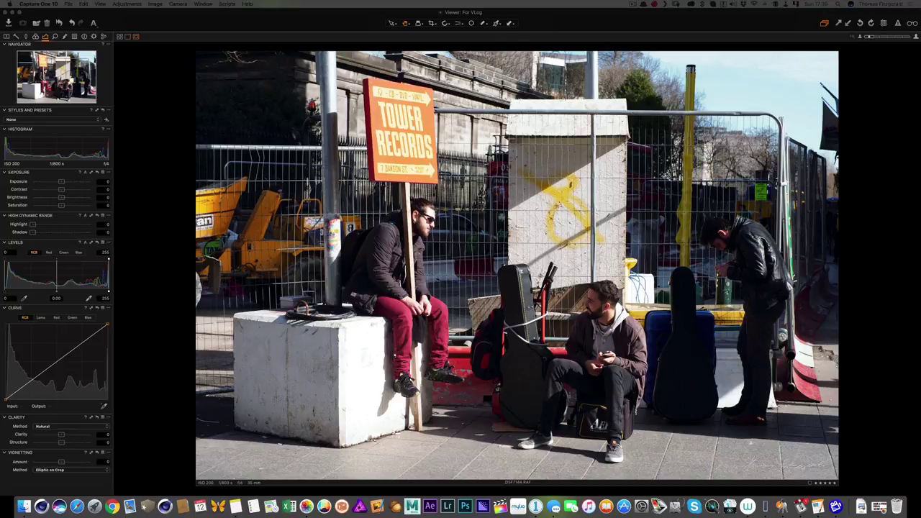
- Review the photos of the woman in sunglasses, the shaded pavement crowd, the red leather jacket, the blue blouse and the three women talking
{"action": "key", "text": "Right"}
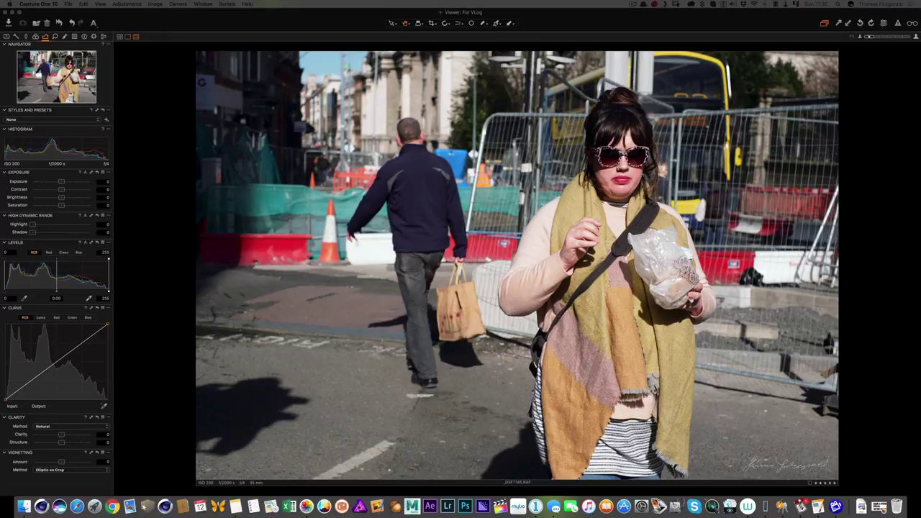
{"action": "key", "text": "Right"}
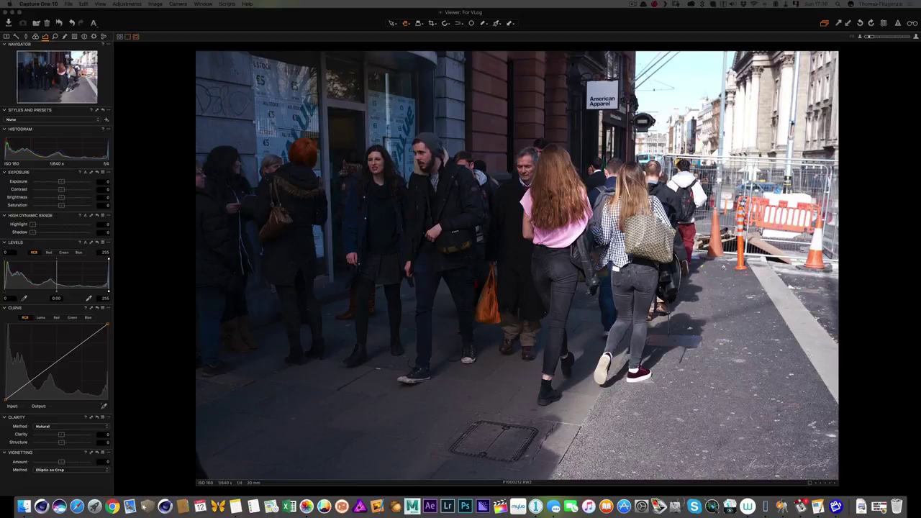
{"action": "key", "text": "Right"}
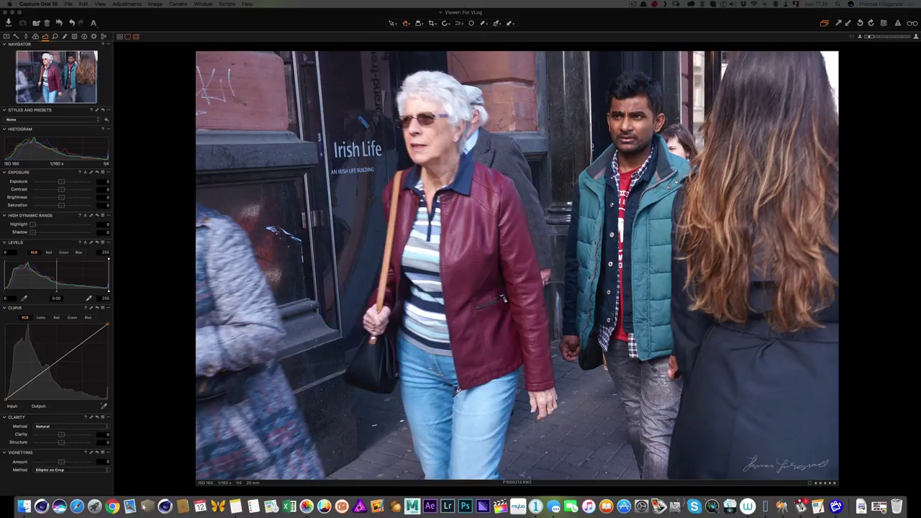
{"action": "key", "text": "Right"}
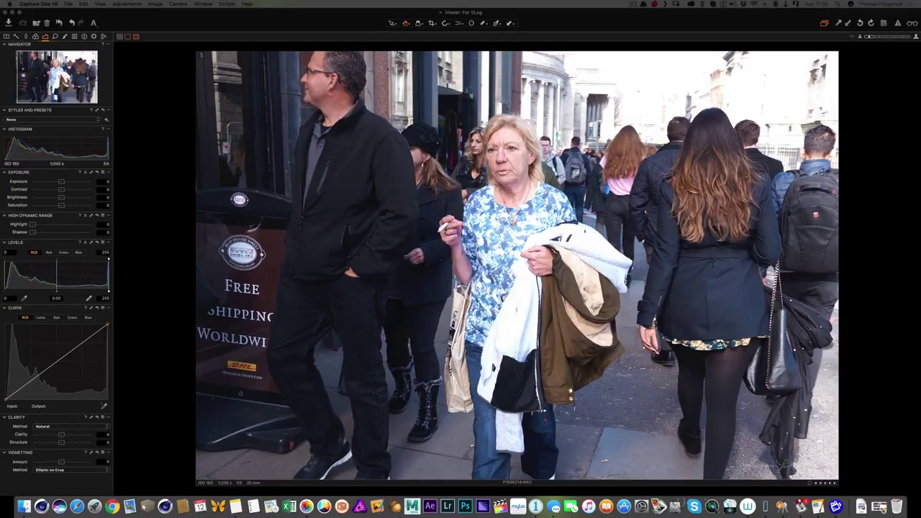
{"action": "key", "text": "Right"}
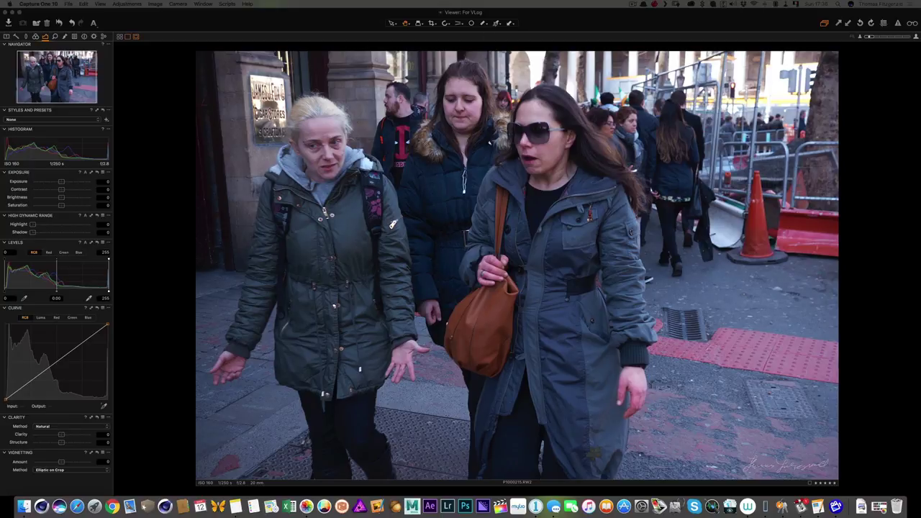
- Review the photos of the Ireland hat stall, headphones by the bicycles, women with shopping bags, parked taxis, man on crutches and star-painted shopfront
{"action": "key", "text": "Right"}
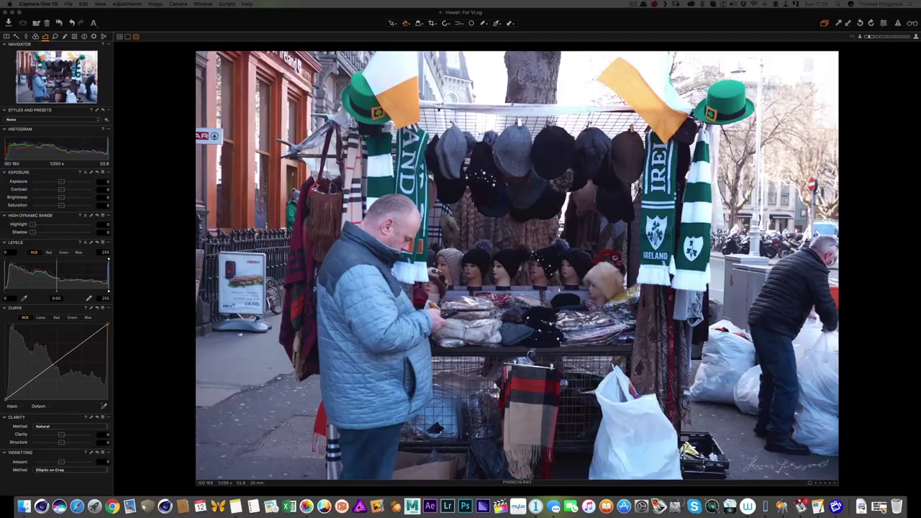
{"action": "key", "text": "Right"}
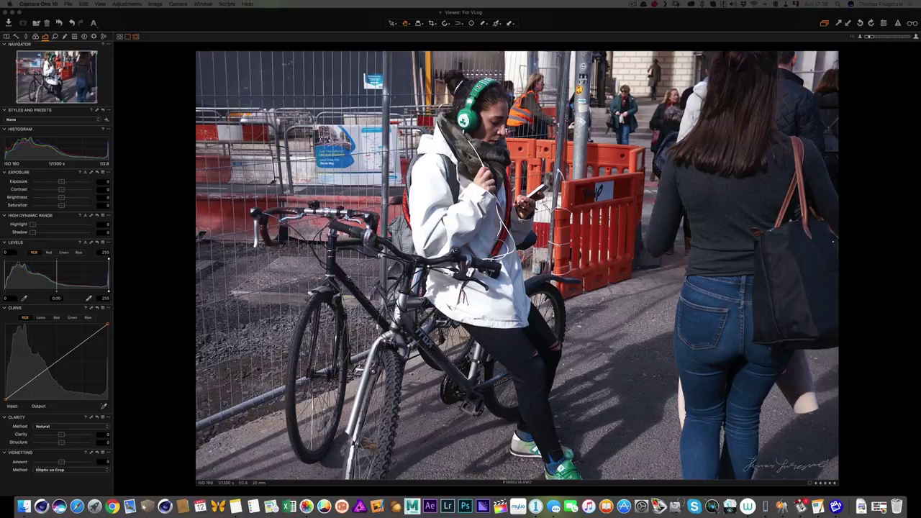
{"action": "key", "text": "Right"}
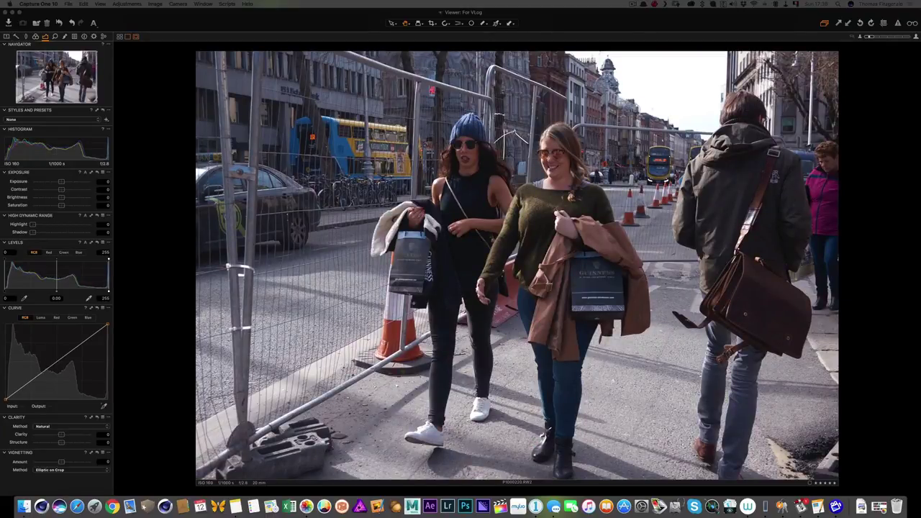
{"action": "key", "text": "Right"}
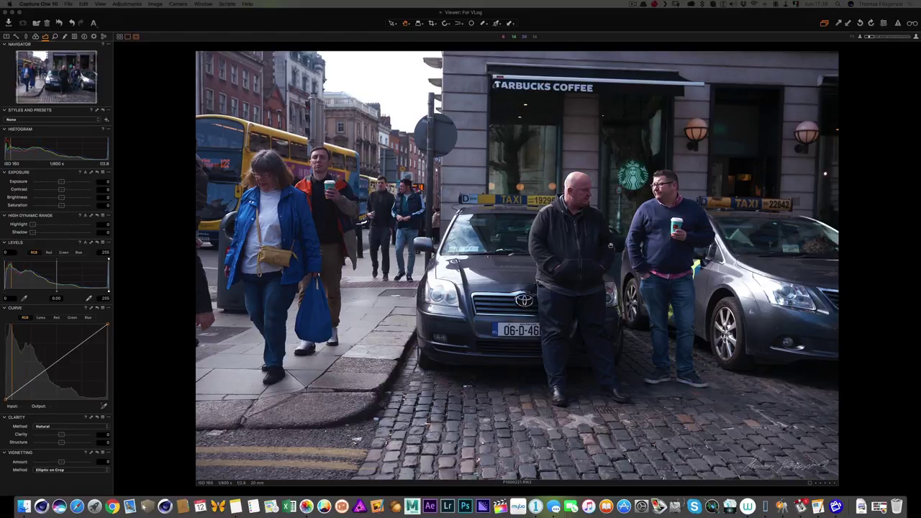
{"action": "key", "text": "Right"}
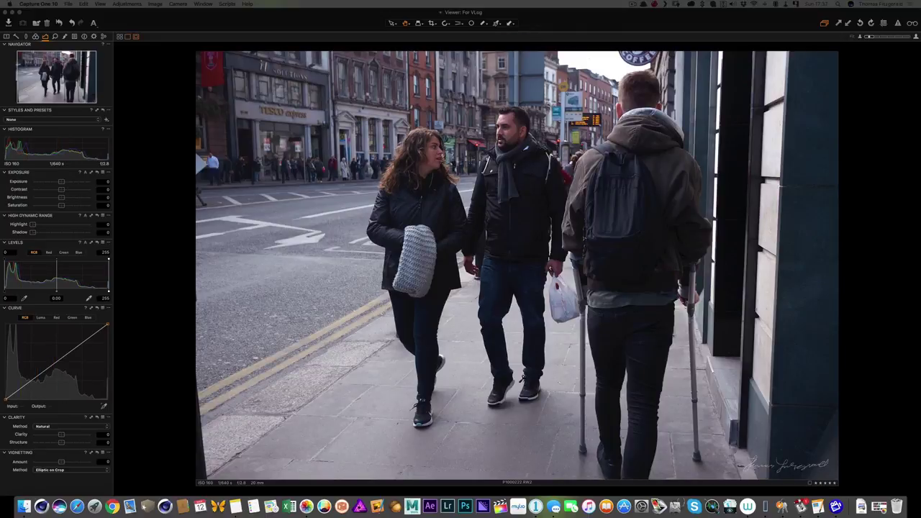
{"action": "key", "text": "Right"}
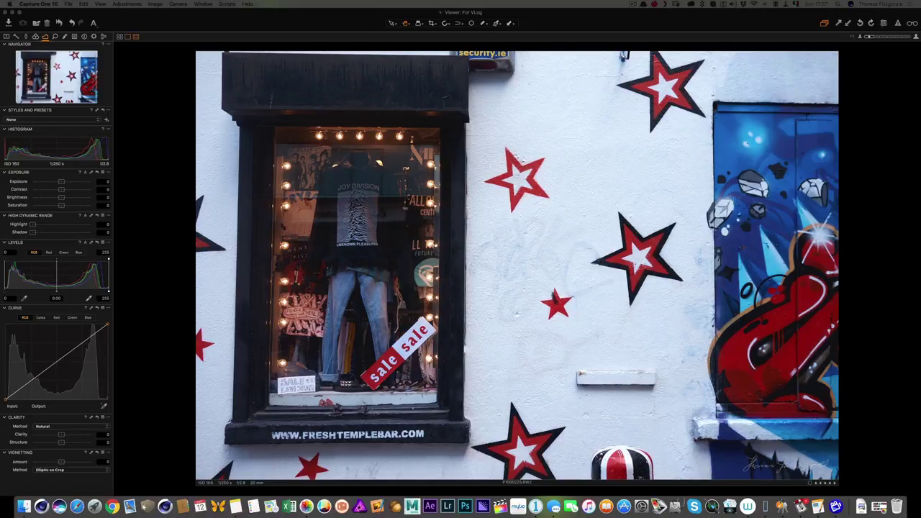
- Set the exposure to -0.71 on the photo of the women on the cobbled street and inspect their faces close up
{"action": "key", "text": "Right"}
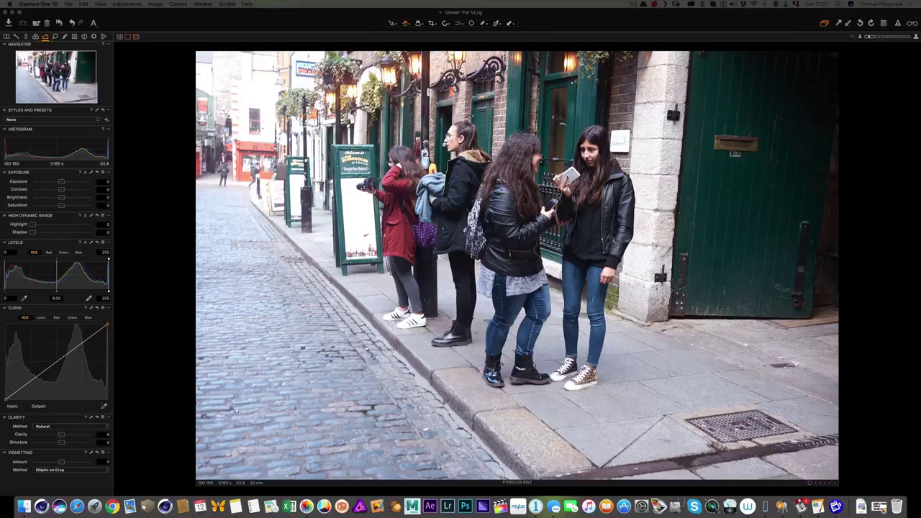
{"action": "left_click_drag", "start_coordinate": [60, 181], "coordinate": [57, 183]}
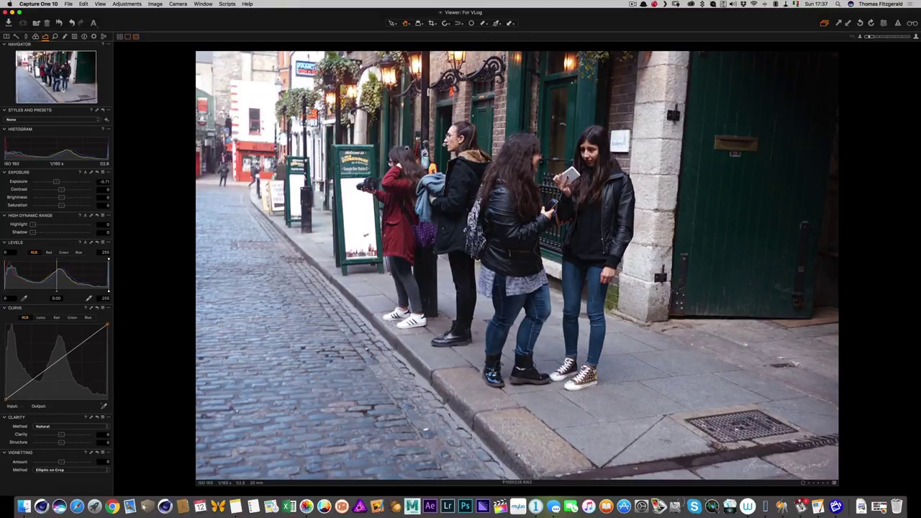
{"action": "left_click", "coordinate": [527, 160]}
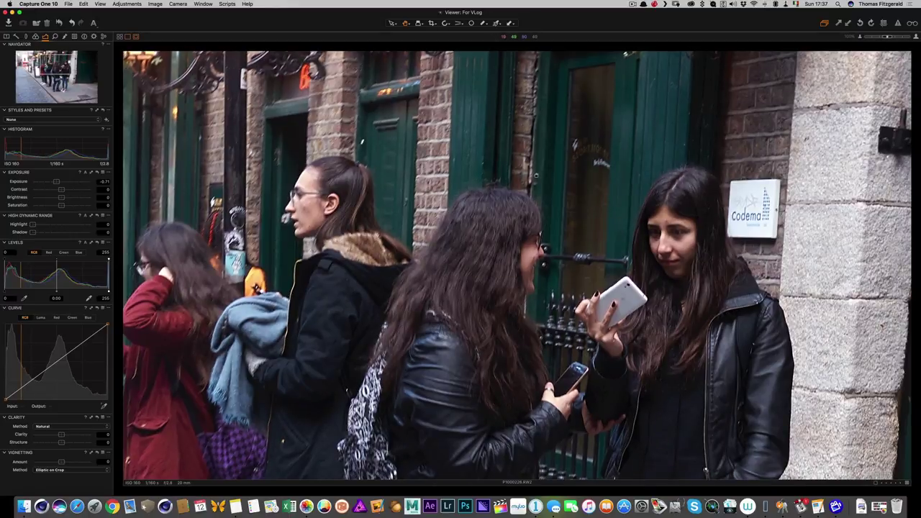
{"action": "left_click", "coordinate": [531, 161]}
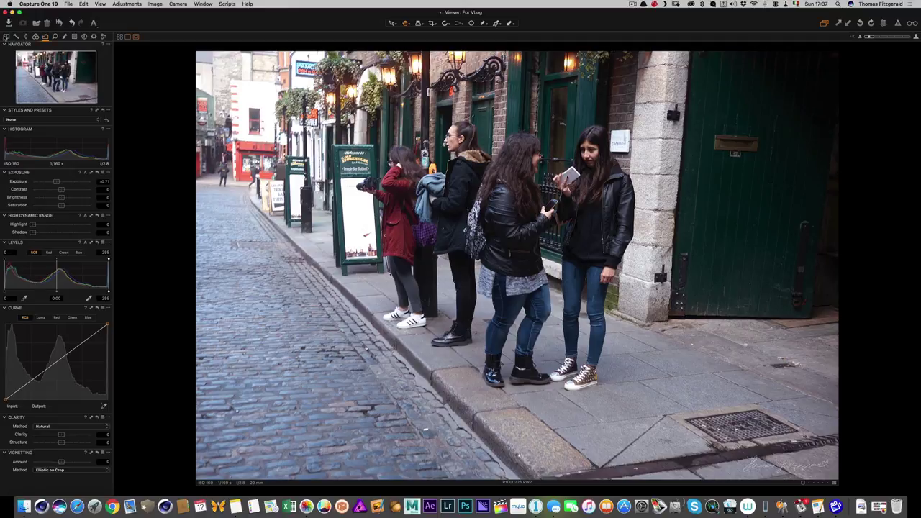
- Open the Five Stars album and move the thumbnail browser window out of the way of the viewer
{"action": "key", "text": "super+alt+1"}
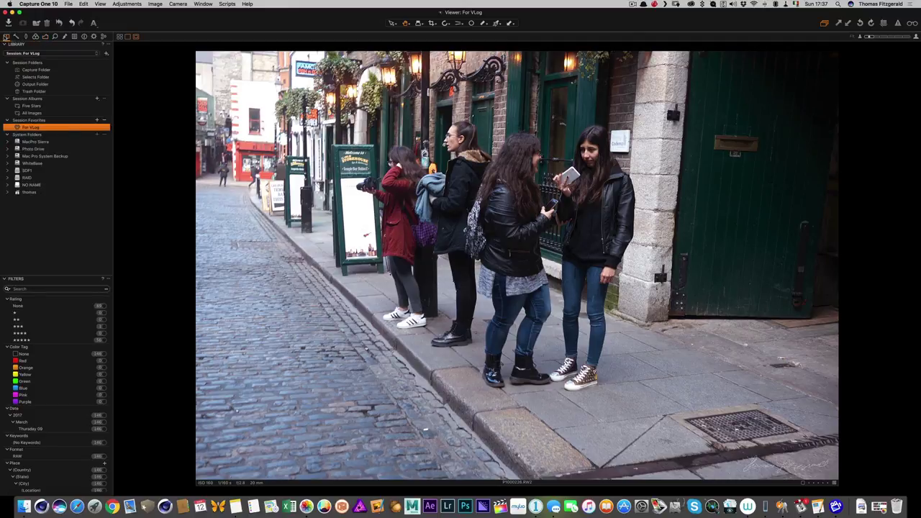
{"action": "left_click", "coordinate": [36, 106]}
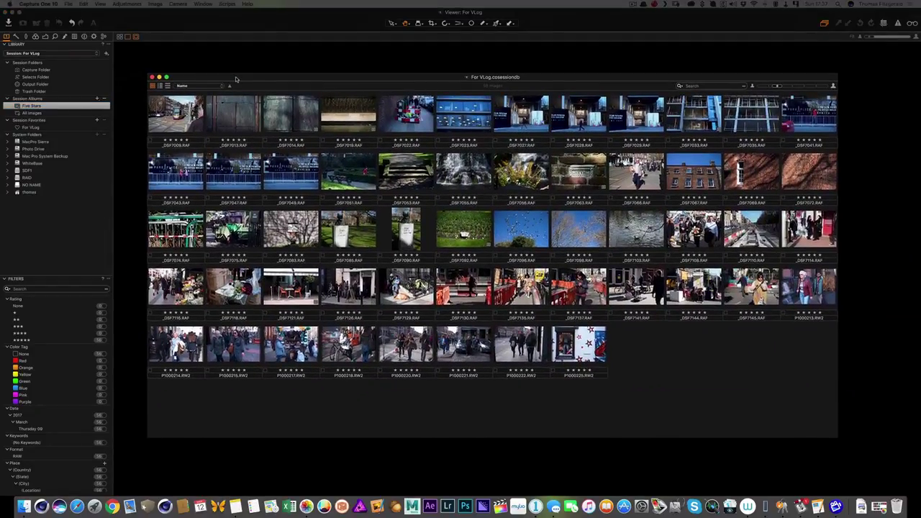
{"action": "left_click_drag", "start_coordinate": [235, 79], "coordinate": [237, 77]}
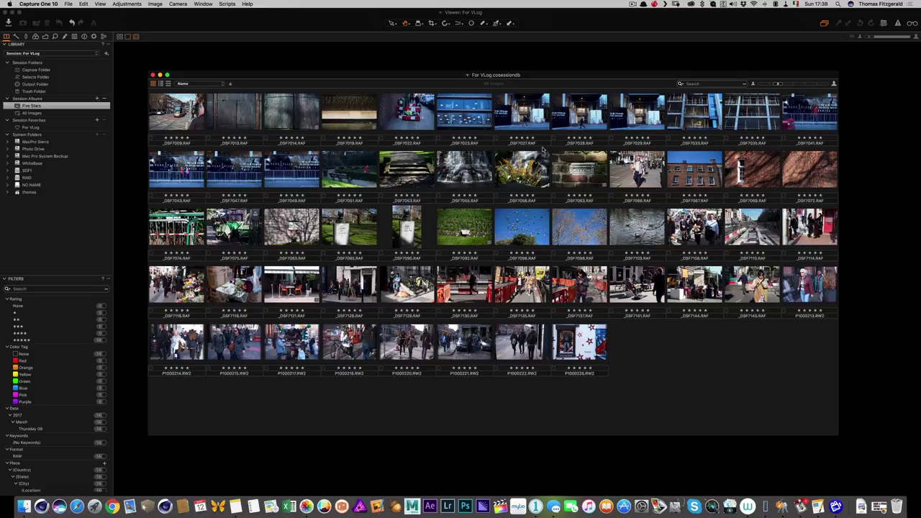
{"action": "left_click_drag", "start_coordinate": [216, 76], "coordinate": [920, 79]}
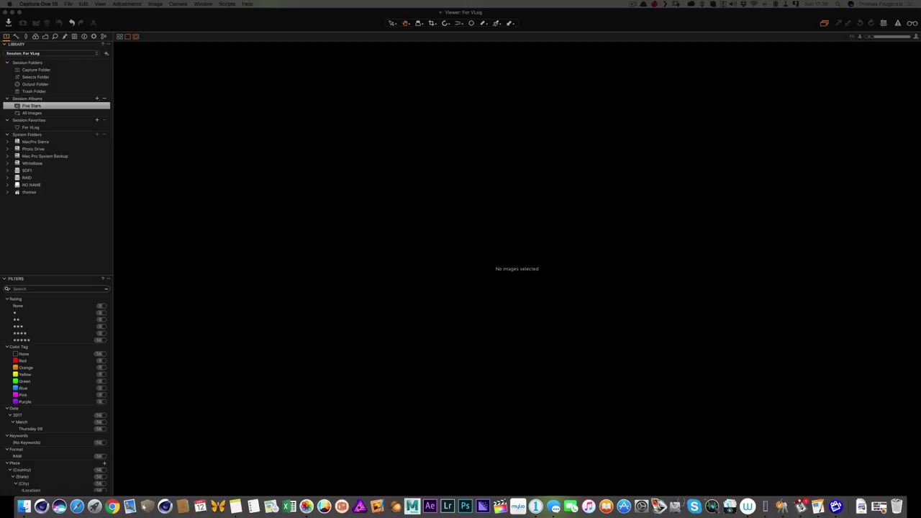
- On the weathered wood photo _DSF7014.RAF, set highlight recovery to 5 and darken the shadows in the three-way color balance
{"action": "key", "text": "Right"}
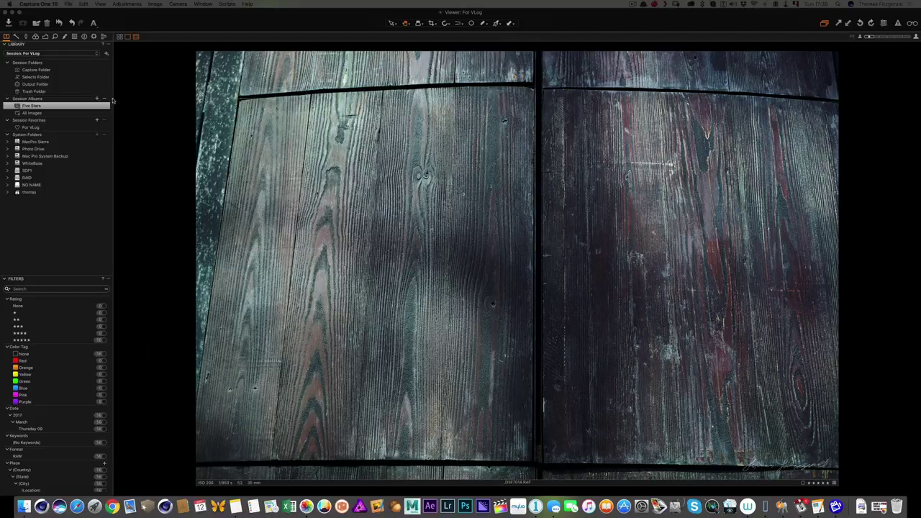
{"action": "left_click", "coordinate": [34, 37]}
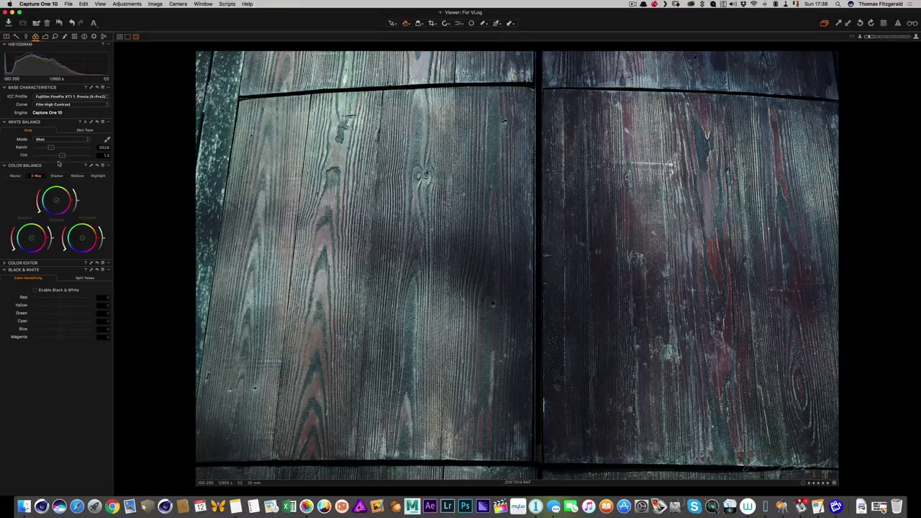
{"action": "left_click", "coordinate": [44, 36]}
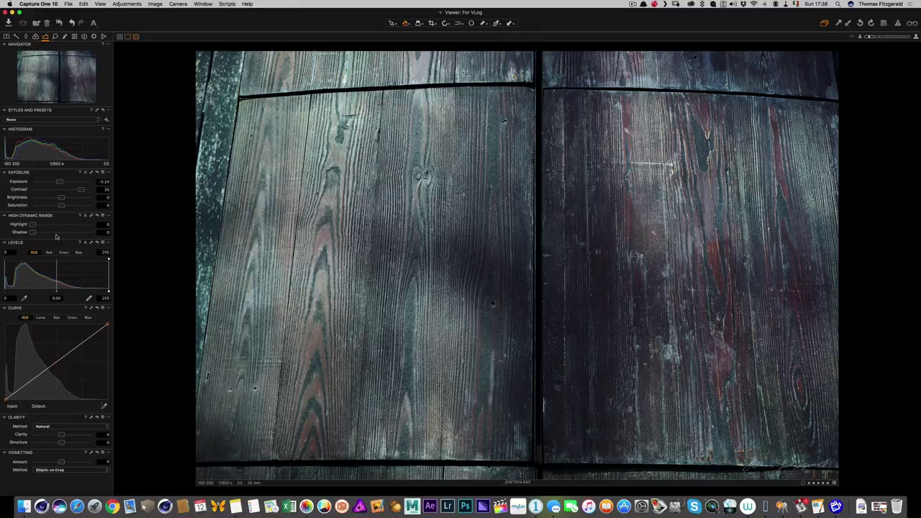
{"action": "left_click_drag", "start_coordinate": [40, 226], "coordinate": [45, 228]}
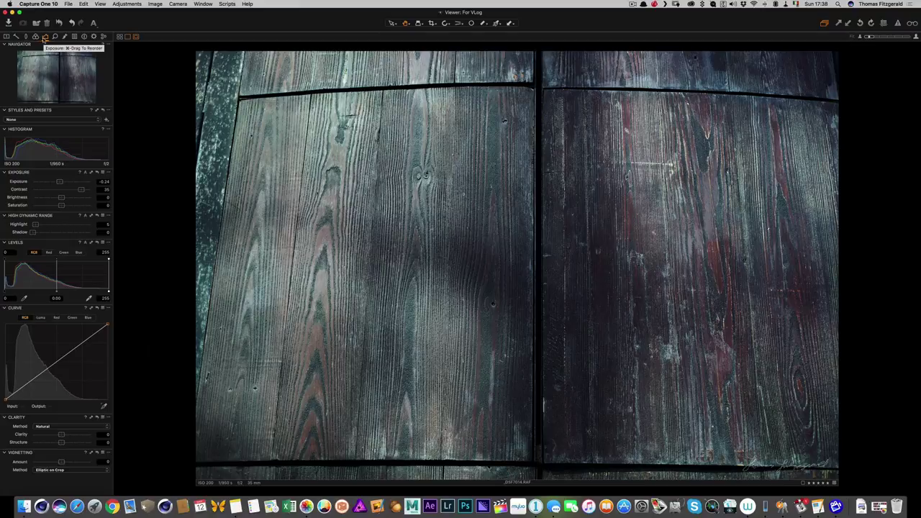
{"action": "left_click", "coordinate": [35, 36]}
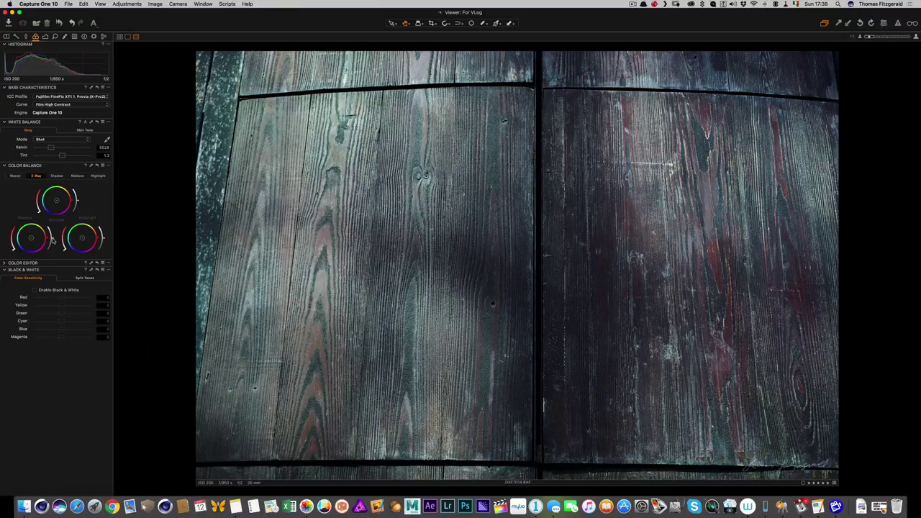
{"action": "left_click_drag", "start_coordinate": [52, 243], "coordinate": [49, 249]}
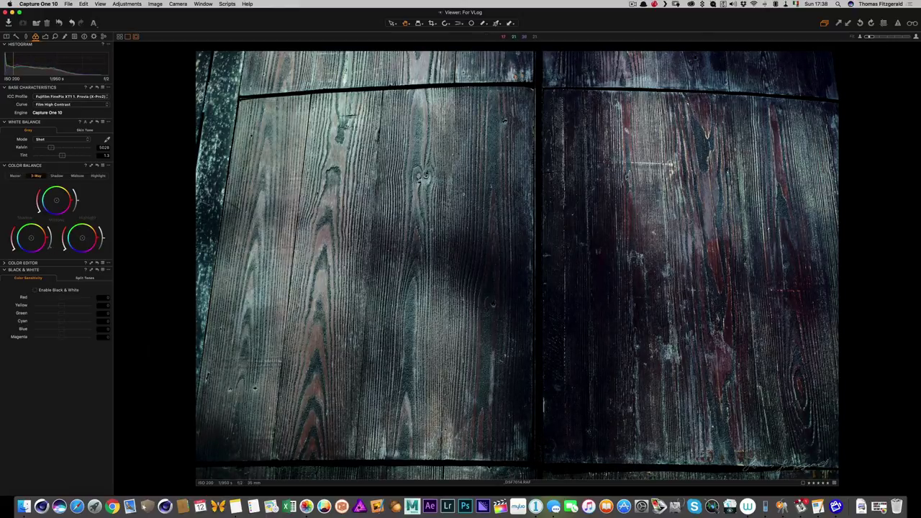
- Straighten the vertical planks in the weathered wood photo with a vertical keystone correction aligned to the wood grain, and apply it
{"action": "left_click", "coordinate": [44, 37]}
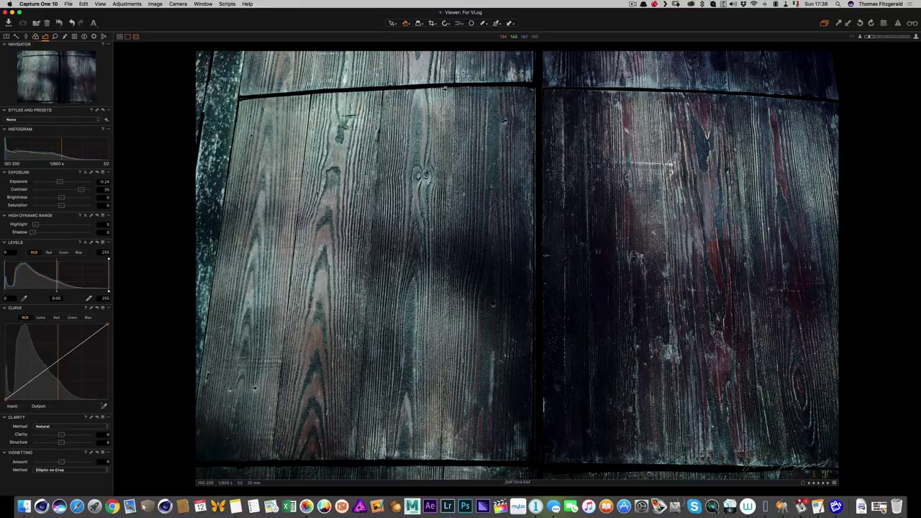
{"action": "left_click", "coordinate": [460, 24]}
{"action": "left_click", "coordinate": [495, 27]}
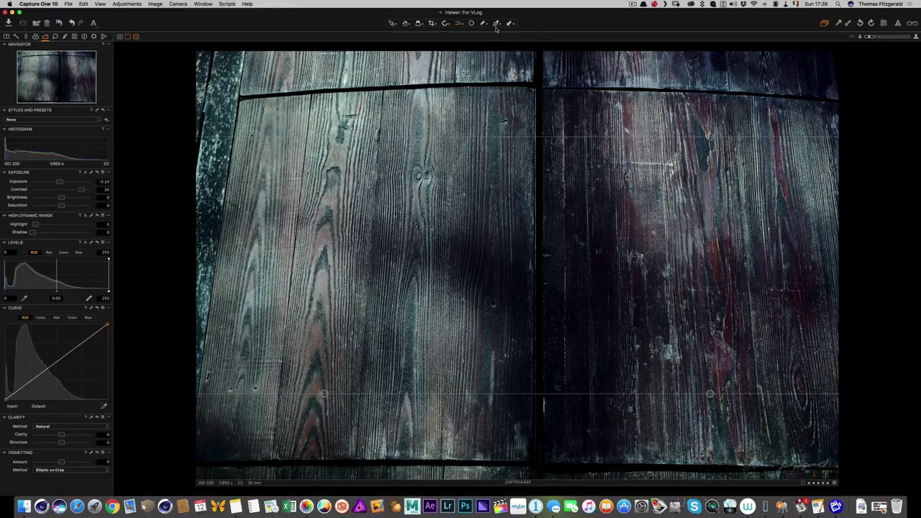
{"action": "left_click_drag", "start_coordinate": [324, 101], "coordinate": [311, 96]}
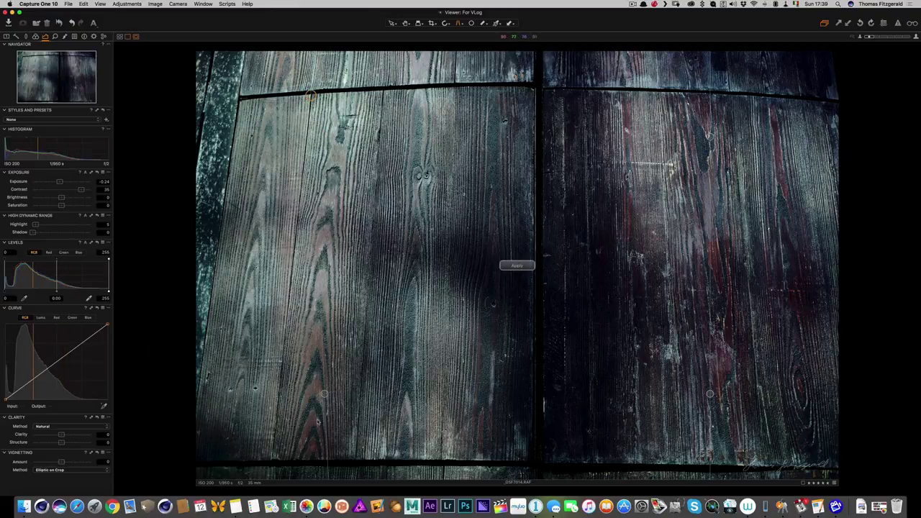
{"action": "left_click_drag", "start_coordinate": [324, 395], "coordinate": [273, 450]}
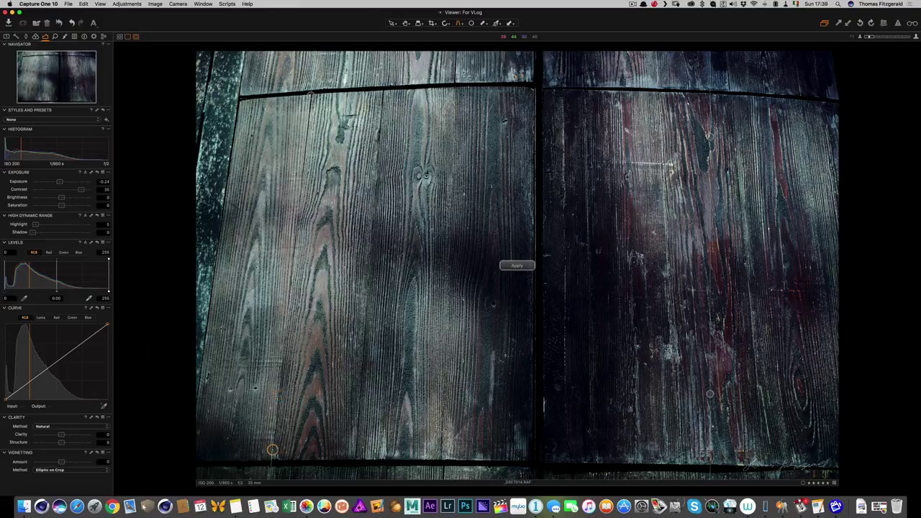
{"action": "left_click_drag", "start_coordinate": [710, 394], "coordinate": [757, 417]}
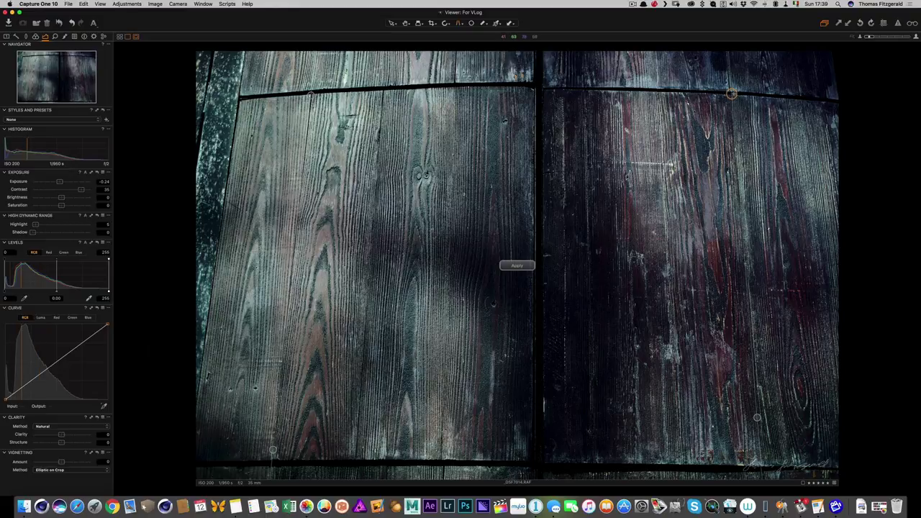
{"action": "left_click", "coordinate": [517, 266]}
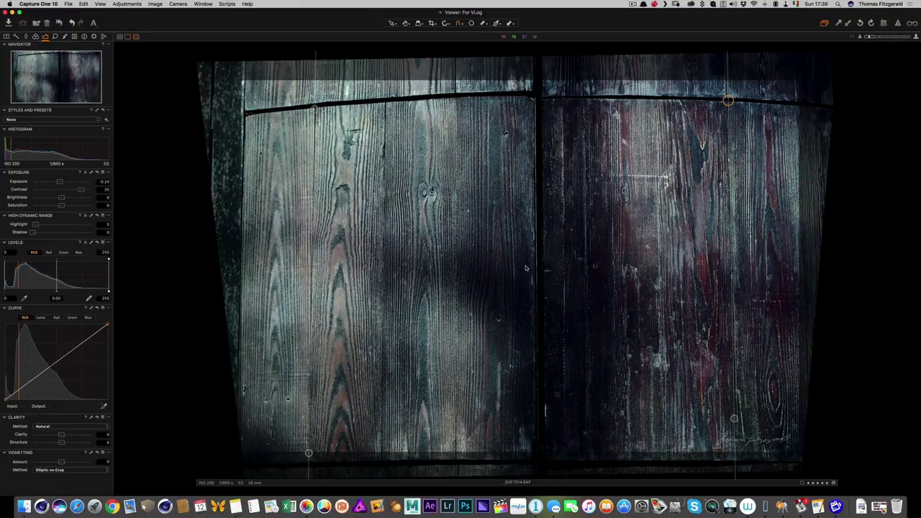
{"action": "left_click", "coordinate": [406, 24]}
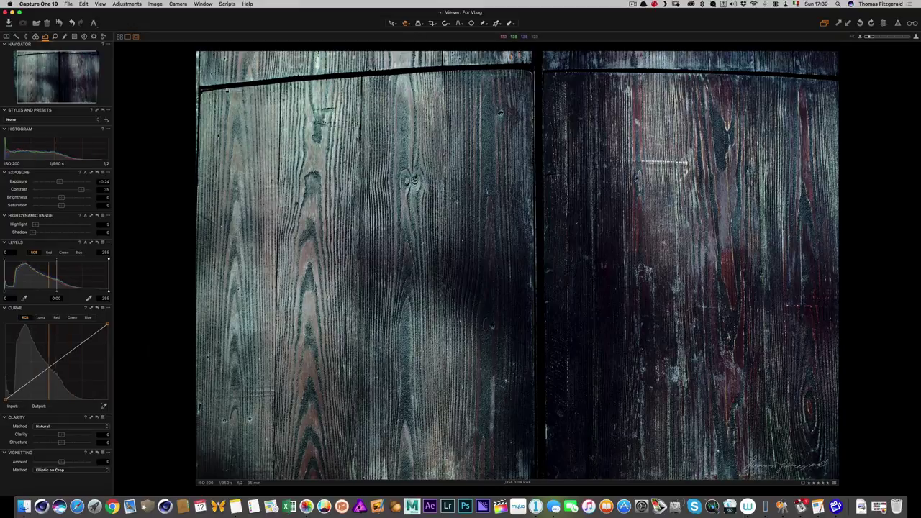
- On the weathered wood photo, set vignetting to -0.29, clarity to 12 and exposure to -0.21
{"action": "left_click_drag", "start_coordinate": [62, 461], "coordinate": [66, 436]}
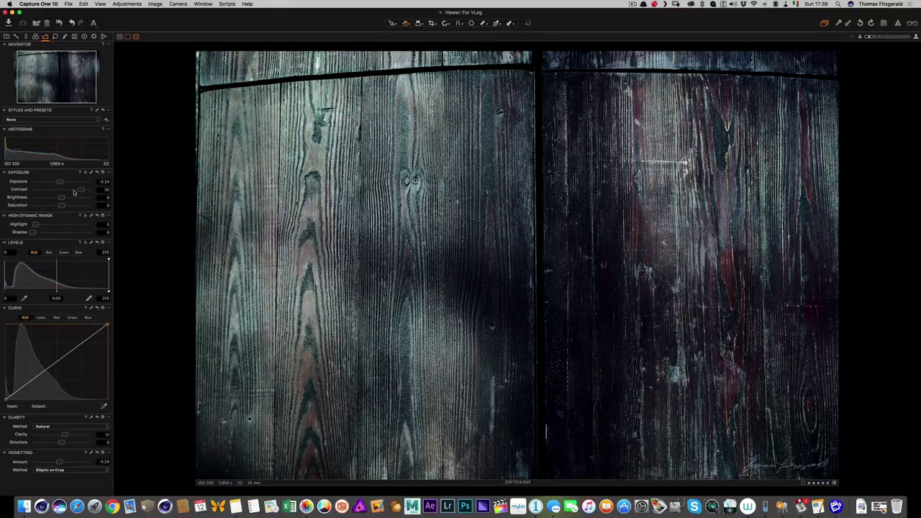
{"action": "left_click_drag", "start_coordinate": [61, 182], "coordinate": [60, 182]}
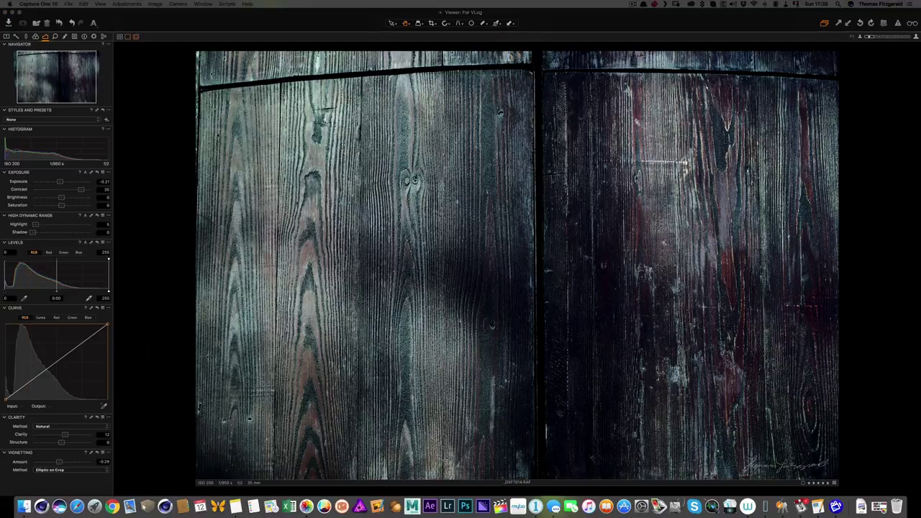
- On the stone wall photo _DSF7016.RAF, shape the RGB curve with added points to deepen the shadows and lift the highlights
{"action": "key", "text": "Right"}
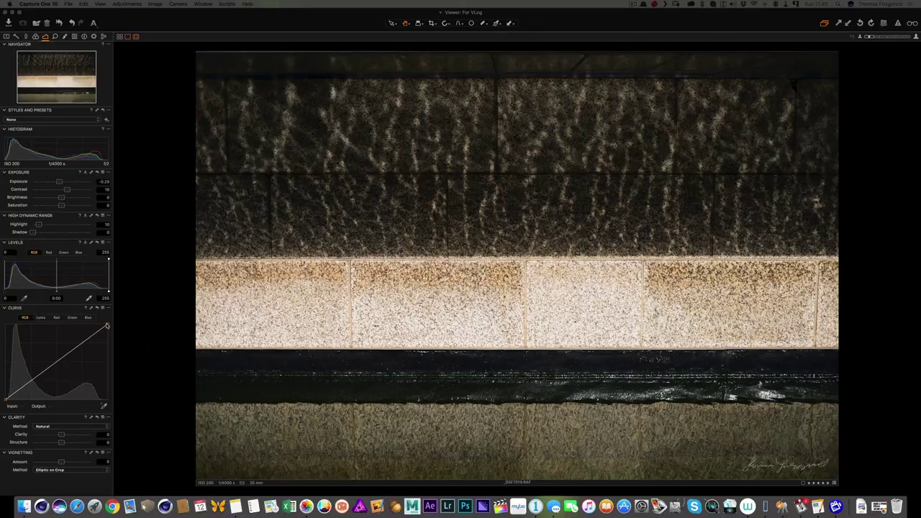
{"action": "left_click_drag", "start_coordinate": [107, 327], "coordinate": [82, 338]}
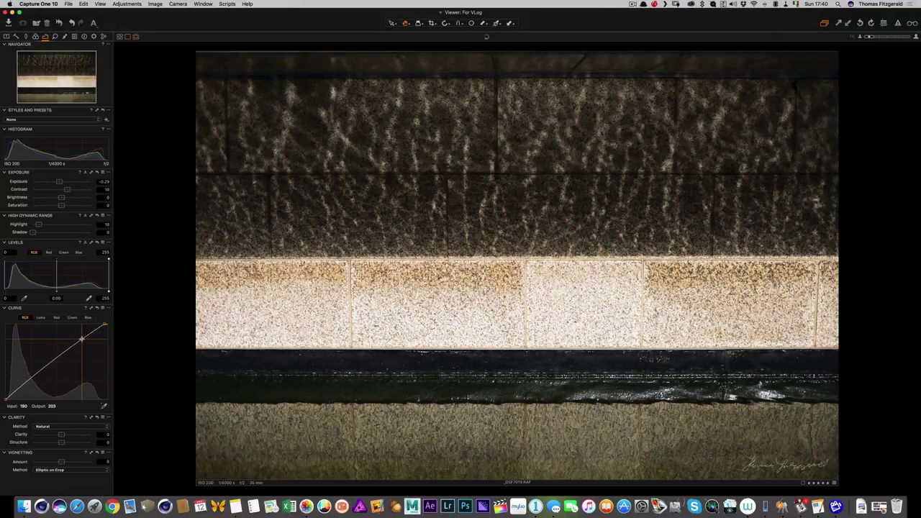
{"action": "left_click", "coordinate": [29, 380]}
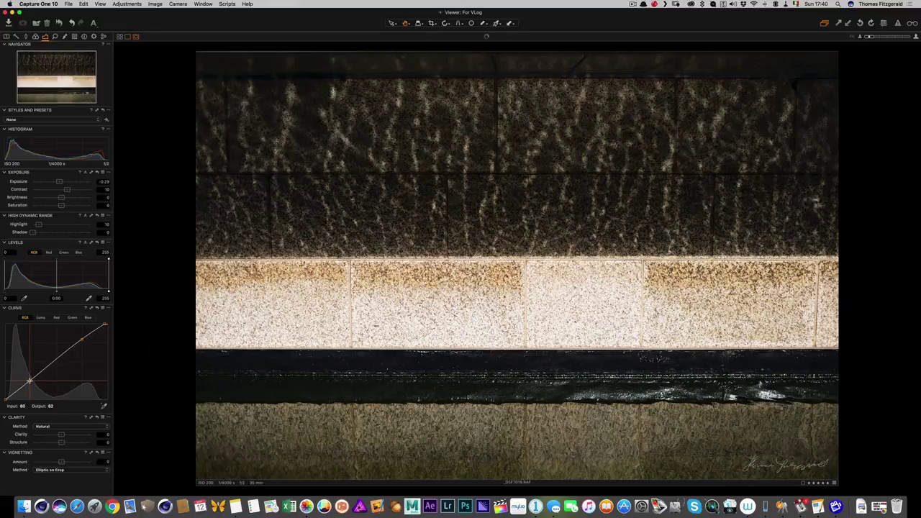
{"action": "left_click", "coordinate": [18, 389]}
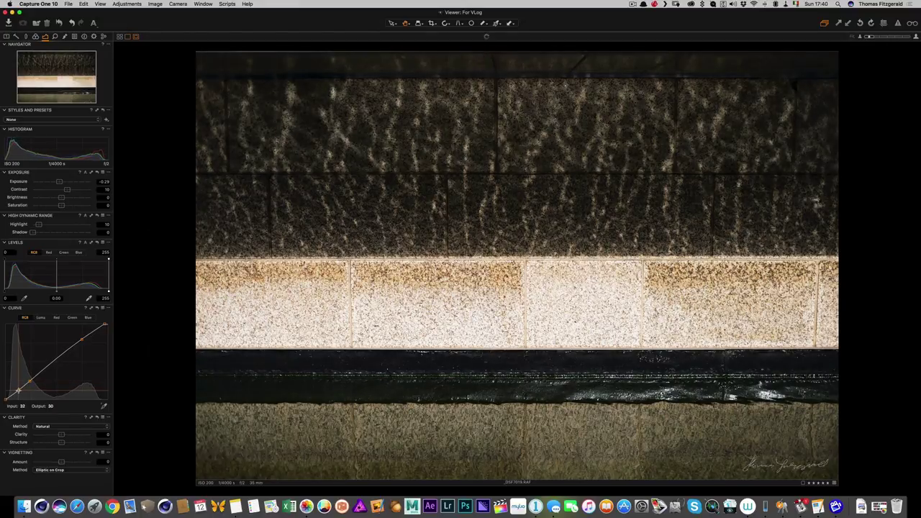
{"action": "left_click_drag", "start_coordinate": [82, 339], "coordinate": [76, 344]}
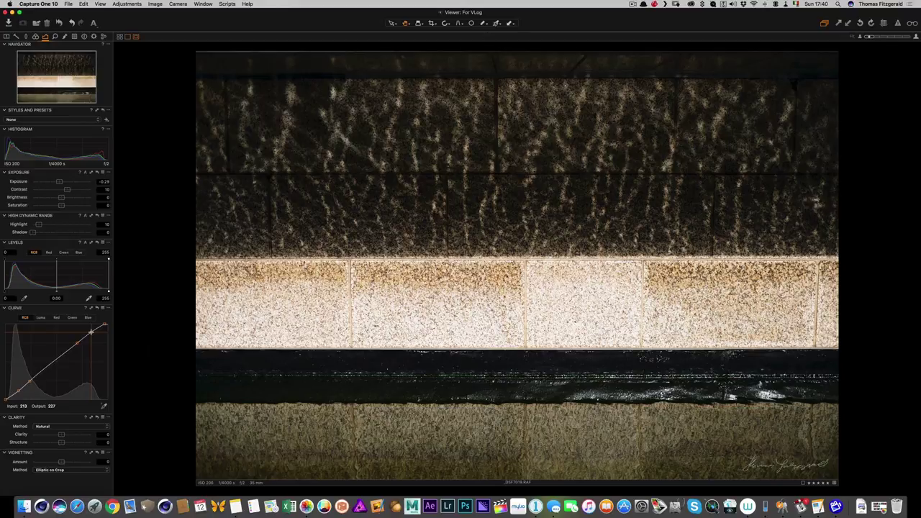
- Set shadow recovery to 20, highlight recovery to 32 and clarity to 33 on the stone wall photo, and inspect its texture close up
{"action": "left_click_drag", "start_coordinate": [32, 232], "coordinate": [44, 234]}
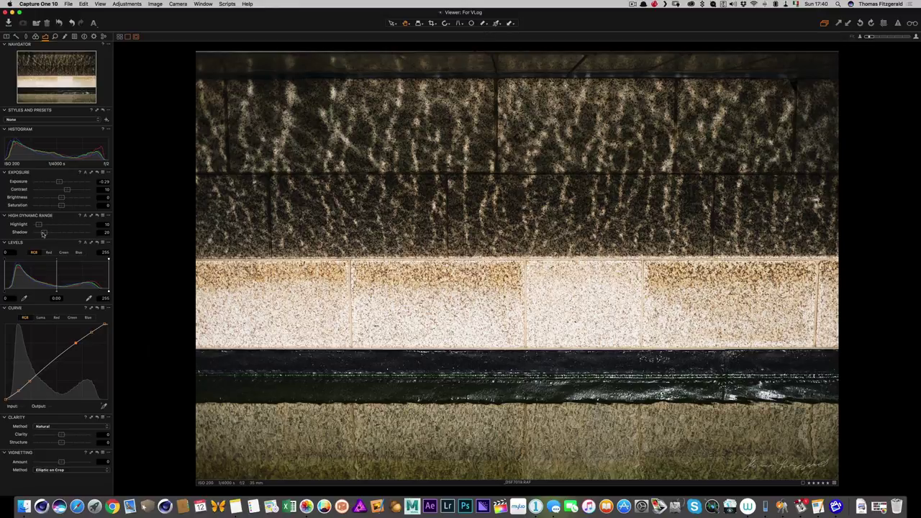
{"action": "left_click_drag", "start_coordinate": [39, 224], "coordinate": [51, 227]}
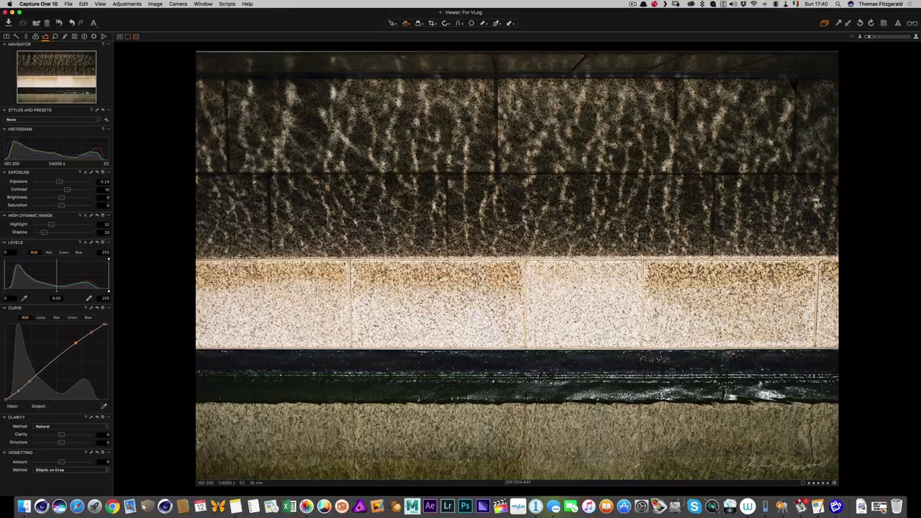
{"action": "left_click_drag", "start_coordinate": [61, 435], "coordinate": [73, 438]}
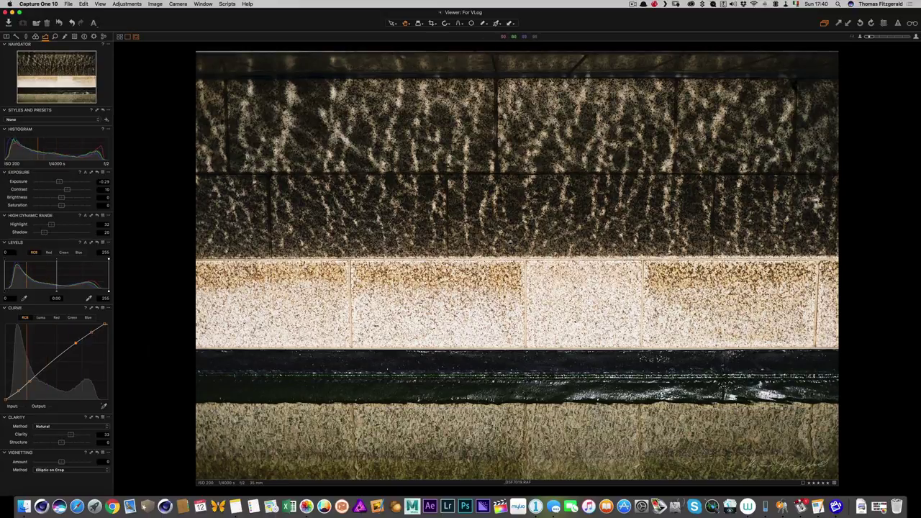
{"action": "double_click", "coordinate": [510, 243]}
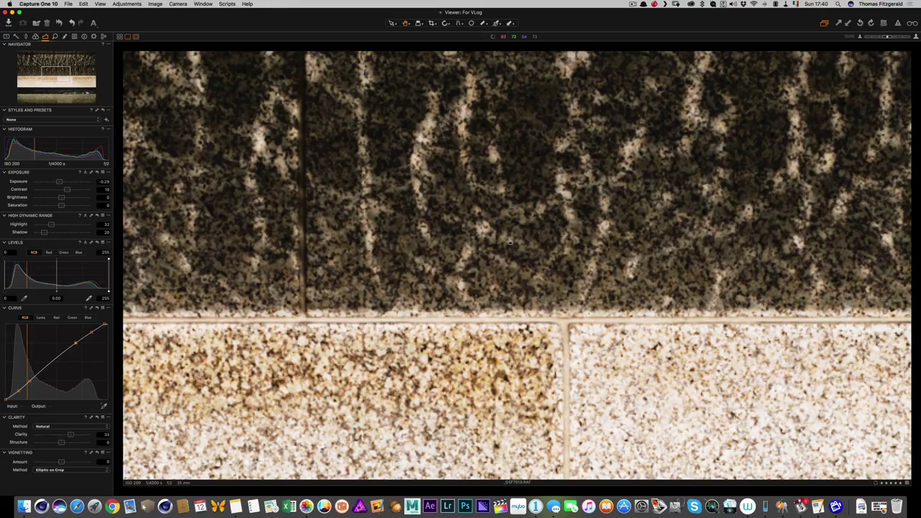
{"action": "left_click_drag", "start_coordinate": [513, 266], "coordinate": [444, 218]}
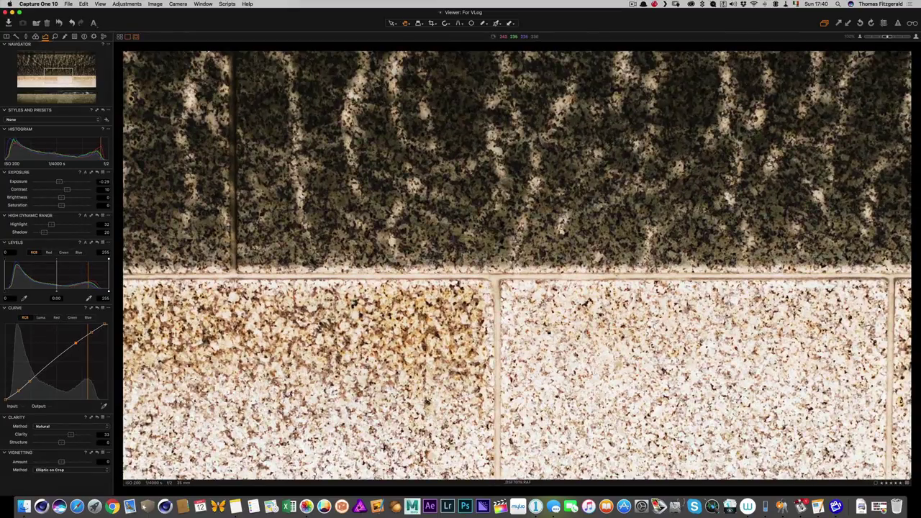
{"action": "double_click", "coordinate": [428, 251]}
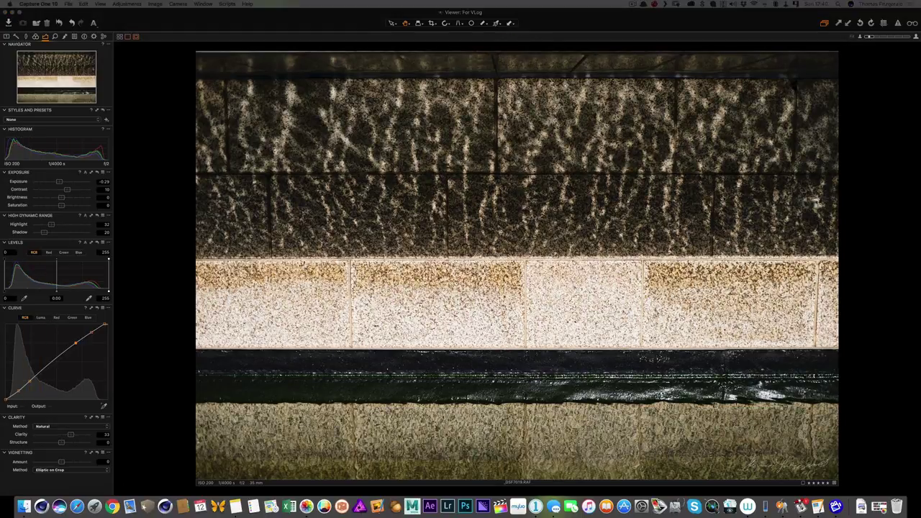
- On the street worker photo _DSF7022.RAF, apply the Classic Chrome High Contrast base characteristics preset and warm the white balance slightly
{"action": "key", "text": "Right"}
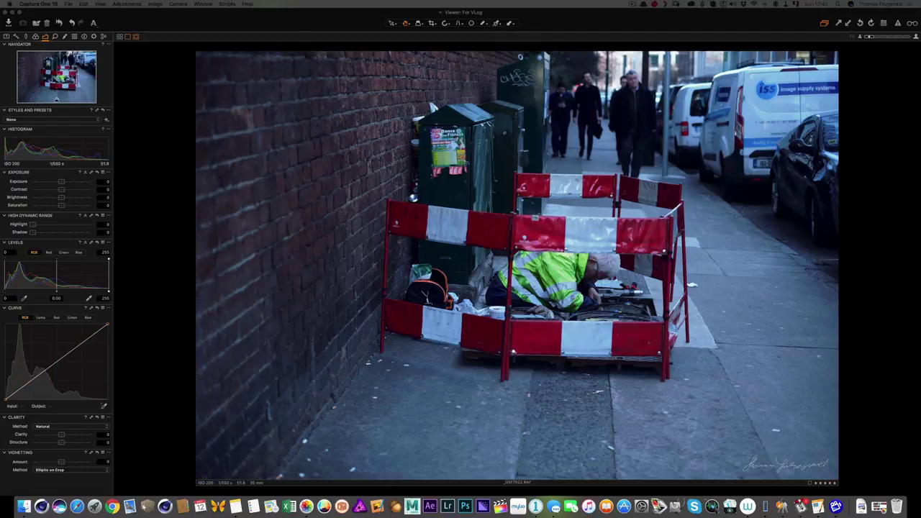
{"action": "left_click", "coordinate": [36, 36]}
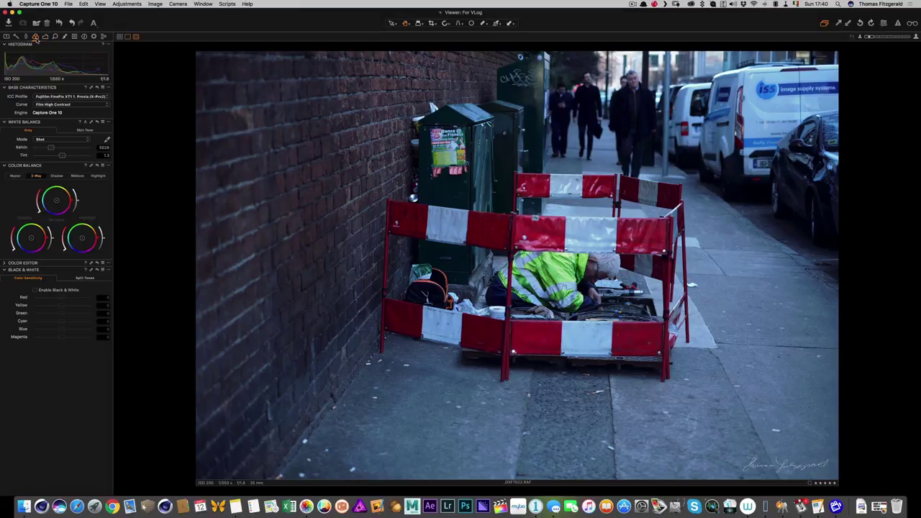
{"action": "left_click", "coordinate": [103, 88]}
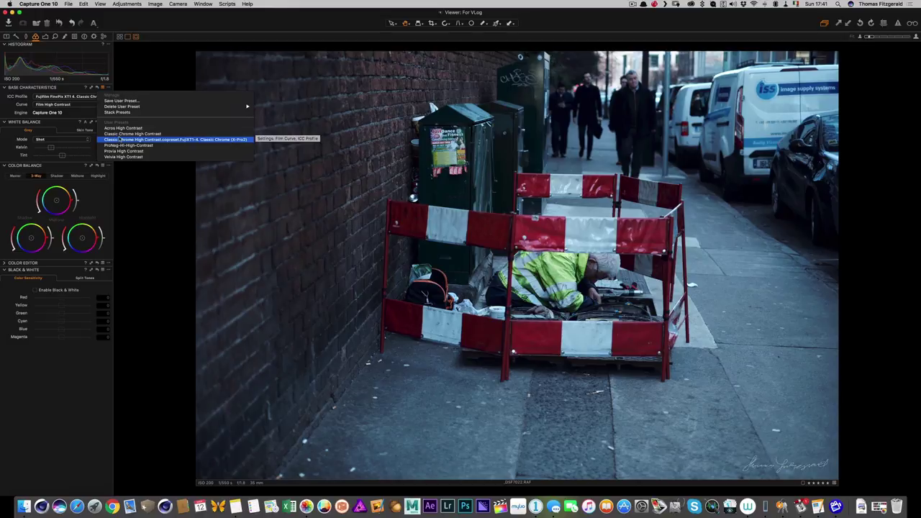
{"action": "left_click", "coordinate": [138, 138]}
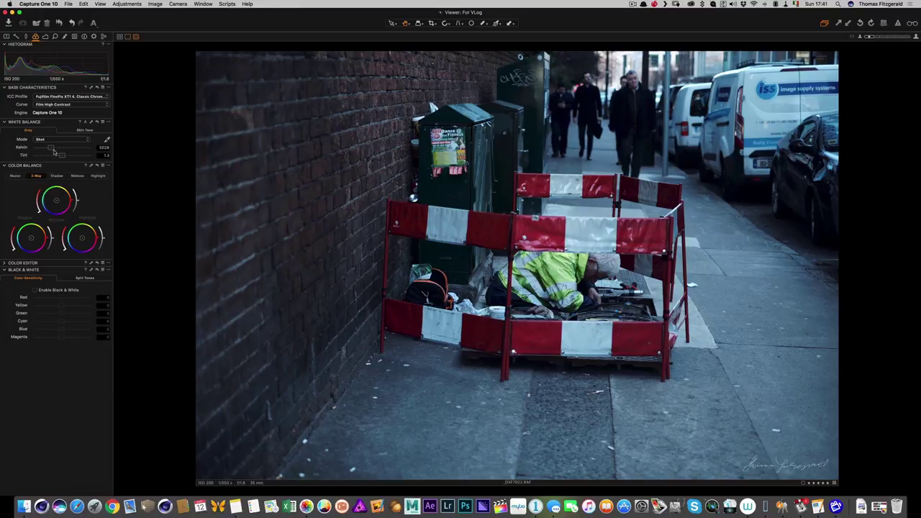
{"action": "left_click_drag", "start_coordinate": [51, 148], "coordinate": [57, 148]}
- Crop the street worker photo tighter around the barriers and pedestrians, and set vignetting to -0.37 and clarity to 14
{"action": "left_click", "coordinate": [433, 24]}
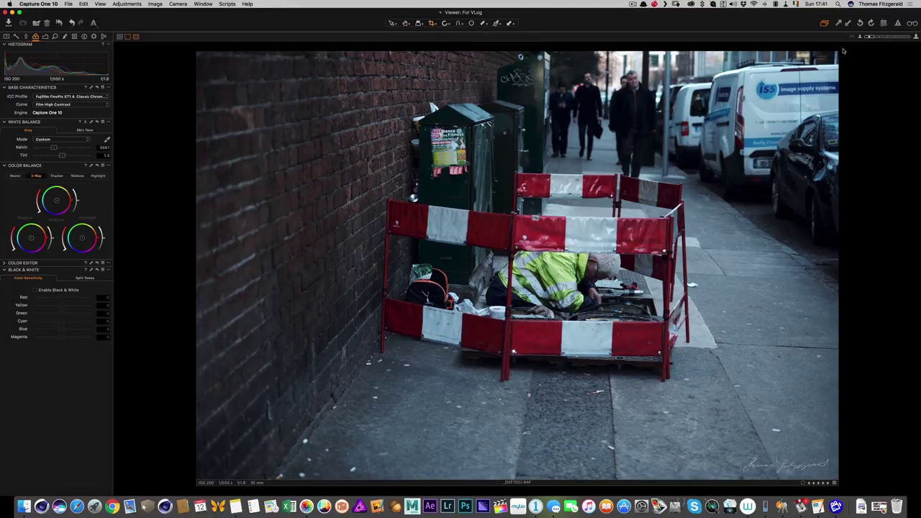
{"action": "left_click_drag", "start_coordinate": [836, 53], "coordinate": [761, 103]}
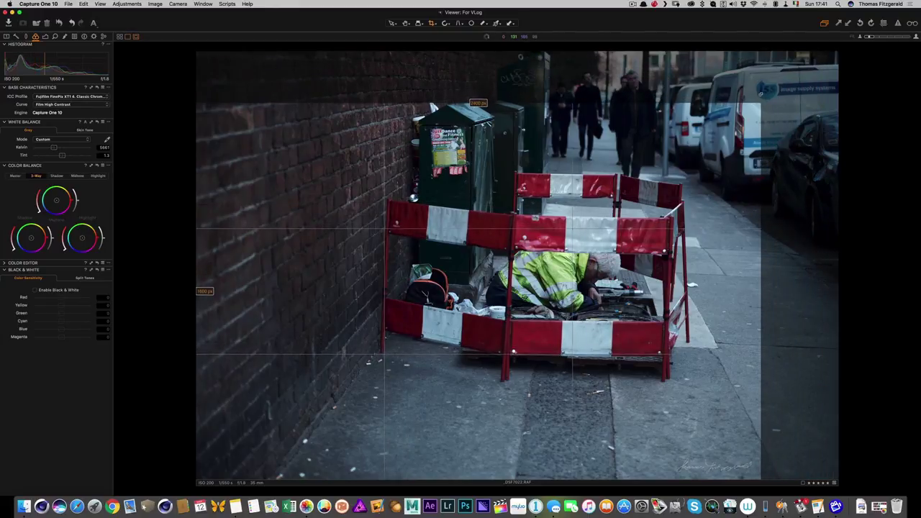
{"action": "left_click_drag", "start_coordinate": [479, 291], "coordinate": [549, 247]}
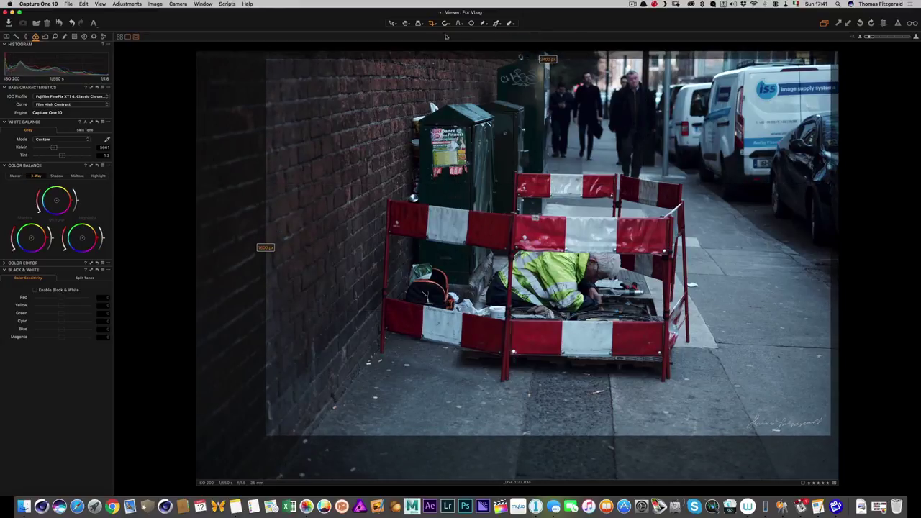
{"action": "left_click", "coordinate": [407, 24]}
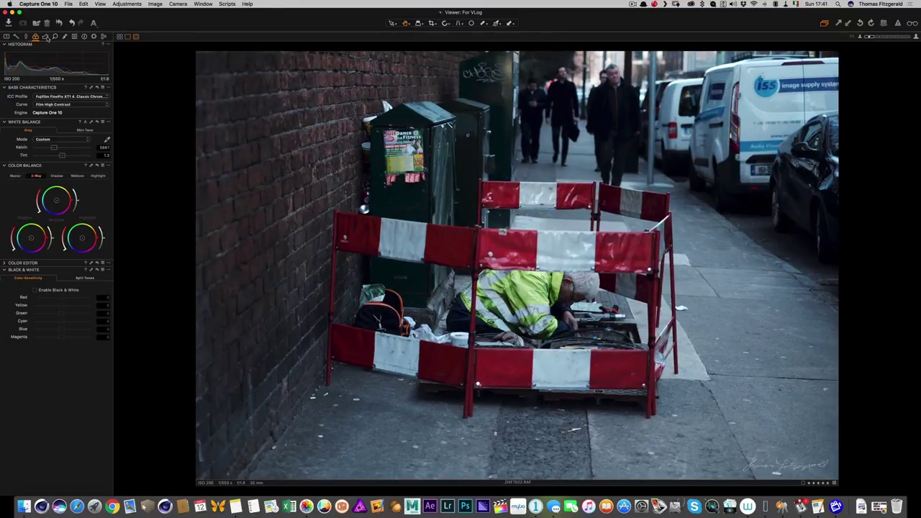
{"action": "left_click", "coordinate": [46, 37]}
{"action": "left_click_drag", "start_coordinate": [62, 463], "coordinate": [65, 436]}
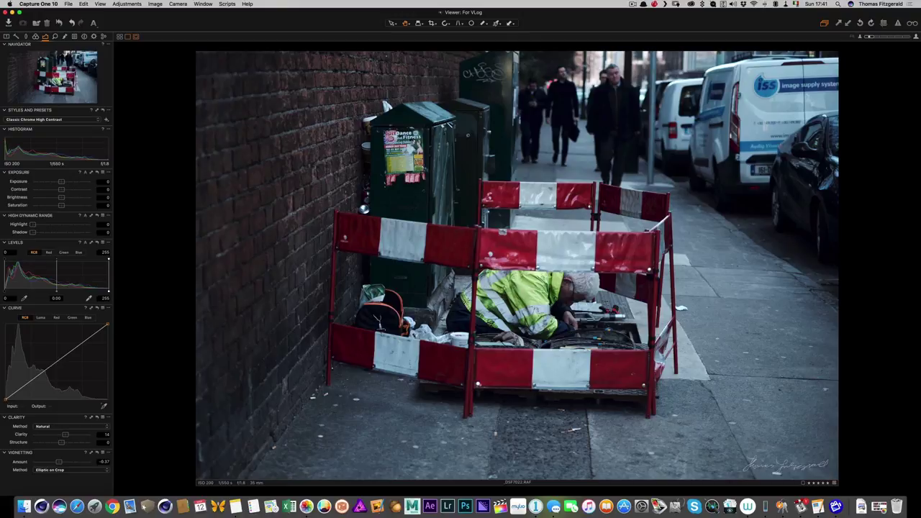
- On the glass office building photo _DSF7023.RAF, correct the horizontal keystone by aligning the guides with the building's upper and lower ledges
{"action": "key", "text": "Right"}
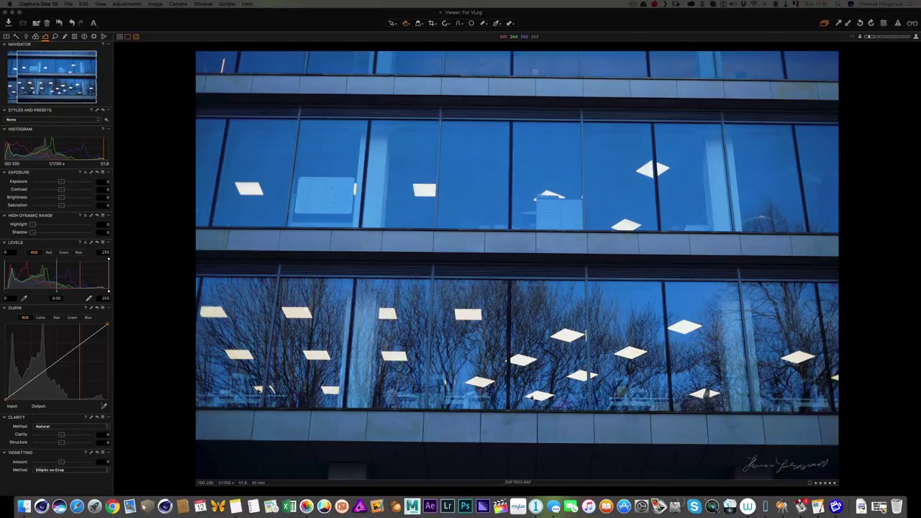
{"action": "left_click", "coordinate": [462, 24]}
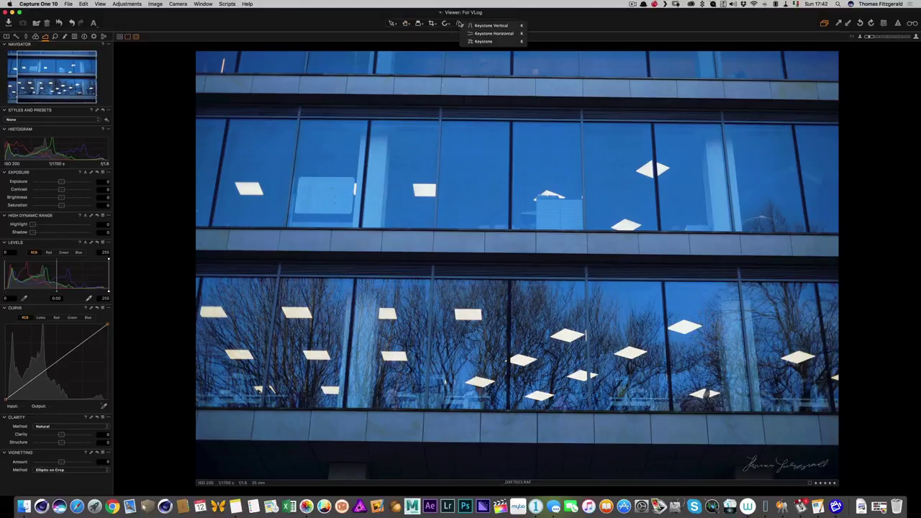
{"action": "left_click", "coordinate": [493, 33]}
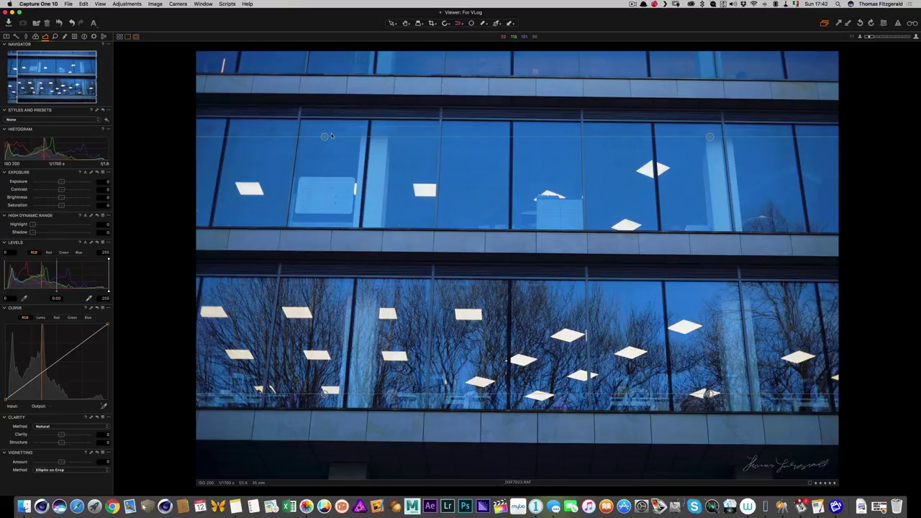
{"action": "left_click_drag", "start_coordinate": [325, 136], "coordinate": [252, 93]}
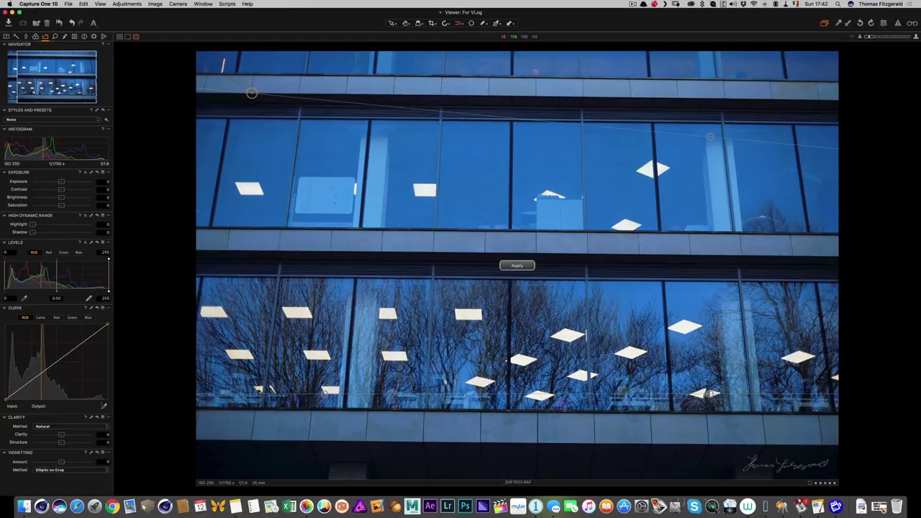
{"action": "left_click_drag", "start_coordinate": [709, 136], "coordinate": [760, 99]}
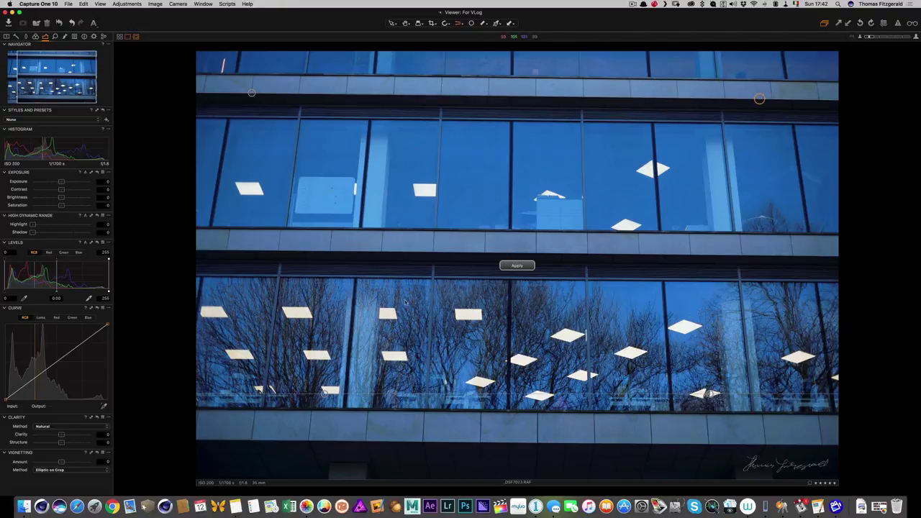
{"action": "left_click_drag", "start_coordinate": [325, 395], "coordinate": [257, 407]}
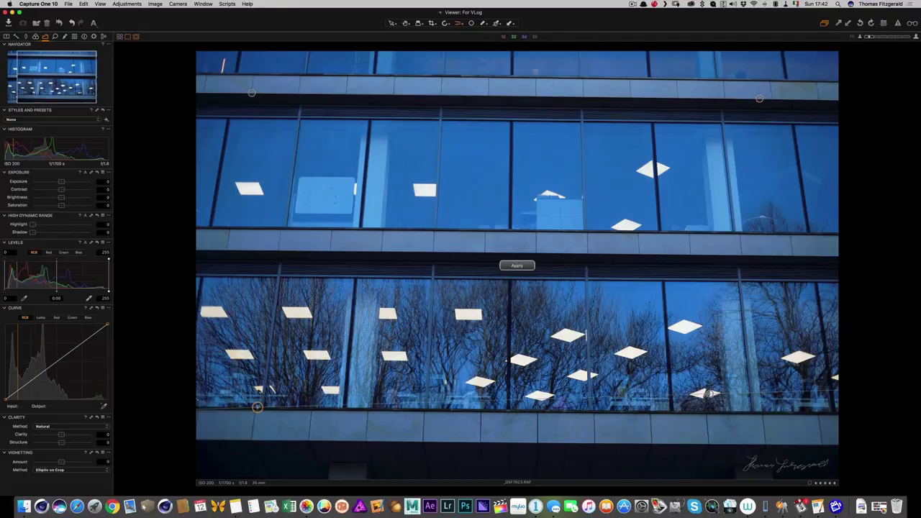
{"action": "left_click_drag", "start_coordinate": [735, 402], "coordinate": [763, 410]}
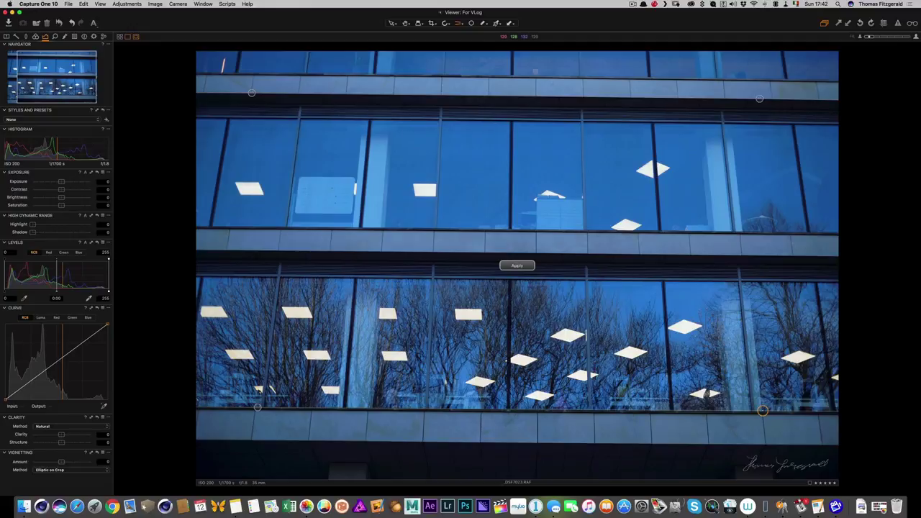
{"action": "left_click", "coordinate": [525, 266]}
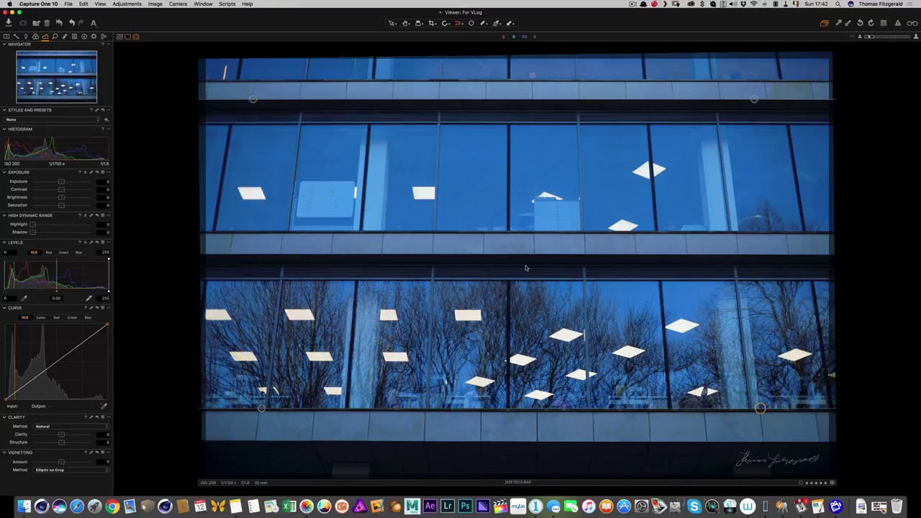
{"action": "left_click", "coordinate": [406, 23]}
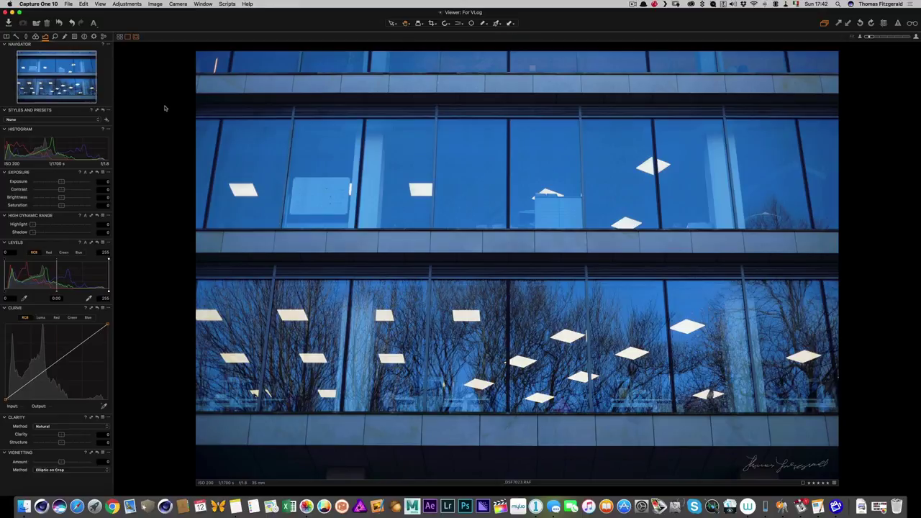
- Apply the SilverLUX user style Inkwell to the office building photo, then set vignetting to -0.42 and exposure to 0.24
{"action": "left_click", "coordinate": [31, 120]}
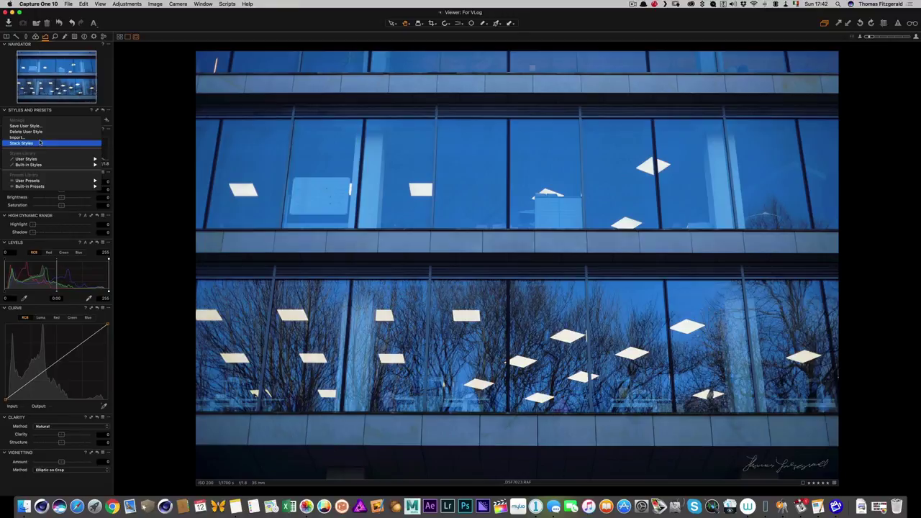
{"action": "mouse_move", "coordinate": [48, 166]}
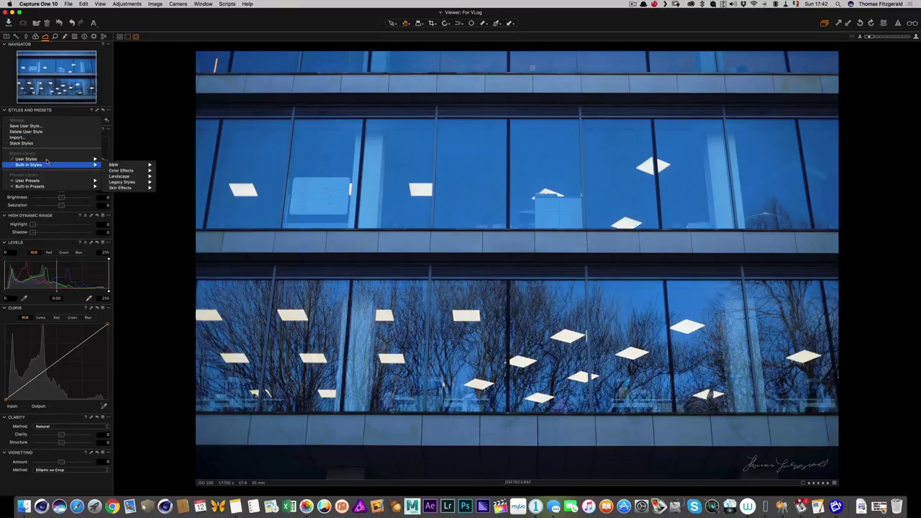
{"action": "mouse_move", "coordinate": [125, 274]}
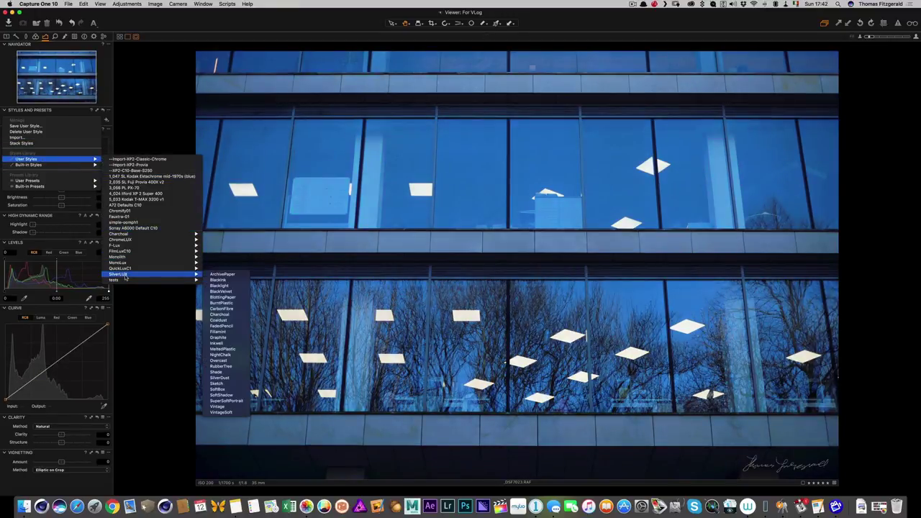
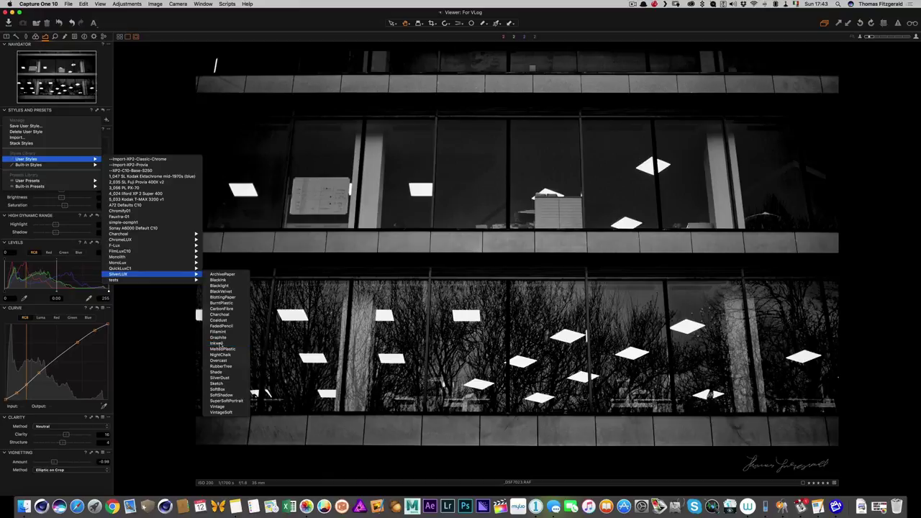
{"action": "left_click", "coordinate": [216, 343]}
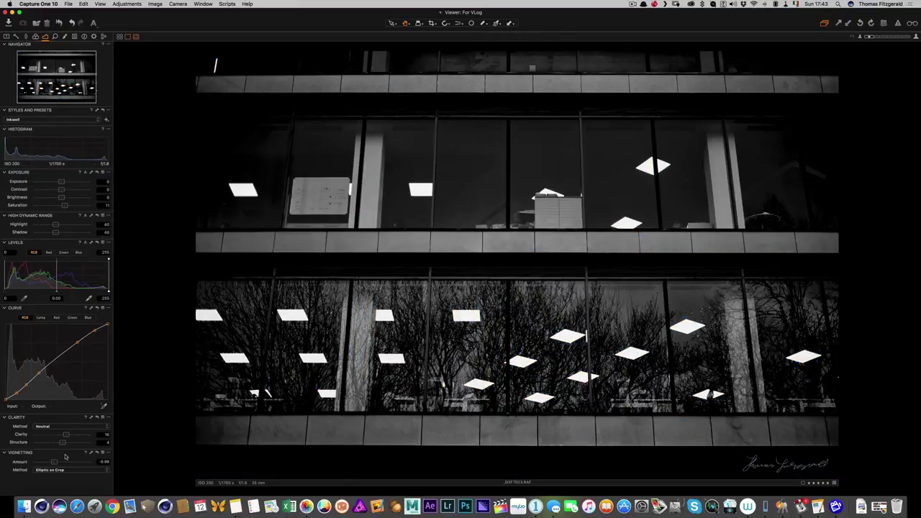
{"action": "left_click_drag", "start_coordinate": [54, 462], "coordinate": [61, 465]}
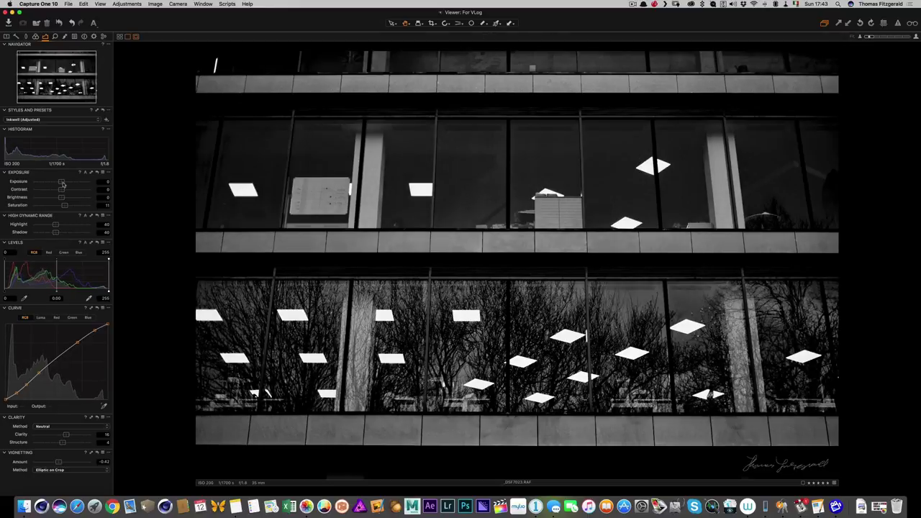
{"action": "left_click_drag", "start_coordinate": [62, 185], "coordinate": [63, 184]}
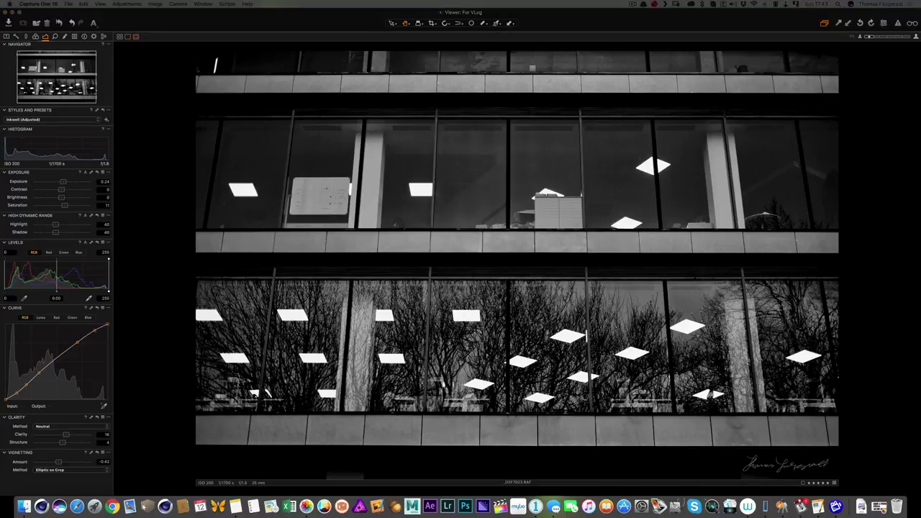
- On the site entrance photo _DSF7027.RAF, straighten the image along the horizontal steel beam above the entrance
{"action": "key", "text": "Right"}
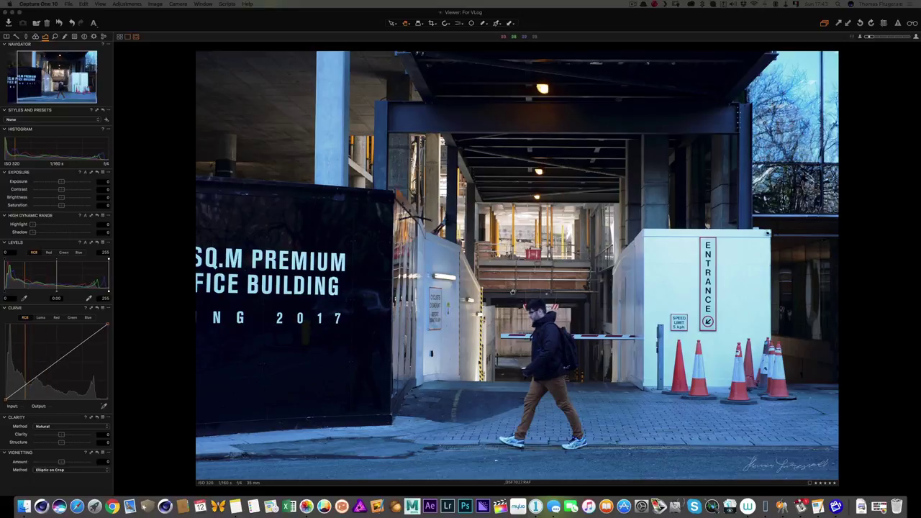
{"action": "left_click", "coordinate": [519, 121]}
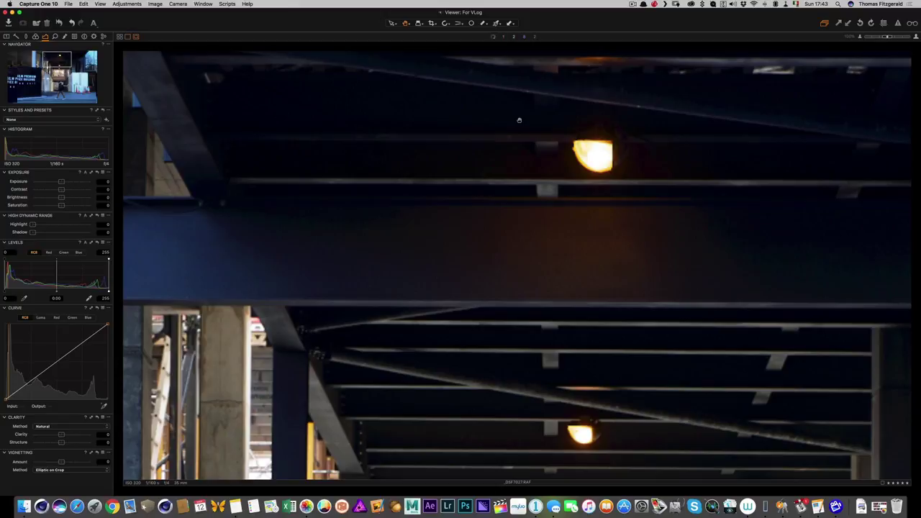
{"action": "left_click", "coordinate": [520, 120]}
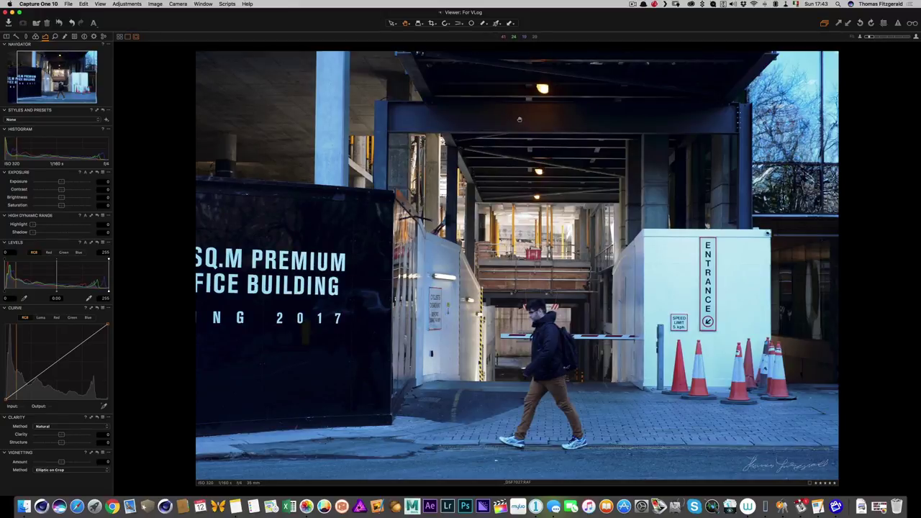
{"action": "left_click", "coordinate": [444, 24]}
{"action": "left_click", "coordinate": [473, 28]}
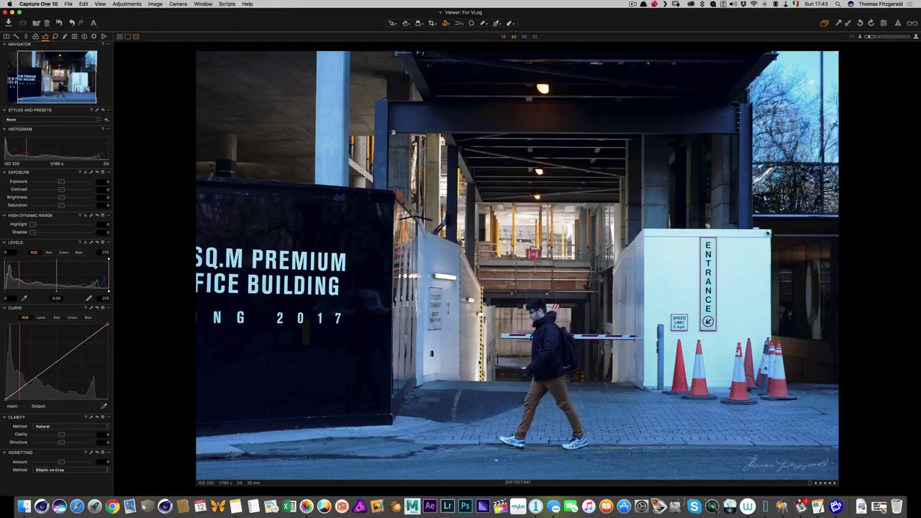
{"action": "left_click_drag", "start_coordinate": [393, 132], "coordinate": [738, 133]}
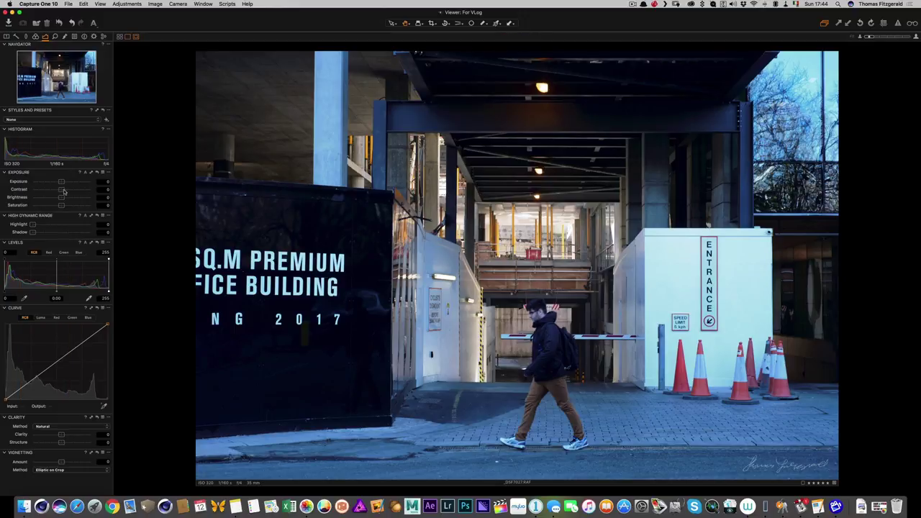
- Set contrast to 11, highlight recovery to 12 and clarity to 11 on the site entrance photo
{"action": "left_click_drag", "start_coordinate": [63, 191], "coordinate": [72, 191]}
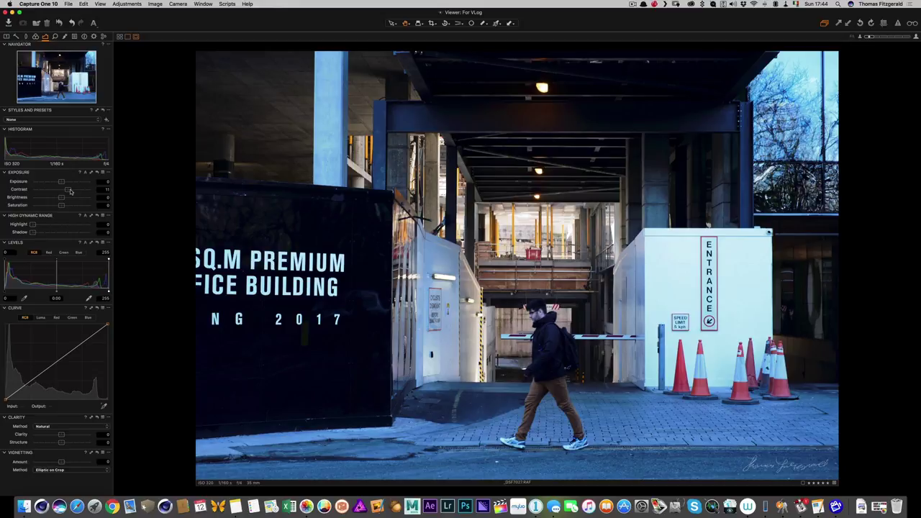
{"action": "left_click", "coordinate": [42, 225]}
{"action": "left_click_drag", "start_coordinate": [42, 225], "coordinate": [38, 224]}
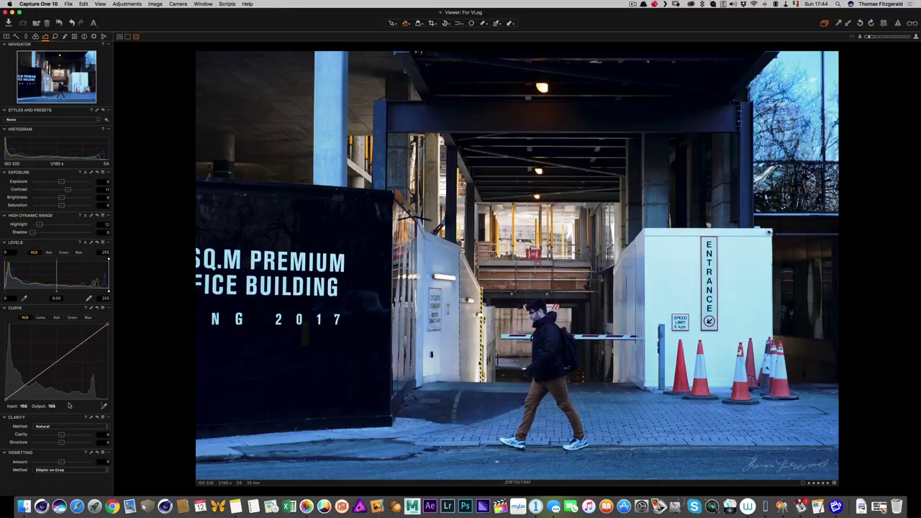
{"action": "left_click_drag", "start_coordinate": [62, 436], "coordinate": [65, 437]}
- Warm the white balance of the site entrance photo slightly and set its vignetting to -0.80
{"action": "left_click", "coordinate": [35, 37]}
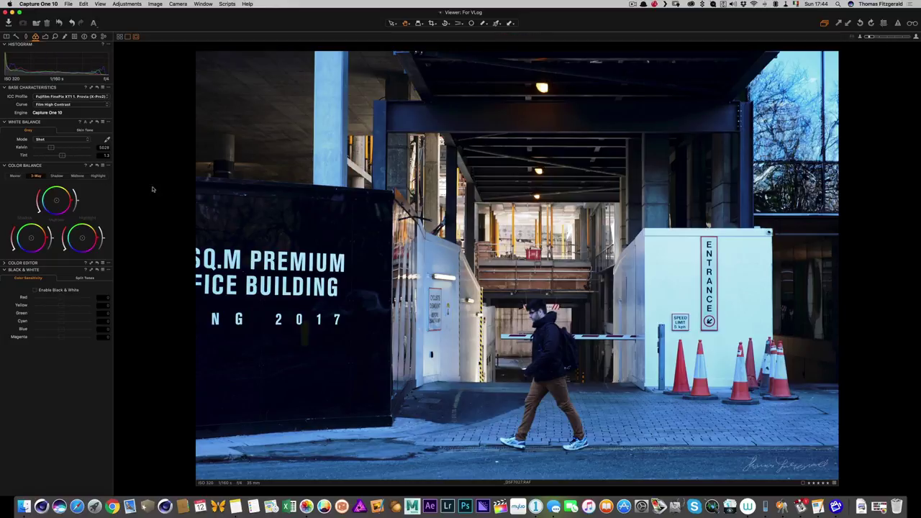
{"action": "left_click_drag", "start_coordinate": [53, 149], "coordinate": [54, 148]}
{"action": "left_click", "coordinate": [45, 36]}
{"action": "left_click_drag", "start_coordinate": [60, 463], "coordinate": [54, 463]}
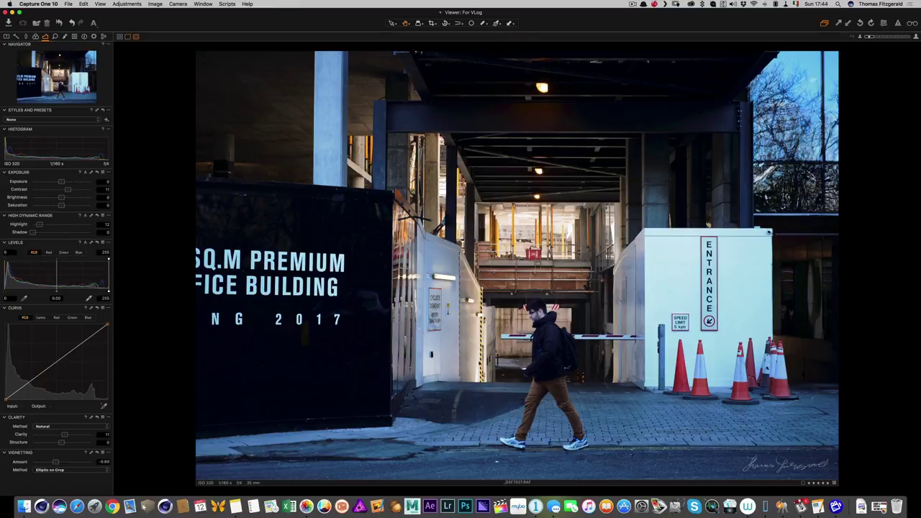
- Compare the edited site entrance photo with the following unedited shots of the same entrance
{"action": "key", "text": "Right"}
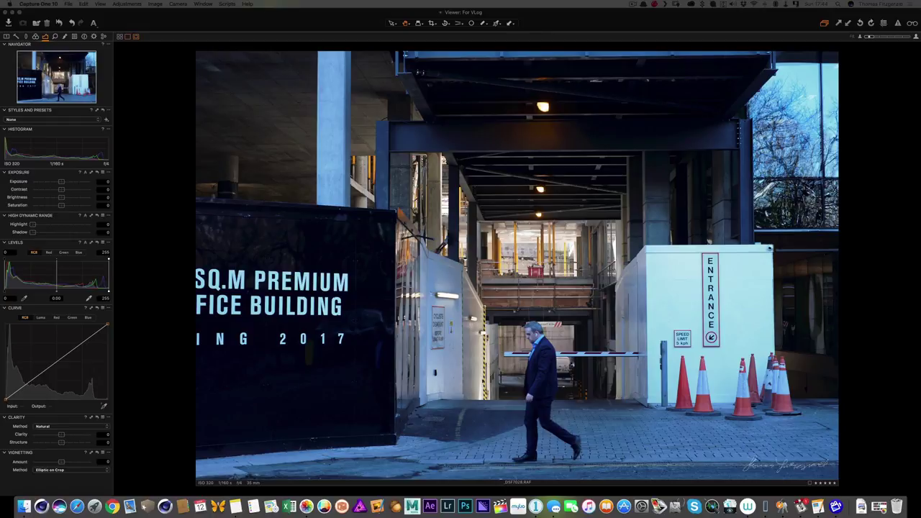
{"action": "key", "text": "Left"}
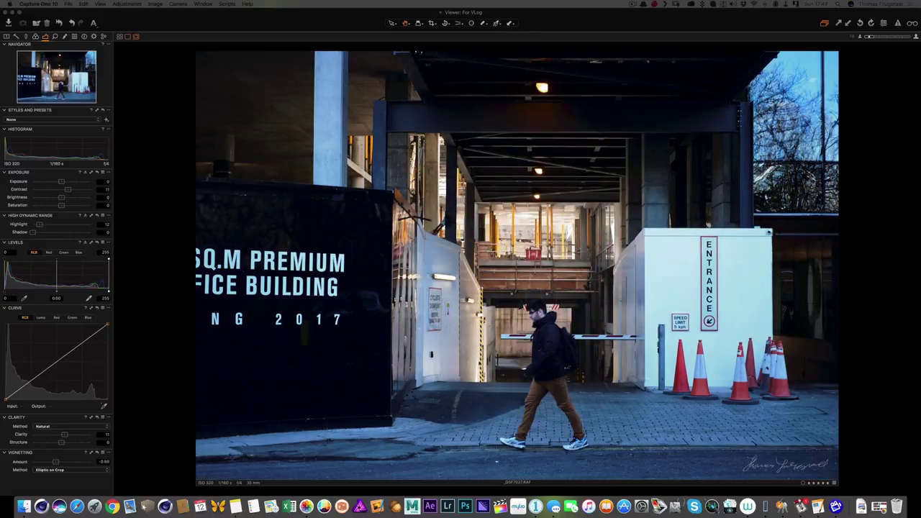
{"action": "key", "text": "Right"}
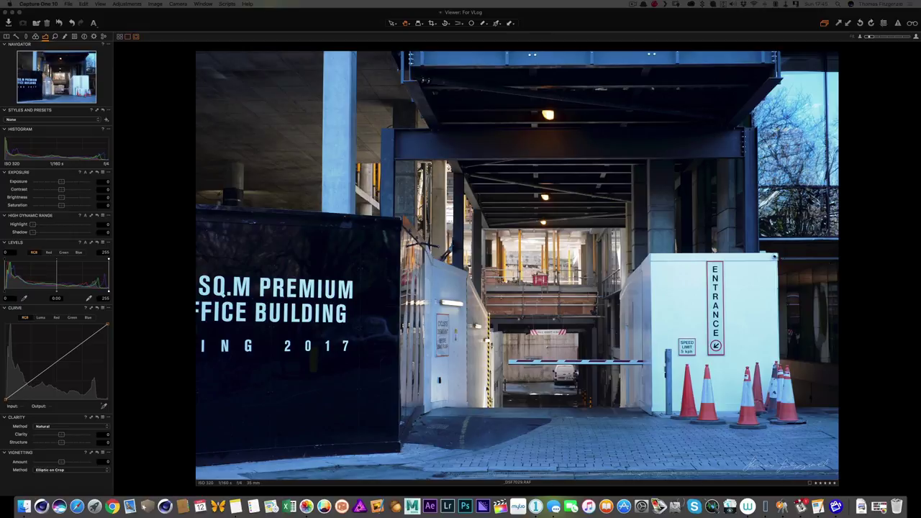
- On the scaffolding photo _DSF7033.RAF, set exposure to -0.11, contrast to 19, highlight recovery to 23, shadow recovery to 13, vignetting to -0.93 and clarity to 20
{"action": "key", "text": "Right"}
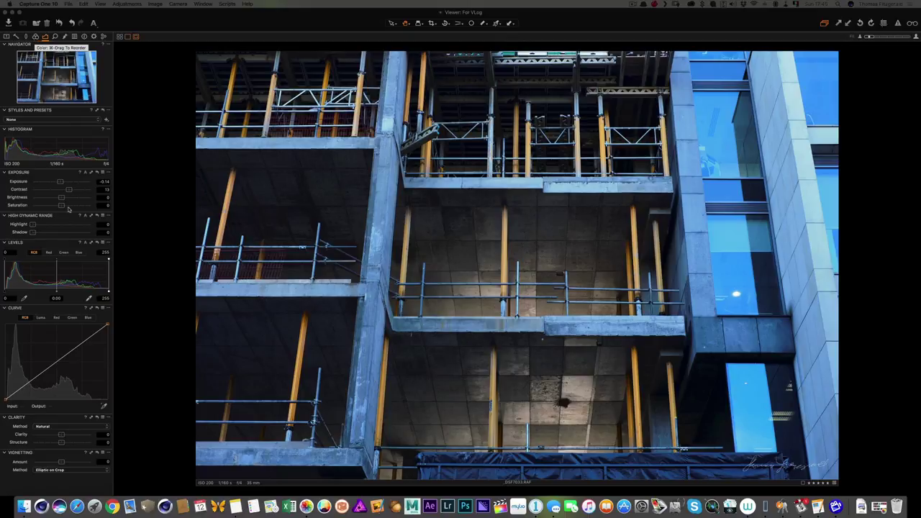
{"action": "left_click_drag", "start_coordinate": [61, 183], "coordinate": [73, 192]}
{"action": "left_click_drag", "start_coordinate": [33, 224], "coordinate": [46, 225]}
{"action": "left_click", "coordinate": [43, 233]}
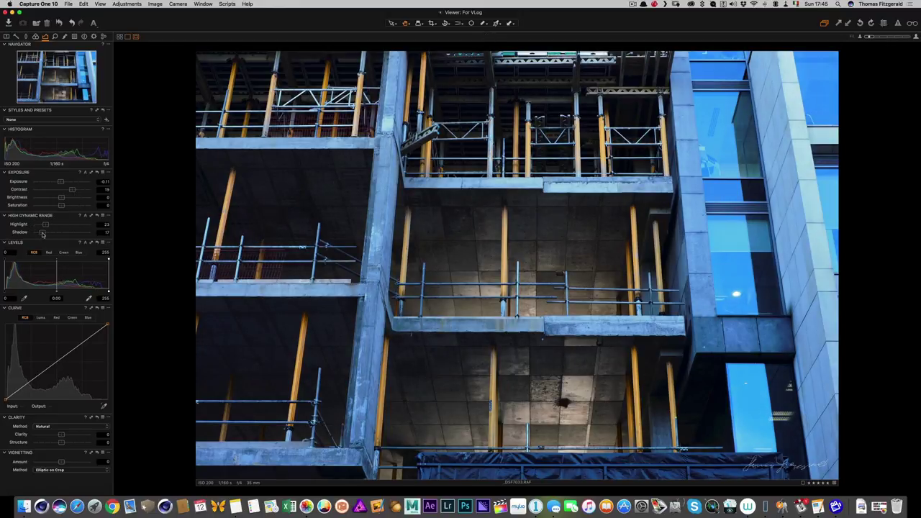
{"action": "left_click_drag", "start_coordinate": [44, 233], "coordinate": [40, 232]}
{"action": "left_click_drag", "start_coordinate": [61, 462], "coordinate": [55, 463]}
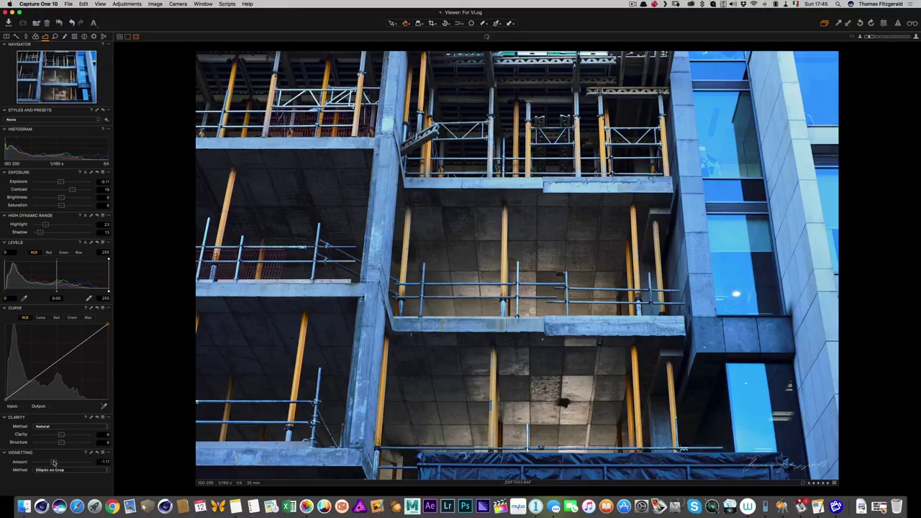
{"action": "left_click", "coordinate": [66, 435]}
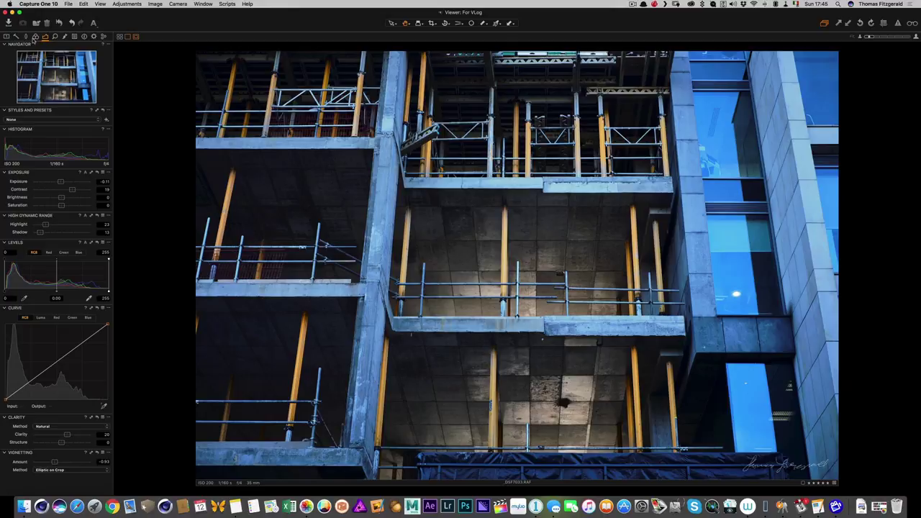
- Open the white balance and color settings for the scaffolding photo
{"action": "left_click", "coordinate": [35, 36]}
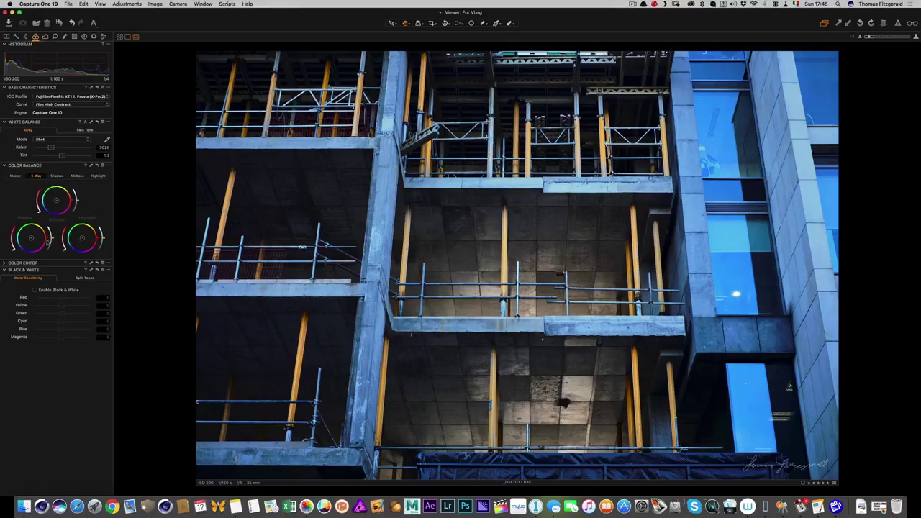
- Sample the blue window glass in the advanced Color Editor and create a masked layer from that color selection
{"action": "left_click", "coordinate": [4, 264]}
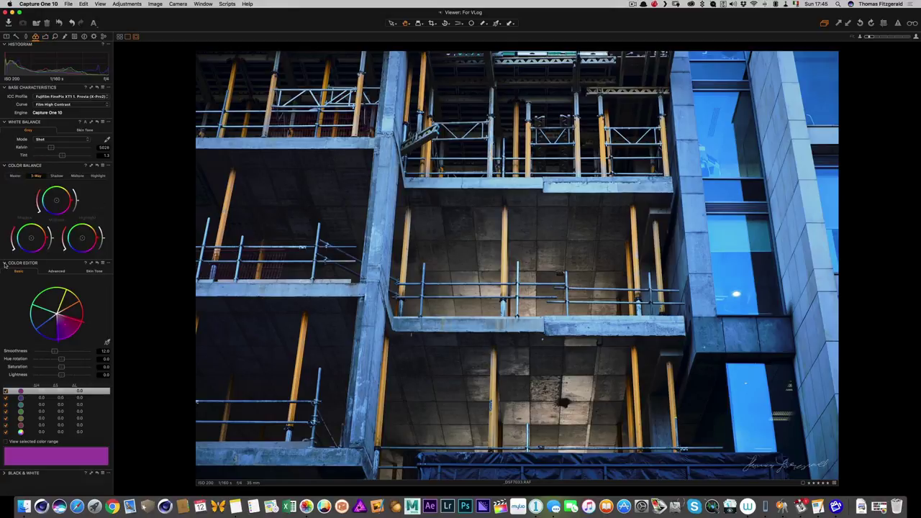
{"action": "left_click", "coordinate": [63, 272]}
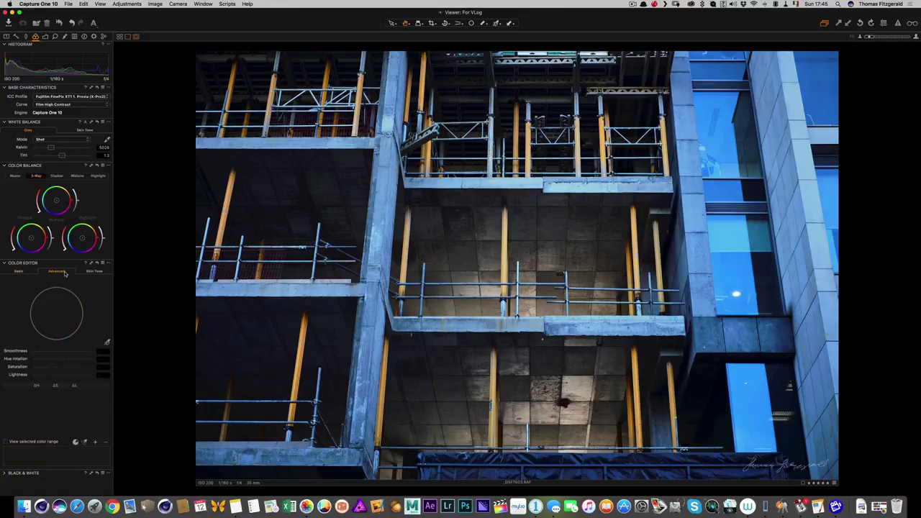
{"action": "left_click", "coordinate": [107, 343]}
{"action": "left_click", "coordinate": [740, 121]}
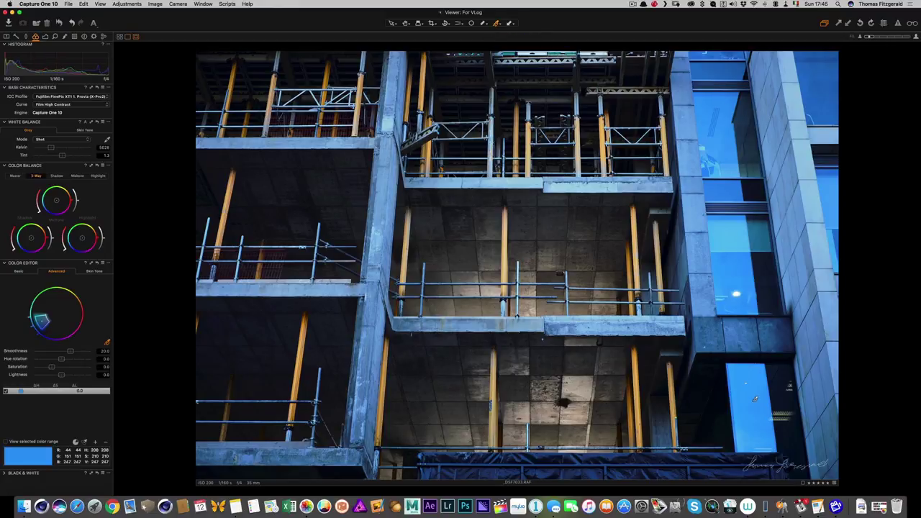
{"action": "left_click", "coordinate": [109, 264]}
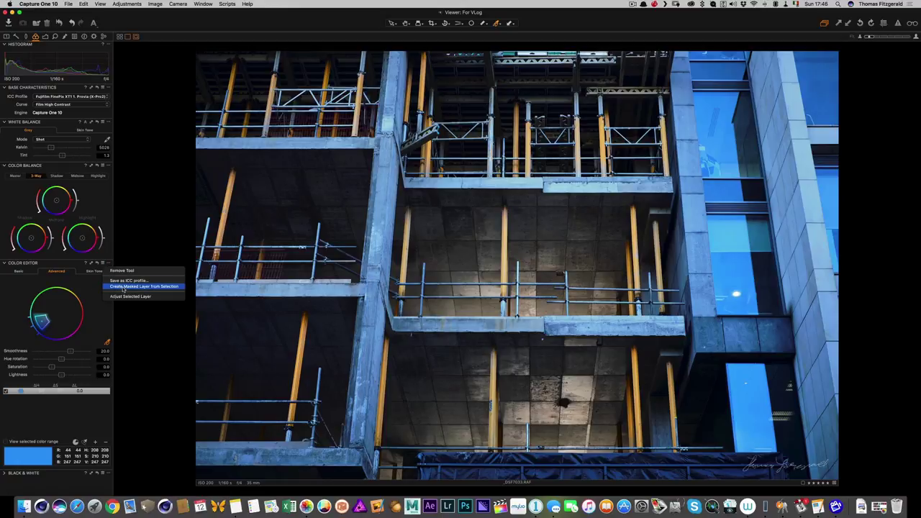
{"action": "left_click", "coordinate": [124, 286]}
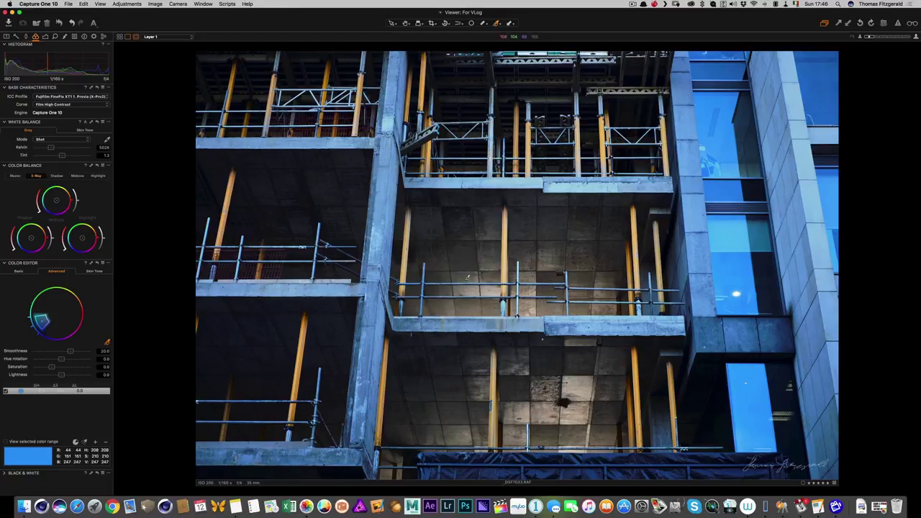
- Sample the warm concrete tones inside the building as color selections and create a second masked layer from the selection
{"action": "left_click", "coordinate": [467, 277]}
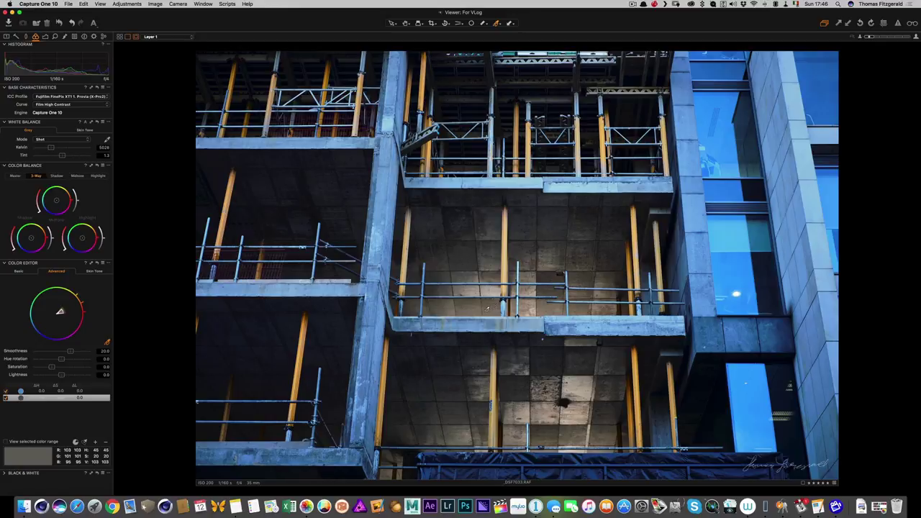
{"action": "left_click", "coordinate": [482, 307]}
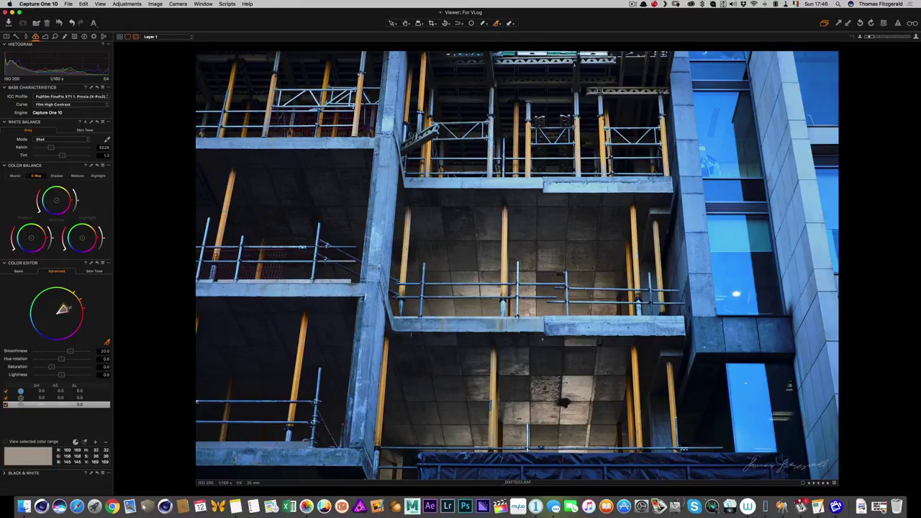
{"action": "left_click", "coordinate": [106, 264]}
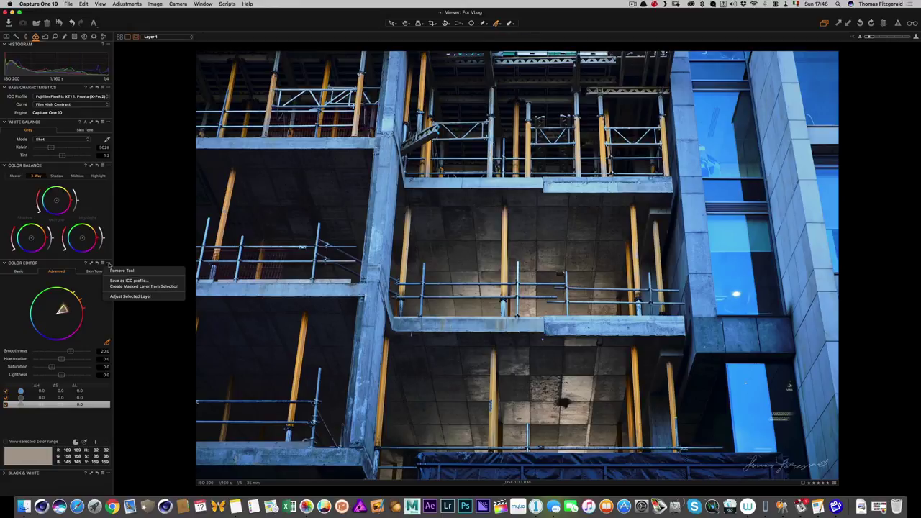
{"action": "left_click", "coordinate": [127, 287]}
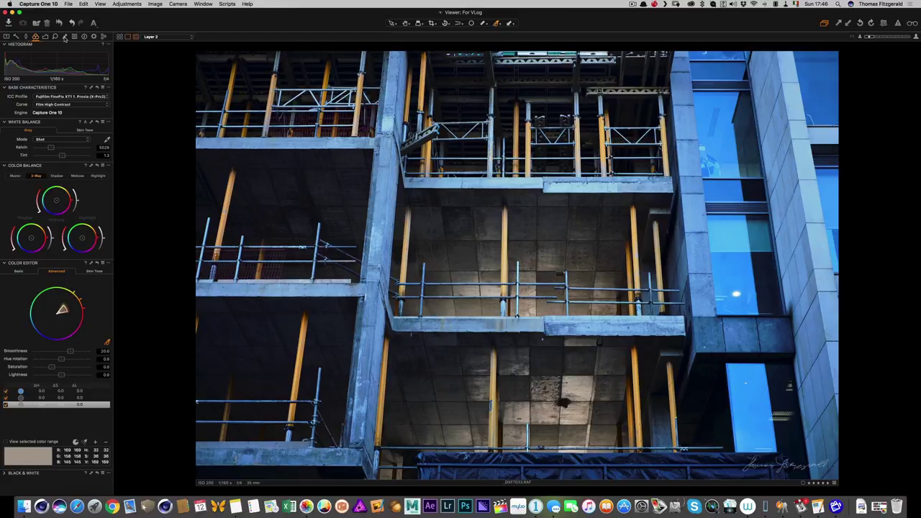
- On Layer 1, set exposure to -0.43, raise contrast and saturation slightly, and set highlight recovery to 31
{"action": "left_click", "coordinate": [64, 37]}
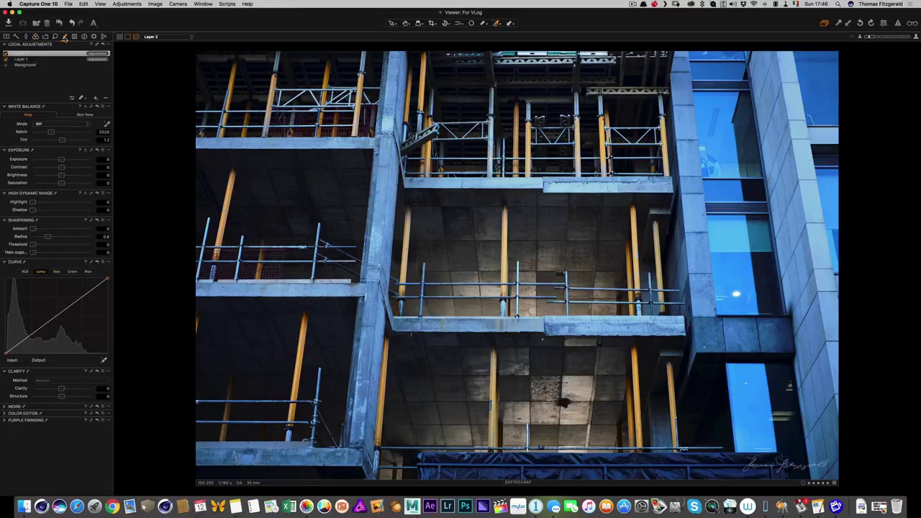
{"action": "left_click", "coordinate": [33, 61]}
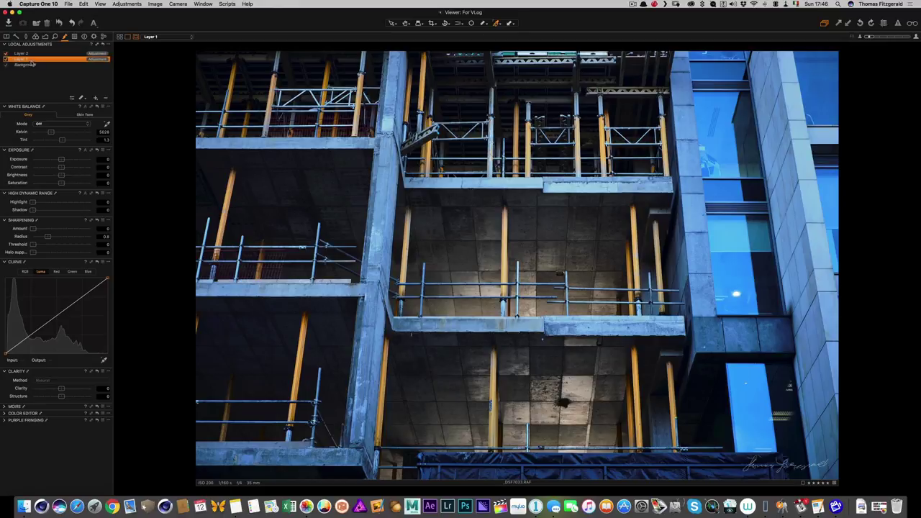
{"action": "left_click_drag", "start_coordinate": [62, 159], "coordinate": [59, 160]}
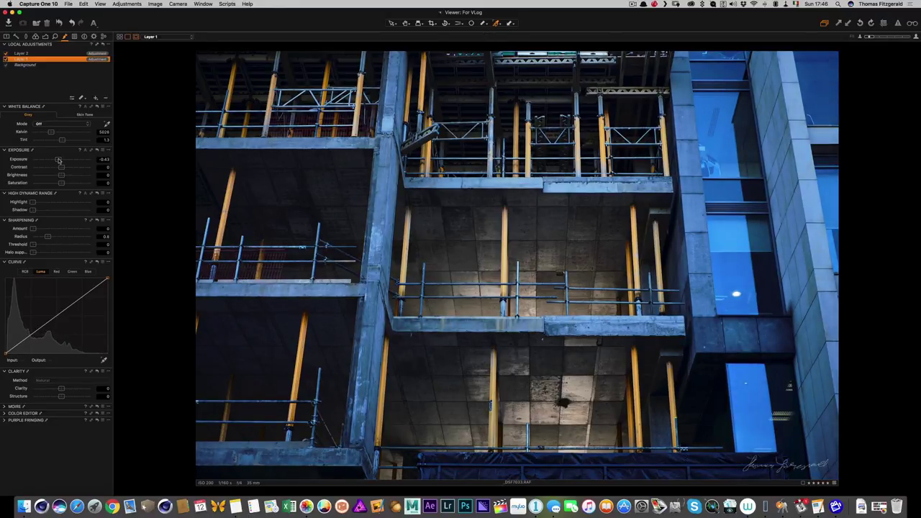
{"action": "mouse_move", "coordinate": [62, 167]}
{"action": "left_mouse_down"}
{"action": "mouse_move", "coordinate": [54, 184]}
{"action": "mouse_move", "coordinate": [64, 184]}
{"action": "left_mouse_up"}
{"action": "left_click_drag", "start_coordinate": [34, 203], "coordinate": [50, 204]}
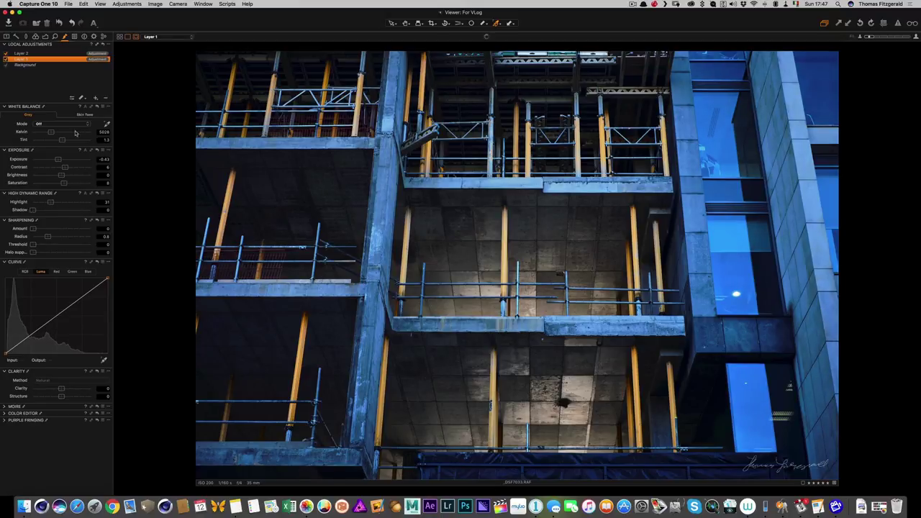
- Set Layer 2's exposure to 0.39, contrast to 8 and saturation to 20, and compare the photo with both layers switched off and on
{"action": "left_click", "coordinate": [34, 54]}
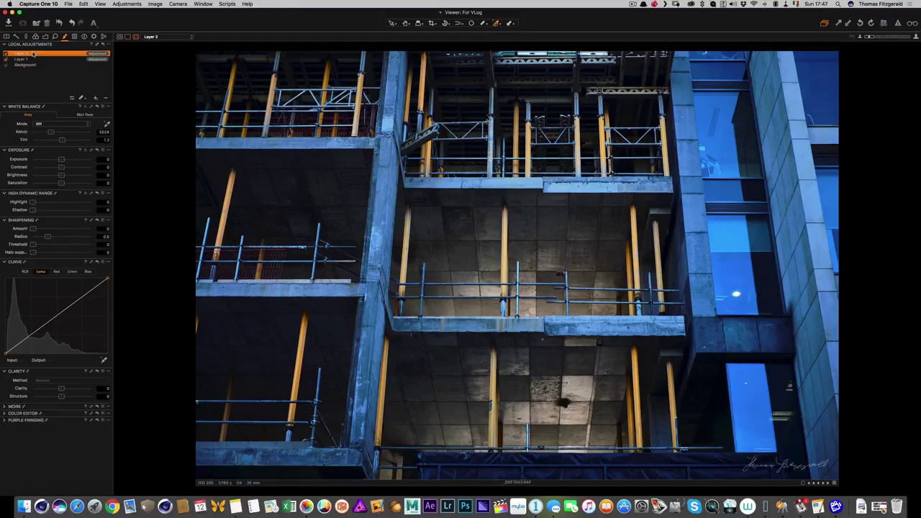
{"action": "mouse_move", "coordinate": [62, 160]}
{"action": "left_mouse_down"}
{"action": "mouse_move", "coordinate": [75, 186]}
{"action": "mouse_move", "coordinate": [70, 171]}
{"action": "left_mouse_up"}
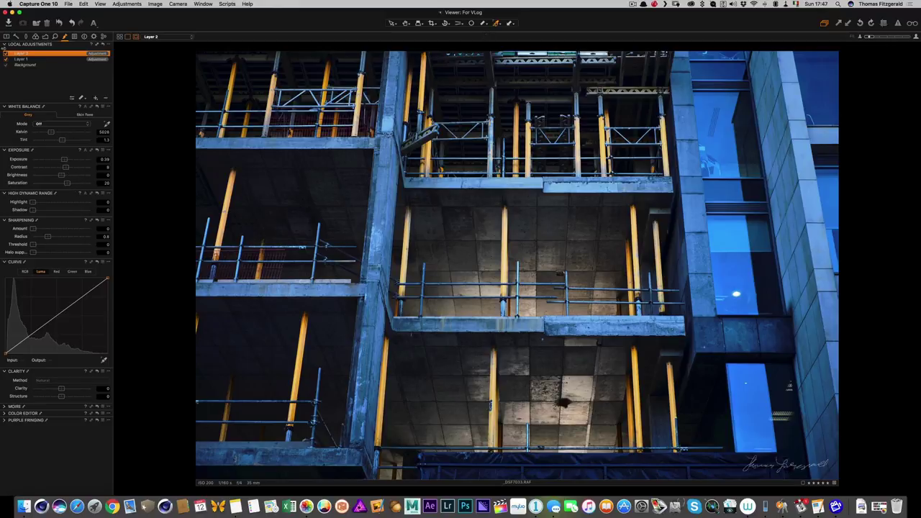
{"action": "left_click", "coordinate": [5, 59]}
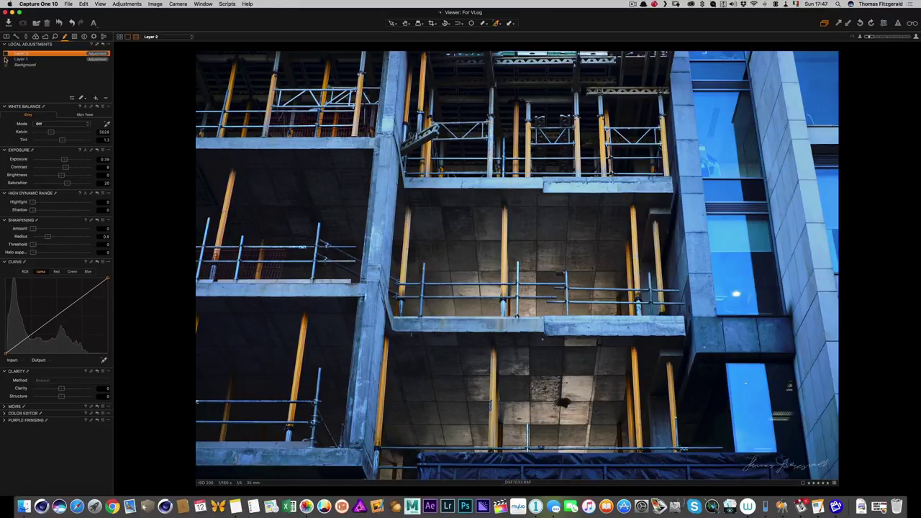
{"action": "left_click", "coordinate": [6, 54]}
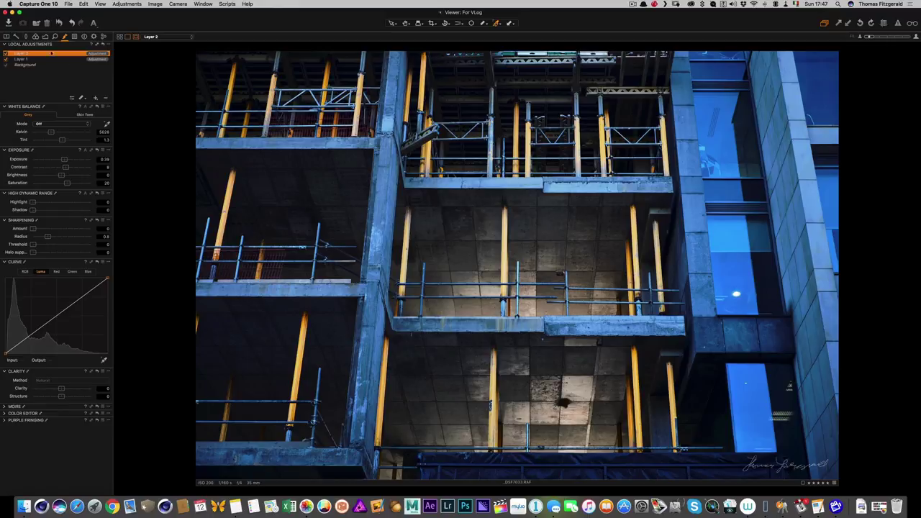
- Set the overall contrast of the scaffolding photo to 13
{"action": "left_click", "coordinate": [35, 37]}
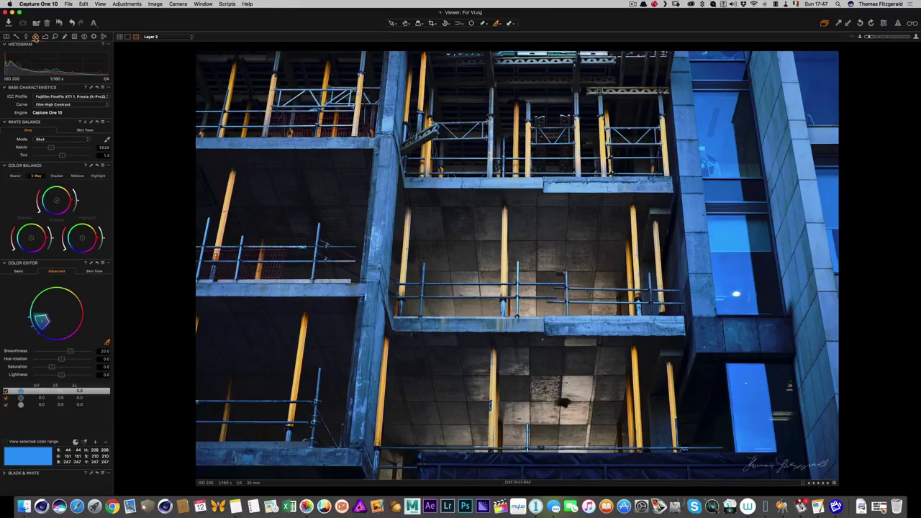
{"action": "left_click", "coordinate": [46, 37]}
{"action": "left_click_drag", "start_coordinate": [72, 189], "coordinate": [67, 190]}
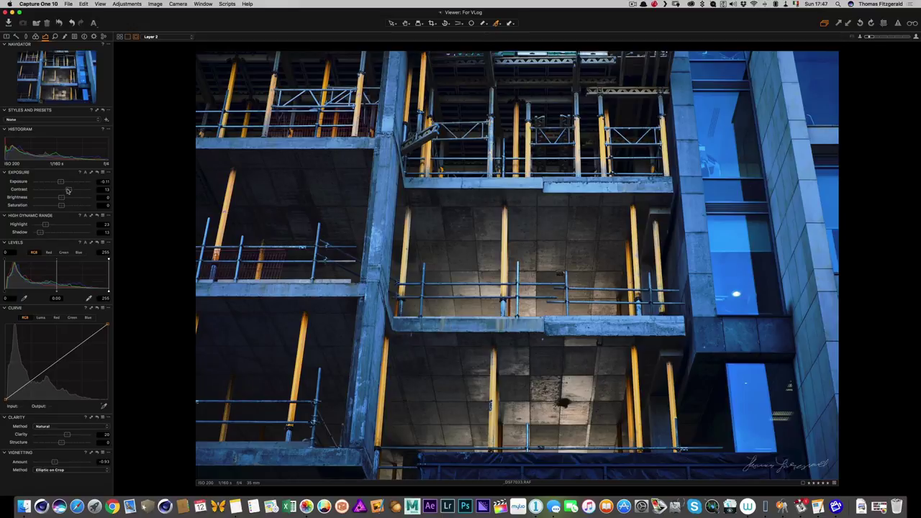
{"action": "key", "text": "h"}
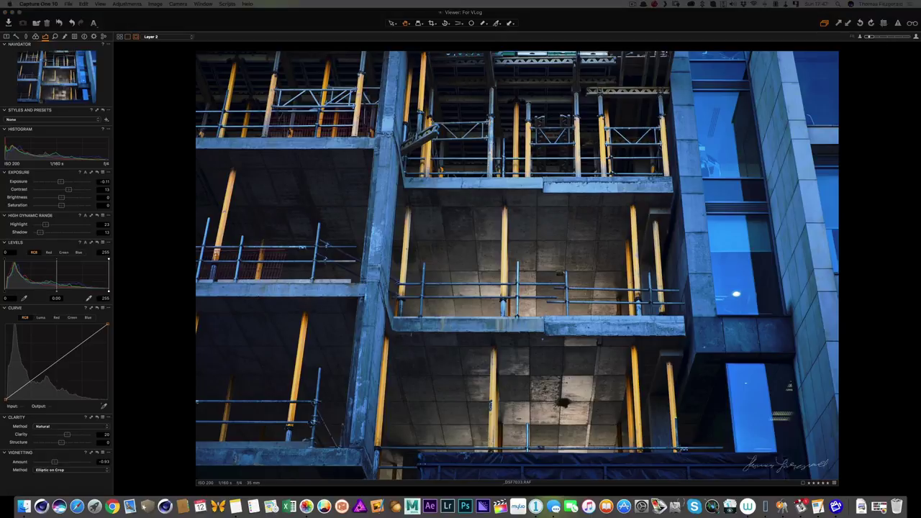
- On the next photo, warm the white balance to 5666 K and increase the saturation of the reds with the basic Color Editor
{"action": "key", "text": "Right"}
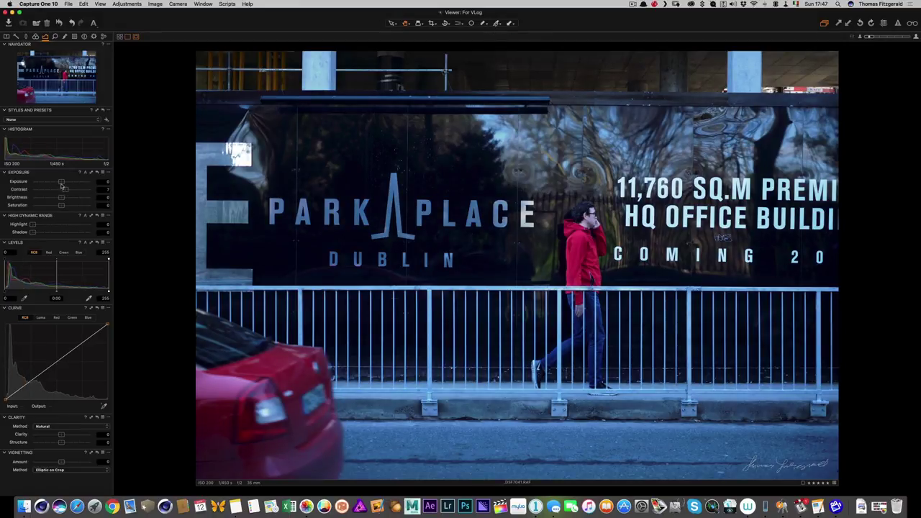
{"action": "left_click", "coordinate": [39, 36]}
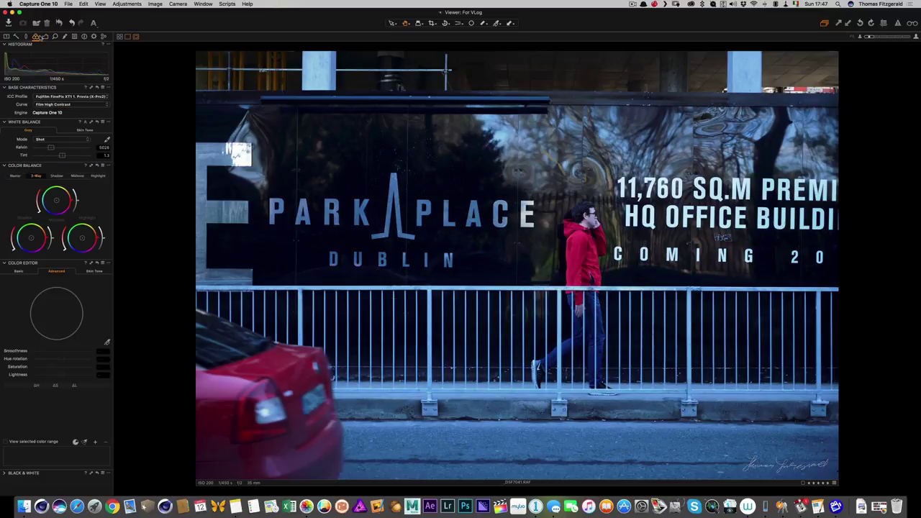
{"action": "left_click_drag", "start_coordinate": [52, 148], "coordinate": [56, 149]}
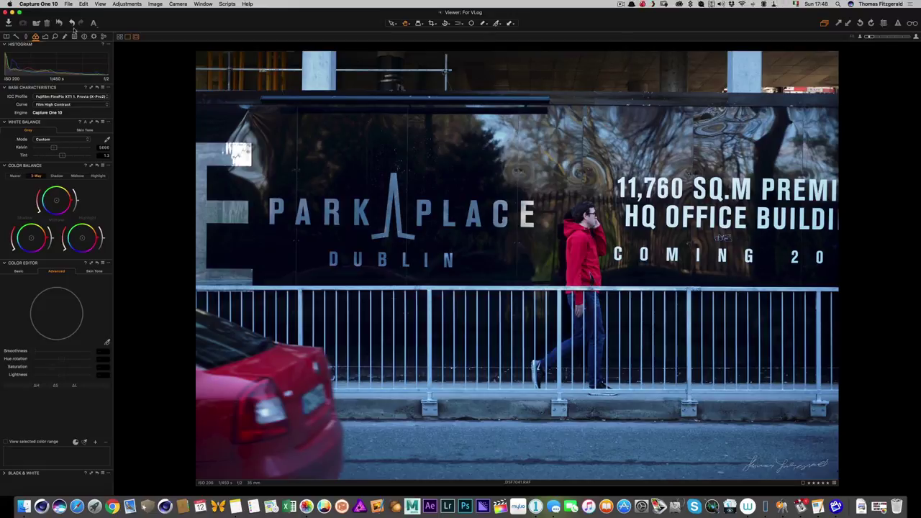
{"action": "left_click", "coordinate": [30, 271]}
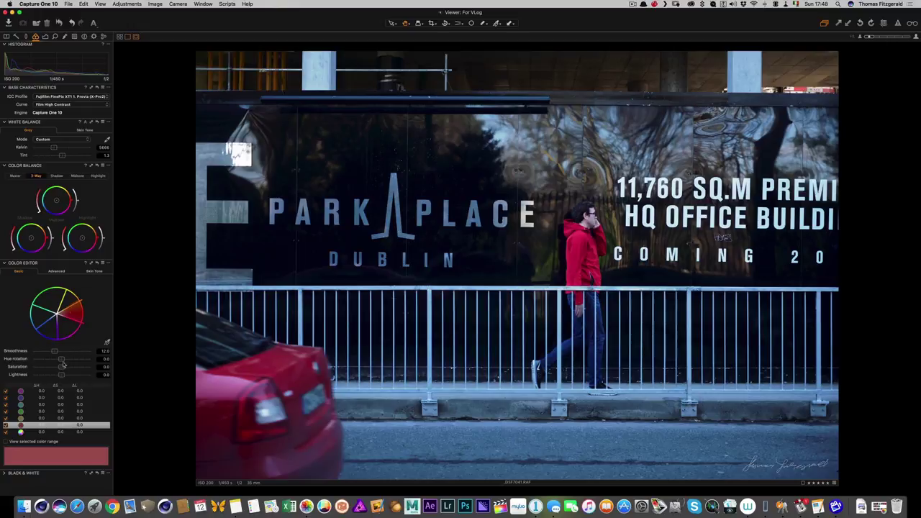
{"action": "left_click_drag", "start_coordinate": [62, 367], "coordinate": [73, 370]}
- Add a vignette of -0.80 to the photo of the person in the red jacket and raise its clarity slightly
{"action": "left_click", "coordinate": [46, 36]}
{"action": "left_click", "coordinate": [56, 463]}
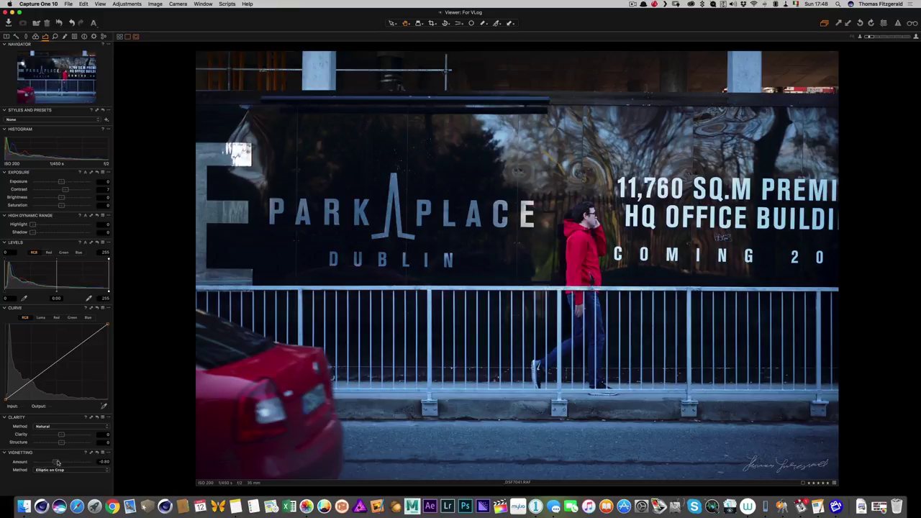
{"action": "left_click_drag", "start_coordinate": [62, 437], "coordinate": [64, 437]}
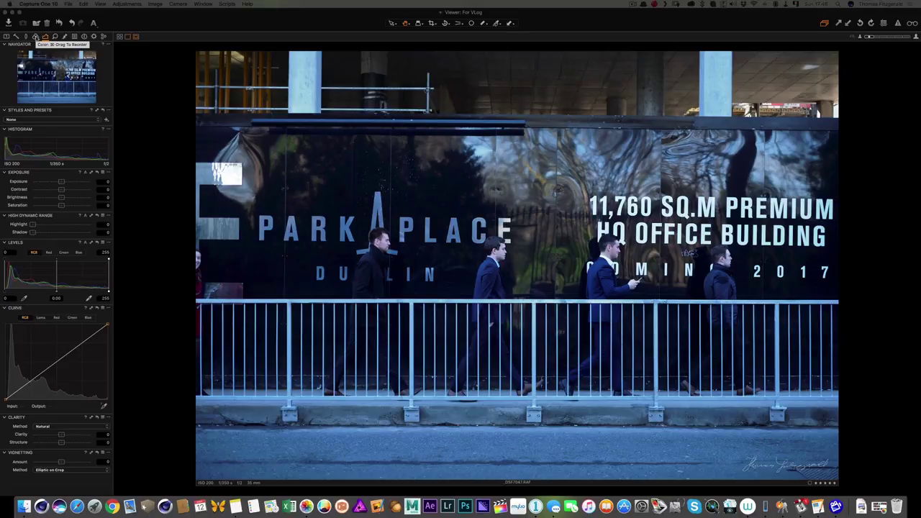
- On the photo of the four walking men, warm the white balance to 5496 K and set contrast to 10
{"action": "left_click", "coordinate": [35, 36]}
{"action": "left_click_drag", "start_coordinate": [53, 150], "coordinate": [54, 150]}
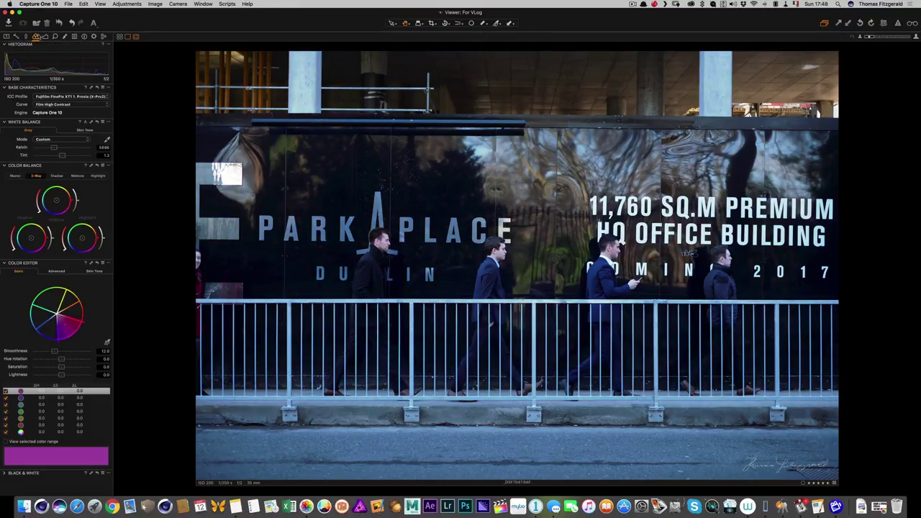
{"action": "left_click", "coordinate": [45, 36]}
{"action": "left_click_drag", "start_coordinate": [61, 190], "coordinate": [67, 192]}
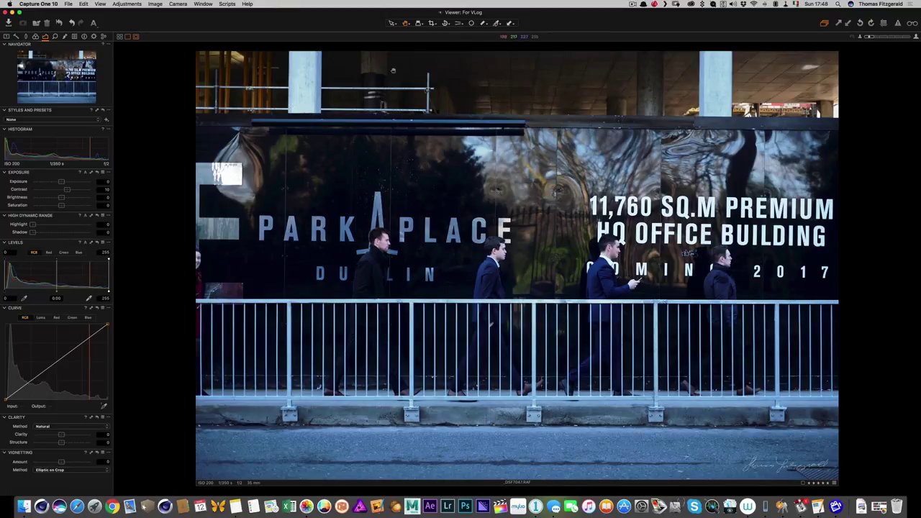
- Crop the photo inward from its upper left corner, keeping the 2400 × 1600 px ratio, and shift the crop upward to trim the road
{"action": "left_click", "coordinate": [432, 24]}
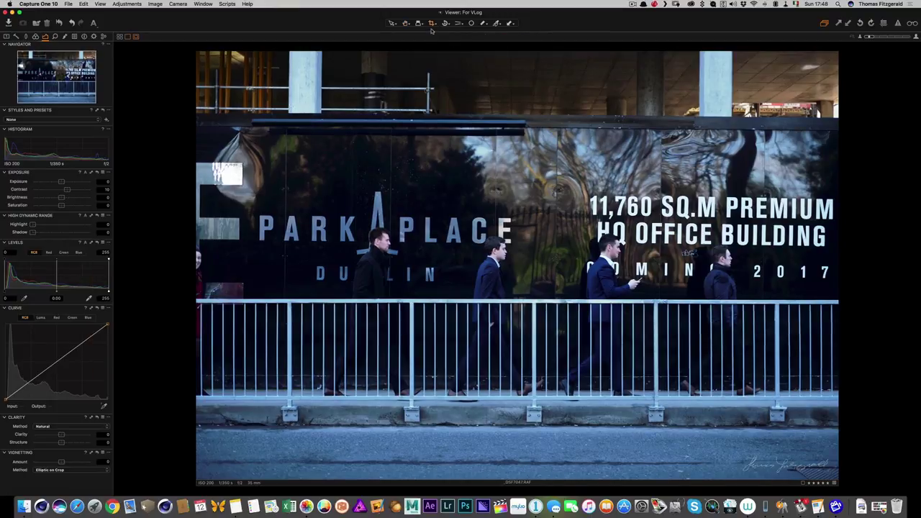
{"action": "left_click_drag", "start_coordinate": [199, 52], "coordinate": [236, 75]}
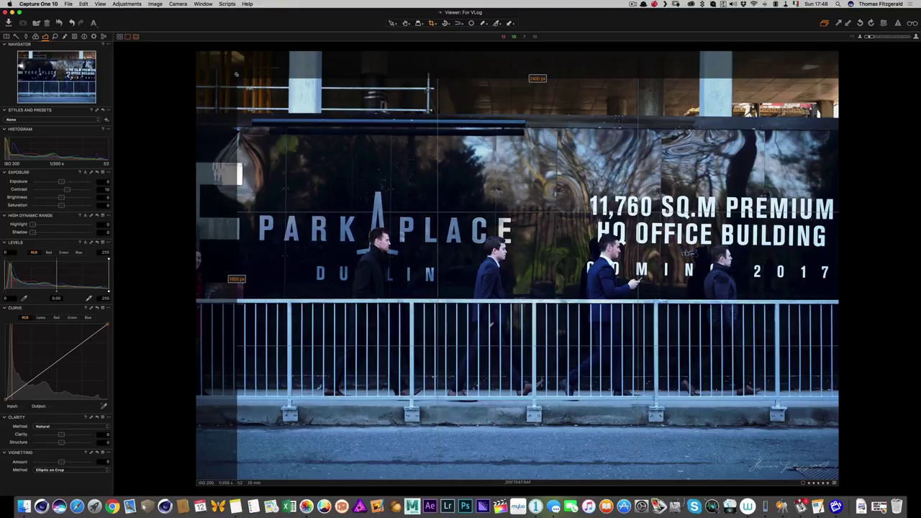
{"action": "left_click_drag", "start_coordinate": [235, 74], "coordinate": [233, 72]}
{"action": "left_click_drag", "start_coordinate": [365, 181], "coordinate": [365, 169]}
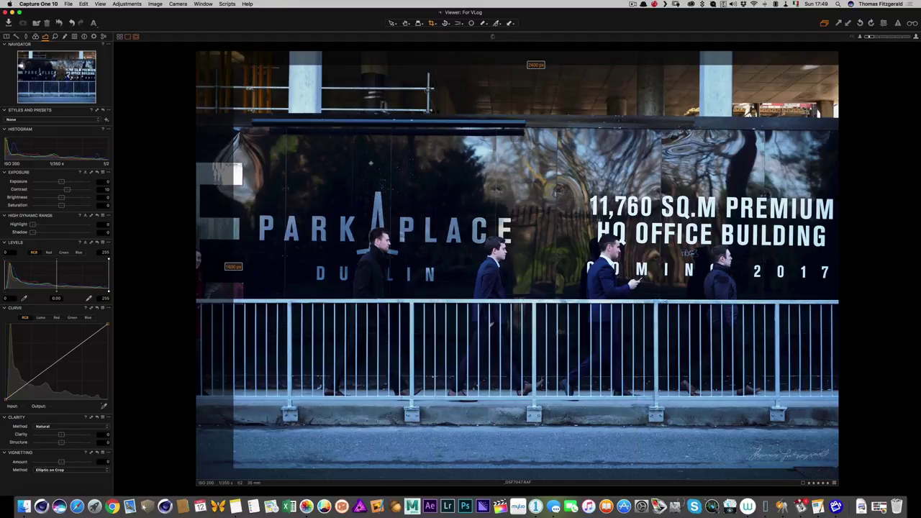
{"action": "key", "text": "h"}
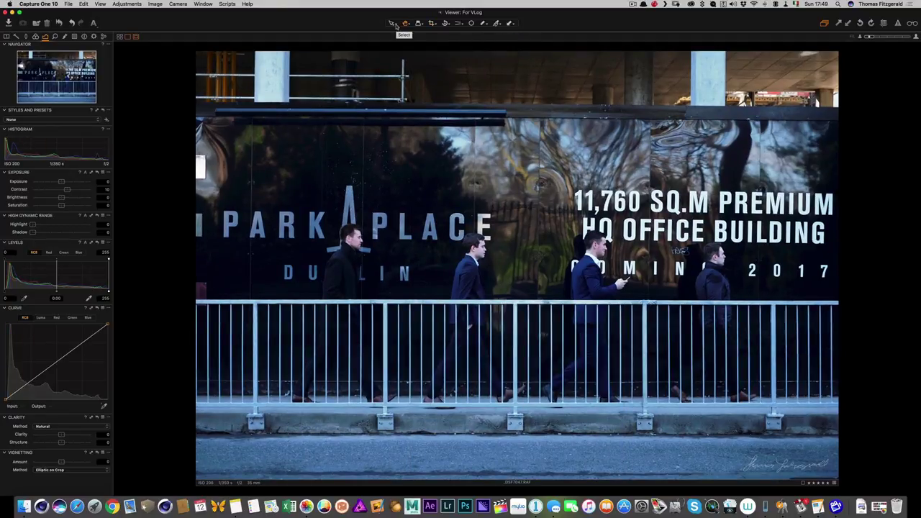
- Set the cropped photo's exposure to -0.21, clarity to 22 and vignetting to -0.39
{"action": "left_click_drag", "start_coordinate": [61, 434], "coordinate": [59, 462]}
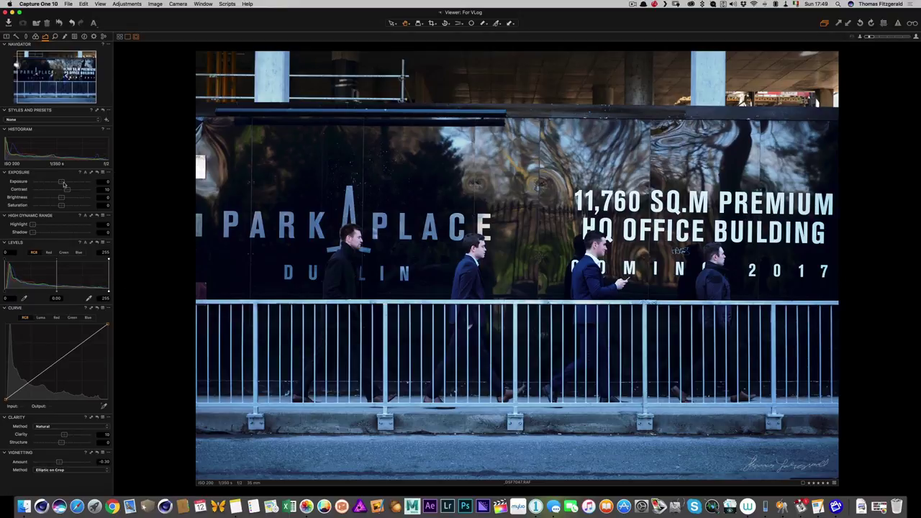
{"action": "left_click_drag", "start_coordinate": [62, 184], "coordinate": [61, 185]}
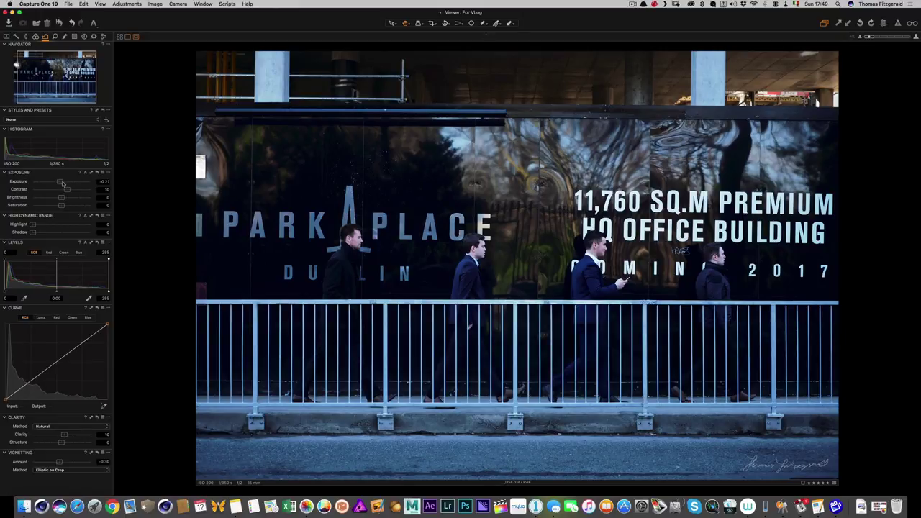
{"action": "left_click_drag", "start_coordinate": [64, 434], "coordinate": [68, 435]}
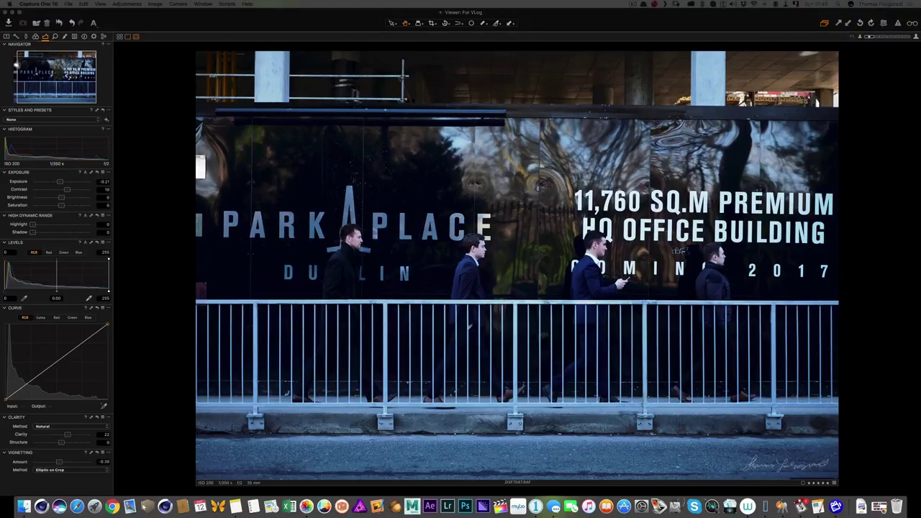
- On the waterfall photo, set contrast to 19 and highlight recovery to 12, and add a slight vignette and more clarity
{"action": "key", "text": "Right"}
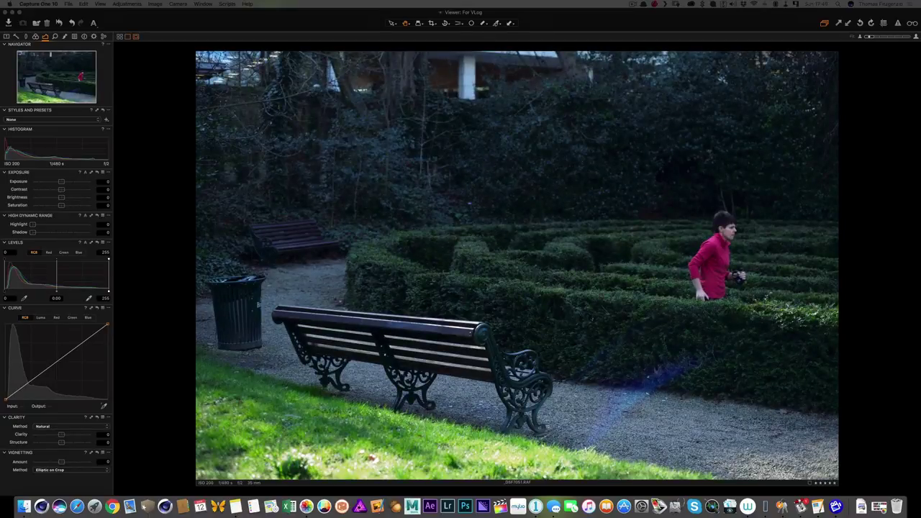
{"action": "key", "text": "Right"}
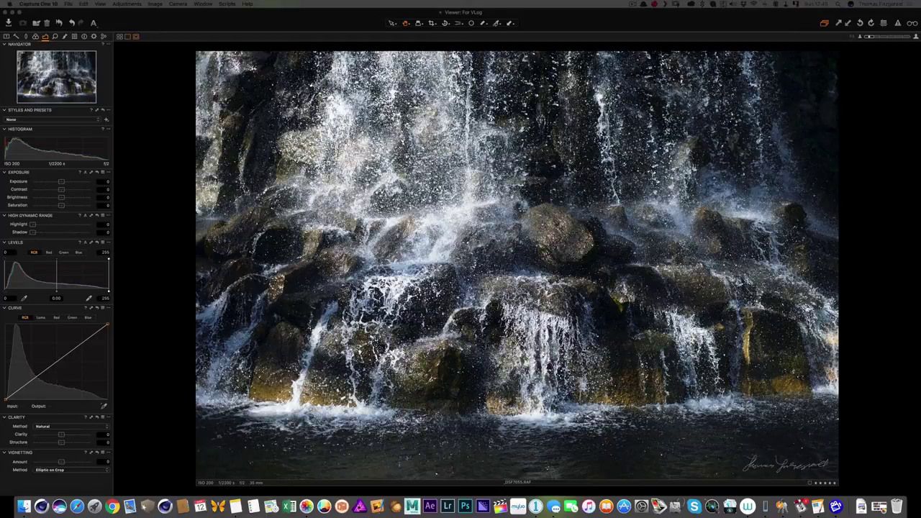
{"action": "left_click", "coordinate": [70, 189]}
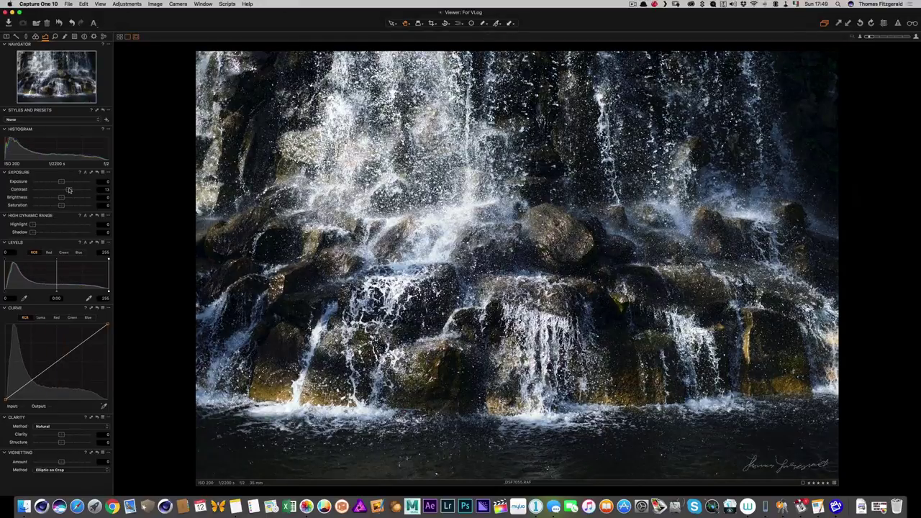
{"action": "left_click", "coordinate": [67, 189]}
{"action": "left_click", "coordinate": [39, 225]}
{"action": "left_click", "coordinate": [70, 190]}
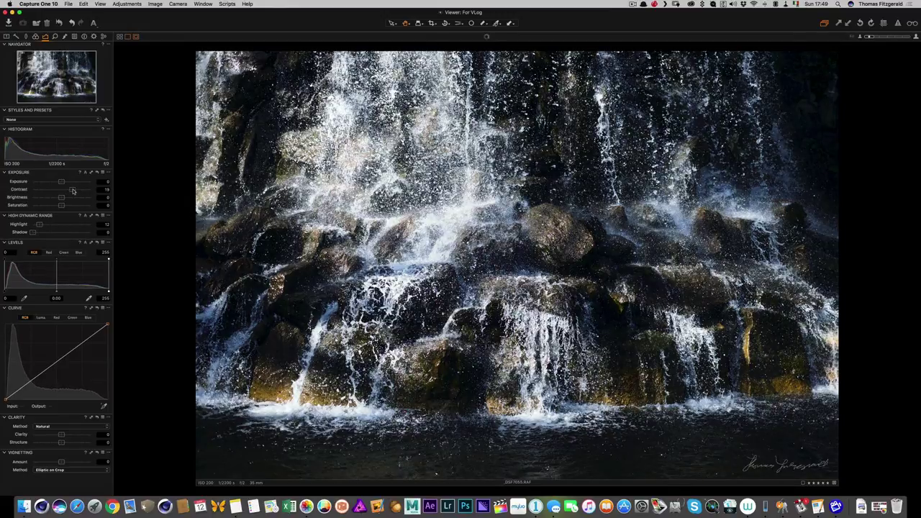
{"action": "left_click", "coordinate": [59, 461]}
{"action": "left_click", "coordinate": [72, 435]}
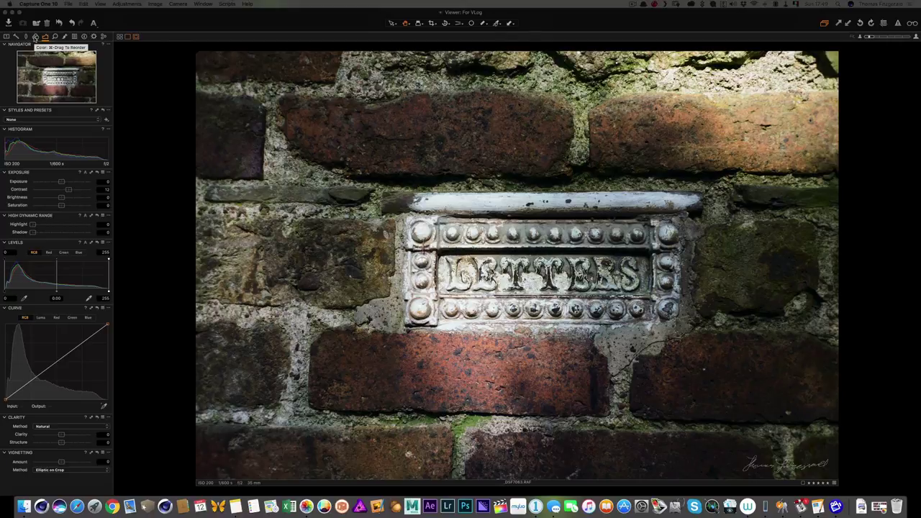
- On the LETTERS letterbox photo, deepen the shadows with Color Balance, and set High Dynamic Range shadow recovery to 14
{"action": "left_click", "coordinate": [35, 37]}
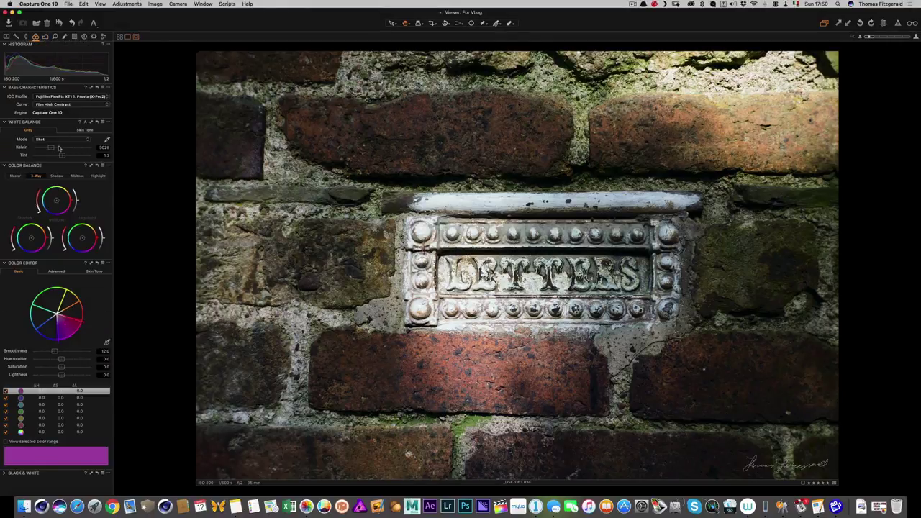
{"action": "mouse_move", "coordinate": [52, 241]}
{"action": "left_mouse_down"}
{"action": "mouse_move", "coordinate": [52, 232]}
{"action": "mouse_move", "coordinate": [53, 244]}
{"action": "left_mouse_up"}
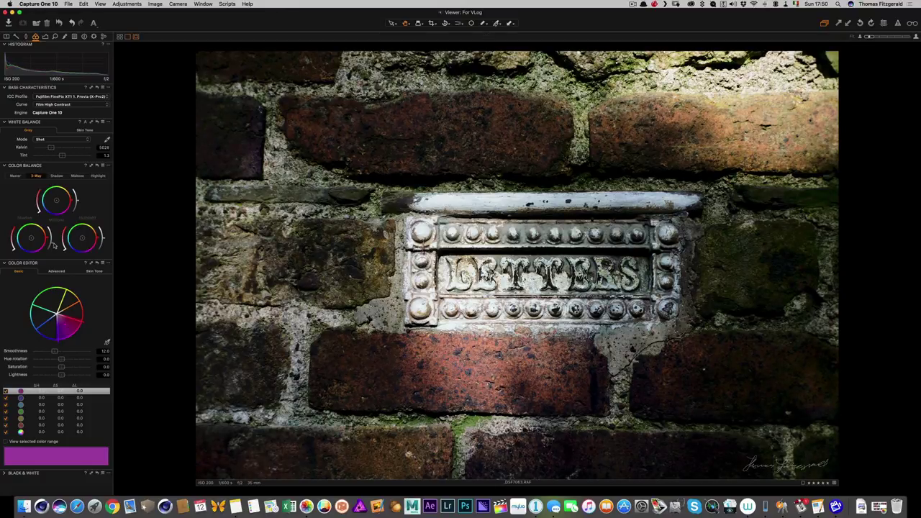
{"action": "left_click", "coordinate": [45, 37]}
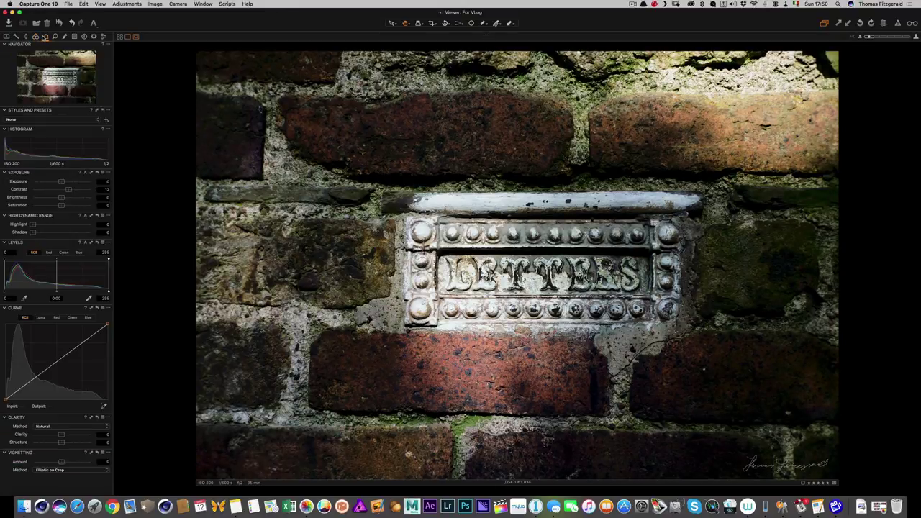
{"action": "left_click_drag", "start_coordinate": [34, 233], "coordinate": [41, 236]}
- Darken the letterbox photo's edges with a vignette, raise its clarity slightly and fine-tune the contrast
{"action": "left_click_drag", "start_coordinate": [62, 463], "coordinate": [66, 434]}
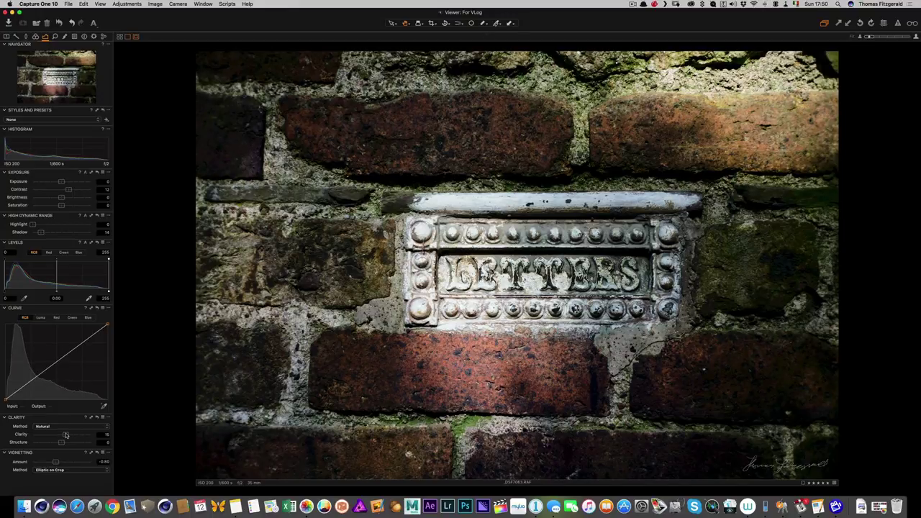
{"action": "left_click_drag", "start_coordinate": [65, 436], "coordinate": [64, 434]}
{"action": "left_click_drag", "start_coordinate": [69, 192], "coordinate": [67, 193]}
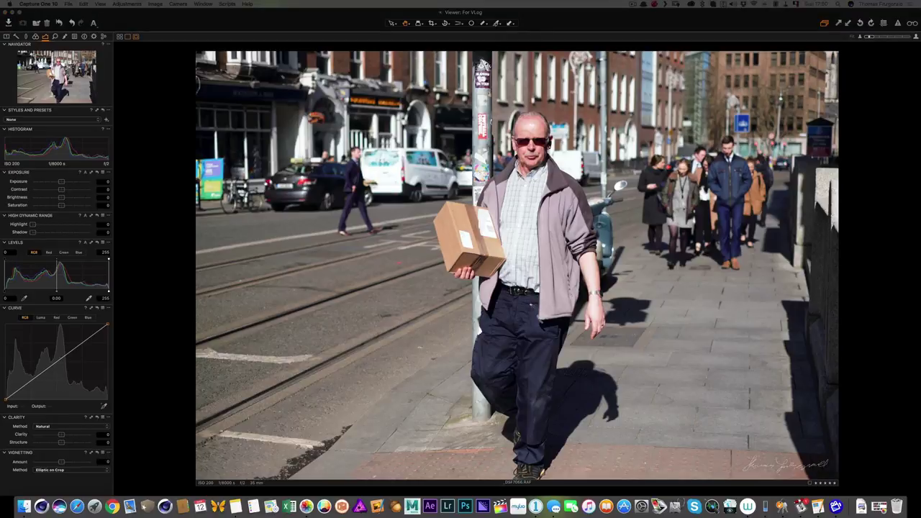
- On the photo of the man carrying a box, set exposure to -0.41 and contrast to 11, and apply the SilverLUX RubberTree user style
{"action": "key", "text": "Right"}
{"action": "left_click_drag", "start_coordinate": [61, 182], "coordinate": [71, 192]}
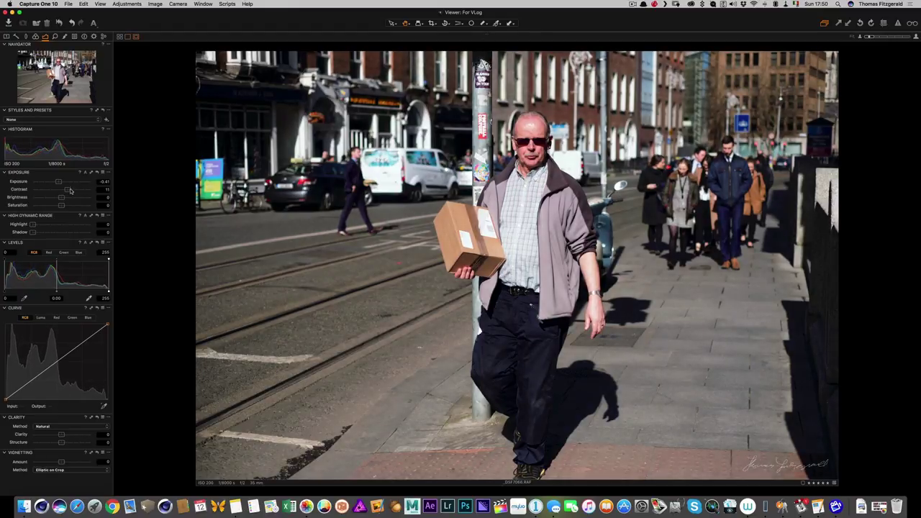
{"action": "left_click", "coordinate": [66, 120]}
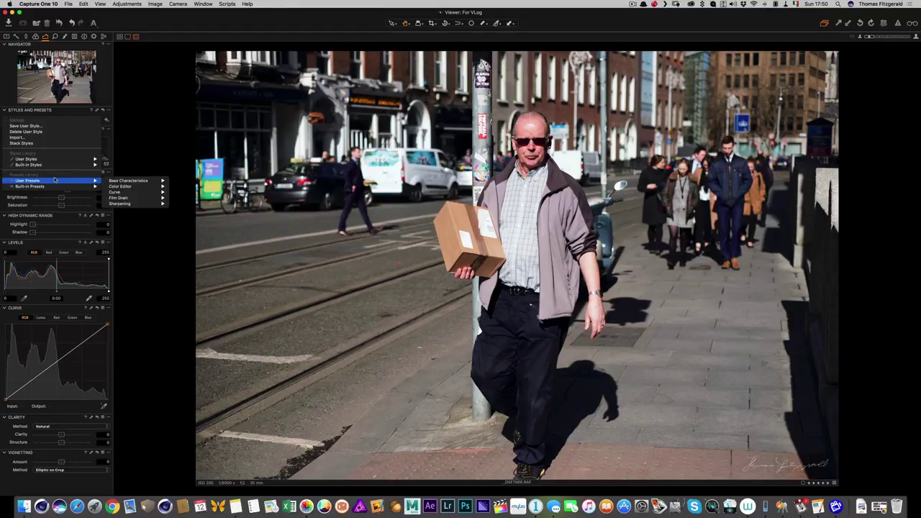
{"action": "mouse_move", "coordinate": [53, 161]}
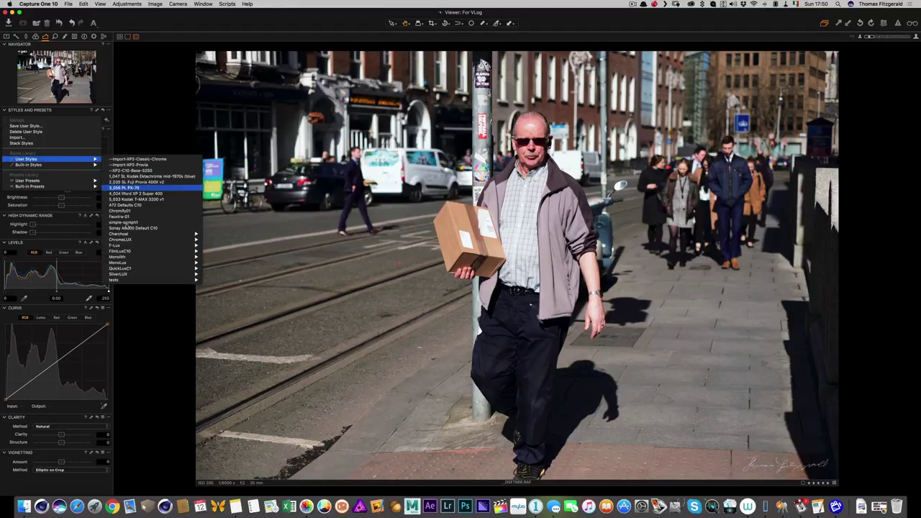
{"action": "mouse_move", "coordinate": [124, 269]}
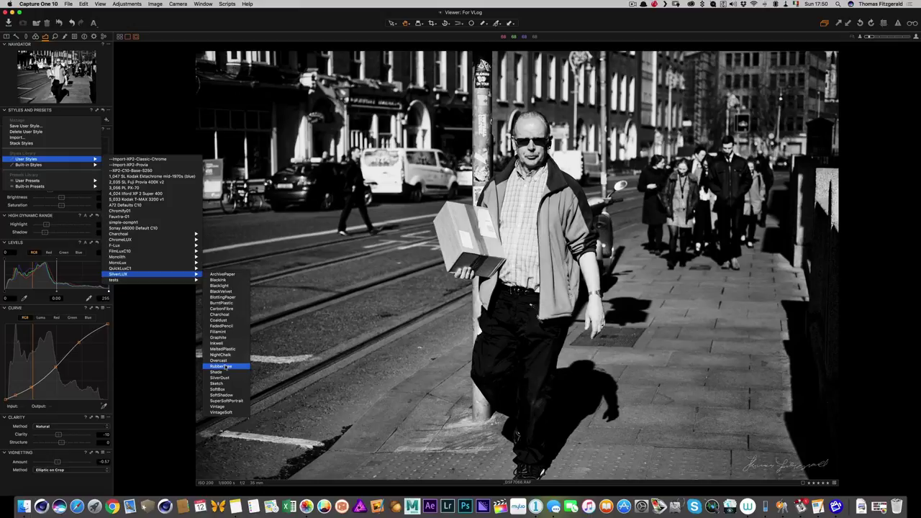
{"action": "left_click", "coordinate": [225, 367]}
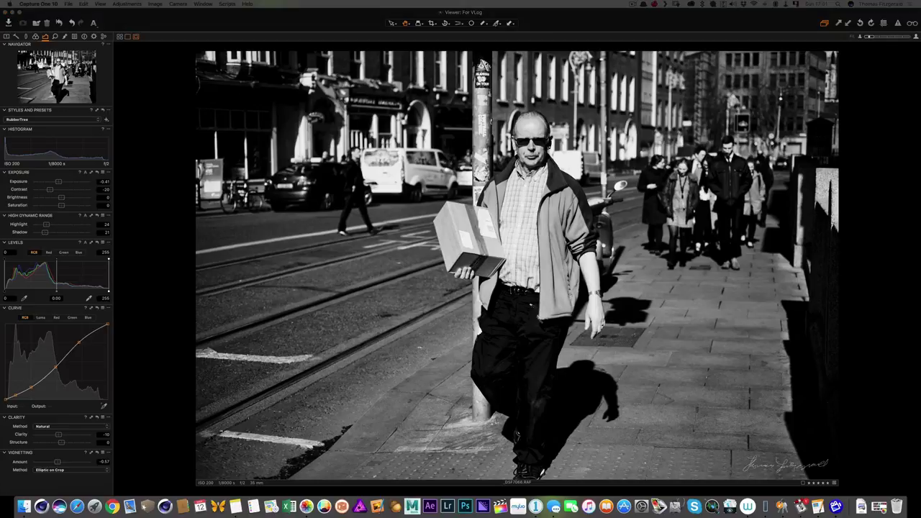
- On the photo of the white window in the vine-covered wall, set highlight recovery to 42, contrast to 12, clarity to 20 and vignetting to -0.33
{"action": "key", "text": "Right"}
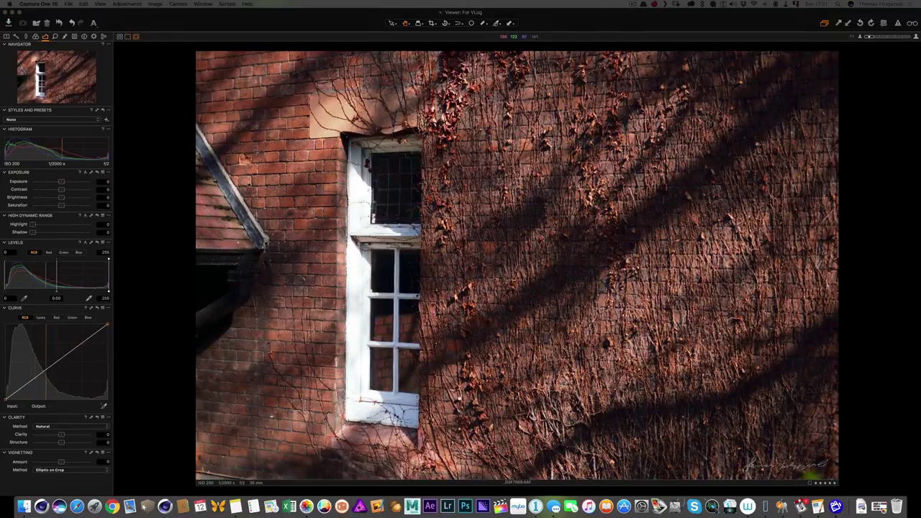
{"action": "left_click_drag", "start_coordinate": [33, 225], "coordinate": [61, 226]}
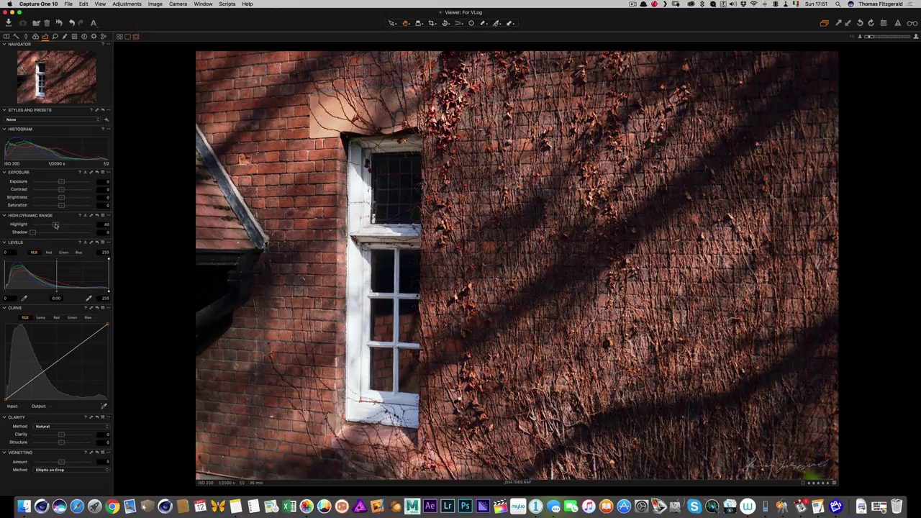
{"action": "left_click_drag", "start_coordinate": [61, 190], "coordinate": [67, 190]}
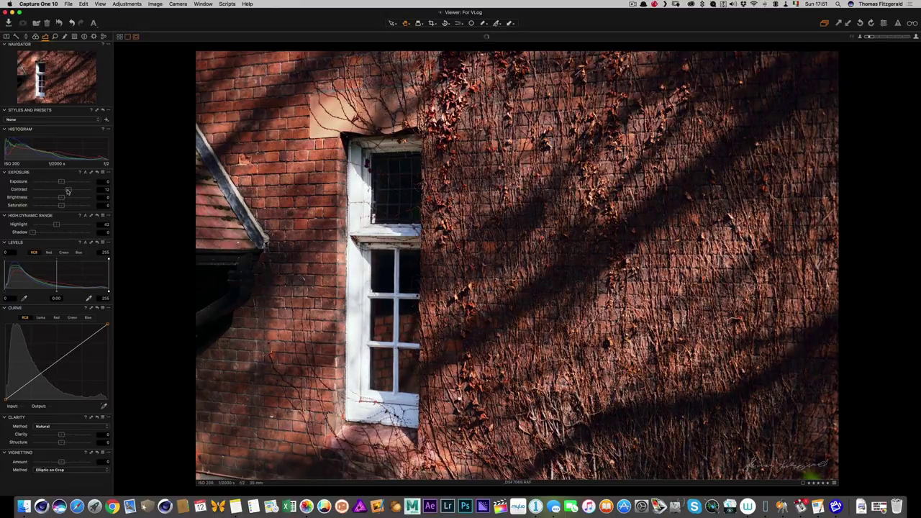
{"action": "left_click_drag", "start_coordinate": [61, 461], "coordinate": [69, 434]}
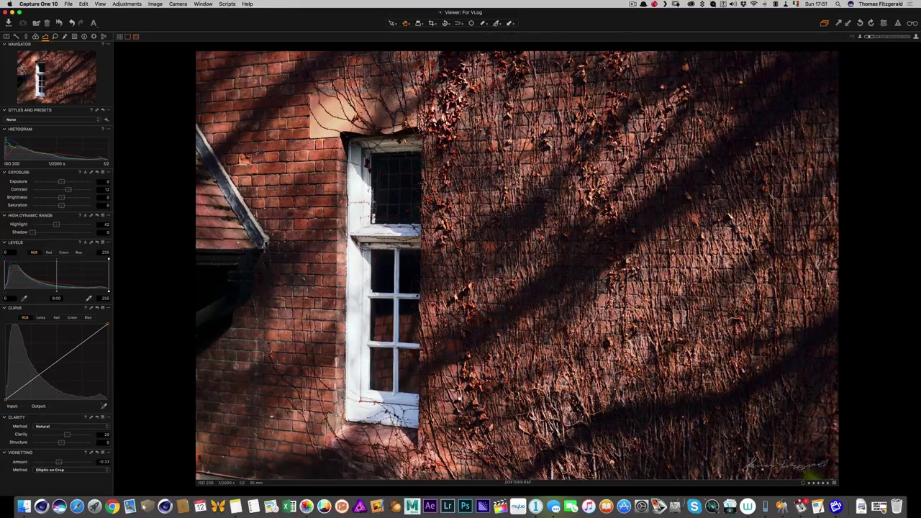
- On the close-up of the vine-covered bricks, set exposure to -0.15 and contrast to 14, and adjust vignetting and clarity
{"action": "key", "text": "Right"}
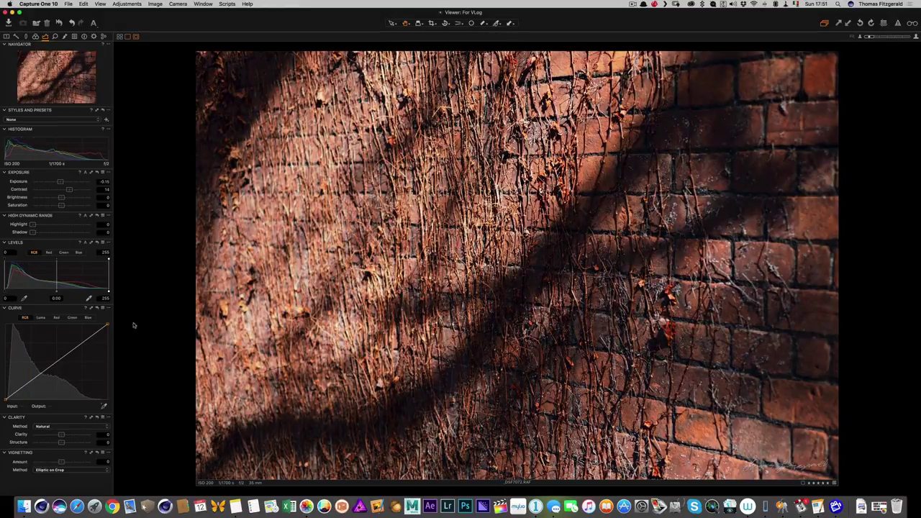
{"action": "left_click_drag", "start_coordinate": [59, 462], "coordinate": [67, 433]}
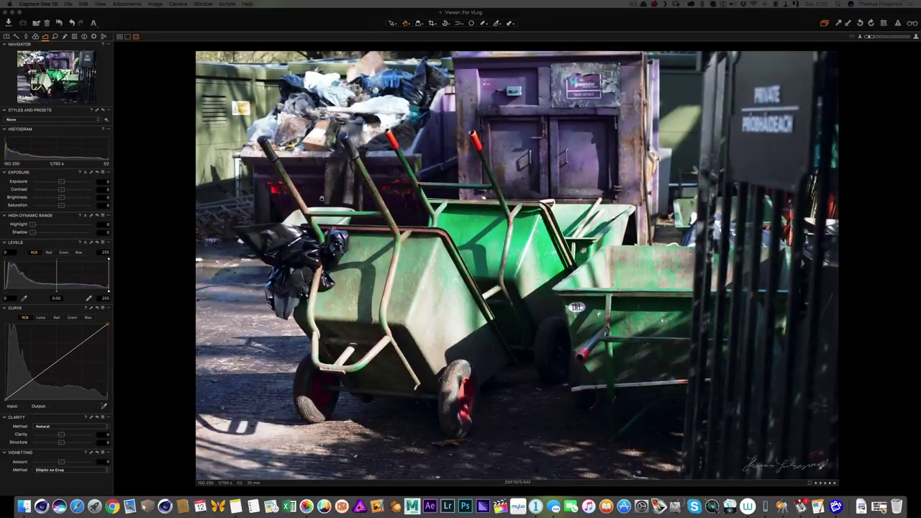
- On the green wheeled carts photo, set exposure to -0.38 and contrast to 9, and apply the Velvia High Contrast base characteristics preset
{"action": "left_click_drag", "start_coordinate": [61, 183], "coordinate": [58, 182]}
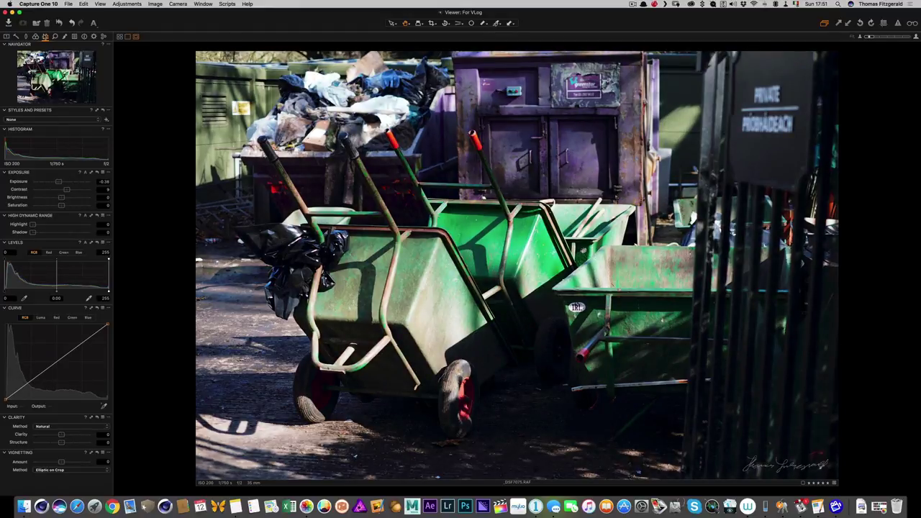
{"action": "left_click", "coordinate": [36, 36]}
{"action": "left_click", "coordinate": [102, 87]}
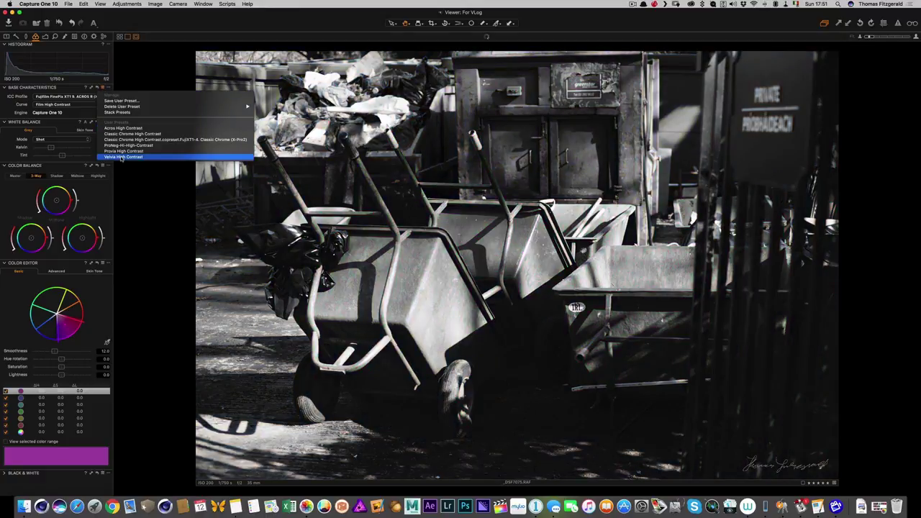
{"action": "left_click", "coordinate": [121, 157]}
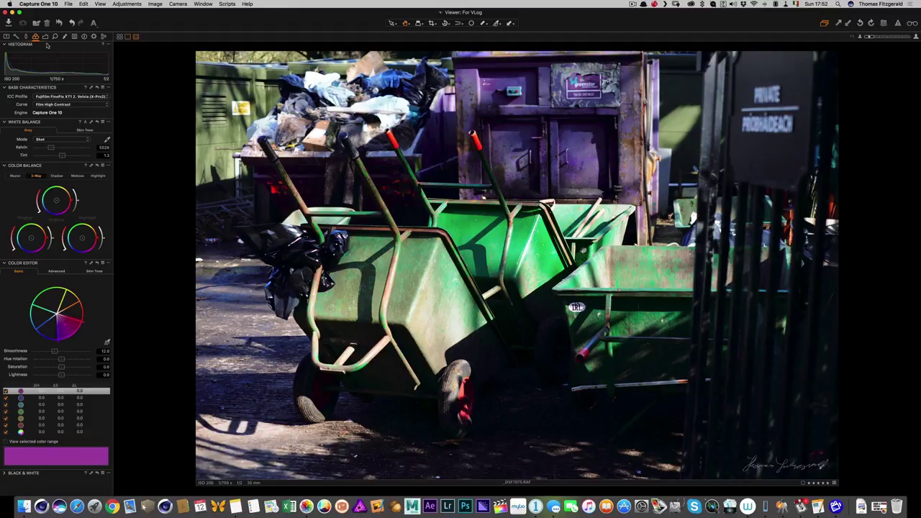
- Set the carts photo's highlight recovery to 17, shadow recovery to 14, clarity to 20 and vignetting to -0.29
{"action": "left_click", "coordinate": [44, 36]}
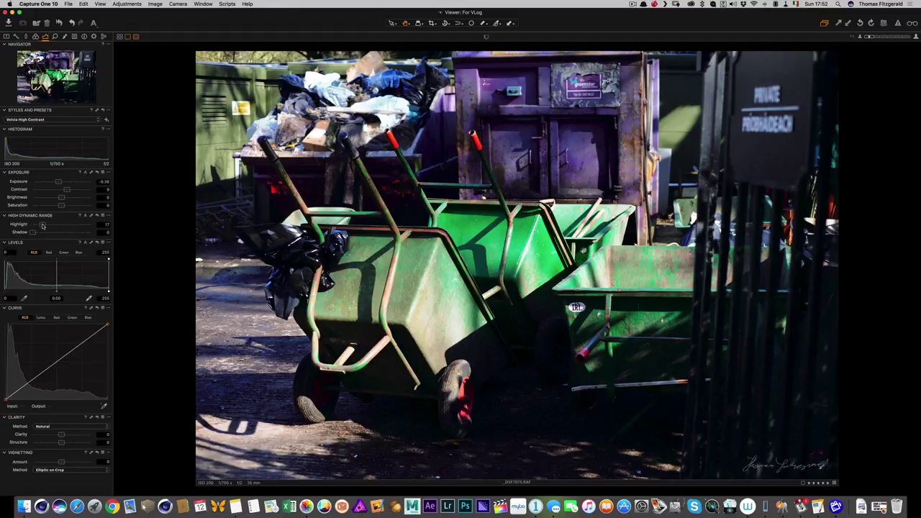
{"action": "left_click_drag", "start_coordinate": [33, 232], "coordinate": [41, 233]}
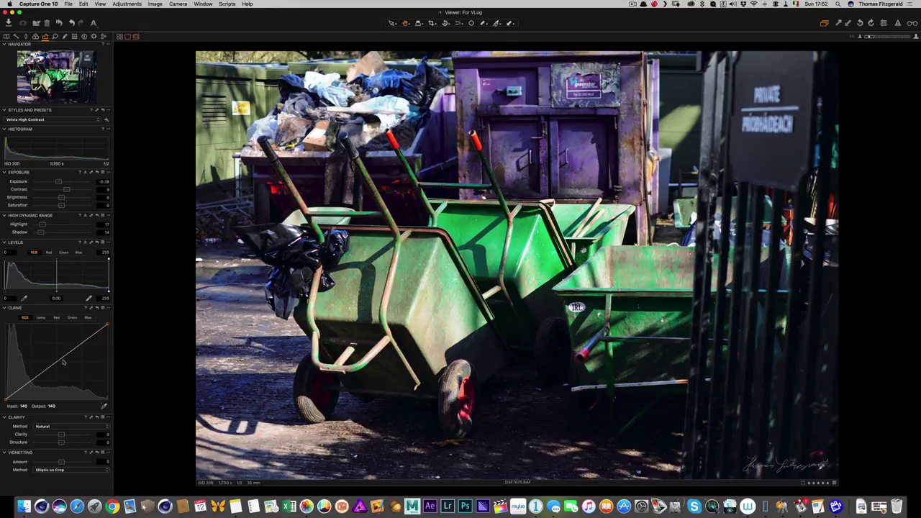
{"action": "left_click_drag", "start_coordinate": [61, 434], "coordinate": [60, 462]}
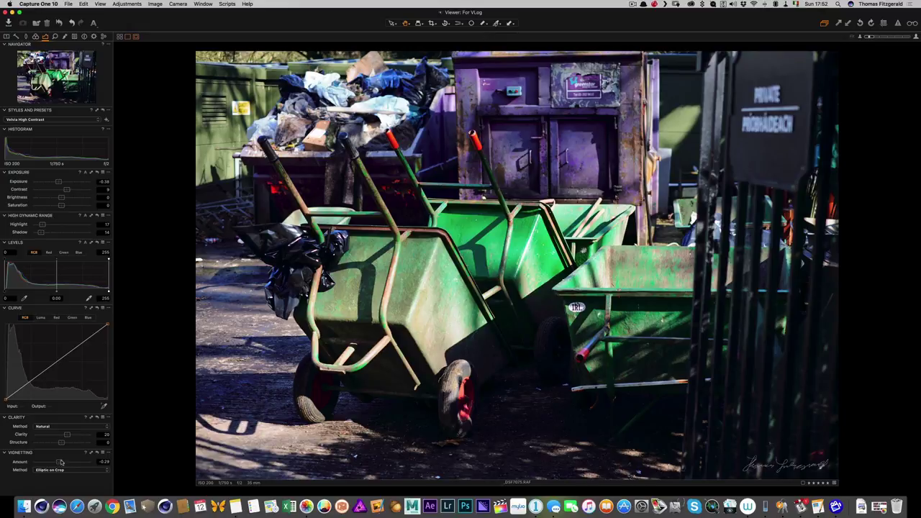
- Switch the carts photo's base characteristics preset to Provia High Contrast
{"action": "left_click", "coordinate": [36, 37]}
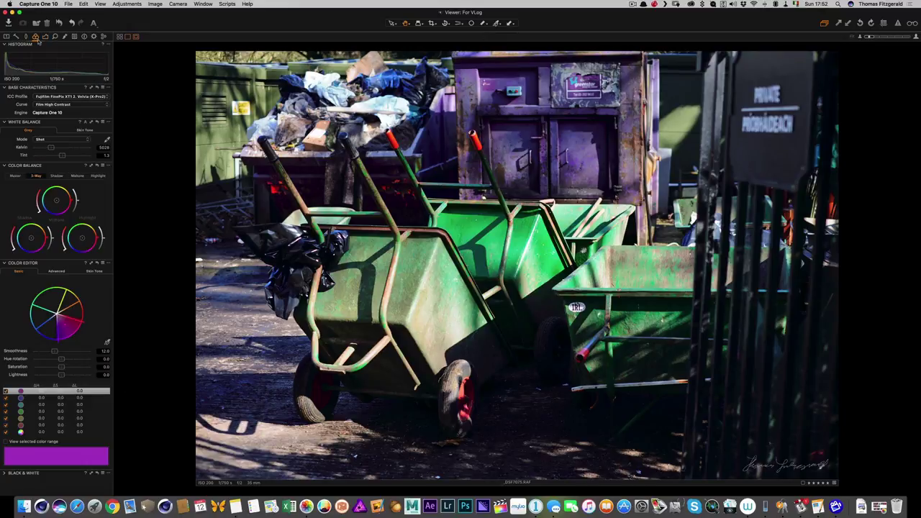
{"action": "left_click", "coordinate": [102, 87]}
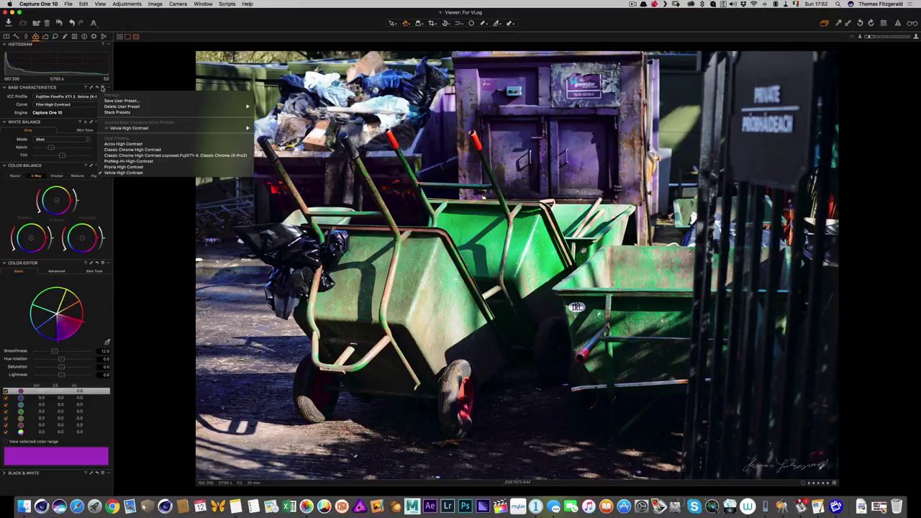
{"action": "left_click", "coordinate": [122, 168]}
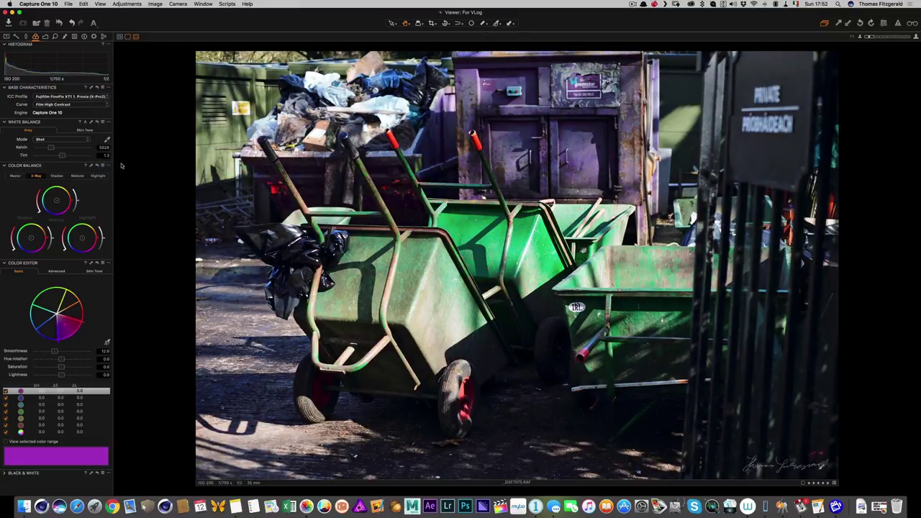
- In the basic Color Editor, reduce saturation of the purple range to -11.8 and the neighbouring blue range to -5.8
{"action": "left_click_drag", "start_coordinate": [60, 370], "coordinate": [60, 370]}
{"action": "mouse_move", "coordinate": [59, 369]}
{"action": "left_mouse_down"}
{"action": "mouse_move", "coordinate": [71, 370]}
{"action": "mouse_move", "coordinate": [49, 369]}
{"action": "mouse_move", "coordinate": [60, 369]}
{"action": "left_mouse_up"}
{"action": "left_click", "coordinate": [53, 340]}
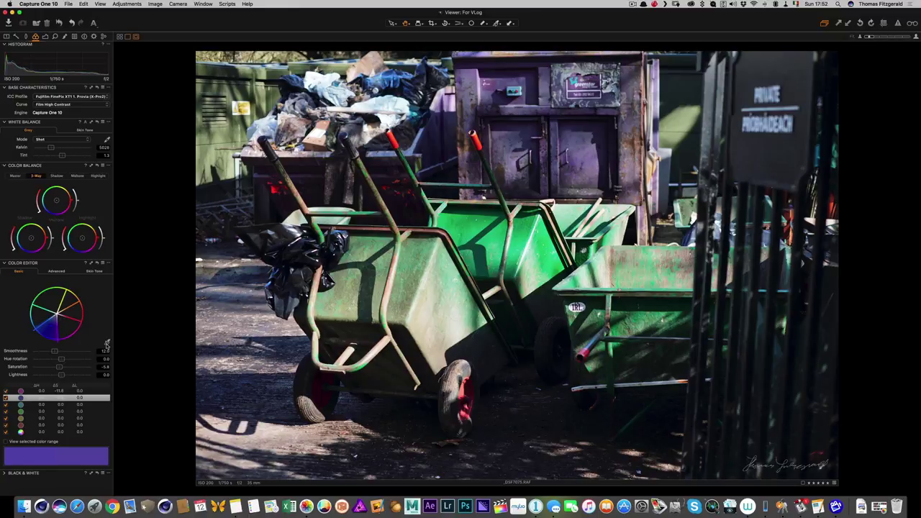
- Sample the purple container as an advanced Color Editor range, adjust its saturation, and return to the Pan tool on the wooden wall photo
{"action": "left_click", "coordinate": [62, 272]}
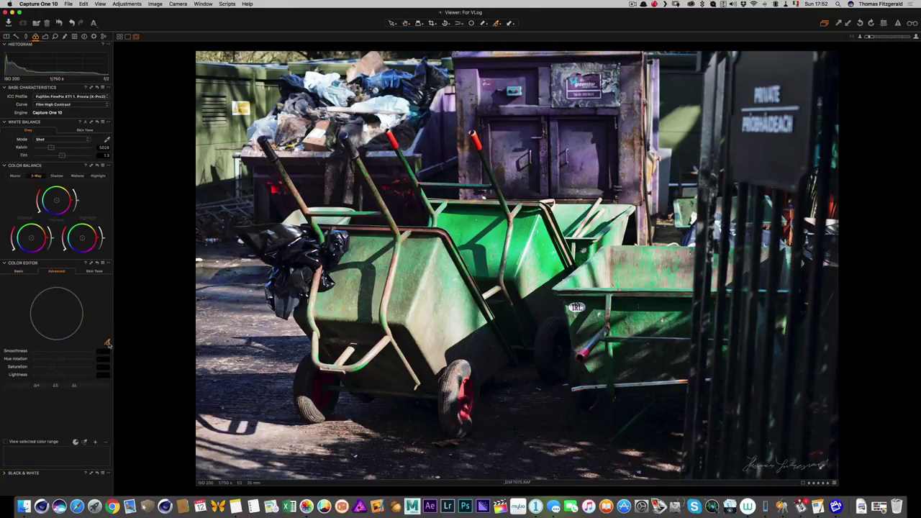
{"action": "left_click", "coordinate": [545, 131]}
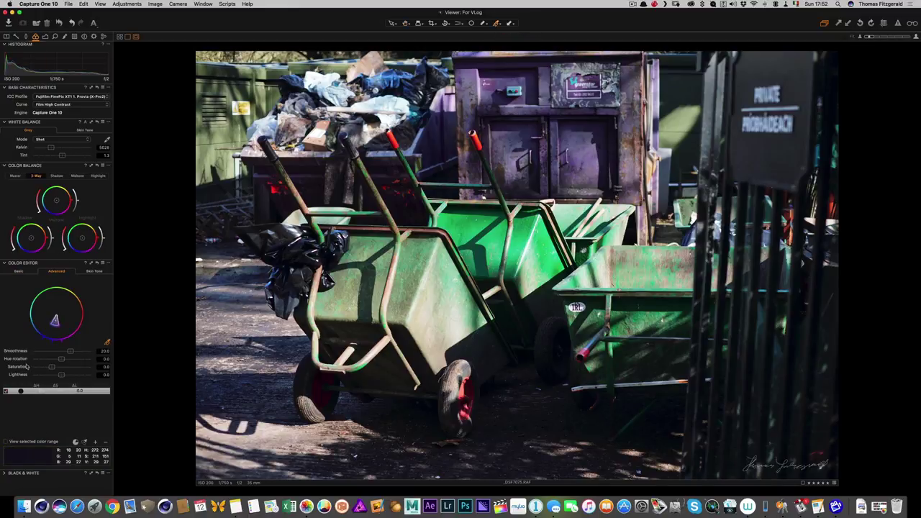
{"action": "mouse_move", "coordinate": [54, 370]}
{"action": "left_mouse_down"}
{"action": "mouse_move", "coordinate": [70, 369]}
{"action": "mouse_move", "coordinate": [59, 369]}
{"action": "left_mouse_up"}
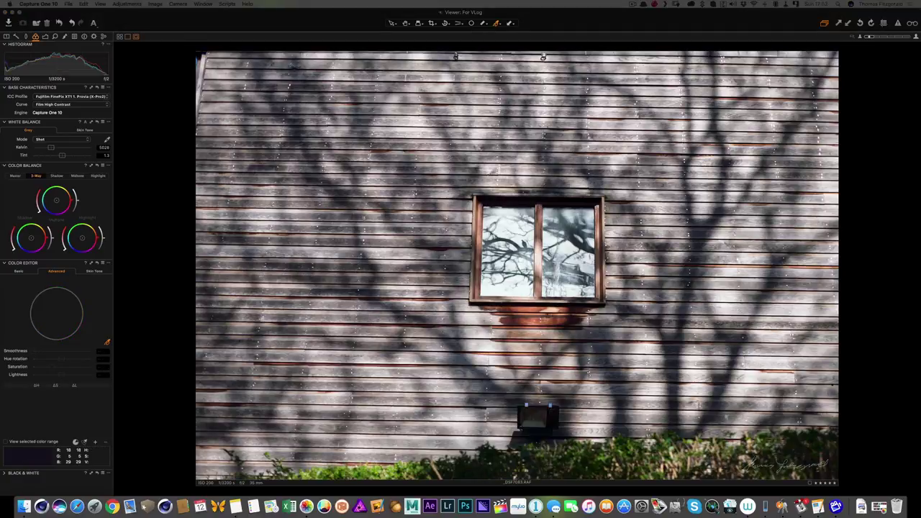
{"action": "left_click", "coordinate": [405, 23]}
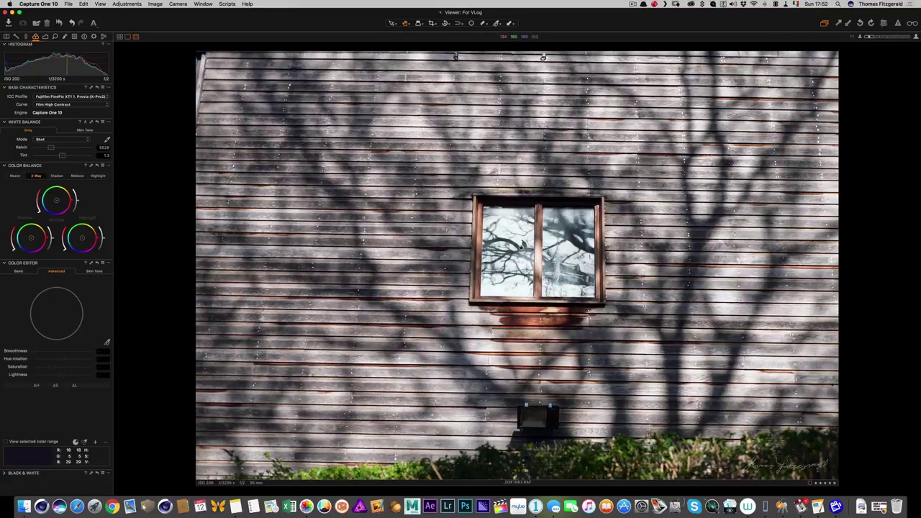
- Place the four guide points of the full Keystone tool on the outer corners of the window frame in the wooden wall photo
{"action": "double_click", "coordinate": [522, 246]}
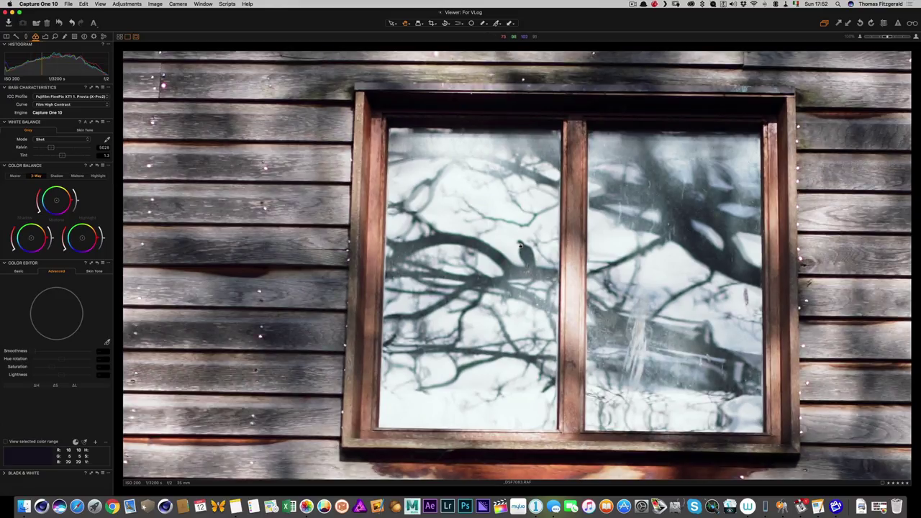
{"action": "double_click", "coordinate": [520, 245]}
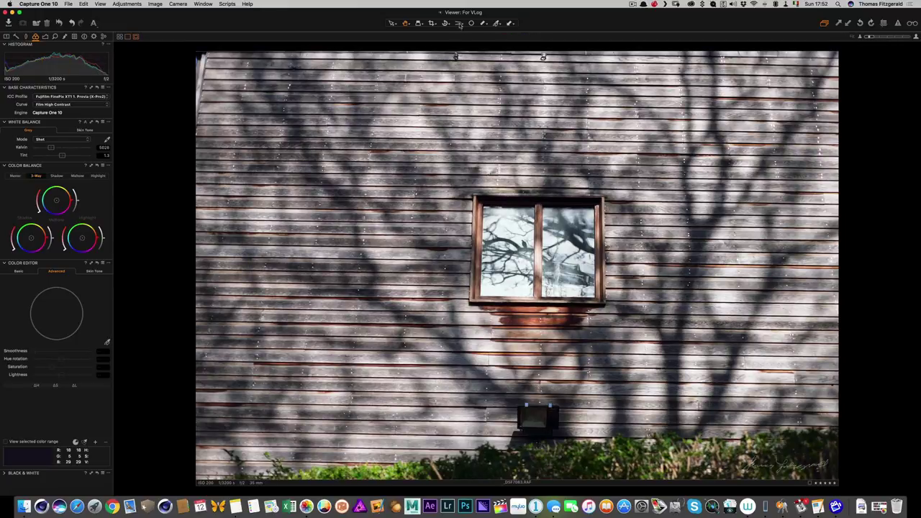
{"action": "left_click", "coordinate": [460, 23]}
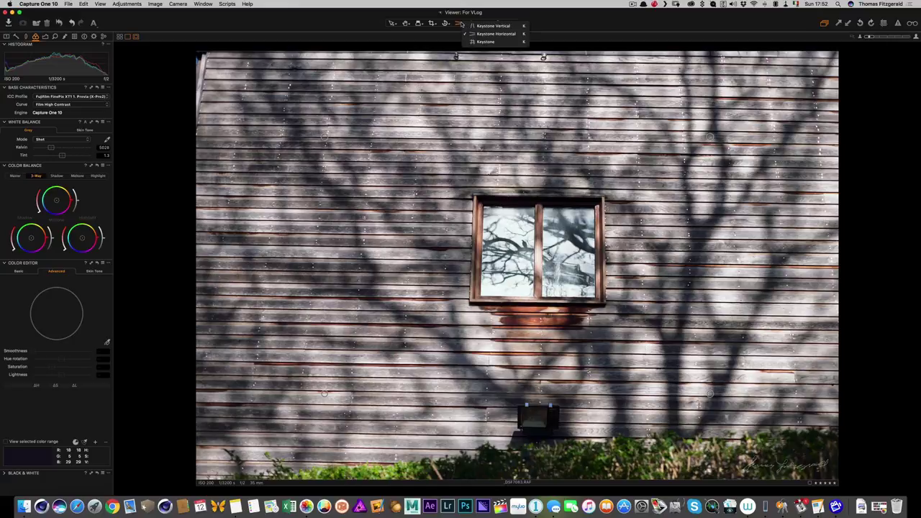
{"action": "left_click", "coordinate": [484, 42]}
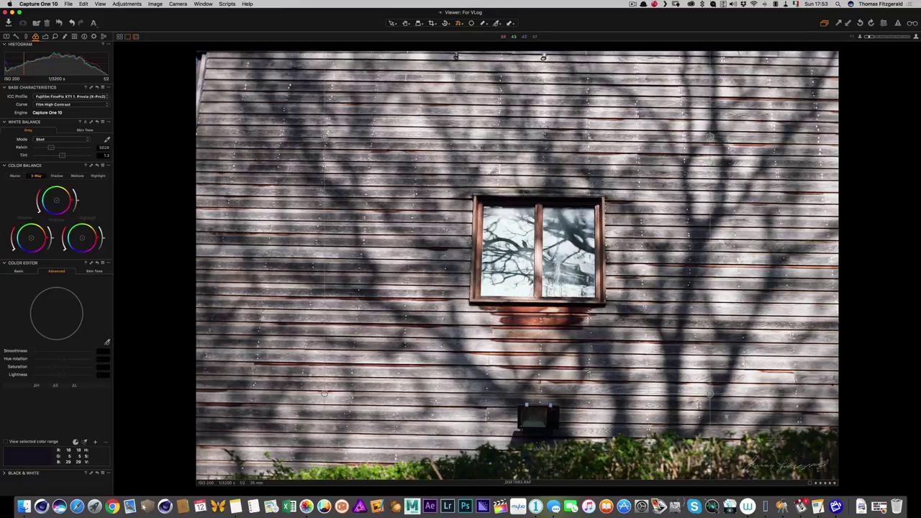
{"action": "left_click", "coordinate": [325, 137]}
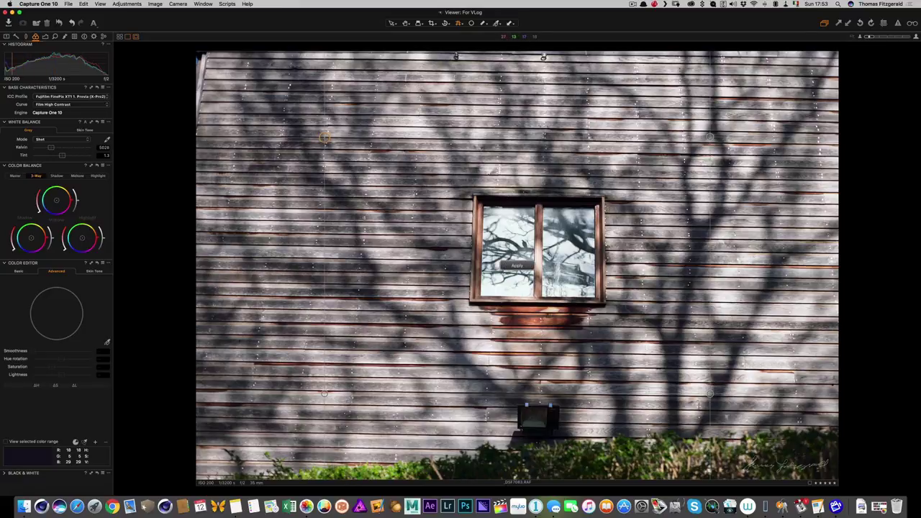
{"action": "left_click_drag", "start_coordinate": [324, 136], "coordinate": [471, 192]}
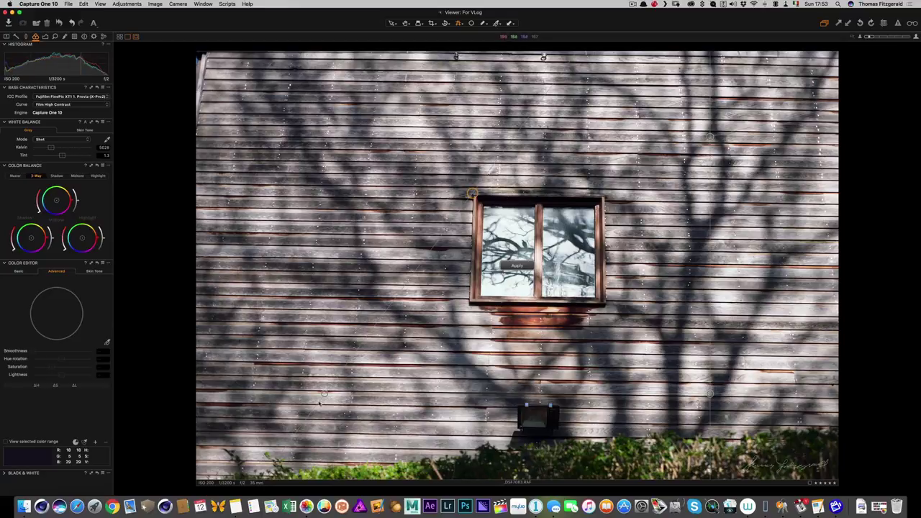
{"action": "left_click_drag", "start_coordinate": [342, 385], "coordinate": [469, 302]}
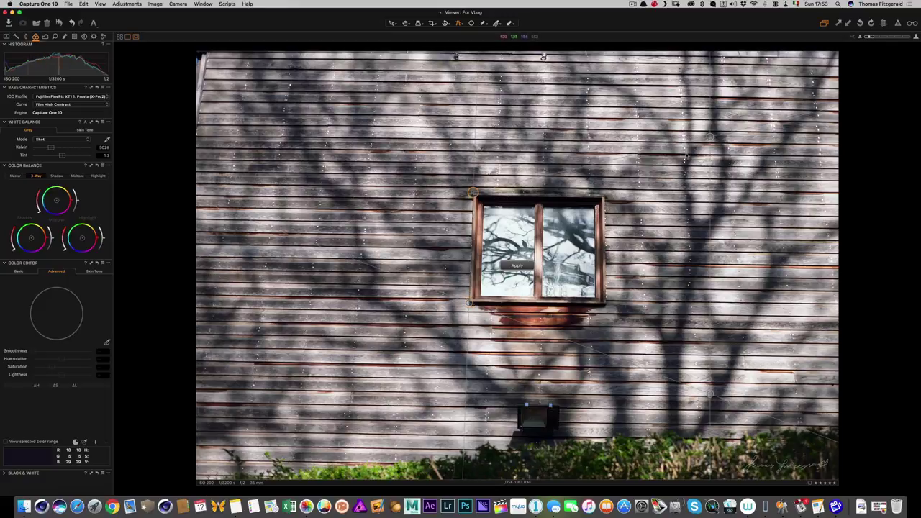
{"action": "left_click_drag", "start_coordinate": [710, 135], "coordinate": [605, 192]}
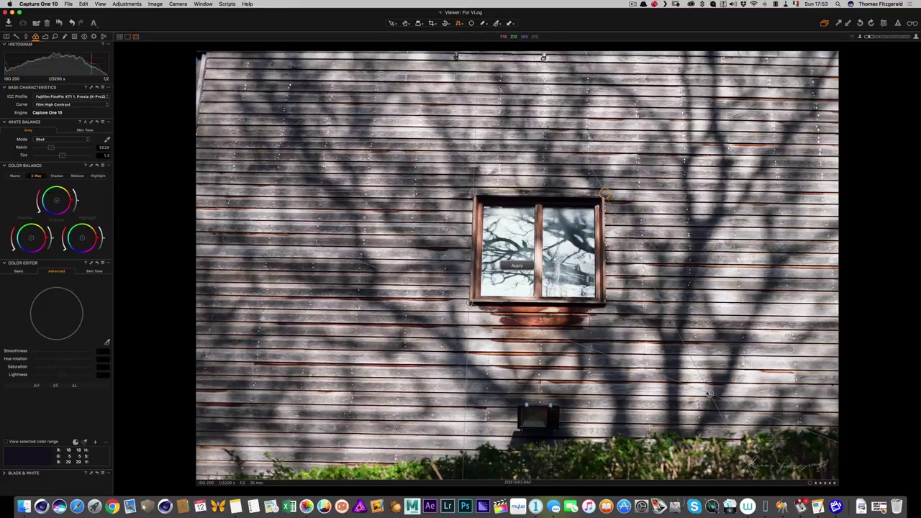
{"action": "left_click_drag", "start_coordinate": [647, 358], "coordinate": [606, 304]}
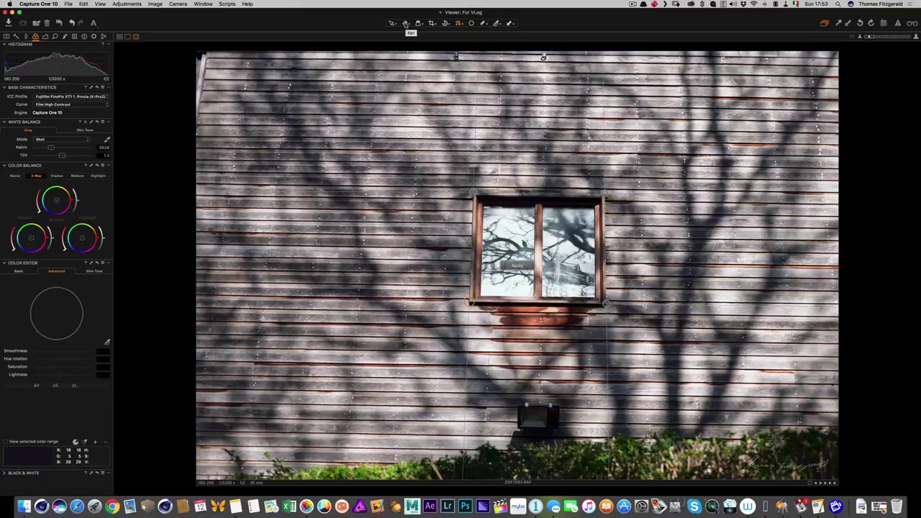
- Apply the combined vertical and horizontal keystone correction based on the window-frame guides
{"action": "left_click", "coordinate": [406, 23]}
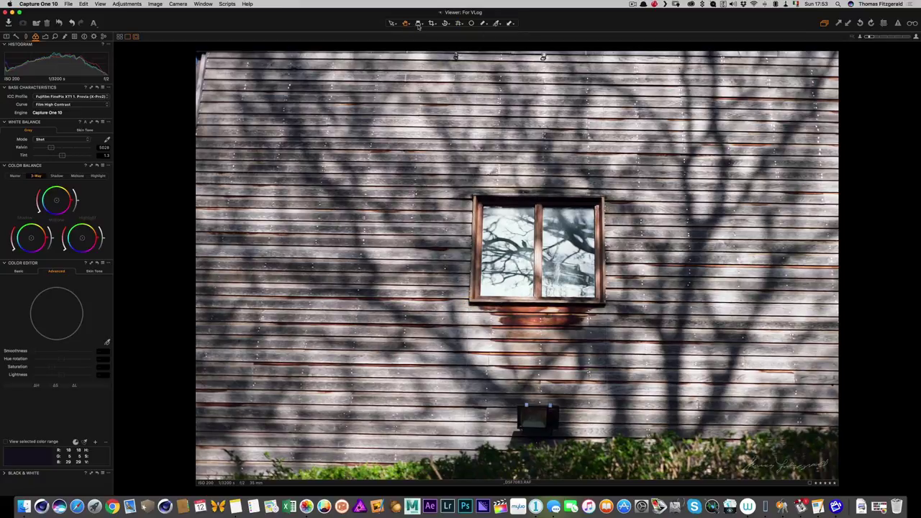
{"action": "left_click", "coordinate": [459, 23]}
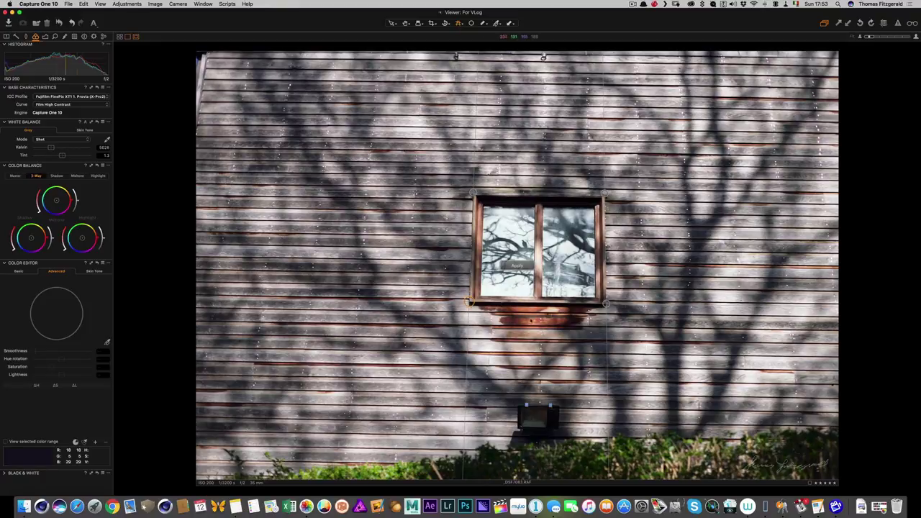
{"action": "left_click", "coordinate": [517, 265]}
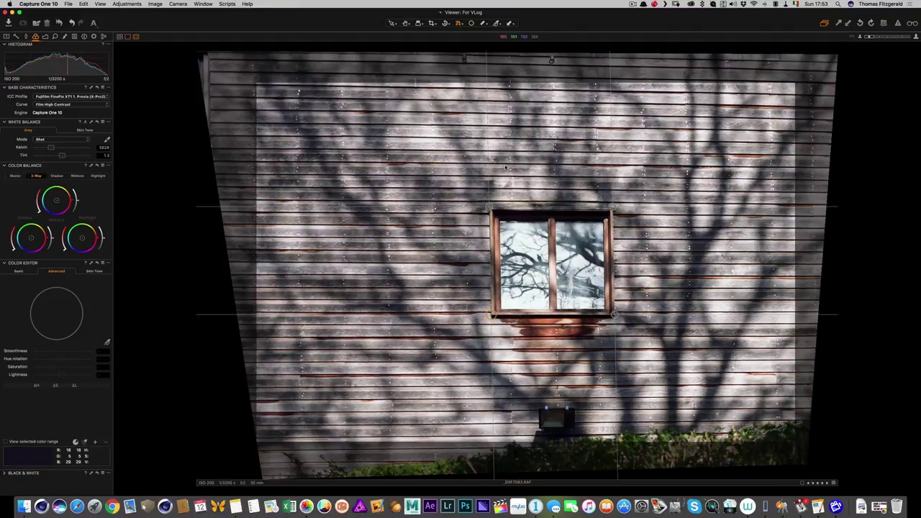
- Fine-tune the keystone guide points at the window frame's upper and lower-left corners and reapply the correction
{"action": "left_click", "coordinate": [490, 207]}
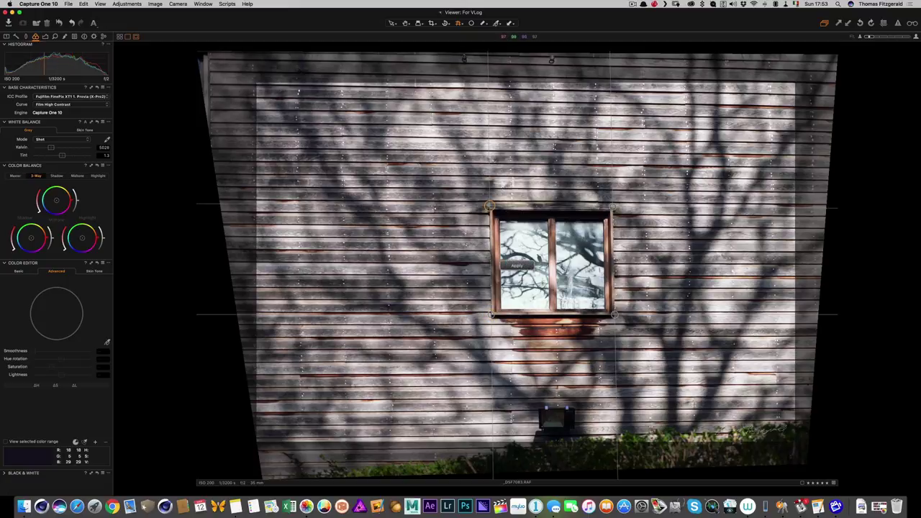
{"action": "left_click_drag", "start_coordinate": [490, 313], "coordinate": [490, 315]}
{"action": "left_click_drag", "start_coordinate": [489, 207], "coordinate": [488, 207]}
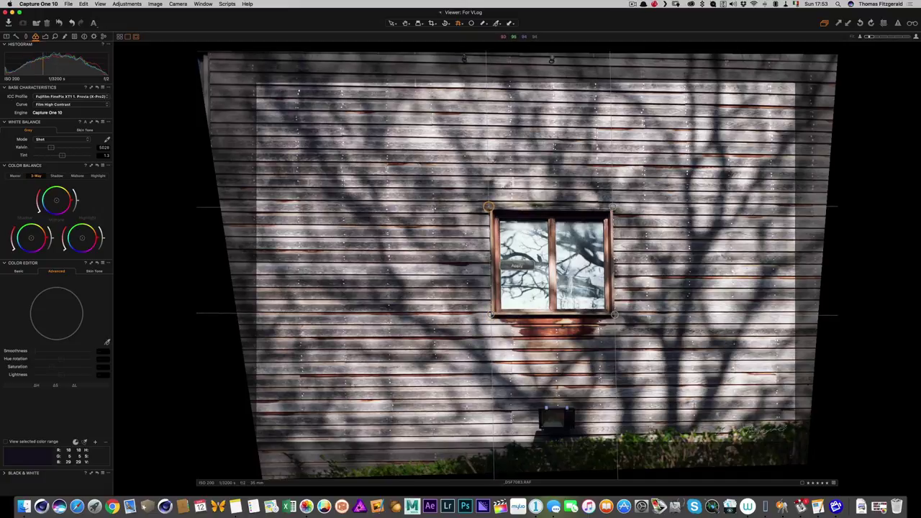
{"action": "left_click_drag", "start_coordinate": [612, 207], "coordinate": [612, 208]}
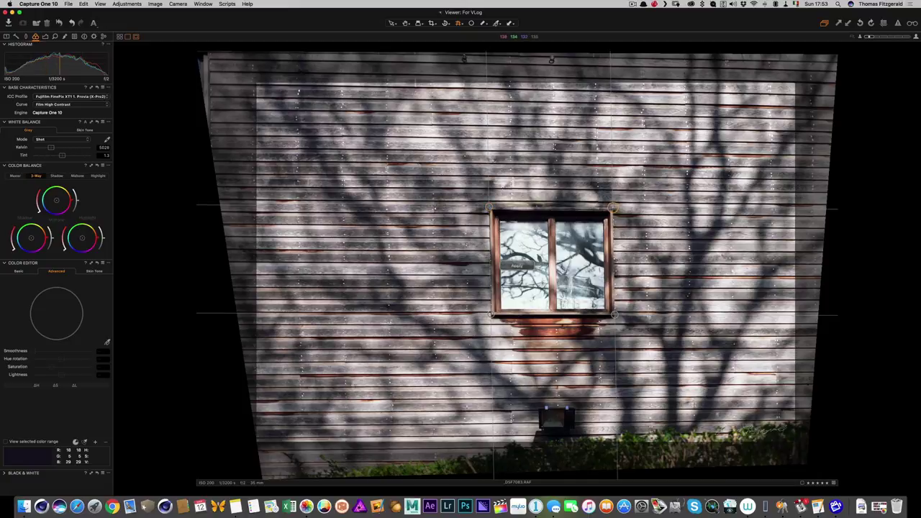
{"action": "left_click", "coordinate": [916, 37]}
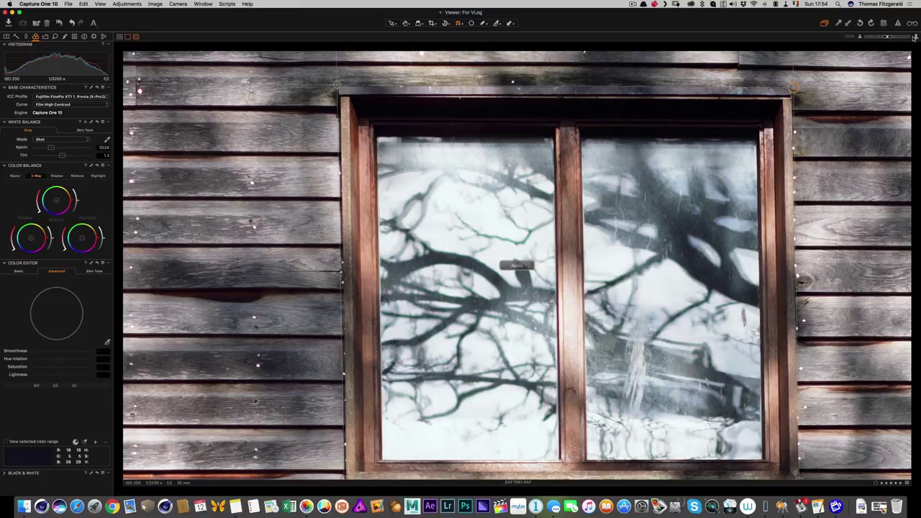
{"action": "left_click_drag", "start_coordinate": [336, 85], "coordinate": [339, 85]}
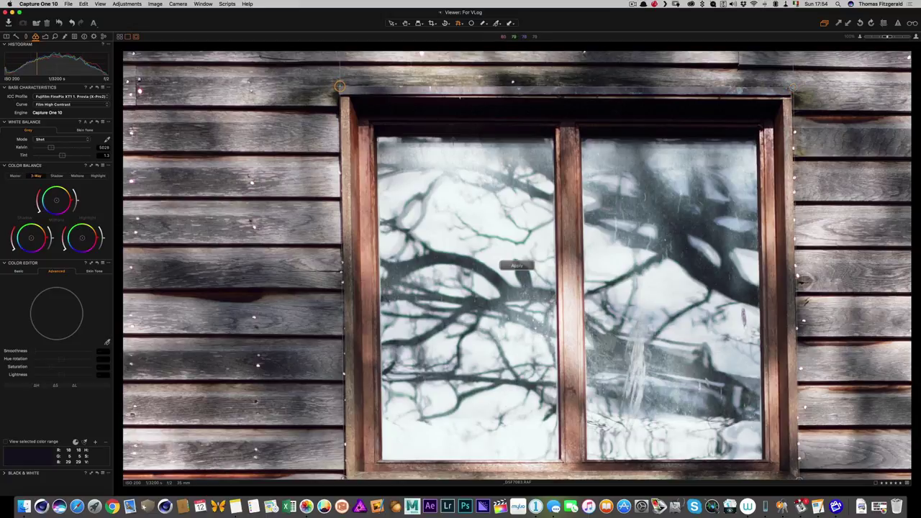
{"action": "left_click_drag", "start_coordinate": [792, 87], "coordinate": [792, 88]}
{"action": "left_click", "coordinate": [516, 266]}
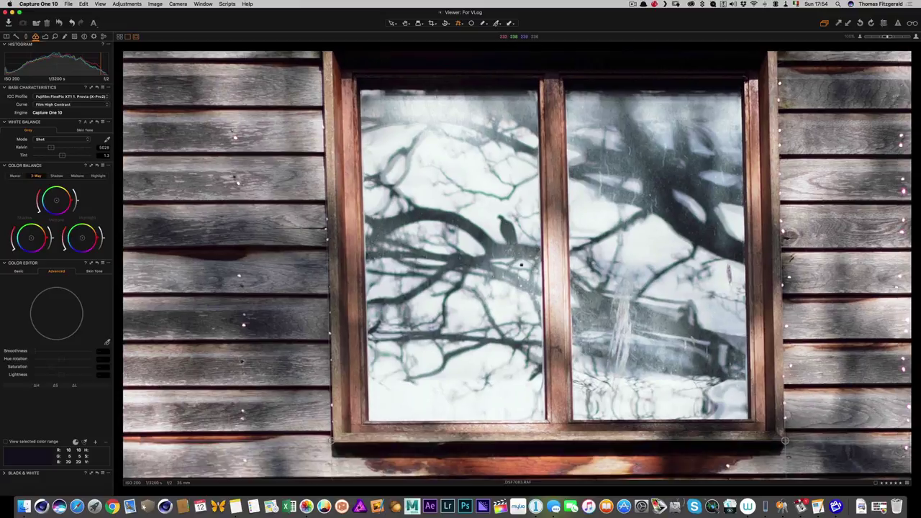
- Adjust the keystone guides at the window frame's two lower corners, reapply the correction and return to the Pan tool
{"action": "left_click", "coordinate": [784, 441]}
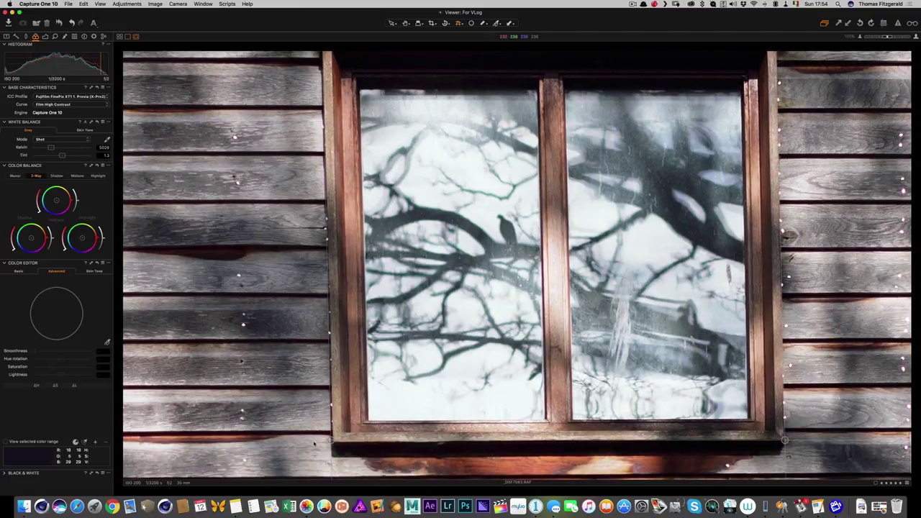
{"action": "left_click", "coordinate": [332, 443]}
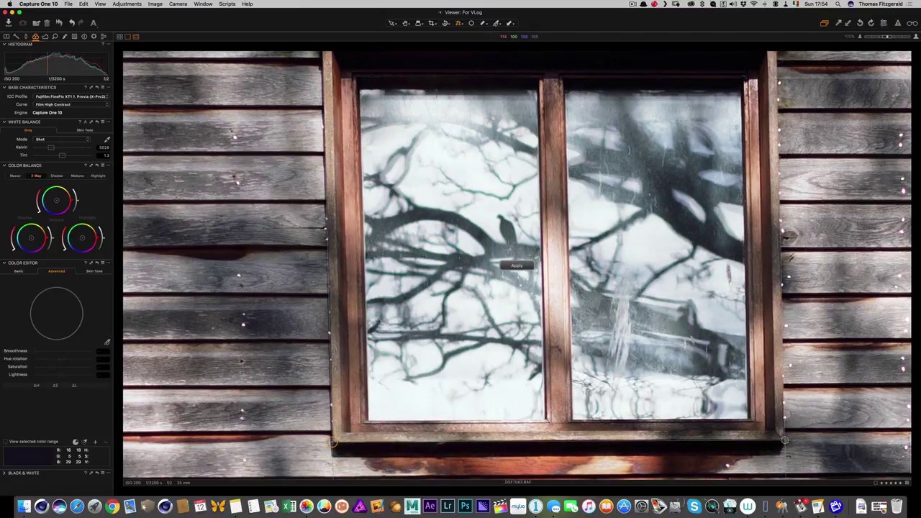
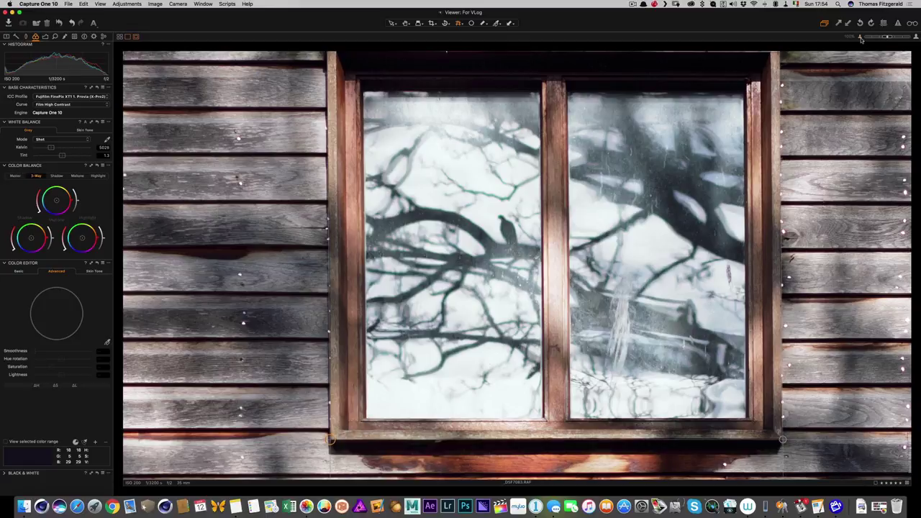
{"action": "left_click", "coordinate": [861, 38]}
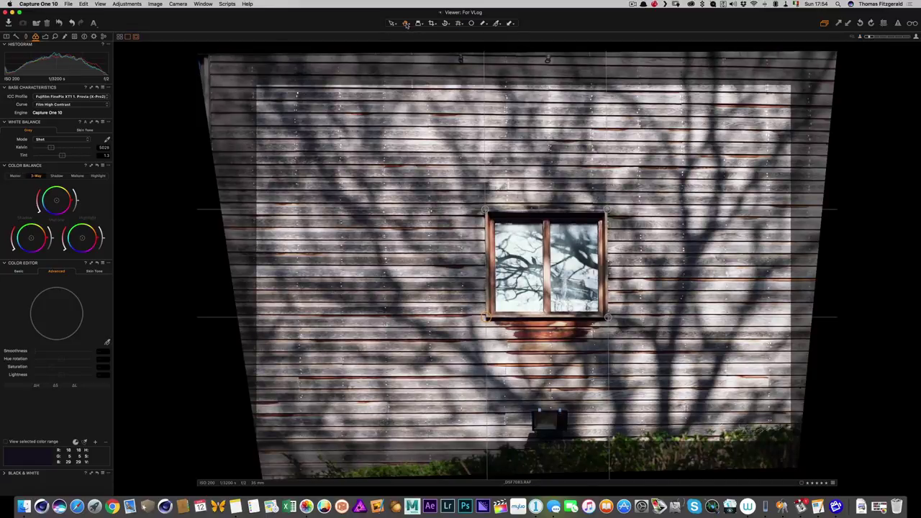
{"action": "left_click", "coordinate": [406, 24]}
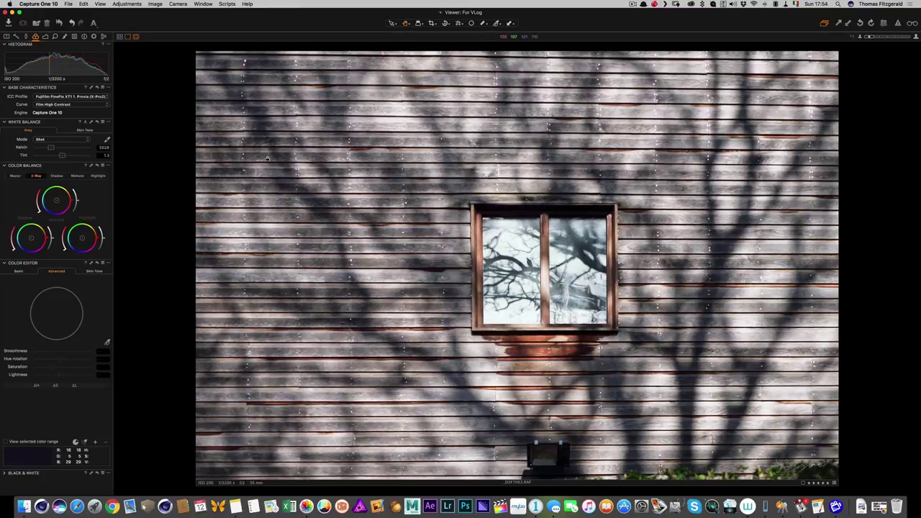
- Set purple fringing Defringe to 100% to clean the coloured fringes on the wall's nail heads
{"action": "left_click", "coordinate": [364, 243]}
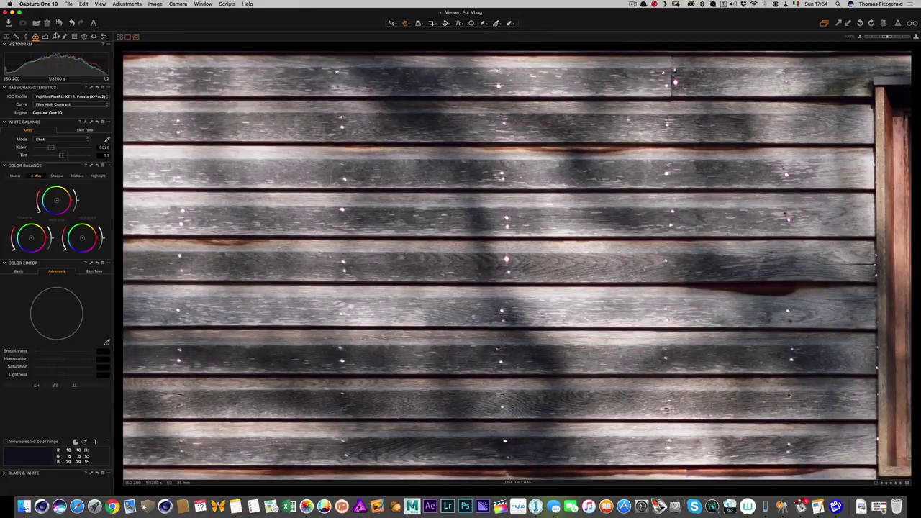
{"action": "left_click", "coordinate": [26, 36]}
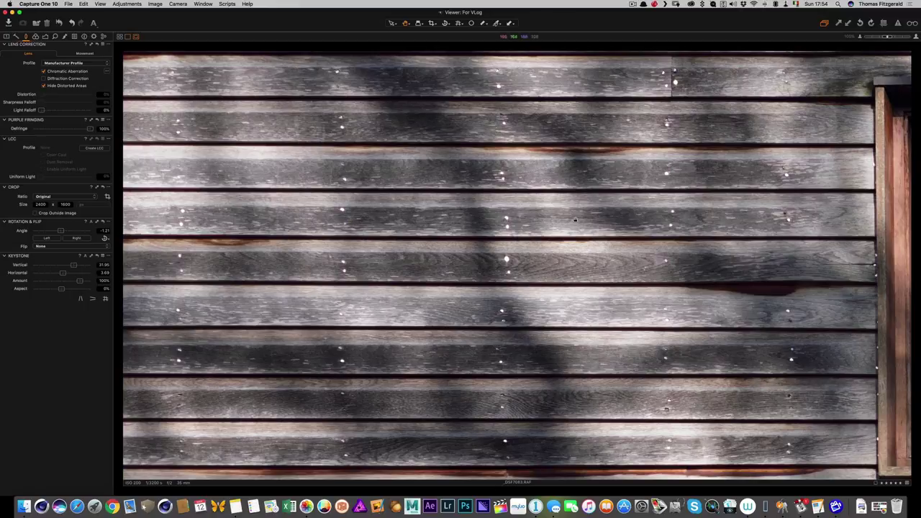
{"action": "left_click", "coordinate": [557, 191]}
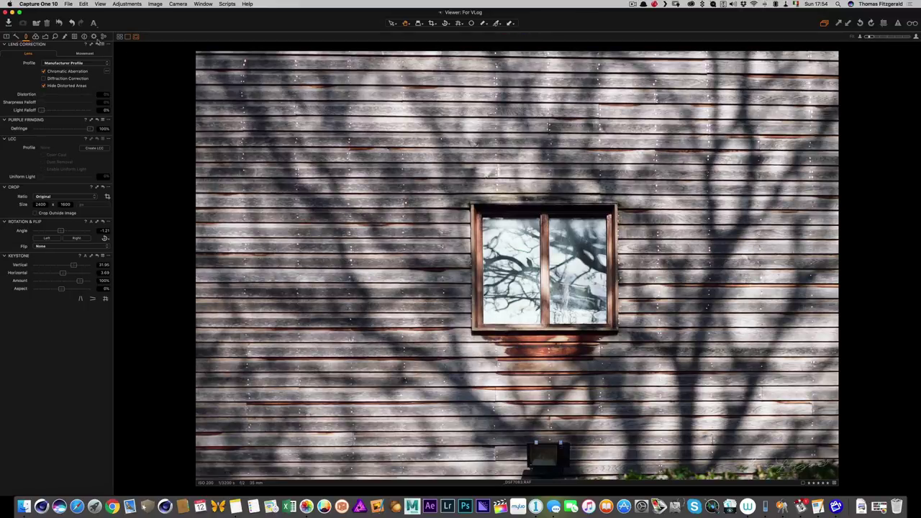
- Darken the wall photo's shadows with the shadow lightness control of the 3-way Color Balance
{"action": "left_click", "coordinate": [37, 37]}
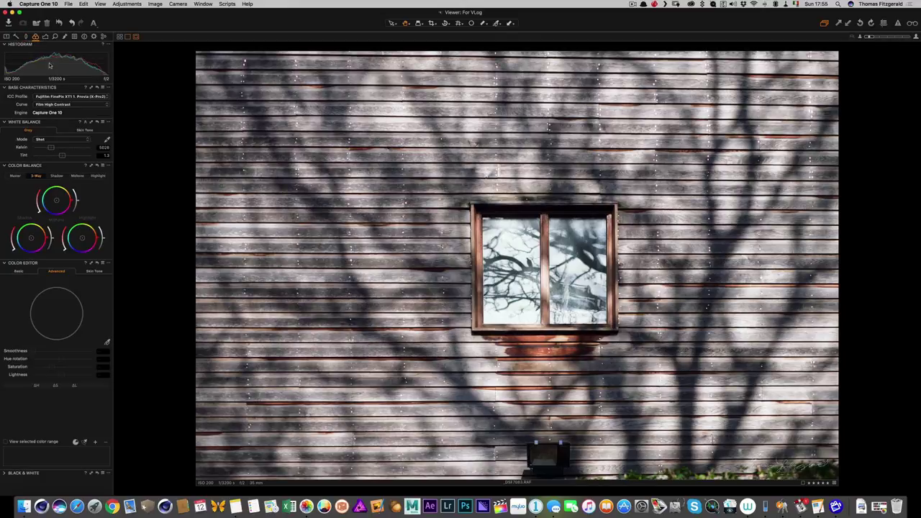
{"action": "left_click", "coordinate": [46, 36]}
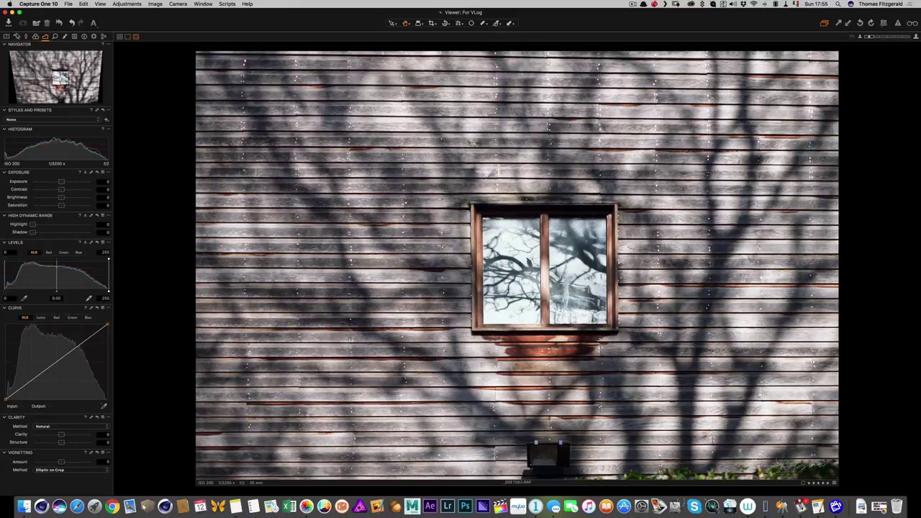
{"action": "left_click", "coordinate": [36, 38]}
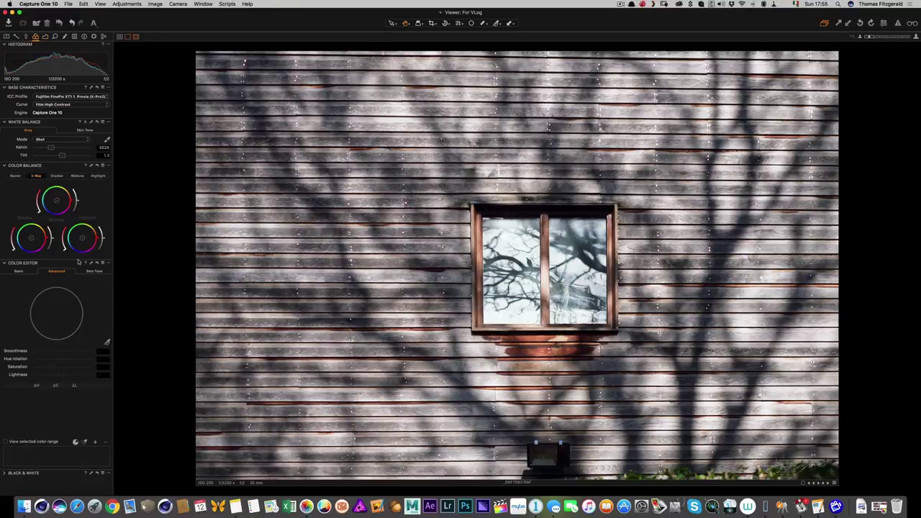
{"action": "left_click_drag", "start_coordinate": [52, 242], "coordinate": [51, 249]}
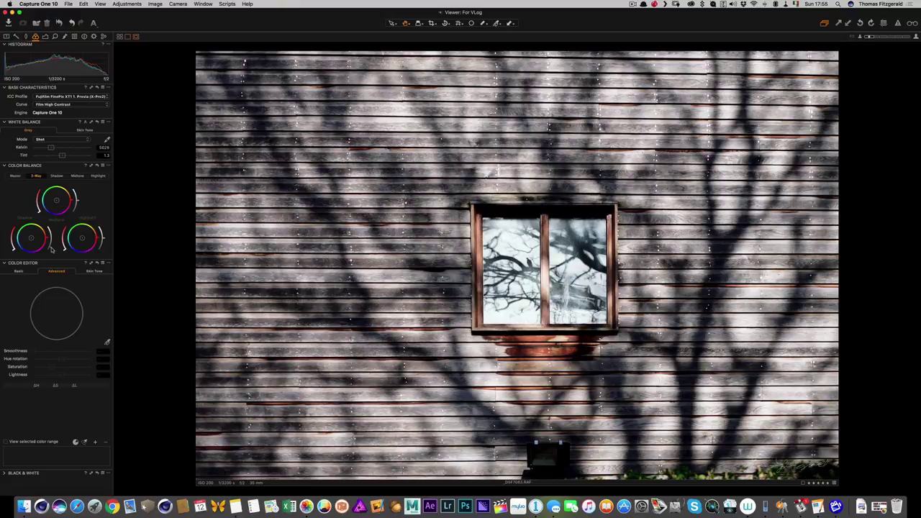
- Crop the wall photo tighter from its upper-left corner, shift the crop upward to exclude the hedge, and return to the Pan tool
{"action": "left_click", "coordinate": [433, 24]}
{"action": "left_click_drag", "start_coordinate": [256, 85], "coordinate": [297, 118]}
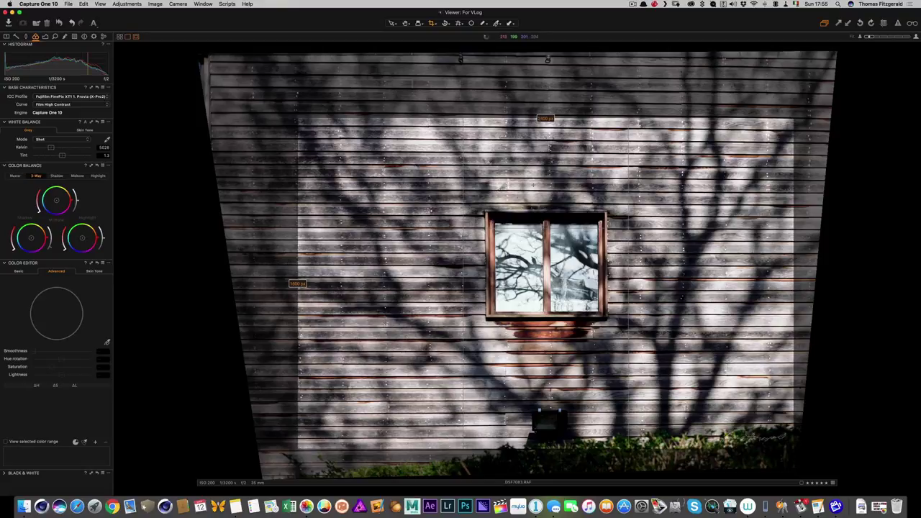
{"action": "left_click_drag", "start_coordinate": [297, 118], "coordinate": [297, 120]}
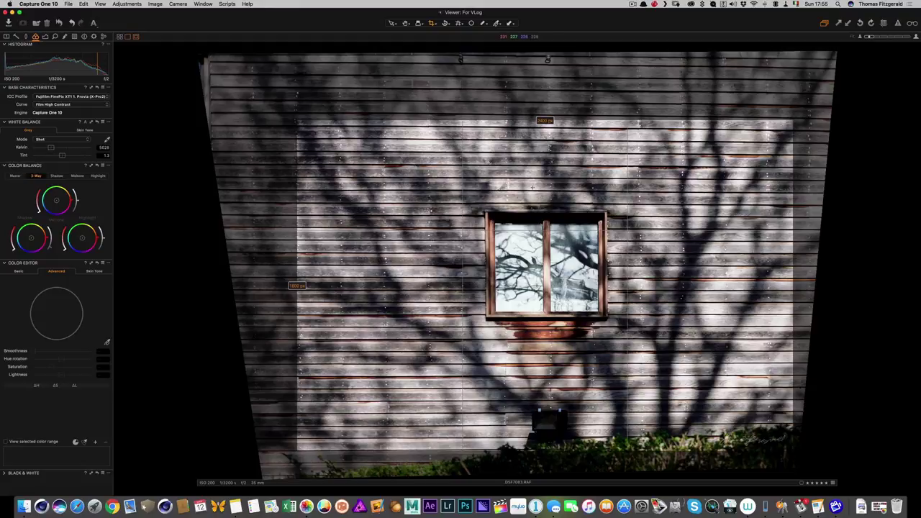
{"action": "left_click_drag", "start_coordinate": [533, 187], "coordinate": [533, 165]}
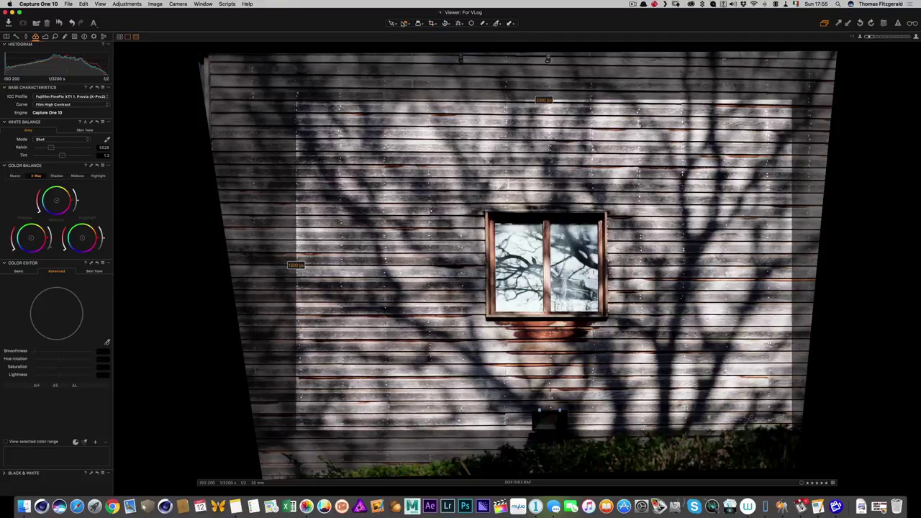
{"action": "left_click", "coordinate": [403, 24]}
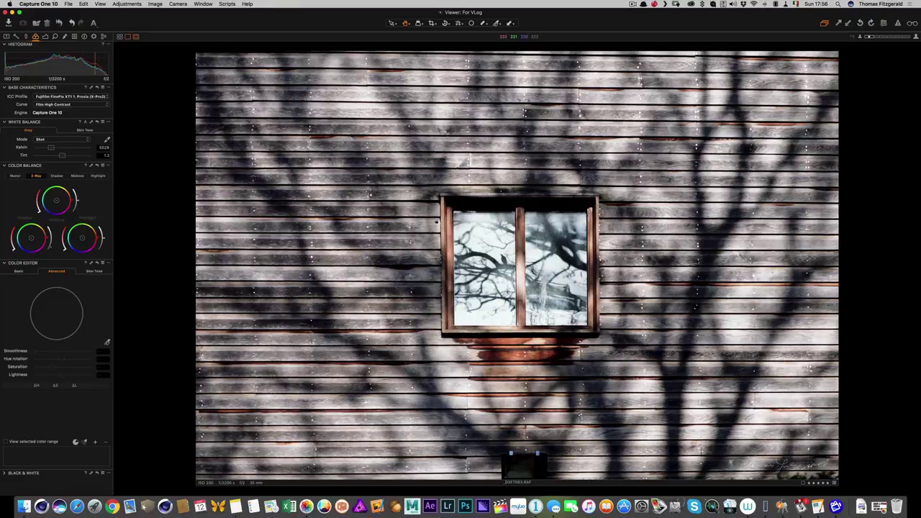
- Set the wall photo's vignetting amount to about -0.30 and its clarity to 10
{"action": "left_click", "coordinate": [45, 36]}
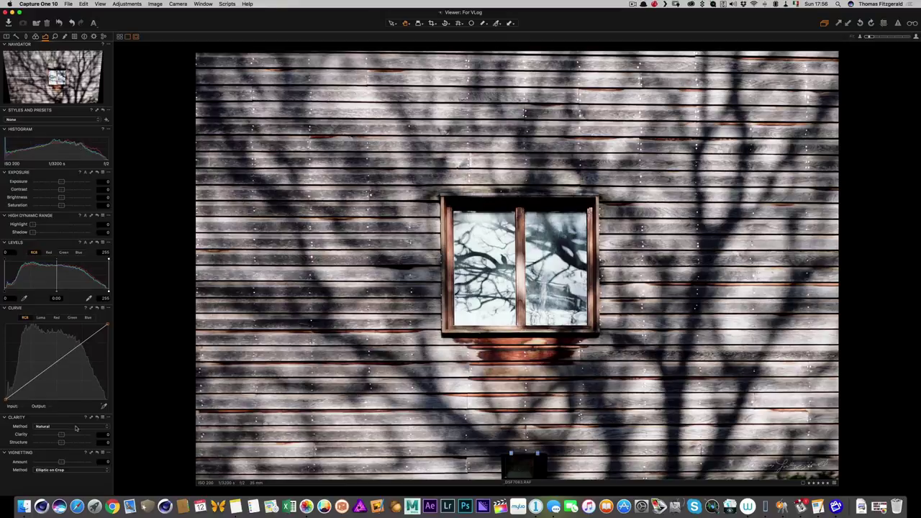
{"action": "left_click_drag", "start_coordinate": [61, 461], "coordinate": [67, 435]}
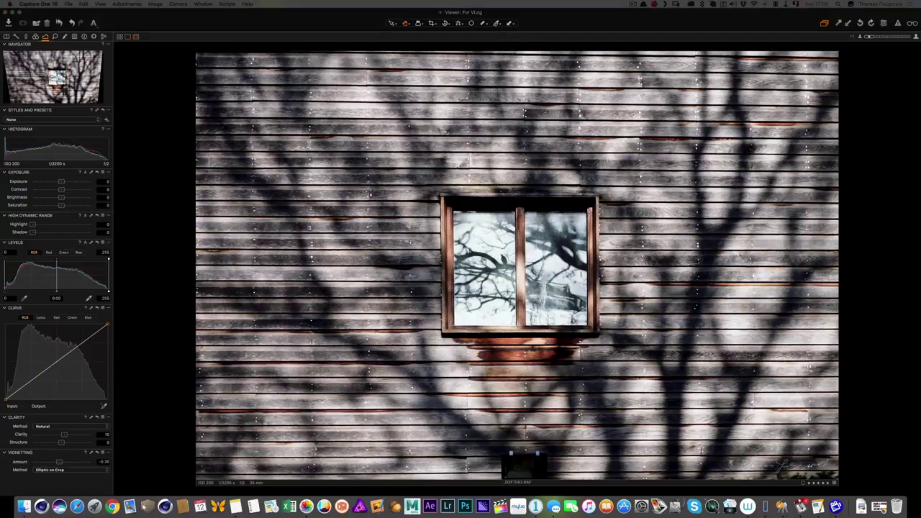
- Adjust exposure and contrast on the flying birds photo, and set the gull photo to exposure -0.6 and contrast 15
{"action": "key", "text": "Right"}
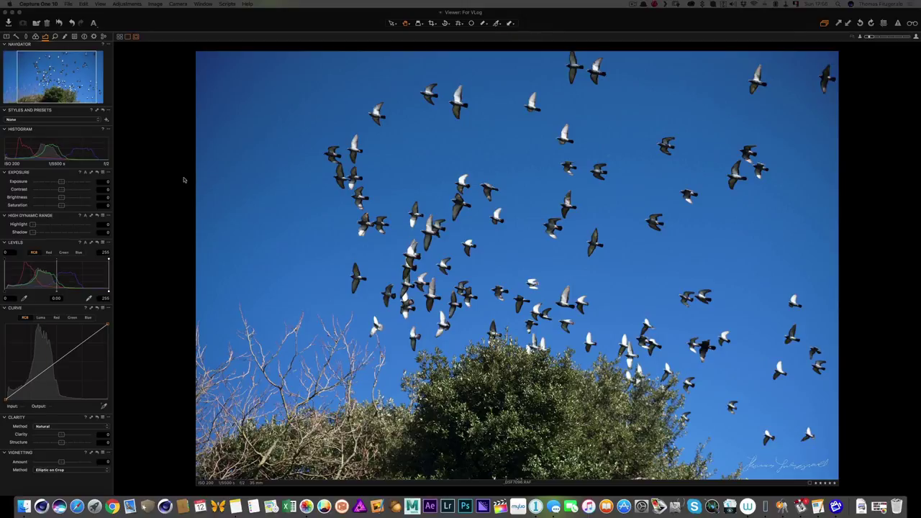
{"action": "left_click_drag", "start_coordinate": [67, 191], "coordinate": [60, 182]}
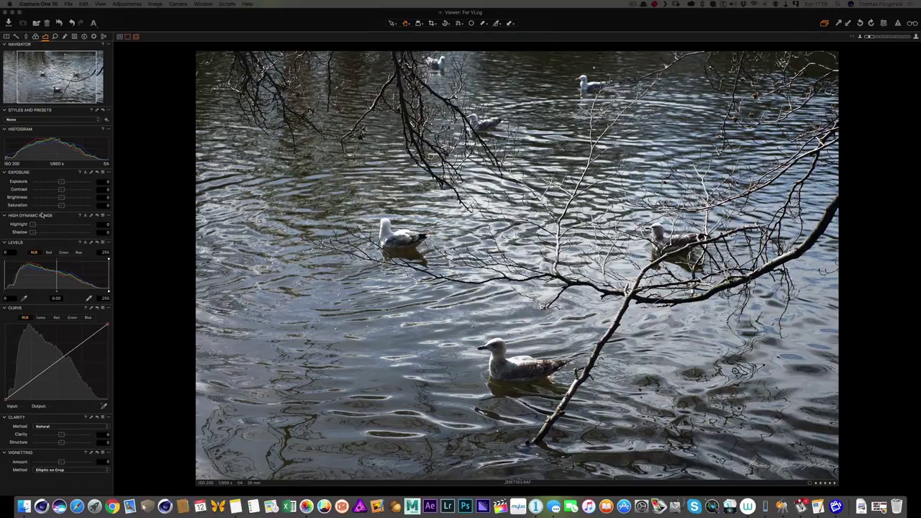
{"action": "left_click_drag", "start_coordinate": [58, 184], "coordinate": [69, 193]}
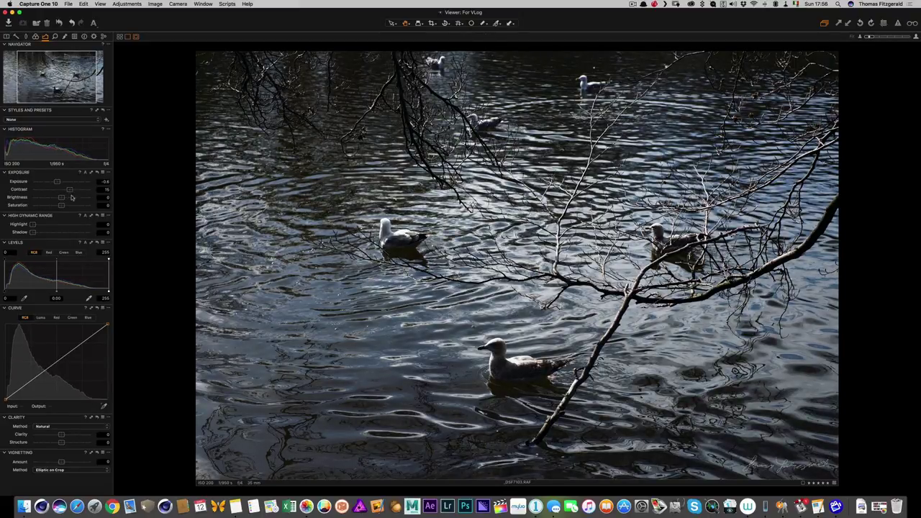
{"action": "left_click_drag", "start_coordinate": [4, 292], "coordinate": [0, 292]}
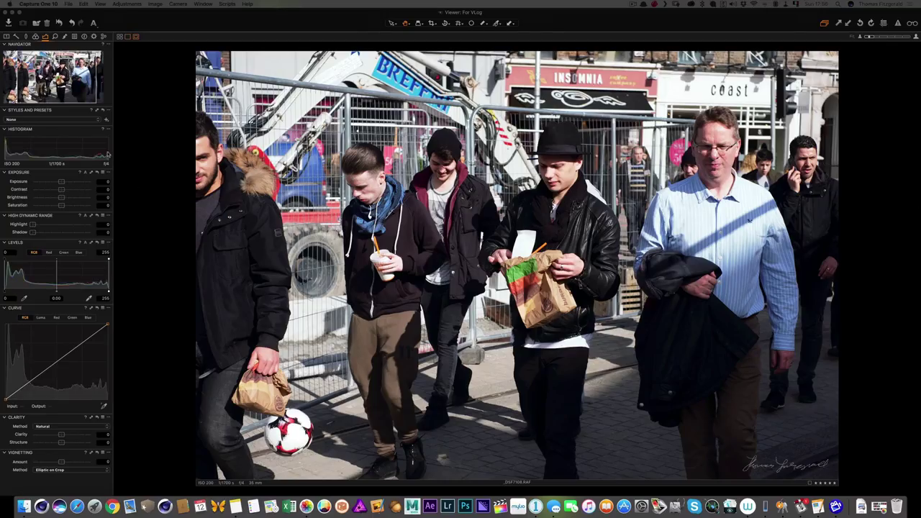
- Set the photo of men by the construction fence to exposure -0.25, contrast 10, shadow recovery 5, vignetting -0.49 and clarity 6
{"action": "left_click", "coordinate": [61, 181]}
{"action": "left_click_drag", "start_coordinate": [62, 182], "coordinate": [60, 181]}
{"action": "left_click", "coordinate": [69, 190]}
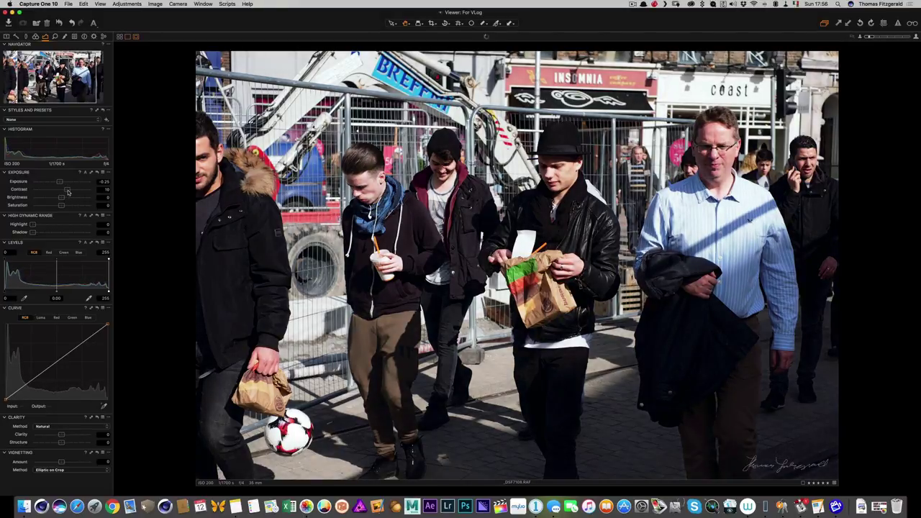
{"action": "left_click_drag", "start_coordinate": [70, 190], "coordinate": [68, 189]}
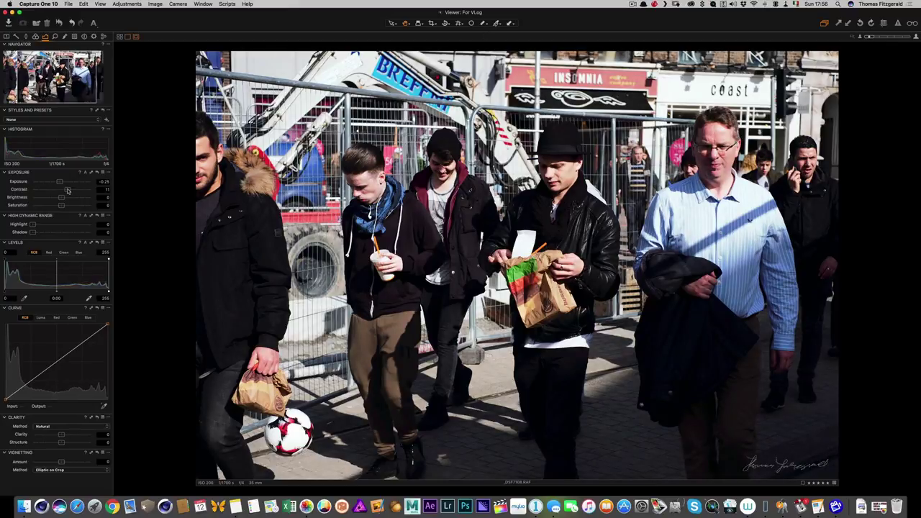
{"action": "mouse_move", "coordinate": [33, 232]}
{"action": "left_mouse_down"}
{"action": "mouse_move", "coordinate": [49, 234]}
{"action": "mouse_move", "coordinate": [35, 234]}
{"action": "left_mouse_up"}
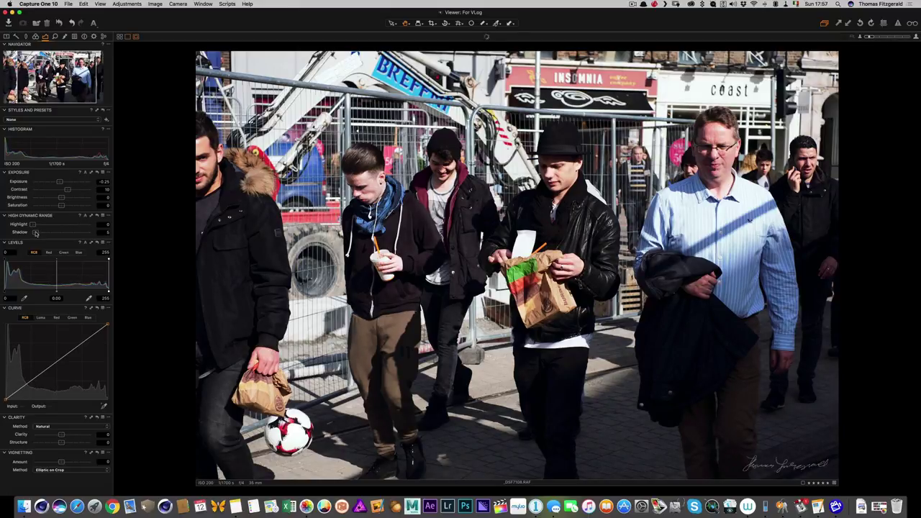
{"action": "left_click_drag", "start_coordinate": [61, 461], "coordinate": [64, 436]}
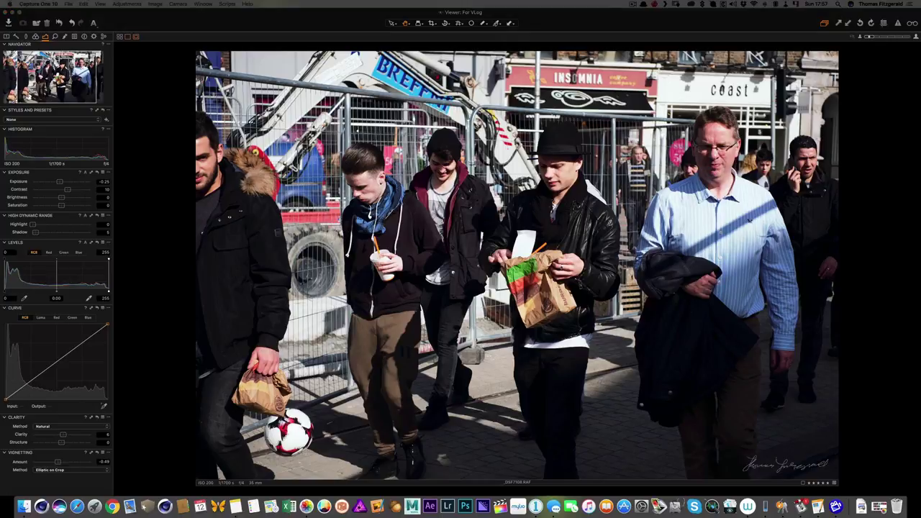
- Advance to the photo of women outside the shop and set exposure to -0.29 and contrast to 2
{"action": "key", "text": "Right"}
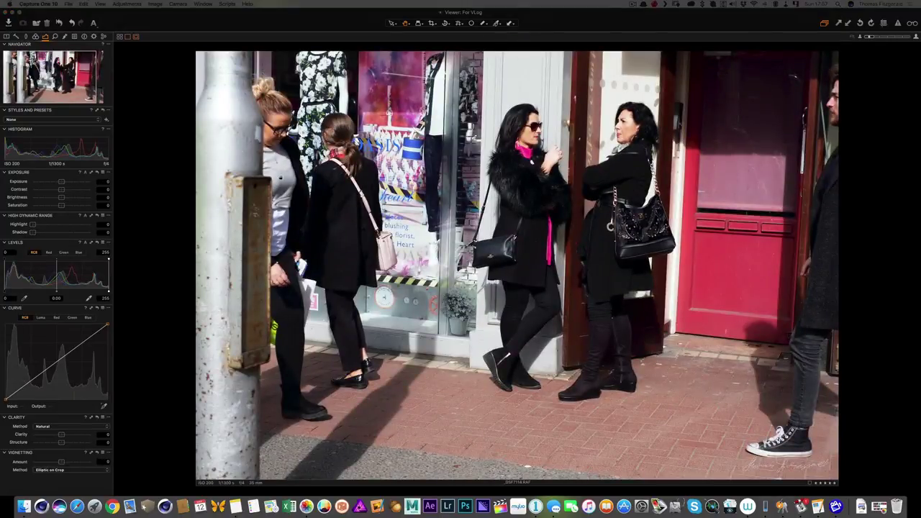
{"action": "left_click_drag", "start_coordinate": [65, 184], "coordinate": [62, 190]}
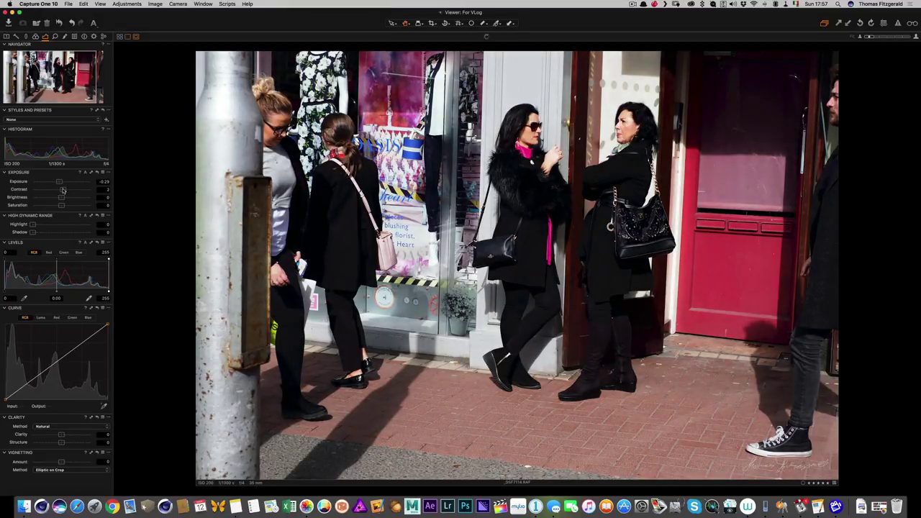
- Crop the shopfront photo from its lower-left corner to exclude the pole, shift the crop slightly downward, and return to the Pan tool
{"action": "left_click", "coordinate": [432, 24]}
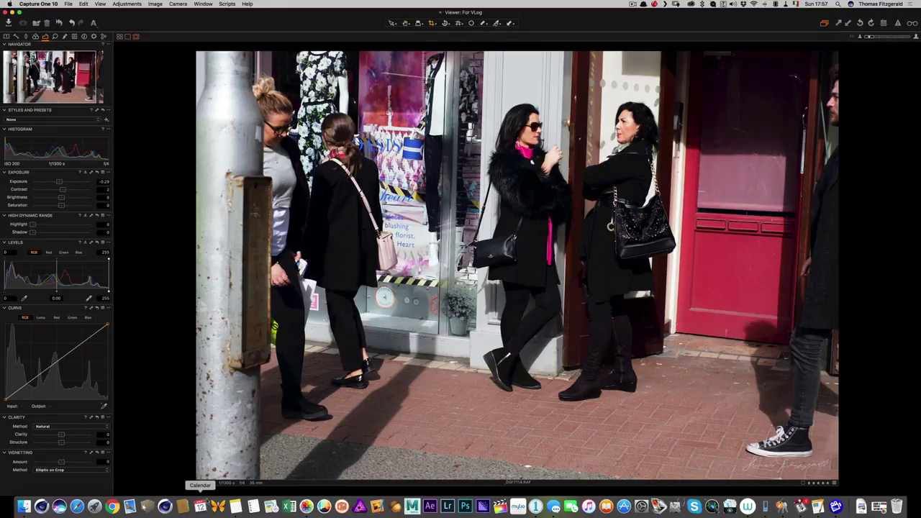
{"action": "left_click_drag", "start_coordinate": [198, 487], "coordinate": [247, 429]}
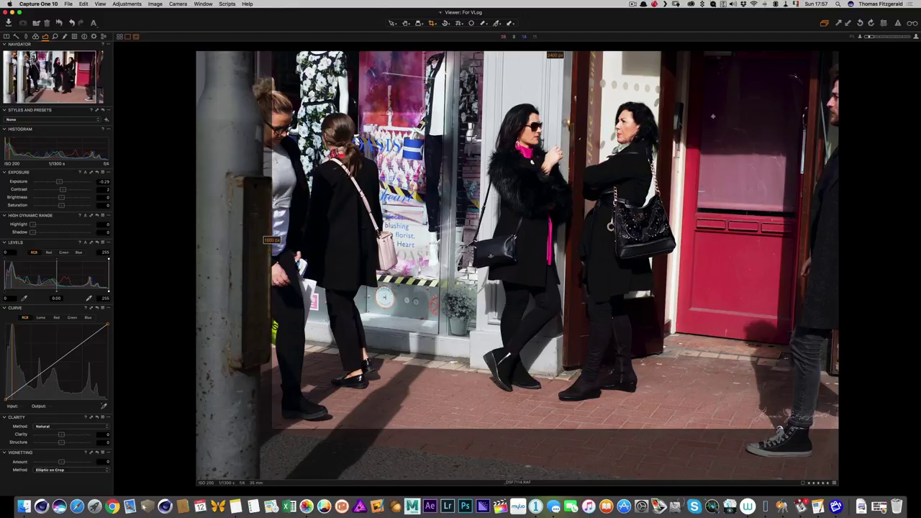
{"action": "left_click_drag", "start_coordinate": [707, 116], "coordinate": [707, 119]}
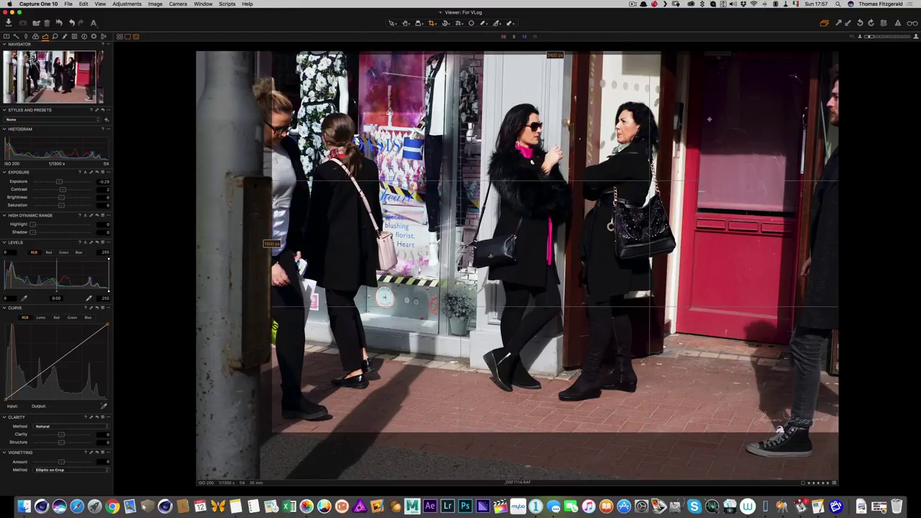
{"action": "left_click_drag", "start_coordinate": [582, 148], "coordinate": [581, 154]}
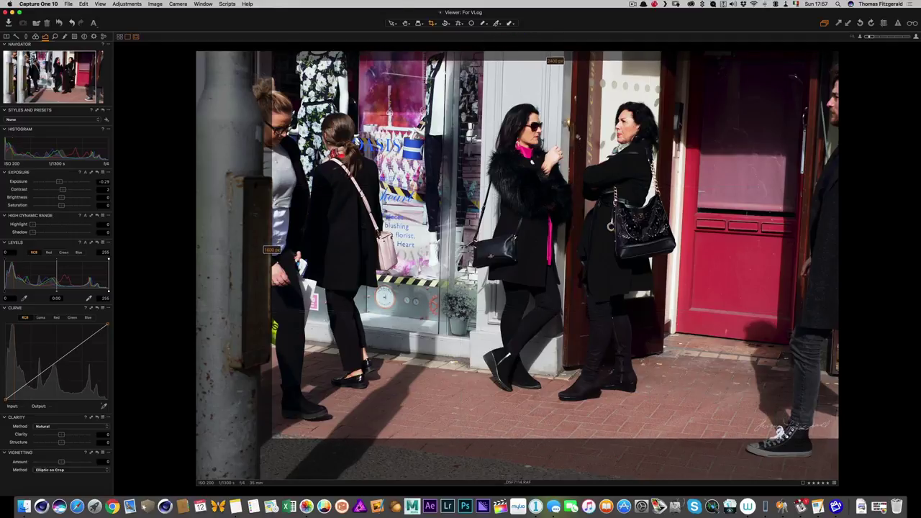
{"action": "left_click", "coordinate": [406, 23]}
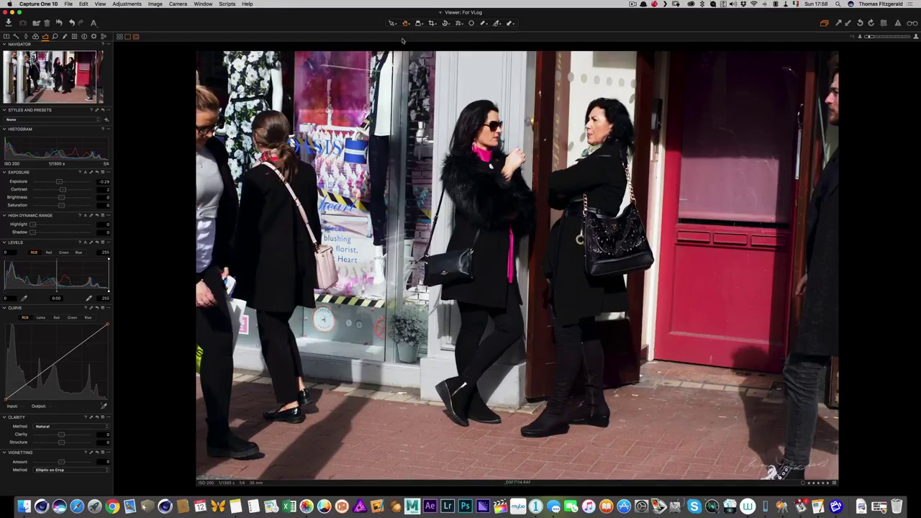
- Set the cropped shopfront photo's vignetting to about -0.40 and clarity to 13, and lower its exposure to -0.43
{"action": "left_click_drag", "start_coordinate": [62, 462], "coordinate": [66, 434]}
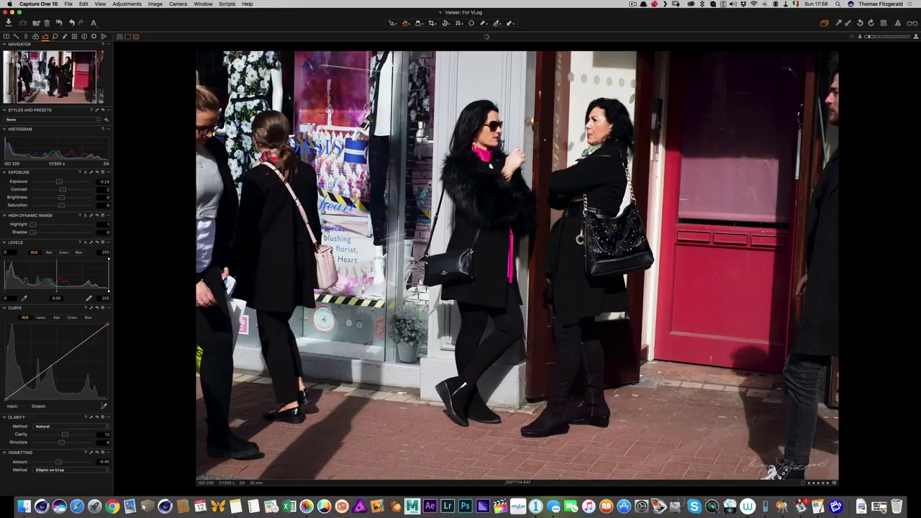
{"action": "left_click_drag", "start_coordinate": [57, 183], "coordinate": [57, 183]}
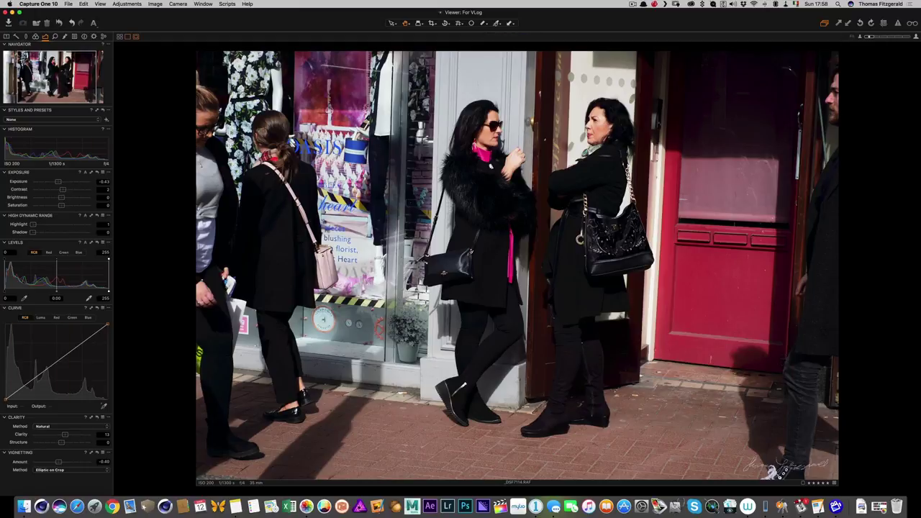
- Set the flower market photo to exposure -0.26, contrast 15, highlight recovery 60, shadow recovery 6, vignetting -0.46 and clarity 20
{"action": "key", "text": "Right"}
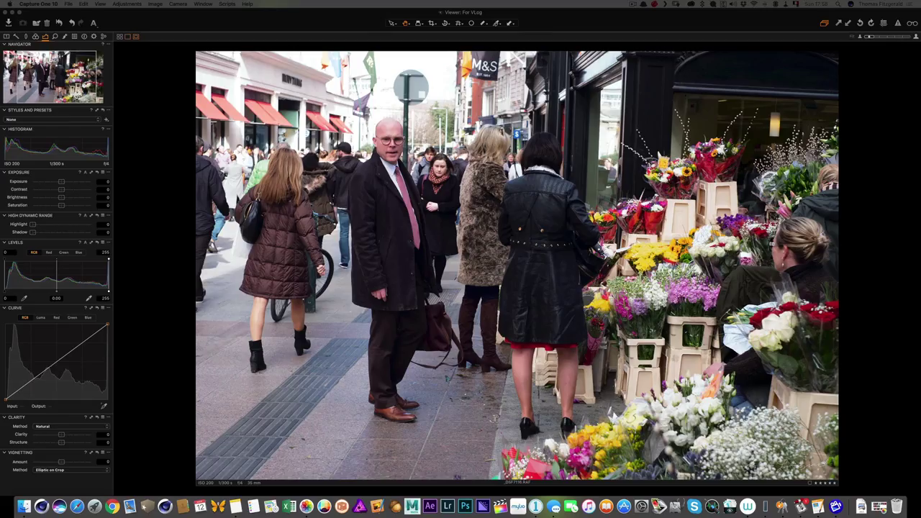
{"action": "left_click_drag", "start_coordinate": [61, 182], "coordinate": [70, 191]}
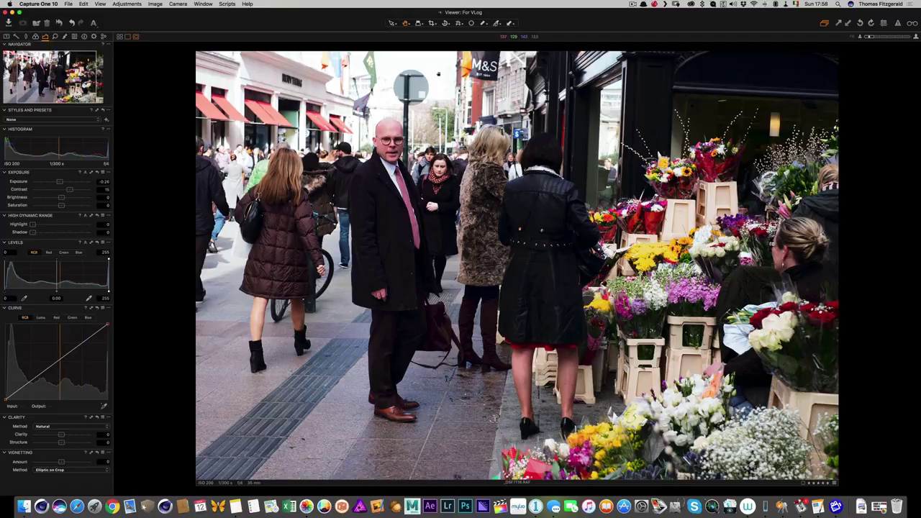
{"action": "left_click_drag", "start_coordinate": [57, 226], "coordinate": [37, 233]}
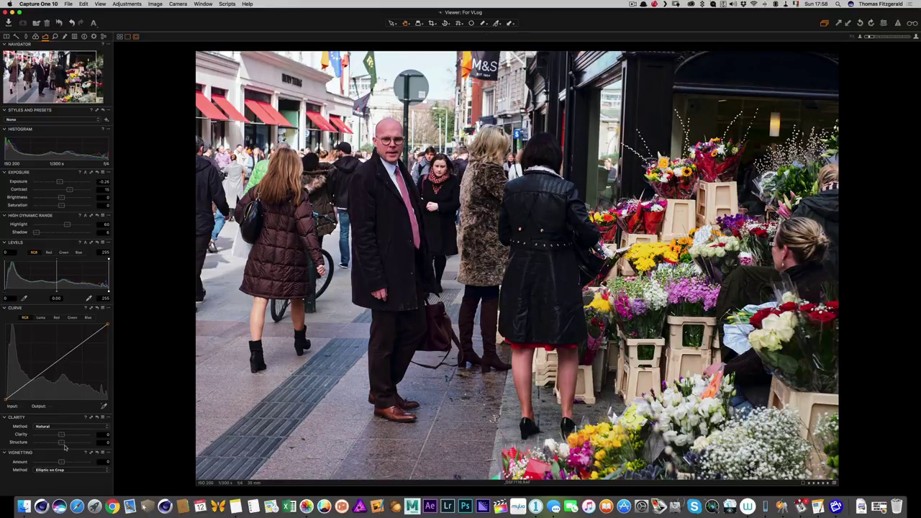
{"action": "left_click_drag", "start_coordinate": [62, 462], "coordinate": [69, 435]}
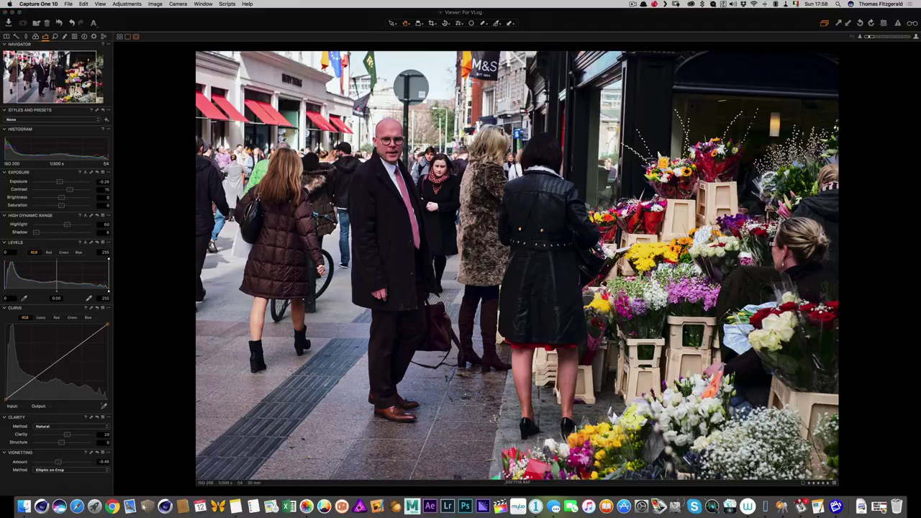
- Advance to the photo of the bouquet and cola bottle and raise its contrast to 19
{"action": "key", "text": "Right"}
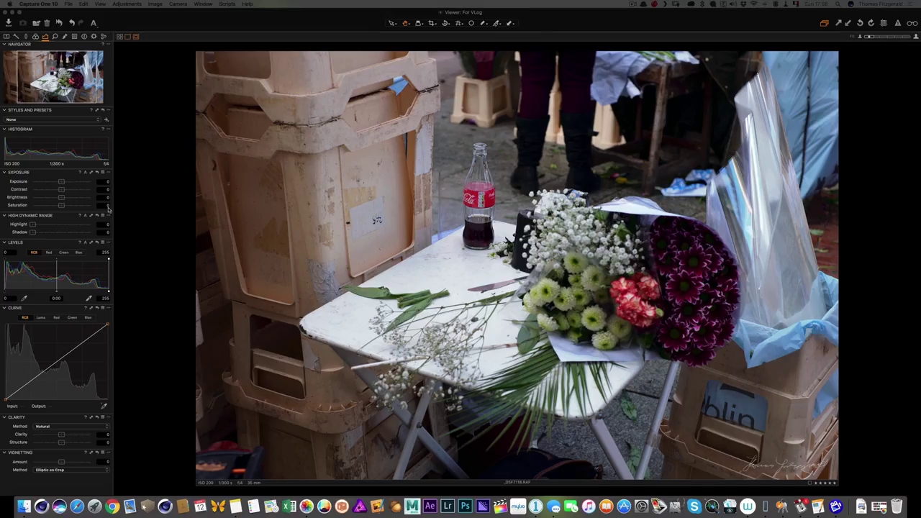
{"action": "left_click_drag", "start_coordinate": [71, 191], "coordinate": [72, 190]}
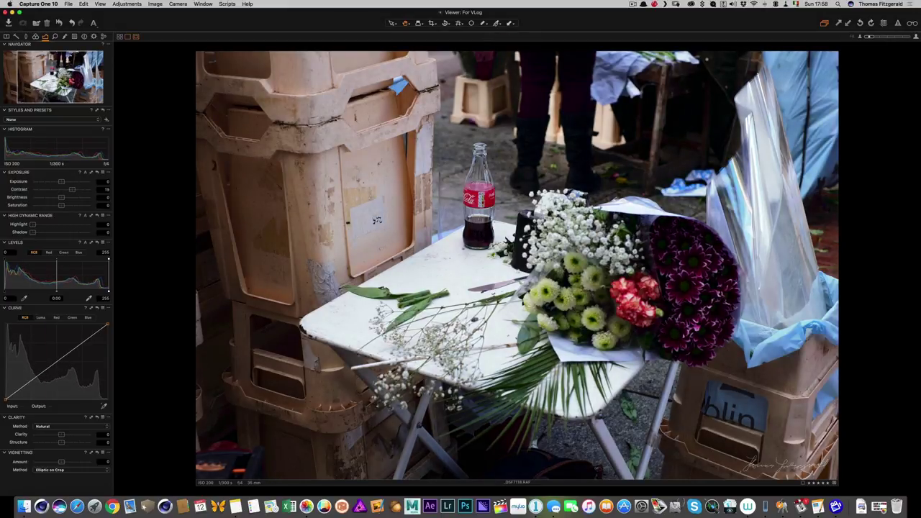
- Set the café photo to exposure -0.24, highlight recovery 50, contrast 16, clarity 14 and vignetting -1.34
{"action": "key", "text": "Right"}
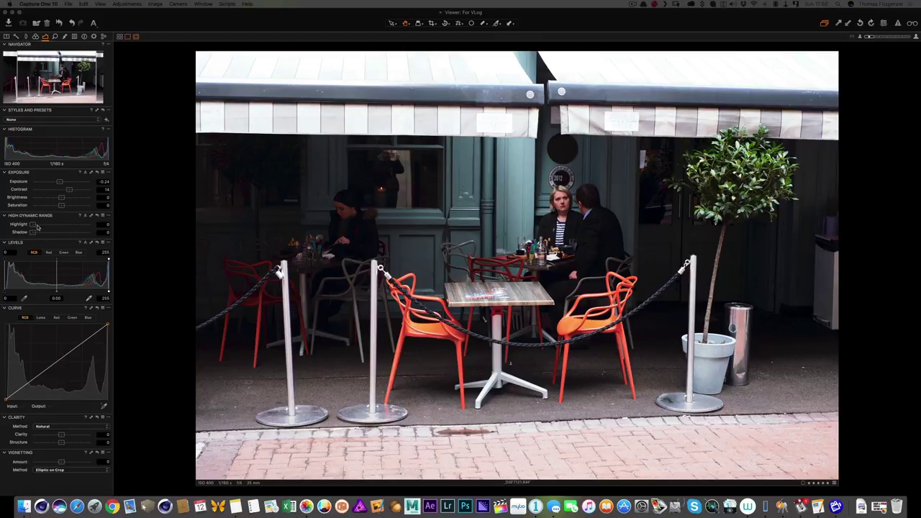
{"action": "left_click_drag", "start_coordinate": [39, 226], "coordinate": [63, 227]}
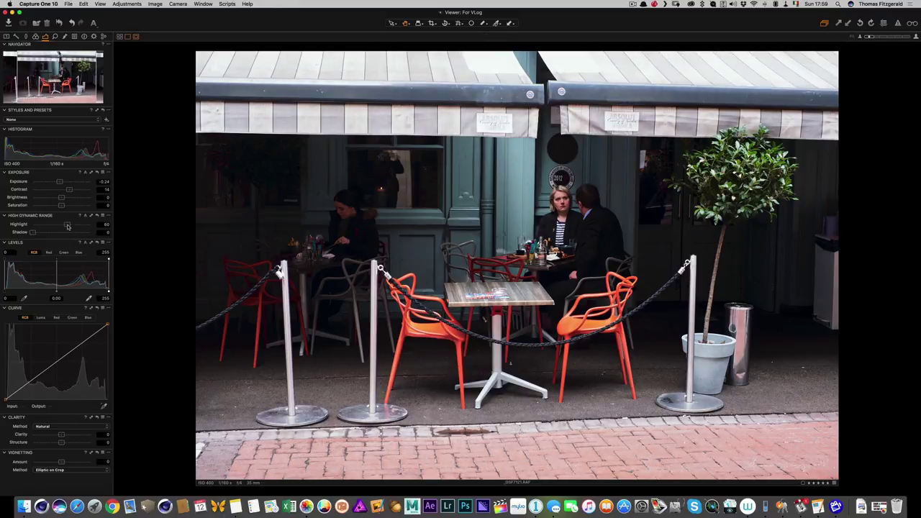
{"action": "left_click_drag", "start_coordinate": [70, 190], "coordinate": [73, 191]}
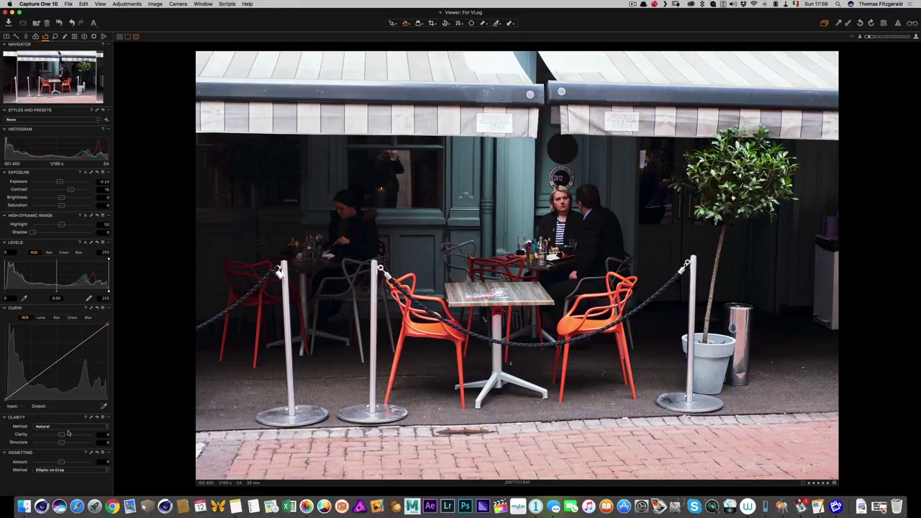
{"action": "left_click_drag", "start_coordinate": [61, 436], "coordinate": [51, 462]}
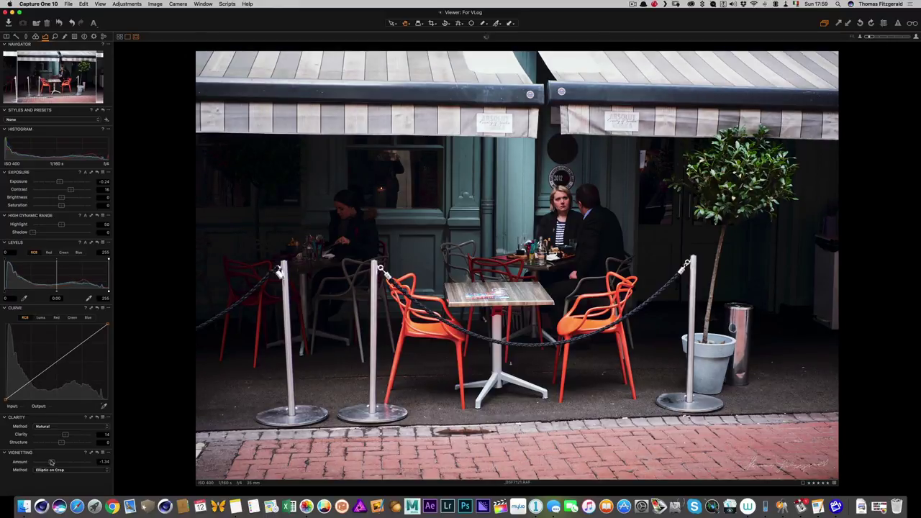
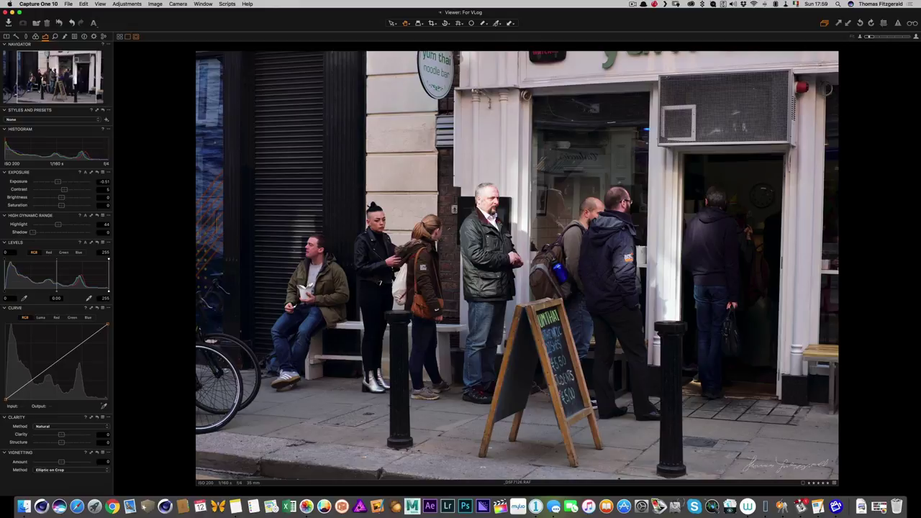
- Darken the noodle bar photo's shadows in the 3-way Color Balance, and set vignetting to -0.41 and clarity to 19
{"action": "left_click", "coordinate": [36, 36]}
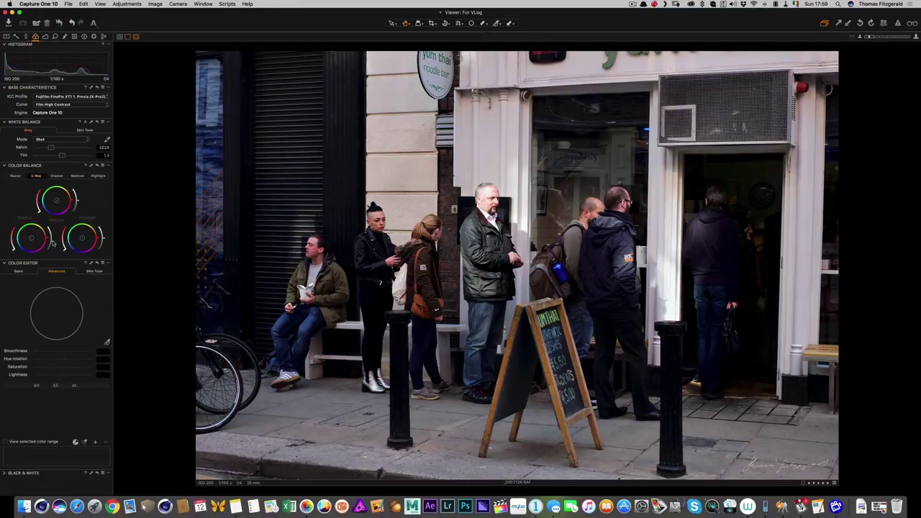
{"action": "left_click", "coordinate": [45, 36]}
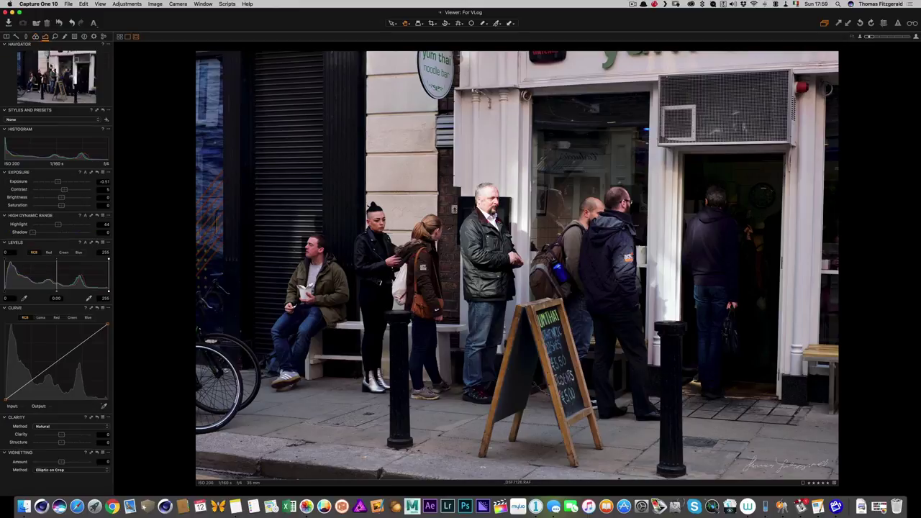
{"action": "left_click_drag", "start_coordinate": [62, 462], "coordinate": [67, 436]}
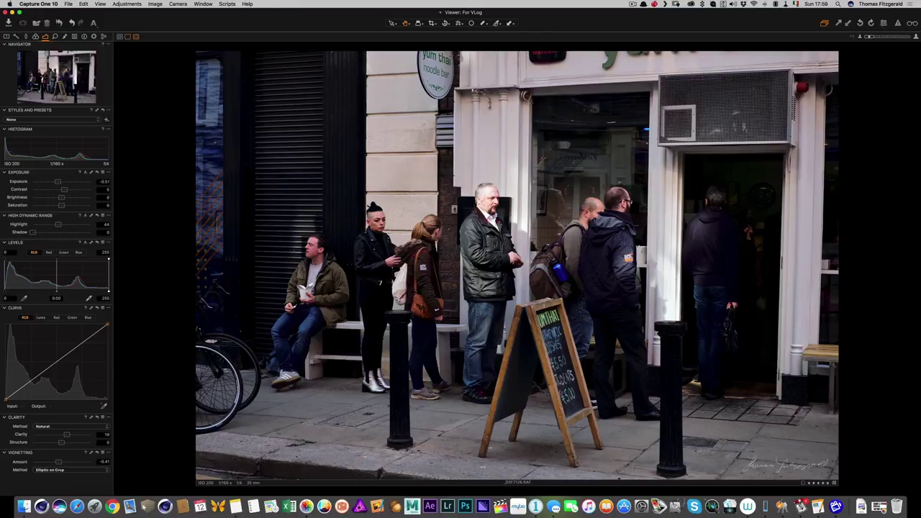
- Advance to the photo of the resting workers and set exposure to -0.41 and contrast to 10
{"action": "key", "text": "Right"}
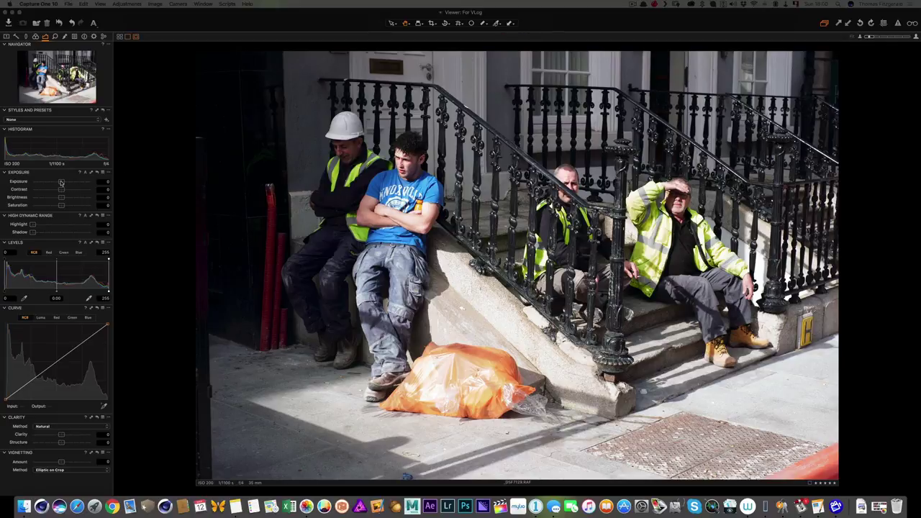
{"action": "left_click_drag", "start_coordinate": [62, 182], "coordinate": [67, 191]}
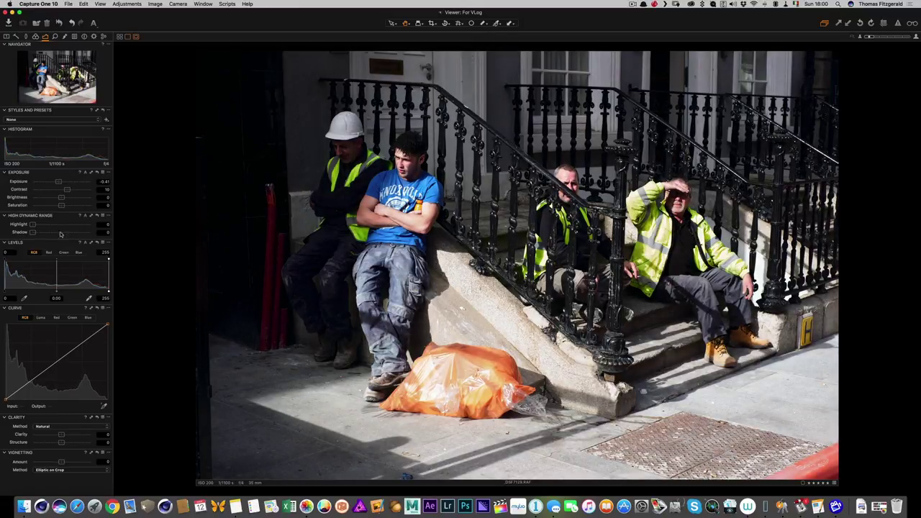
- Darken the workers photo's shadows in the 3-way Color Balance, and set shadow recovery to 10, clarity to 10 and vignetting to -0.49
{"action": "left_click", "coordinate": [35, 37]}
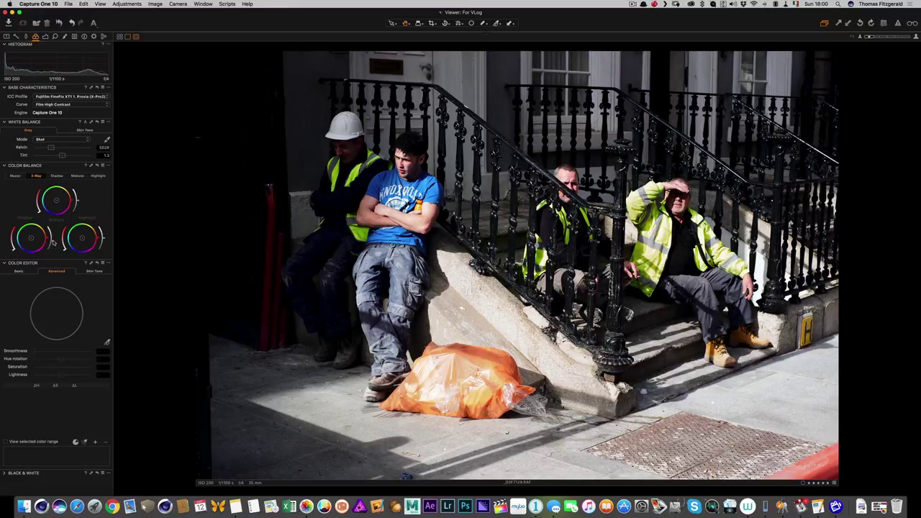
{"action": "left_click", "coordinate": [45, 36]}
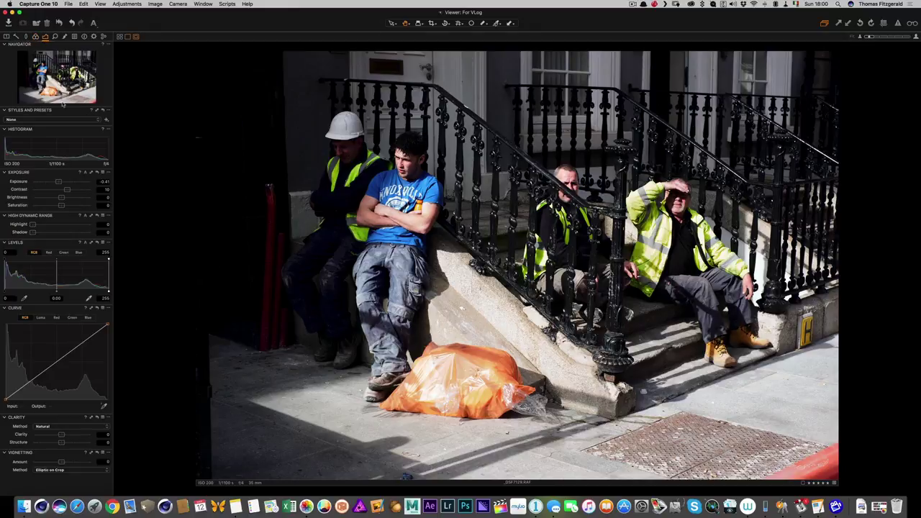
{"action": "left_click", "coordinate": [40, 234]}
{"action": "left_click_drag", "start_coordinate": [39, 234], "coordinate": [38, 233]}
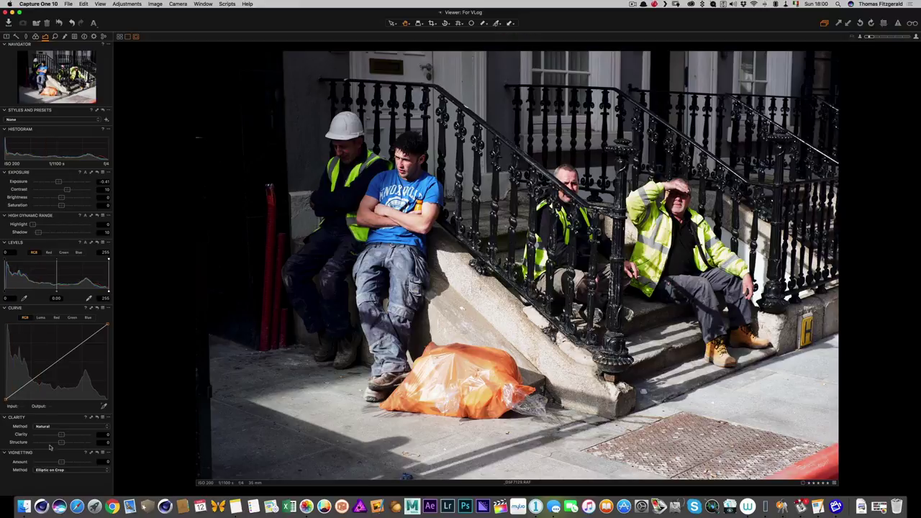
{"action": "left_click_drag", "start_coordinate": [61, 461], "coordinate": [66, 434]}
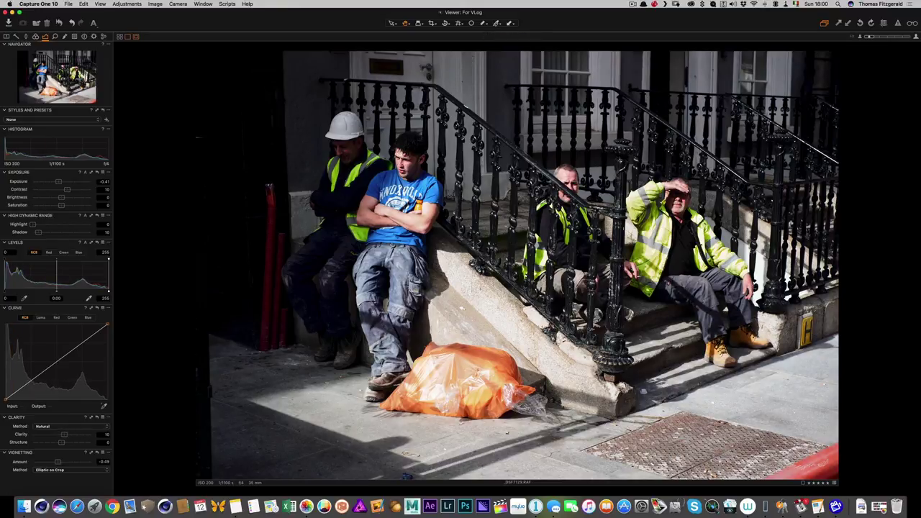
- Advance to the photo of the man with the backpack and set shadow recovery 10, contrast 15, clarity 20 and vignetting -0.38
{"action": "key", "text": "Right"}
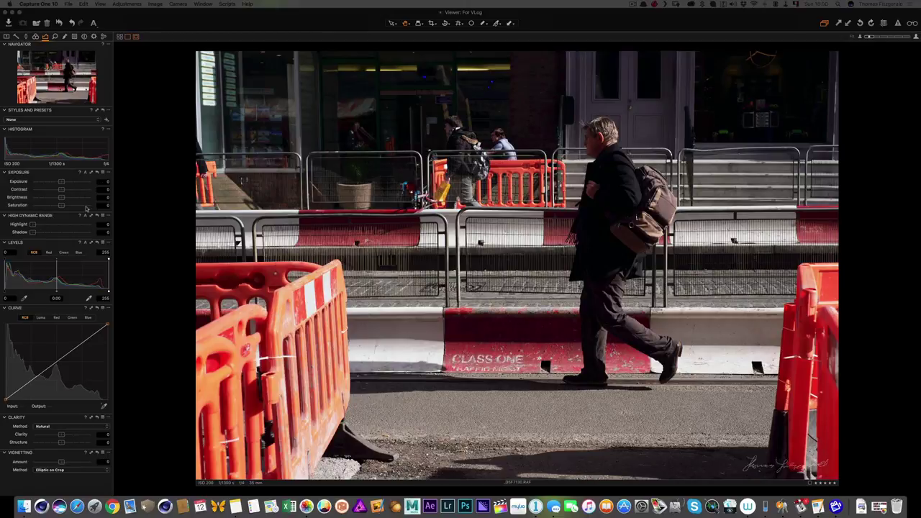
{"action": "mouse_move", "coordinate": [32, 231]}
{"action": "left_mouse_down"}
{"action": "mouse_move", "coordinate": [50, 233]}
{"action": "mouse_move", "coordinate": [38, 232]}
{"action": "left_mouse_up"}
{"action": "left_click_drag", "start_coordinate": [61, 189], "coordinate": [71, 190]}
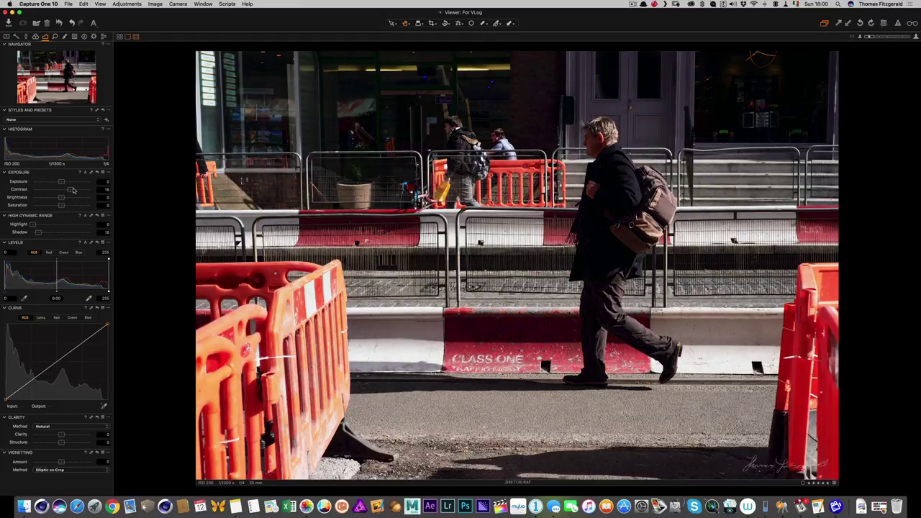
{"action": "left_click_drag", "start_coordinate": [62, 461], "coordinate": [67, 435]}
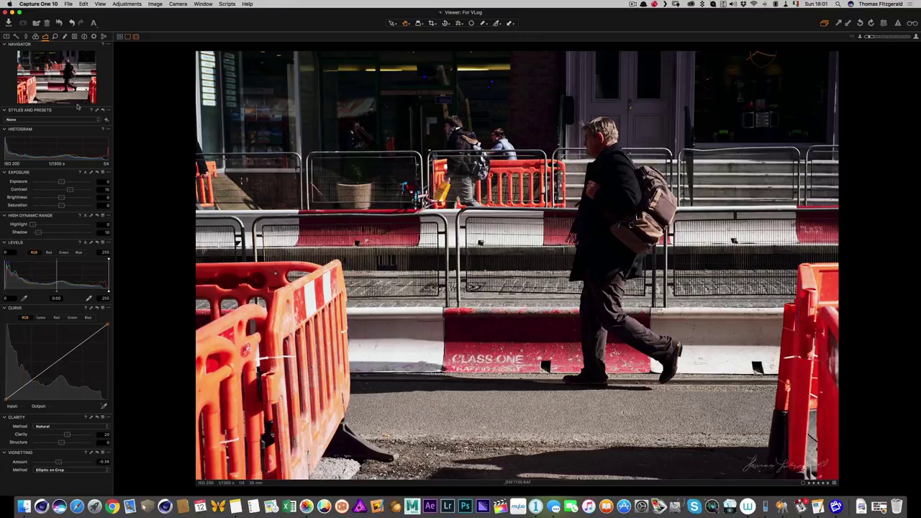
- Add a local adjustment layer and brush a mask over the walking man's face and hair
{"action": "left_click", "coordinate": [66, 37]}
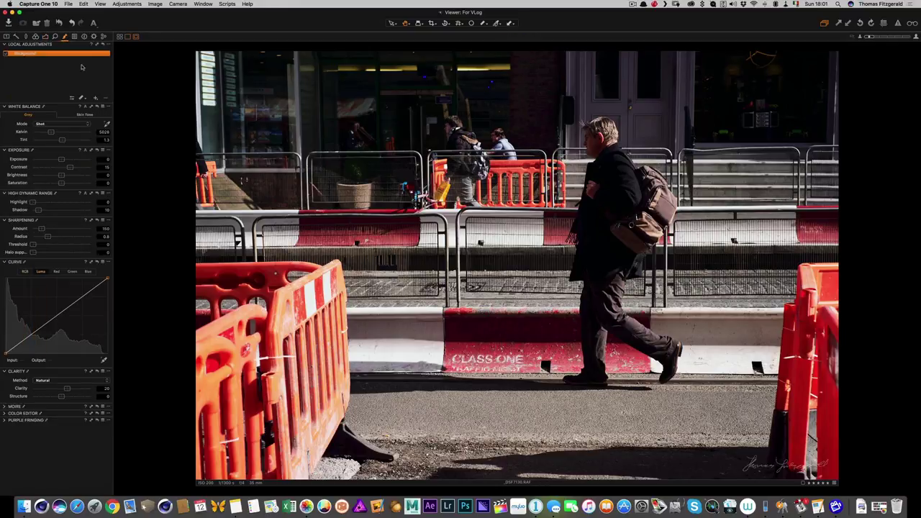
{"action": "left_click", "coordinate": [95, 98]}
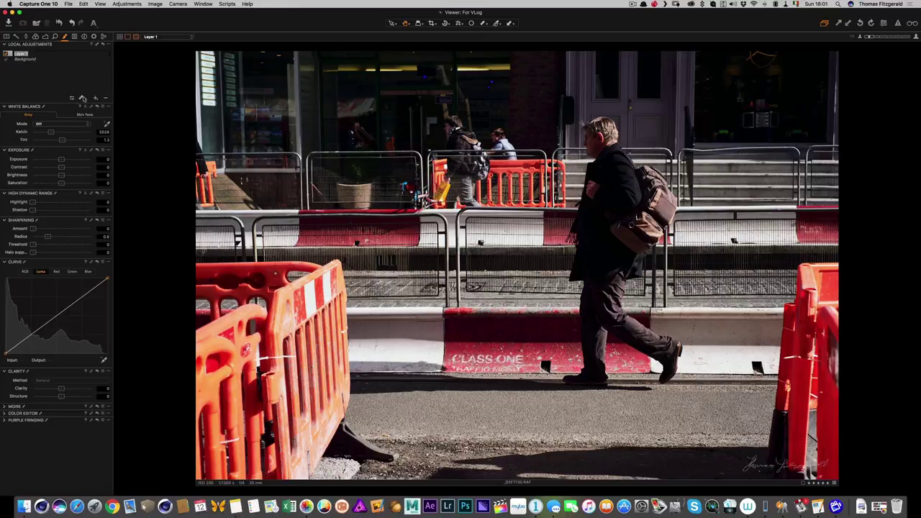
{"action": "left_click", "coordinate": [81, 98]}
{"action": "left_click", "coordinate": [105, 99]}
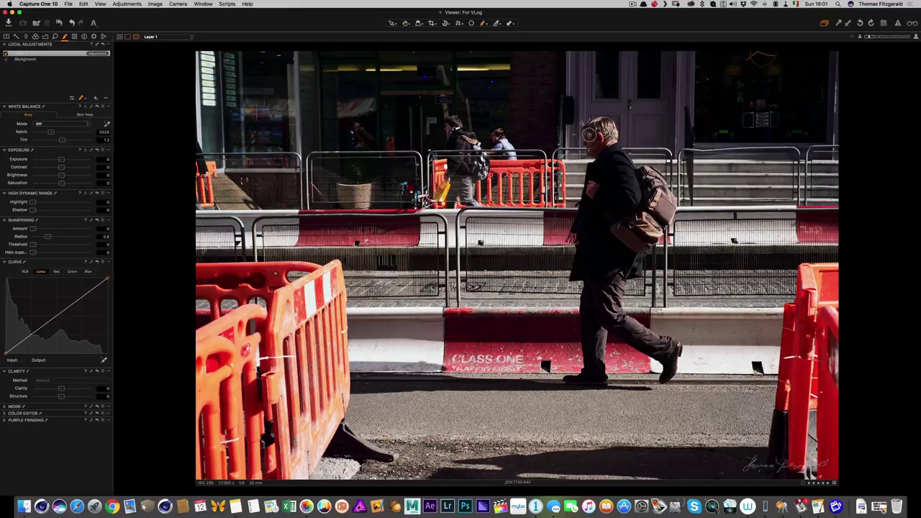
{"action": "left_click", "coordinate": [915, 38]}
{"action": "mouse_move", "coordinate": [798, 99]}
{"action": "left_mouse_down"}
{"action": "mouse_move", "coordinate": [478, 385]}
{"action": "mouse_move", "coordinate": [460, 442]}
{"action": "left_mouse_up"}
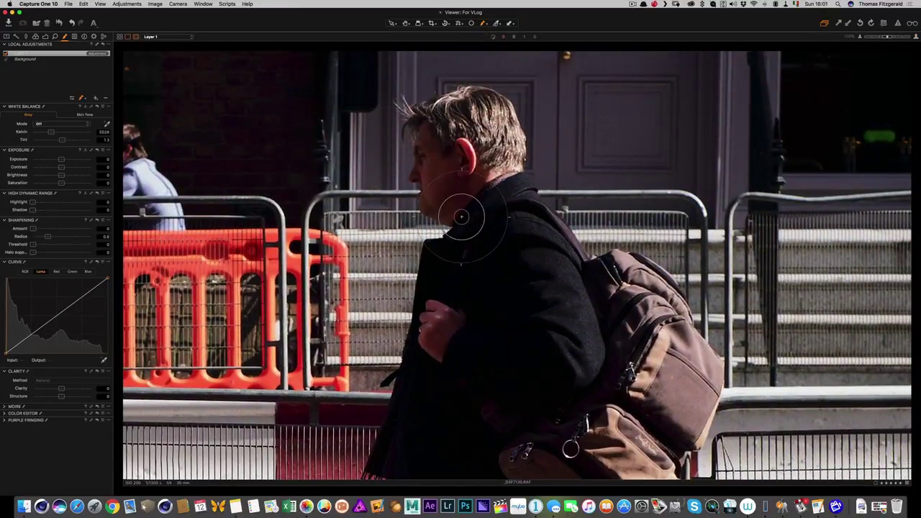
{"action": "mouse_move", "coordinate": [446, 146]}
{"action": "left_mouse_down"}
{"action": "mouse_move", "coordinate": [448, 185]}
{"action": "mouse_move", "coordinate": [442, 174]}
{"action": "mouse_move", "coordinate": [481, 133]}
{"action": "mouse_move", "coordinate": [464, 121]}
{"action": "left_mouse_up"}
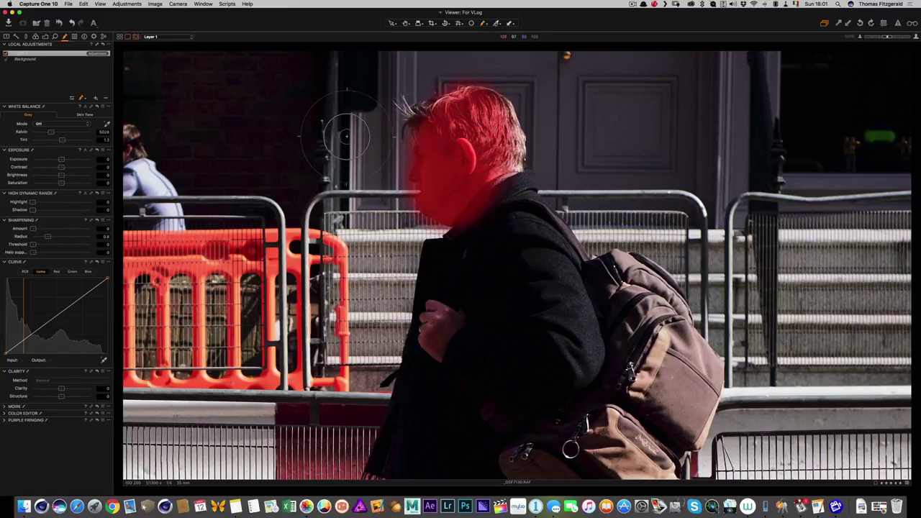
- Hide the mask overlay and set the local adjustment layer's exposure to 0.68
{"action": "key", "text": "m"}
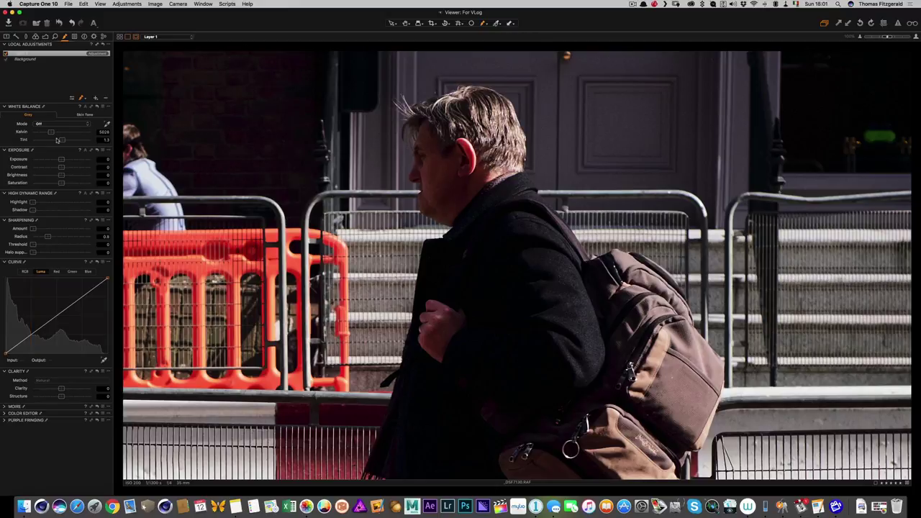
{"action": "left_click_drag", "start_coordinate": [62, 160], "coordinate": [68, 162]}
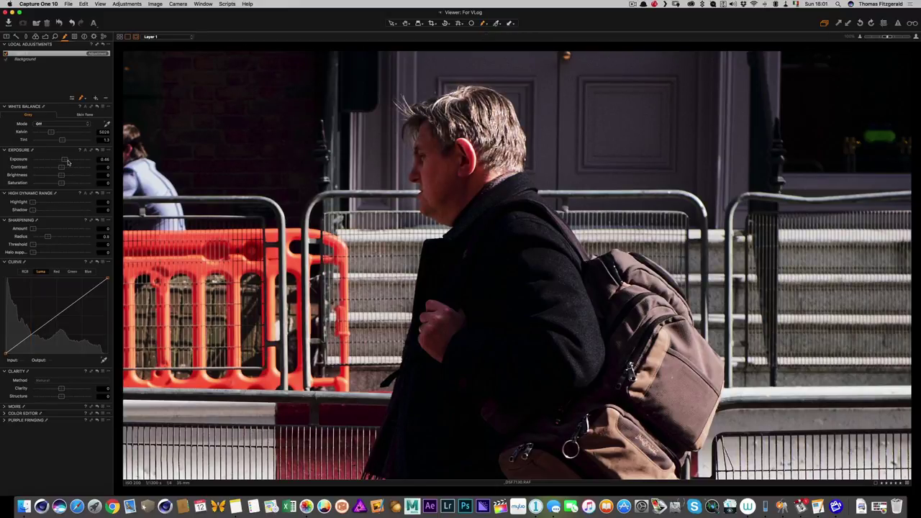
{"action": "left_click_drag", "start_coordinate": [68, 162], "coordinate": [69, 162]}
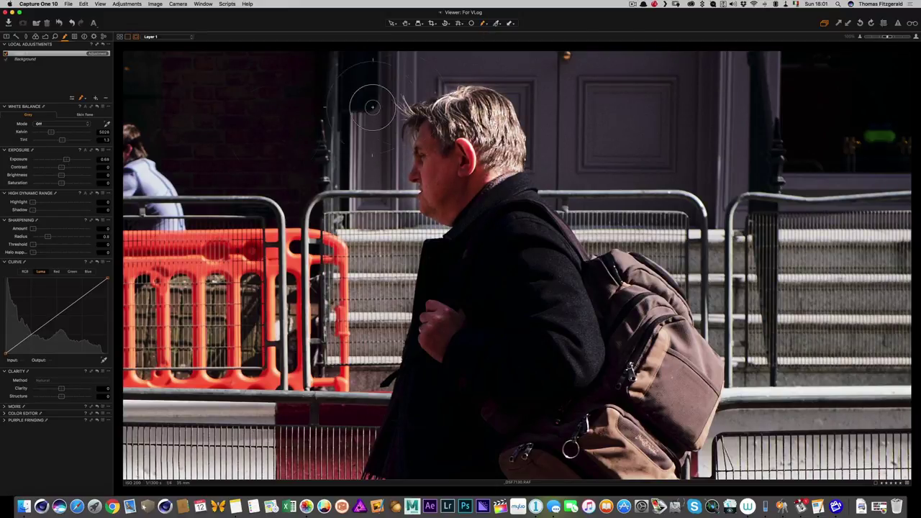
{"action": "left_click", "coordinate": [860, 37]}
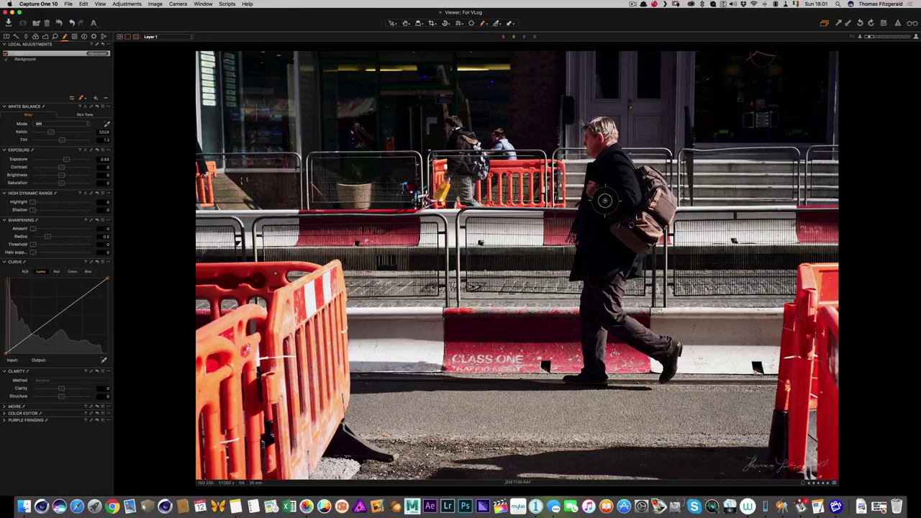
- Extend the layer's mask over the walking man's hand and the front of his coat, and hide the mask overlay
{"action": "left_click_drag", "start_coordinate": [600, 137], "coordinate": [592, 190]}
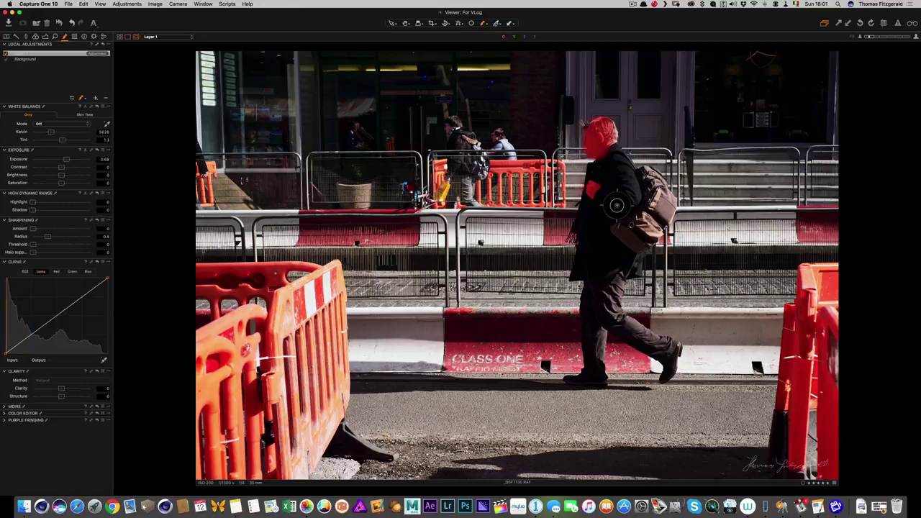
{"action": "mouse_move", "coordinate": [603, 245]}
{"action": "left_mouse_down"}
{"action": "mouse_move", "coordinate": [603, 168]}
{"action": "mouse_move", "coordinate": [597, 254]}
{"action": "mouse_move", "coordinate": [583, 268]}
{"action": "mouse_move", "coordinate": [593, 172]}
{"action": "left_mouse_up"}
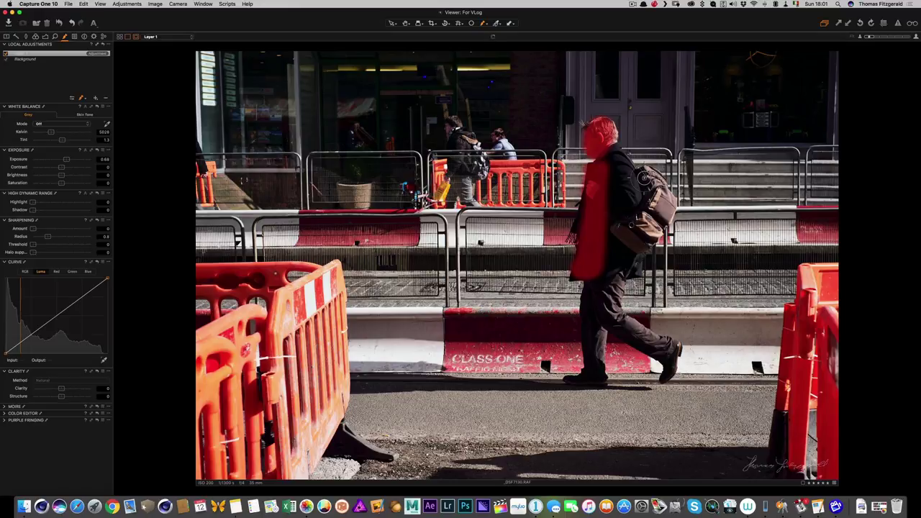
{"action": "key", "text": "m"}
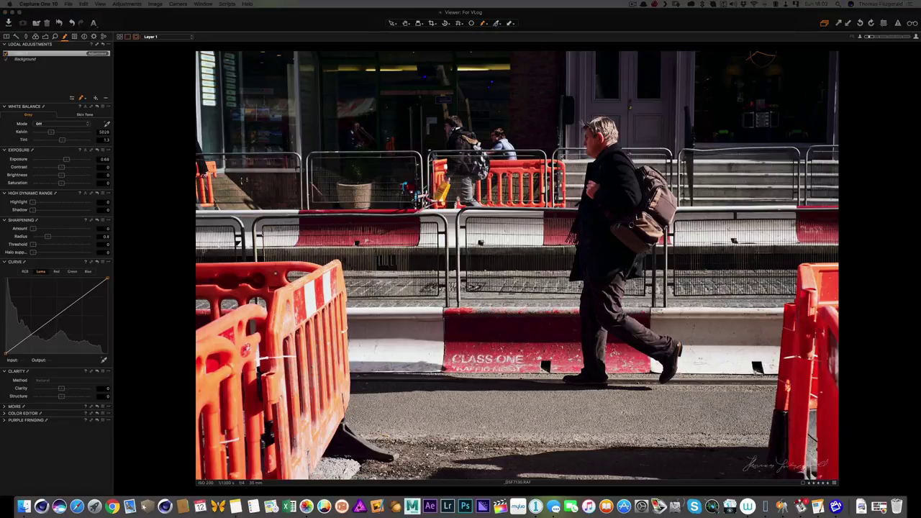
- Advance to the street busker photo and set contrast to 10, highlight recovery to 16 and shadow recovery to 10
{"action": "key", "text": "Right"}
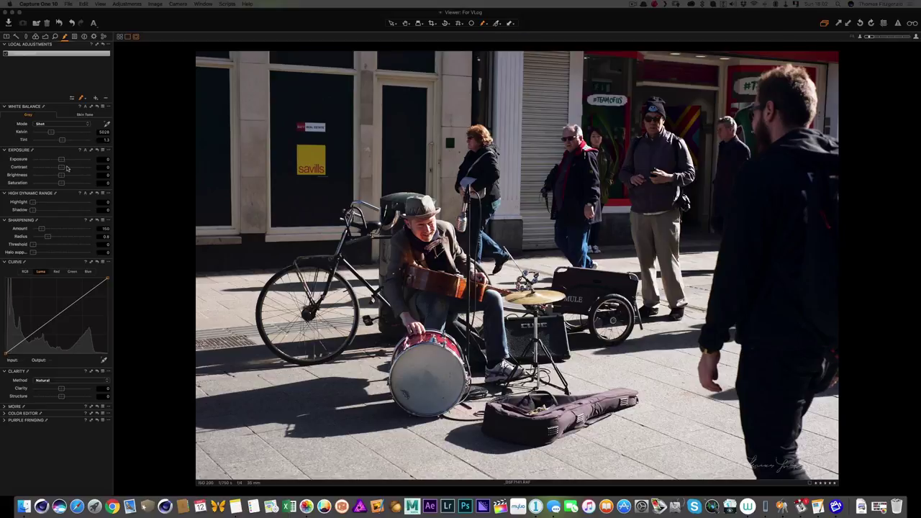
{"action": "left_click", "coordinate": [35, 37]}
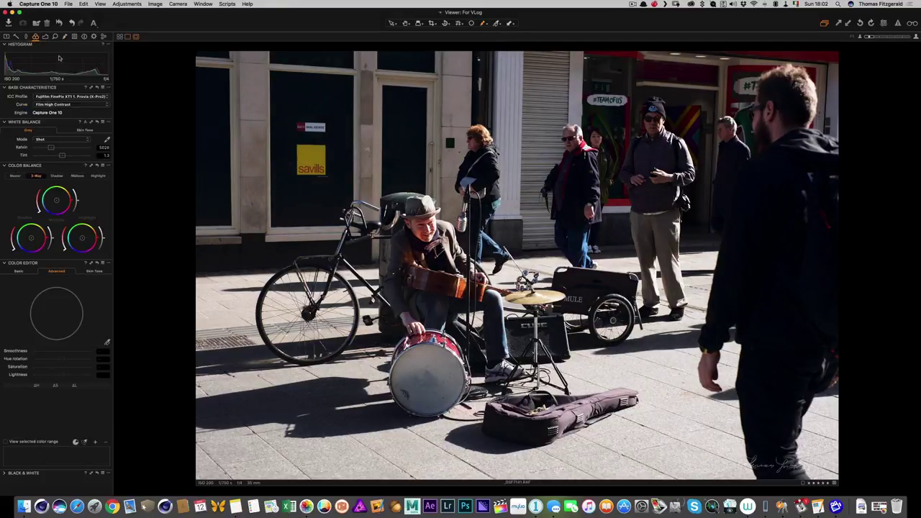
{"action": "left_click", "coordinate": [46, 36]}
{"action": "left_click_drag", "start_coordinate": [67, 191], "coordinate": [67, 189]}
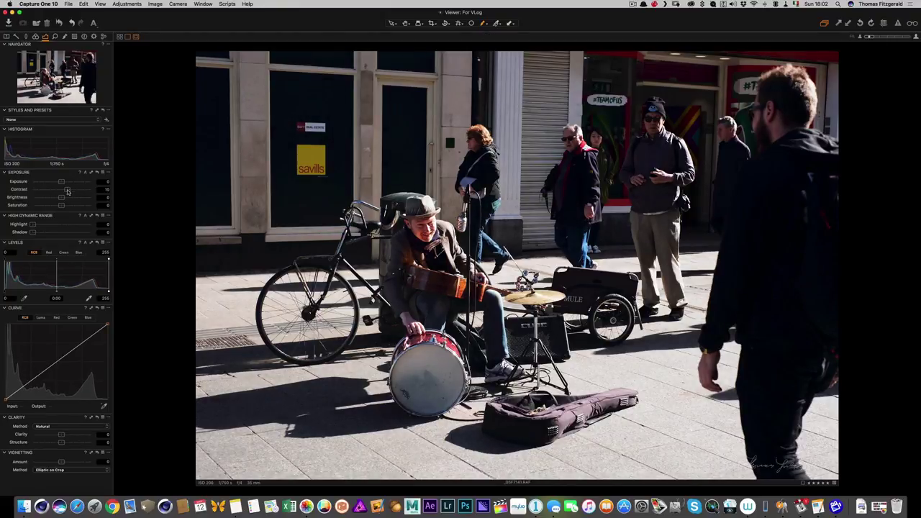
{"action": "mouse_move", "coordinate": [32, 224]}
{"action": "left_mouse_down"}
{"action": "mouse_move", "coordinate": [49, 225]}
{"action": "mouse_move", "coordinate": [38, 232]}
{"action": "left_mouse_up"}
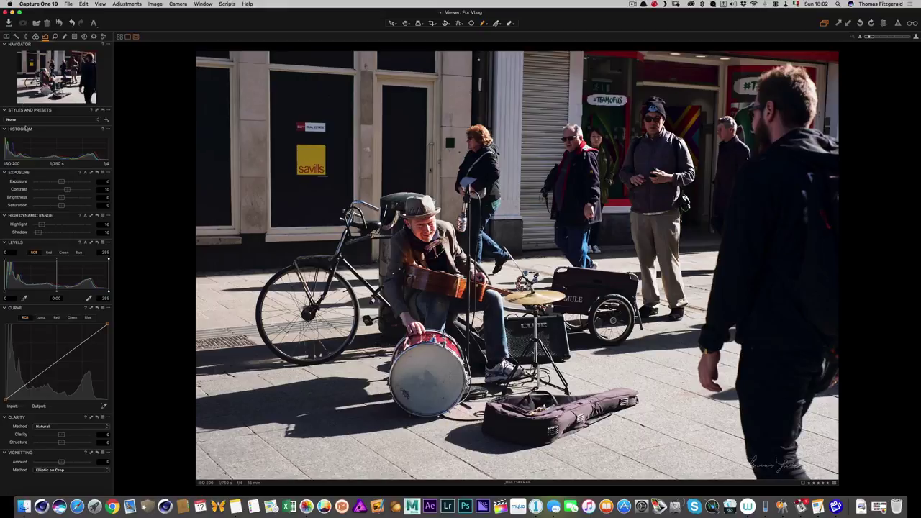
- Darken the busker photo's shadows in the 3-way Color Balance, and set shadow recovery to 26 and vignetting to -0.33
{"action": "left_click", "coordinate": [35, 37]}
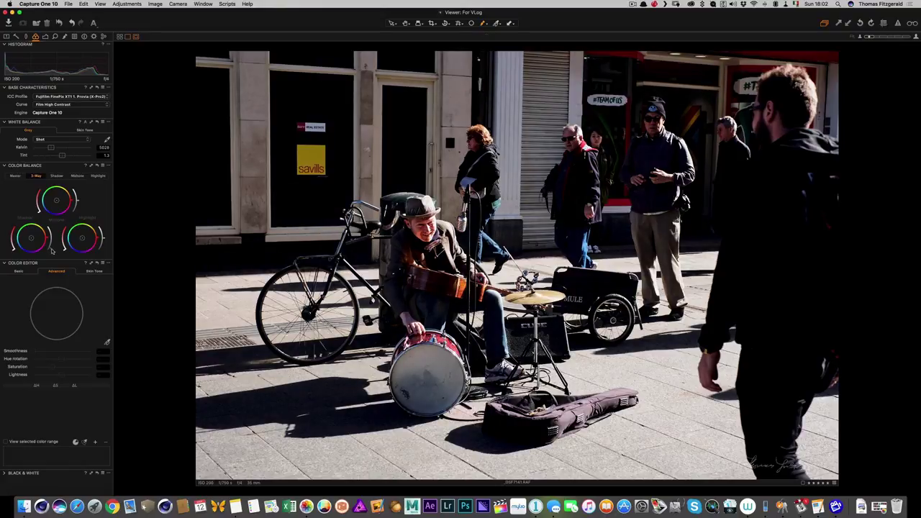
{"action": "left_click", "coordinate": [46, 38]}
{"action": "left_click", "coordinate": [46, 234]}
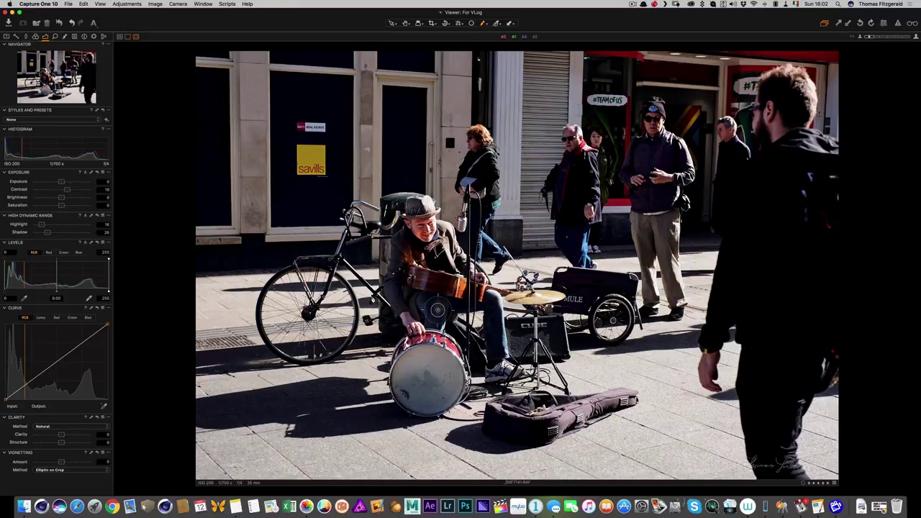
{"action": "left_click_drag", "start_coordinate": [61, 462], "coordinate": [59, 462]}
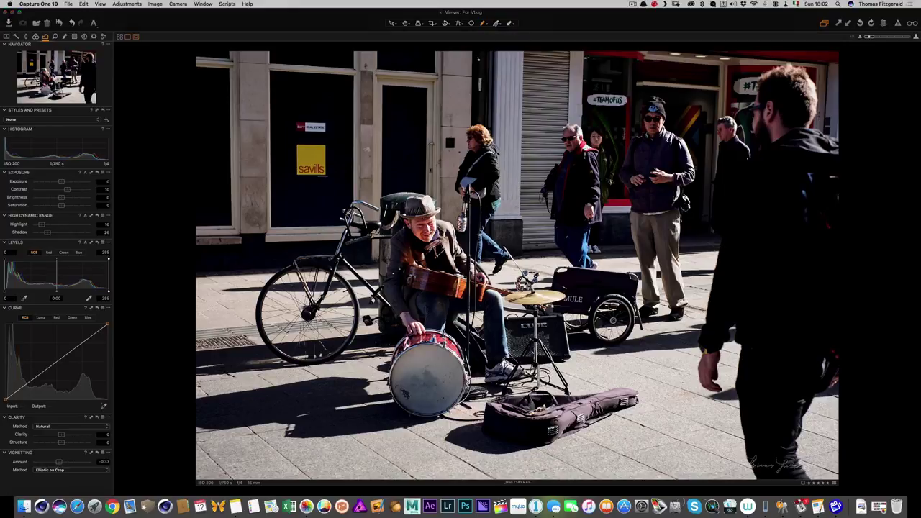
- Advance to the Tower Records sign photo, set exposure -0.31, contrast 11, highlight and shadow recovery 20, and darken its shadows in Color Balance
{"action": "key", "text": "Right"}
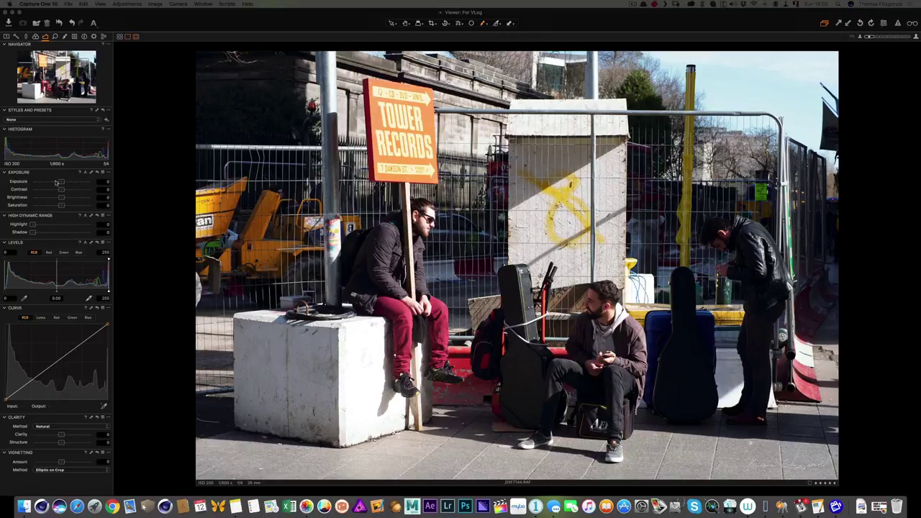
{"action": "left_click_drag", "start_coordinate": [61, 185], "coordinate": [58, 184]}
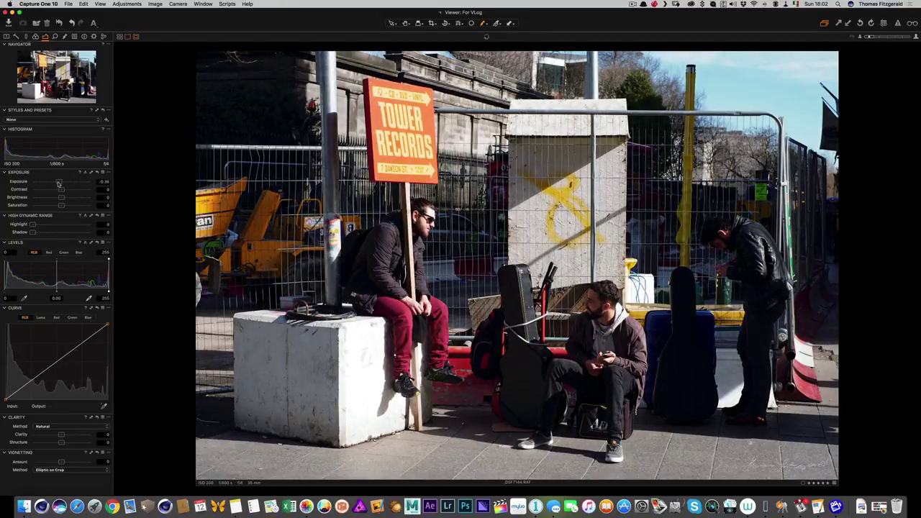
{"action": "left_click_drag", "start_coordinate": [61, 188], "coordinate": [71, 190]}
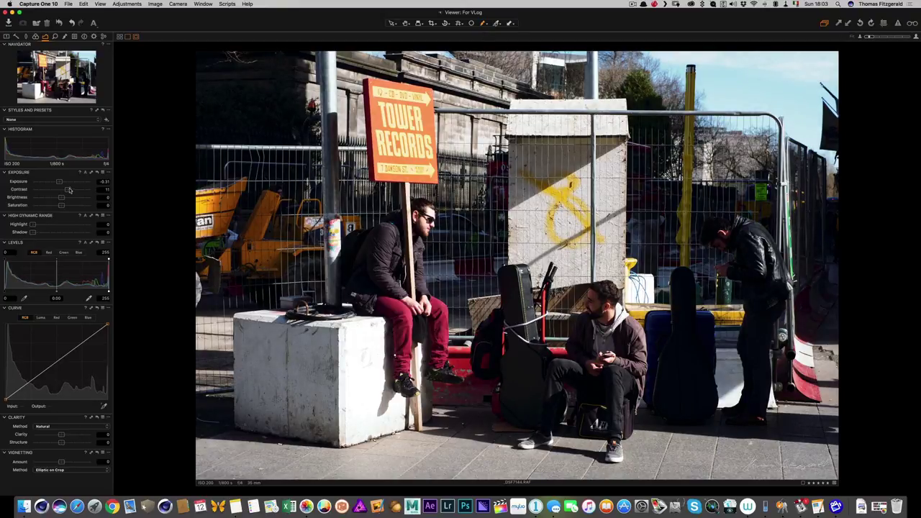
{"action": "mouse_move", "coordinate": [35, 226]}
{"action": "left_mouse_down"}
{"action": "mouse_move", "coordinate": [53, 227]}
{"action": "mouse_move", "coordinate": [39, 235]}
{"action": "mouse_move", "coordinate": [47, 235]}
{"action": "left_mouse_up"}
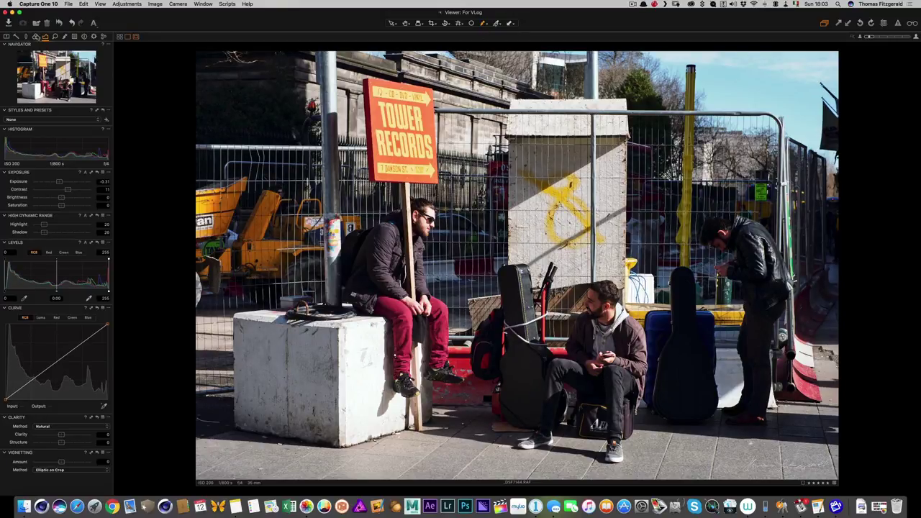
{"action": "left_click", "coordinate": [35, 37]}
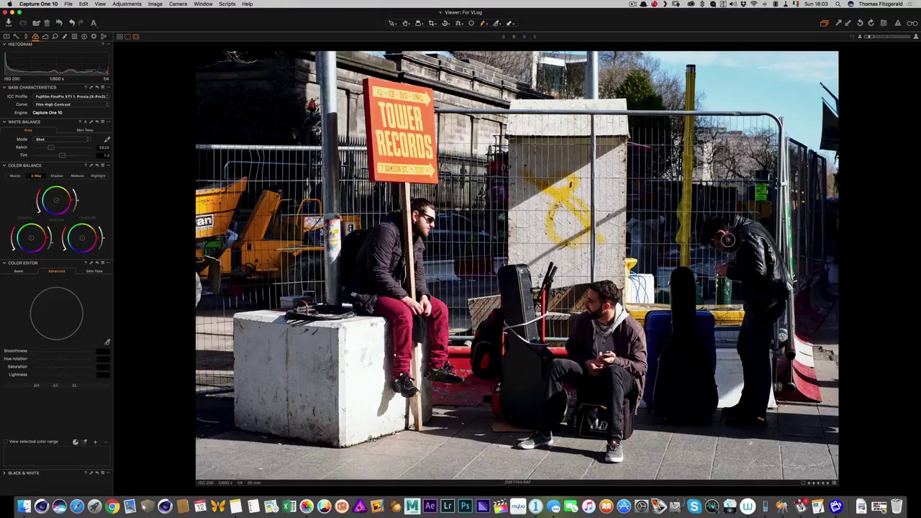
- Add a local adjustment layer to the Tower Records sign photo, ready for masking the standing man in the leather jacket
{"action": "left_click", "coordinate": [73, 37]}
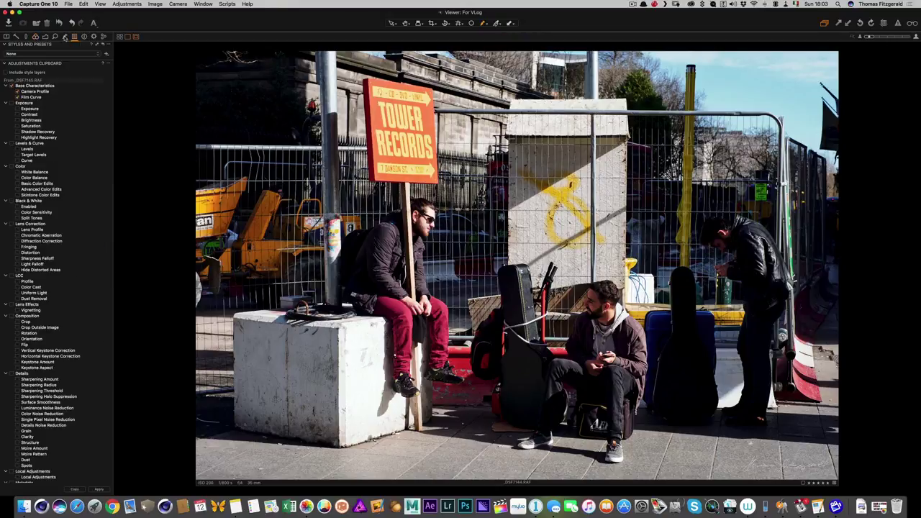
{"action": "left_click", "coordinate": [65, 37]}
{"action": "left_click", "coordinate": [96, 98]}
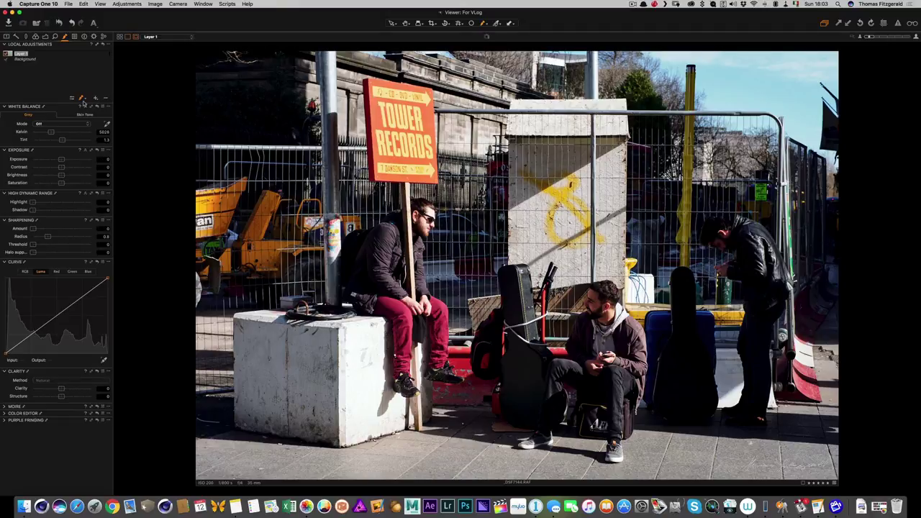
{"action": "left_click", "coordinate": [72, 98]}
{"action": "key", "text": "super+alt+0"}
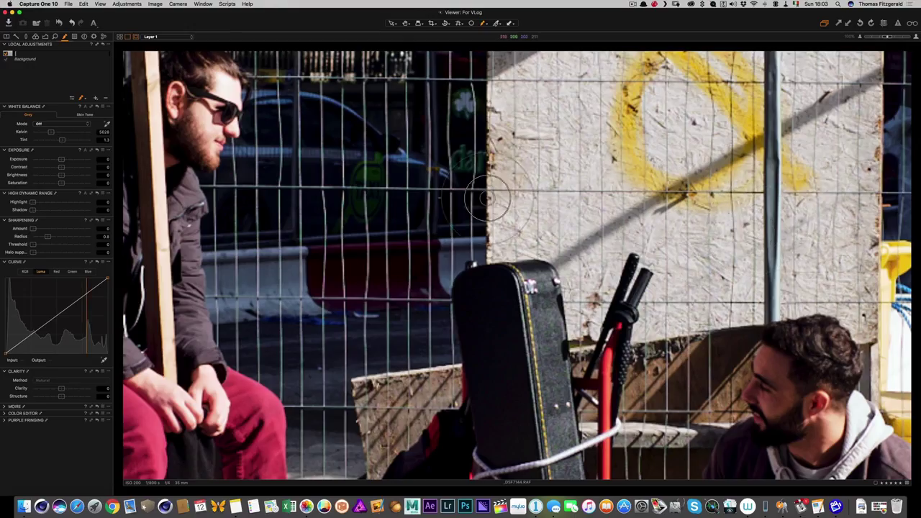
{"action": "mouse_move", "coordinate": [477, 195]}
{"action": "left_mouse_down"}
{"action": "mouse_move", "coordinate": [727, 200]}
{"action": "mouse_move", "coordinate": [798, 220]}
{"action": "left_mouse_up"}
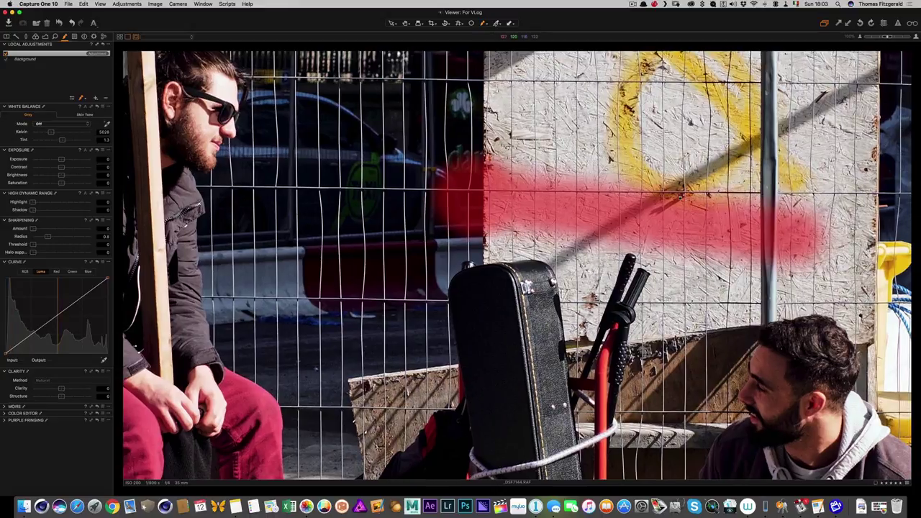
{"action": "scroll", "coordinate": [677, 195], "scroll_direction": "right", "scroll_amount": 3}
{"action": "key", "text": "m"}
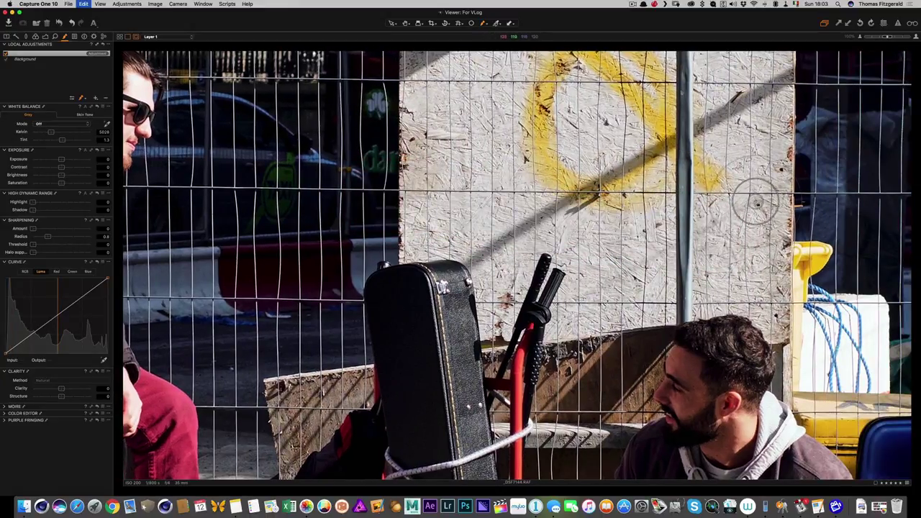
{"action": "left_click", "coordinate": [757, 200]}
- Paint the layer's mask over the standing man's face, hands and the front of his leather jacket, and erase the spill around them
{"action": "scroll", "coordinate": [556, 187], "scroll_direction": "right", "scroll_amount": 15}
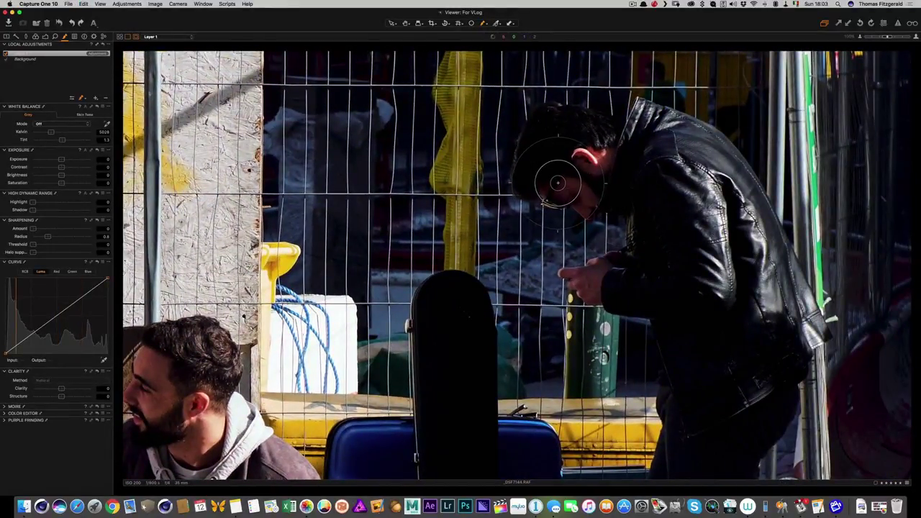
{"action": "mouse_move", "coordinate": [556, 185]}
{"action": "left_mouse_down"}
{"action": "mouse_move", "coordinate": [609, 179]}
{"action": "mouse_move", "coordinate": [675, 230]}
{"action": "mouse_move", "coordinate": [693, 266]}
{"action": "mouse_move", "coordinate": [654, 282]}
{"action": "mouse_move", "coordinate": [602, 274]}
{"action": "left_mouse_up"}
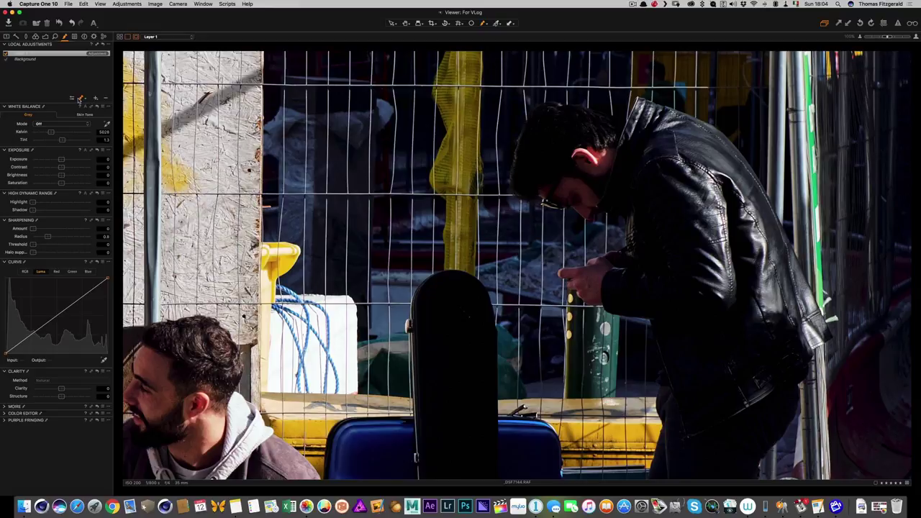
{"action": "left_click", "coordinate": [77, 98]}
{"action": "left_click", "coordinate": [97, 117]}
{"action": "left_click_drag", "start_coordinate": [558, 216], "coordinate": [527, 226]}
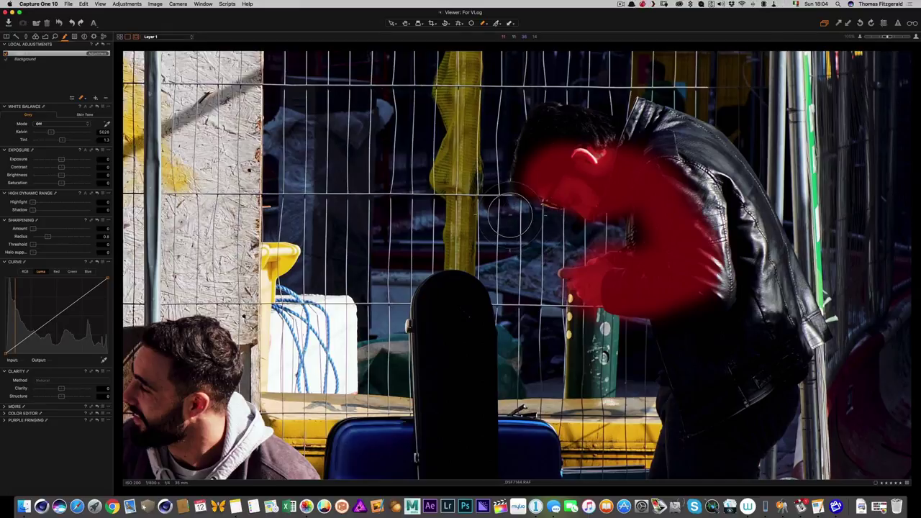
- Set the layer's exposure to 0.67 and check the brightened area against the mask overlay
{"action": "left_click_drag", "start_coordinate": [61, 159], "coordinate": [66, 160]}
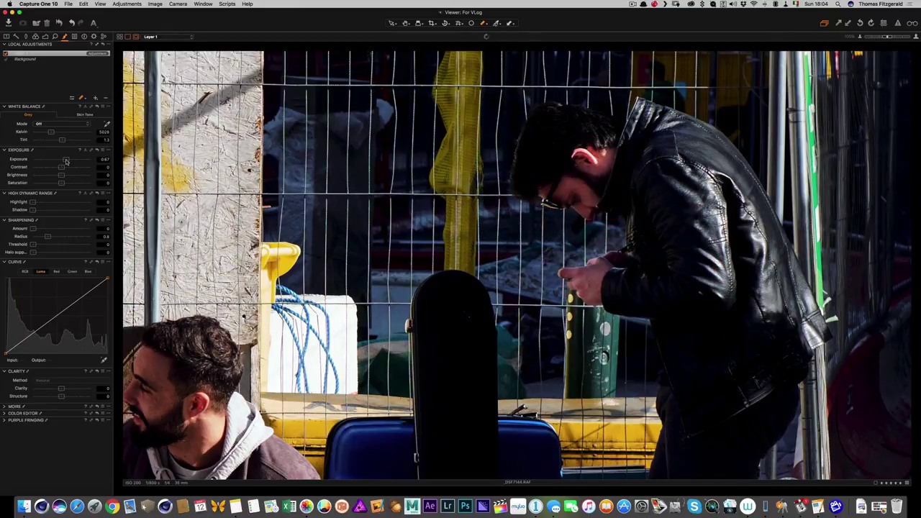
{"action": "left_click", "coordinate": [72, 99]}
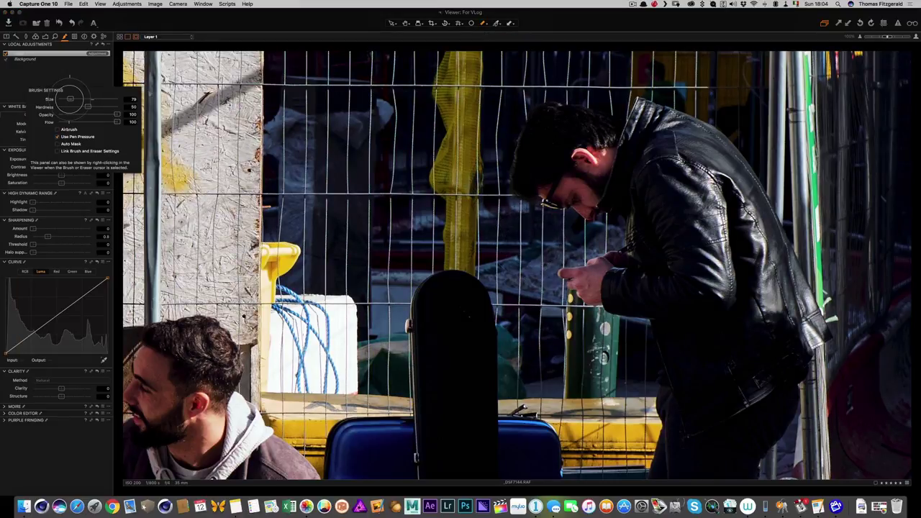
{"action": "key", "text": "m"}
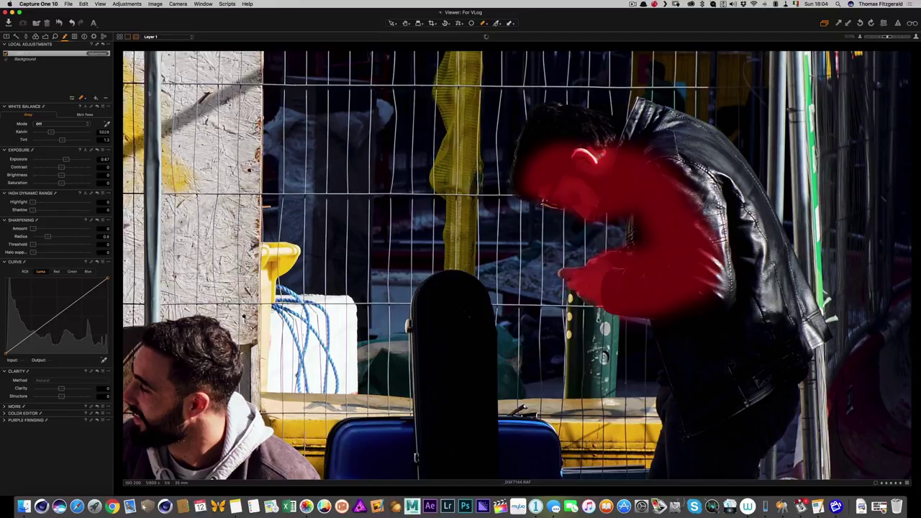
{"action": "key", "text": "m"}
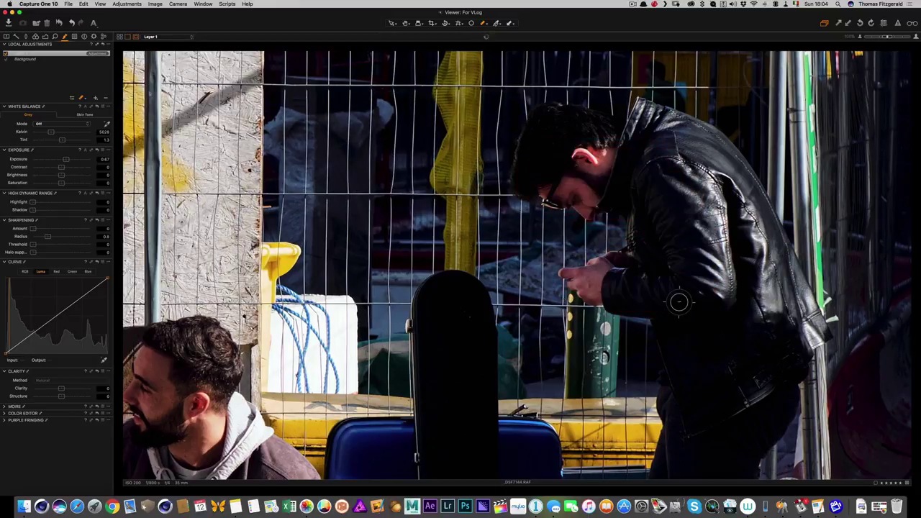
- Switch from erasing back to drawing the mask, and review the overlay on the man in the leather jacket
{"action": "left_click", "coordinate": [84, 98]}
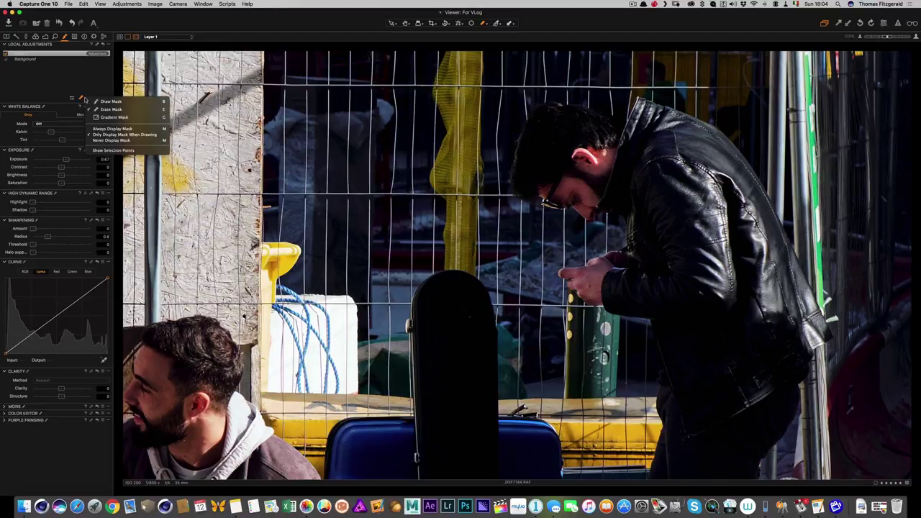
{"action": "left_click", "coordinate": [104, 102]}
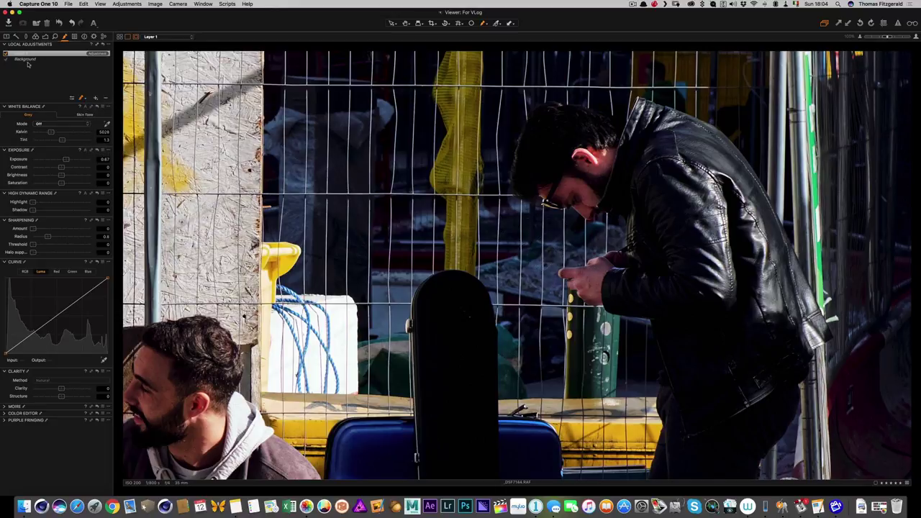
{"action": "left_click", "coordinate": [72, 98]}
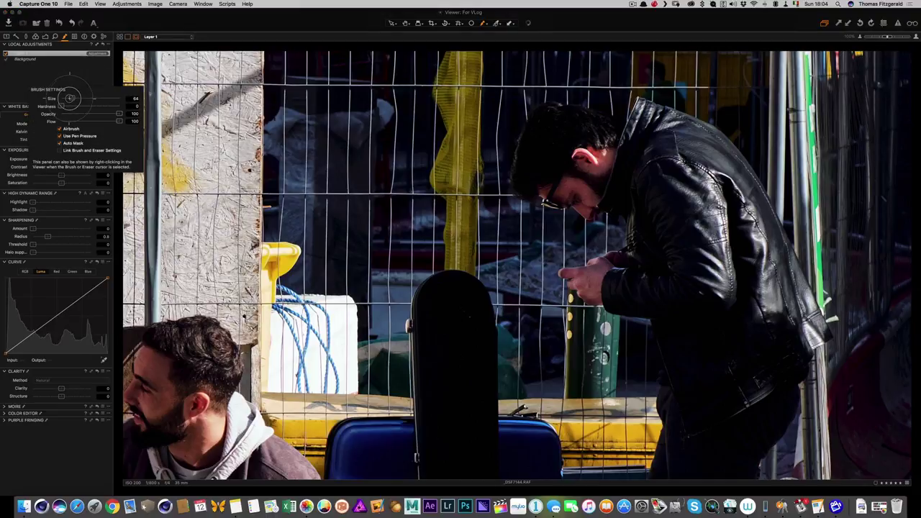
{"action": "left_click", "coordinate": [604, 289]}
{"action": "key", "text": "m"}
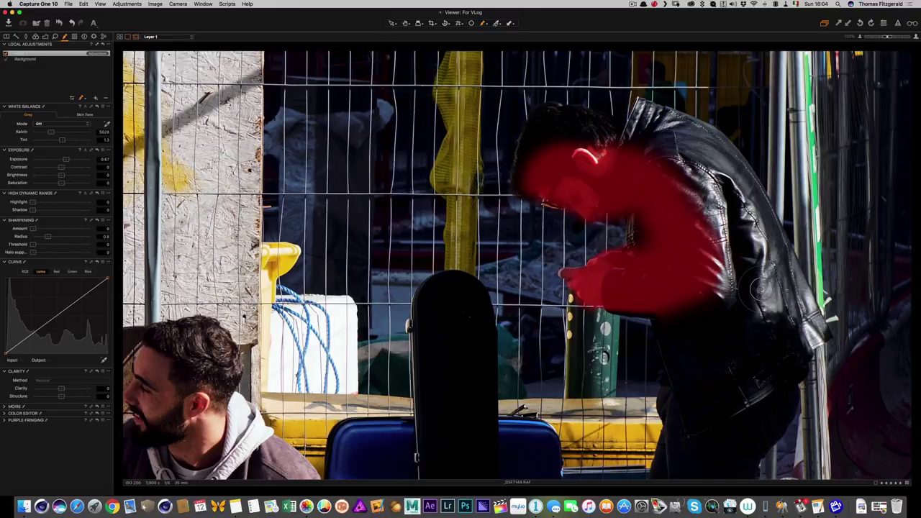
{"action": "key", "text": "m"}
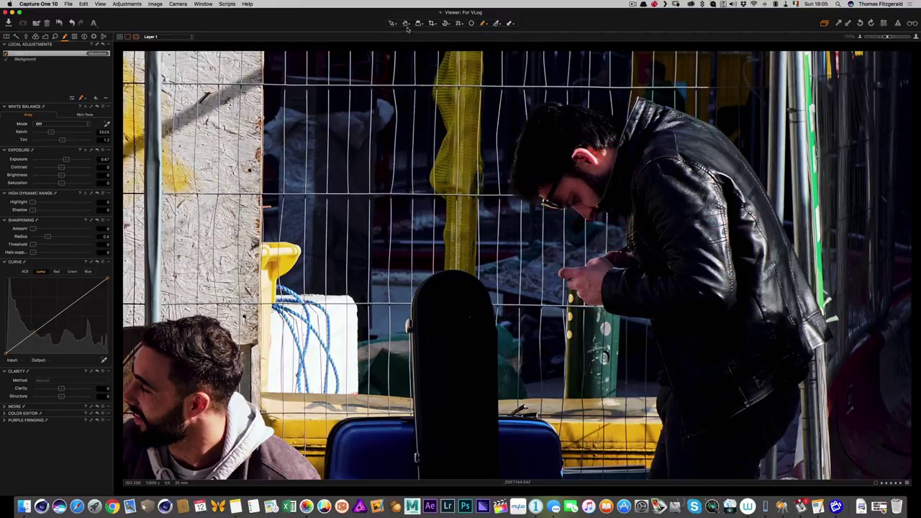
- Compare the whole photo with and without the layer, and crop it slightly tighter along the left, upper and lower edges
{"action": "key", "text": "super+0"}
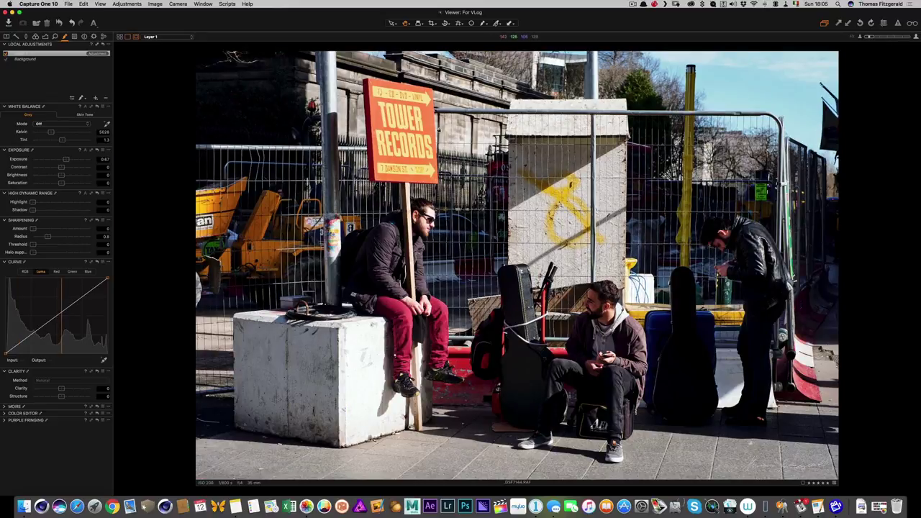
{"action": "left_click", "coordinate": [6, 53]}
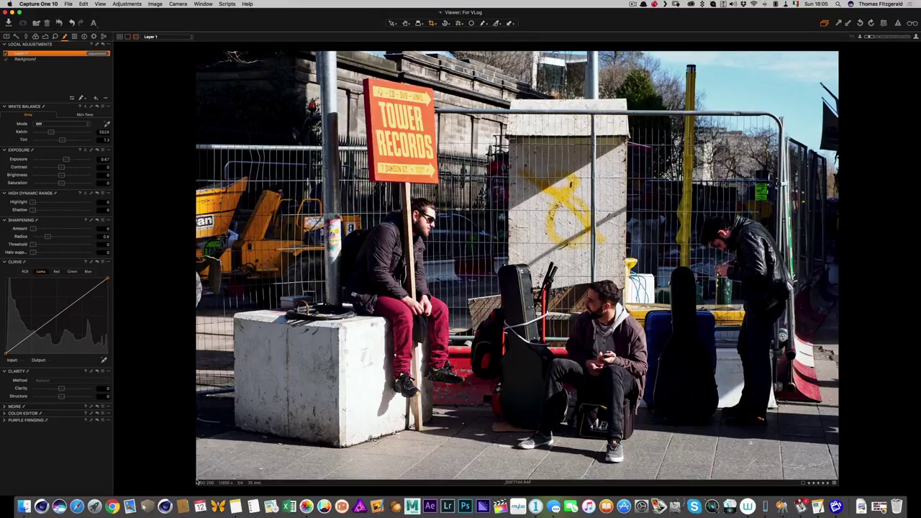
{"action": "left_click_drag", "start_coordinate": [197, 482], "coordinate": [227, 472]}
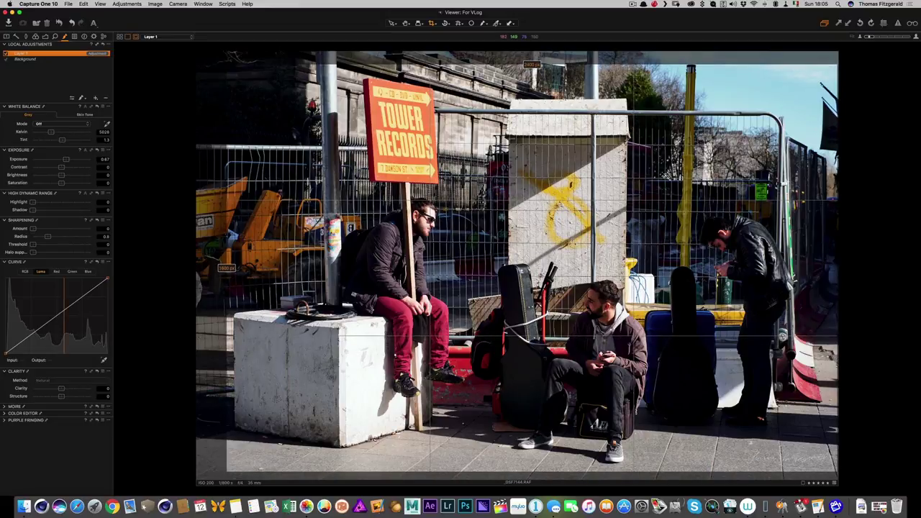
{"action": "left_click", "coordinate": [407, 23]}
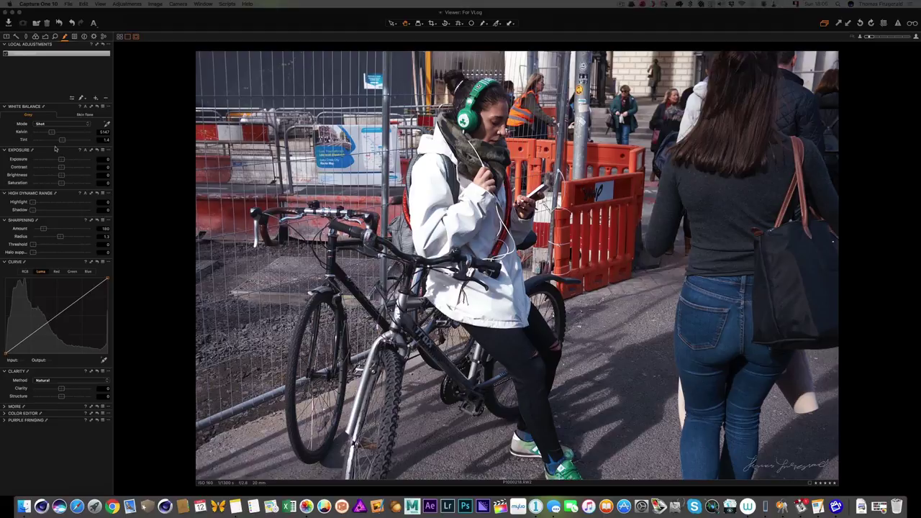
- On the photo of the woman with green headphones, set the white balance to 5293 K and fine-tune the 3-way Color Balance
{"action": "left_click", "coordinate": [35, 37]}
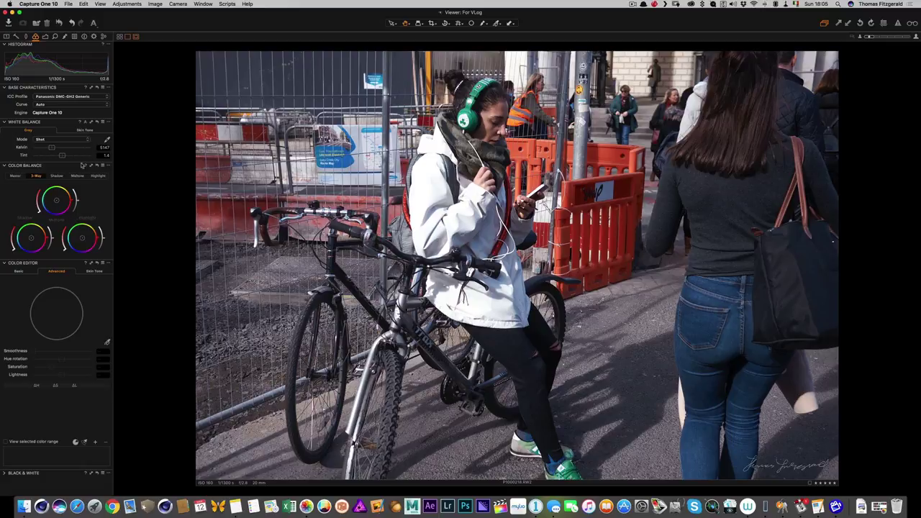
{"action": "left_click_drag", "start_coordinate": [52, 147], "coordinate": [54, 148]}
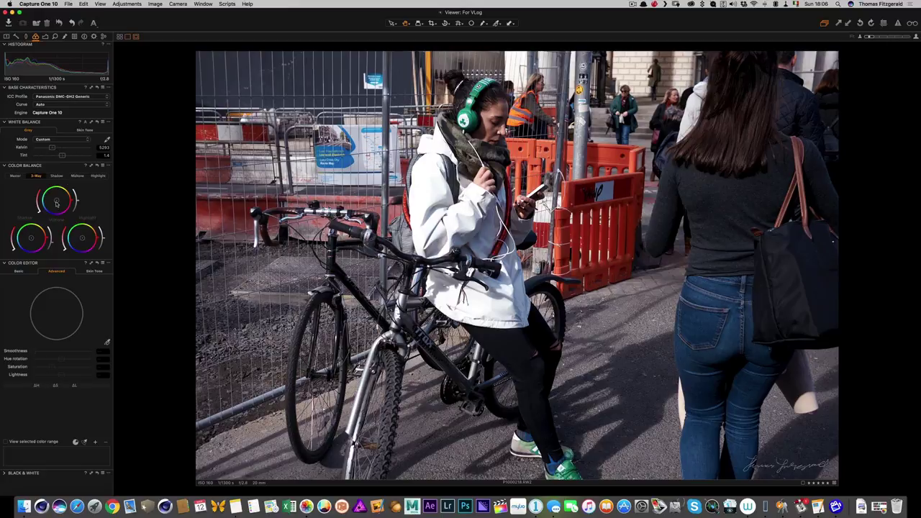
{"action": "left_click_drag", "start_coordinate": [57, 202], "coordinate": [58, 199]}
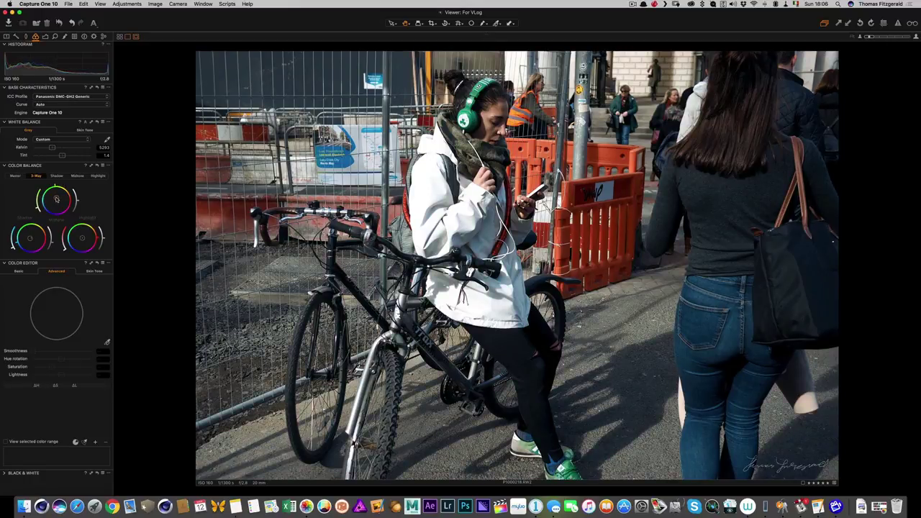
{"action": "left_click_drag", "start_coordinate": [56, 199], "coordinate": [57, 202]}
- In the basic Color Editor, set the green range's saturation to 10.2 and lightness to -0.4
{"action": "left_click", "coordinate": [18, 271]}
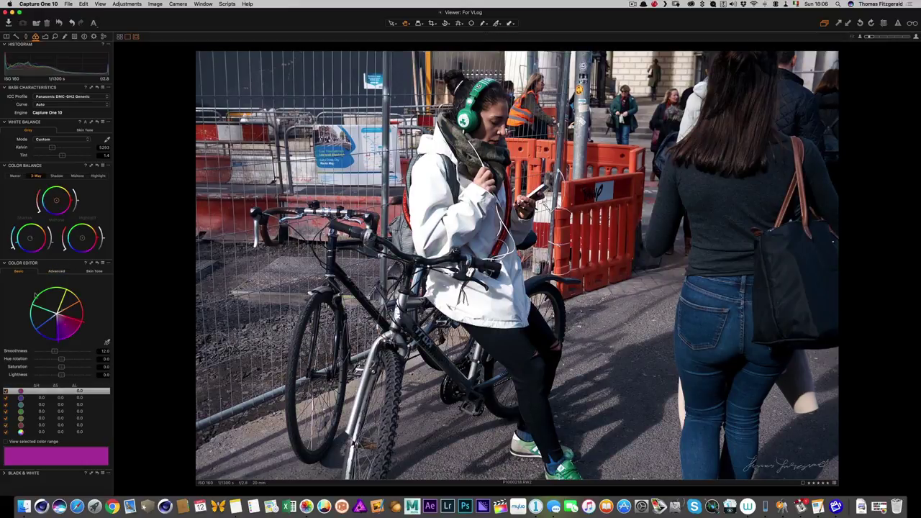
{"action": "left_click", "coordinate": [36, 296]}
{"action": "left_click_drag", "start_coordinate": [62, 368], "coordinate": [73, 368]}
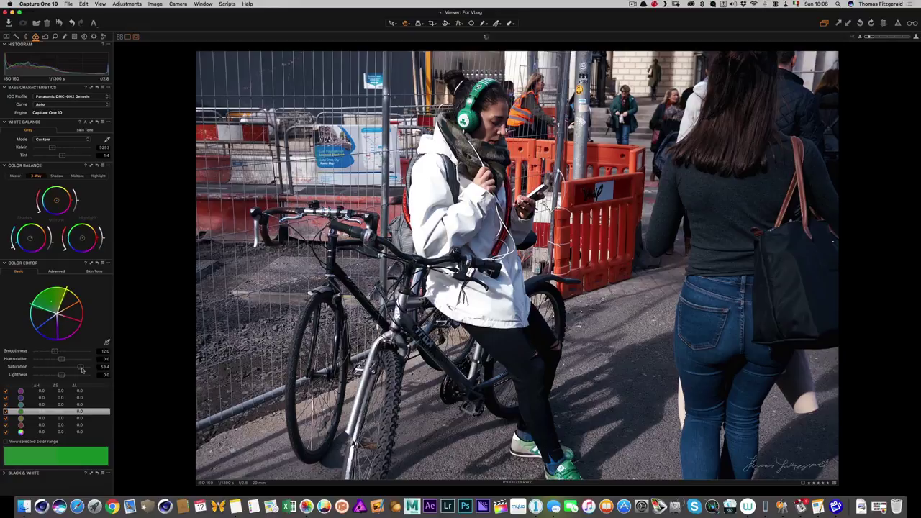
- Set exposure to -0.27 and contrast to 10, and lift the RGB curve's highlights at input 192 with a midtone anchor at 126
{"action": "key", "text": "super+alt+bracketright"}
{"action": "left_click_drag", "start_coordinate": [60, 183], "coordinate": [67, 191]}
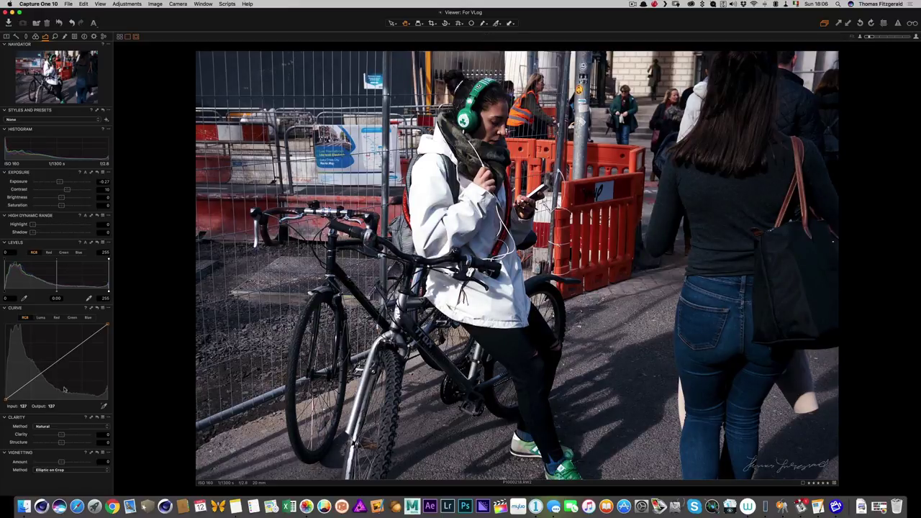
{"action": "left_click_drag", "start_coordinate": [83, 343], "coordinate": [82, 339]}
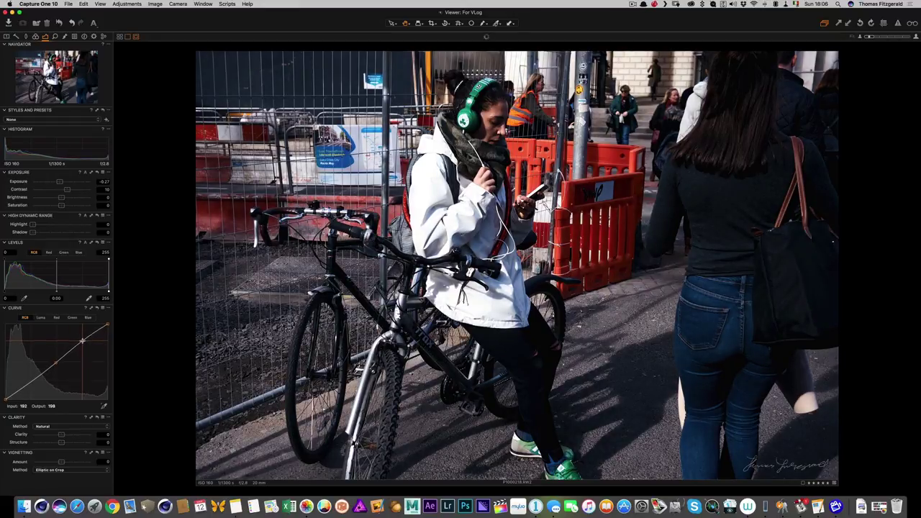
{"action": "left_click", "coordinate": [55, 363]}
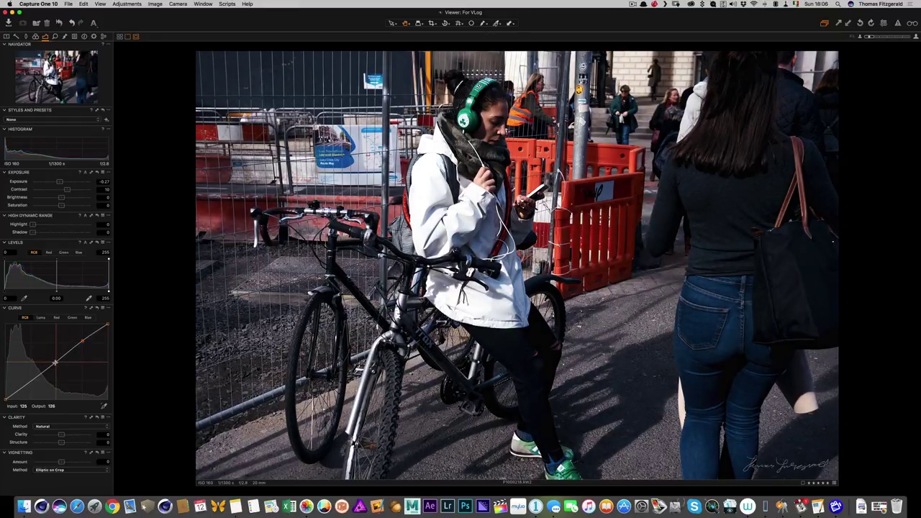
- Set shadow recovery to 3, vignetting to -0.44 and clarity to 22, and raise the saturation slightly
{"action": "left_click_drag", "start_coordinate": [32, 232], "coordinate": [34, 233]}
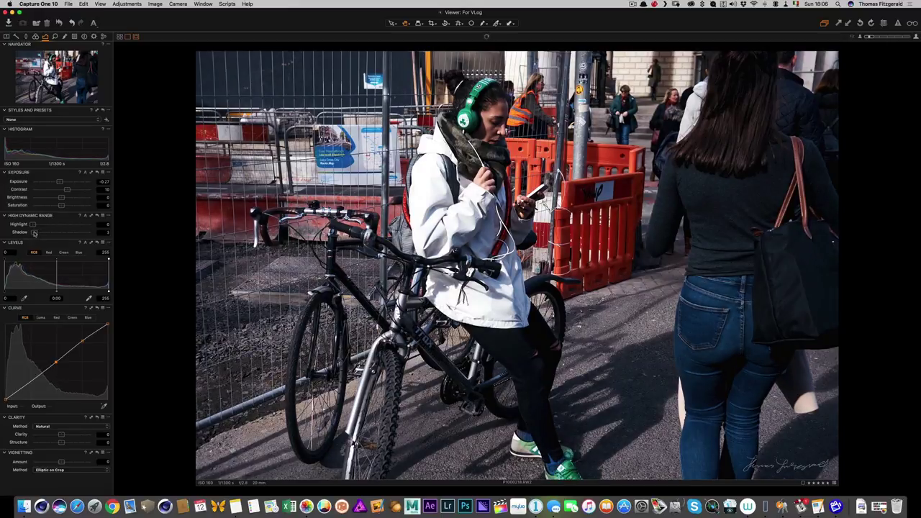
{"action": "left_click_drag", "start_coordinate": [61, 461], "coordinate": [67, 434]}
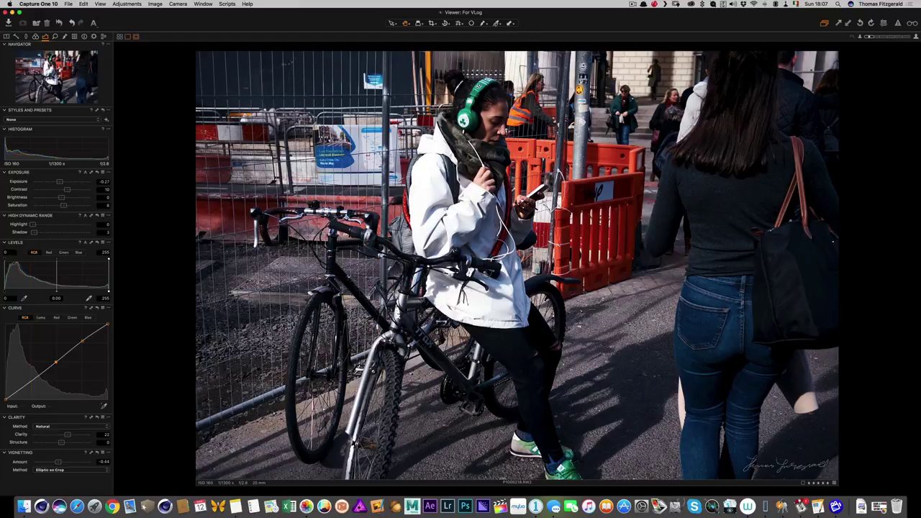
- Go to the hat stall photo, paste the headphones photo's adjustments onto it, and warm its white balance to 6080 K
{"action": "key", "text": "Left"}
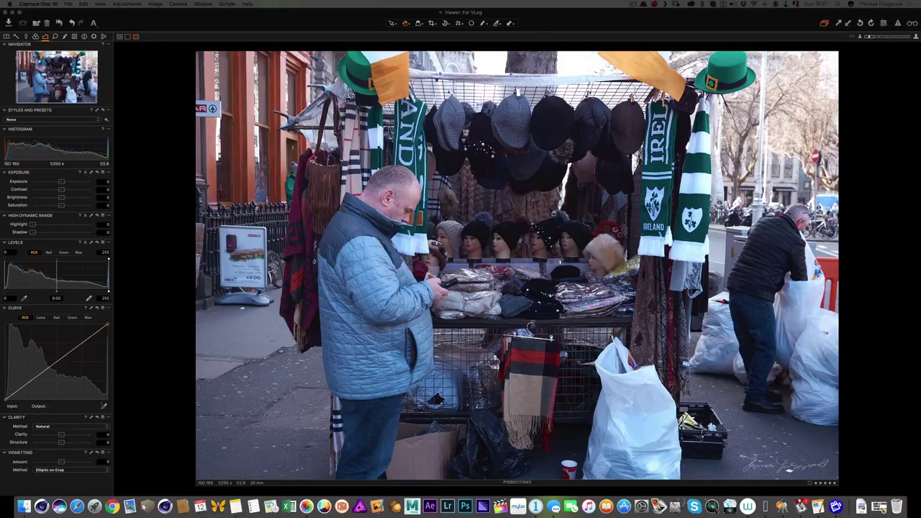
{"action": "key", "text": "super+shift+v"}
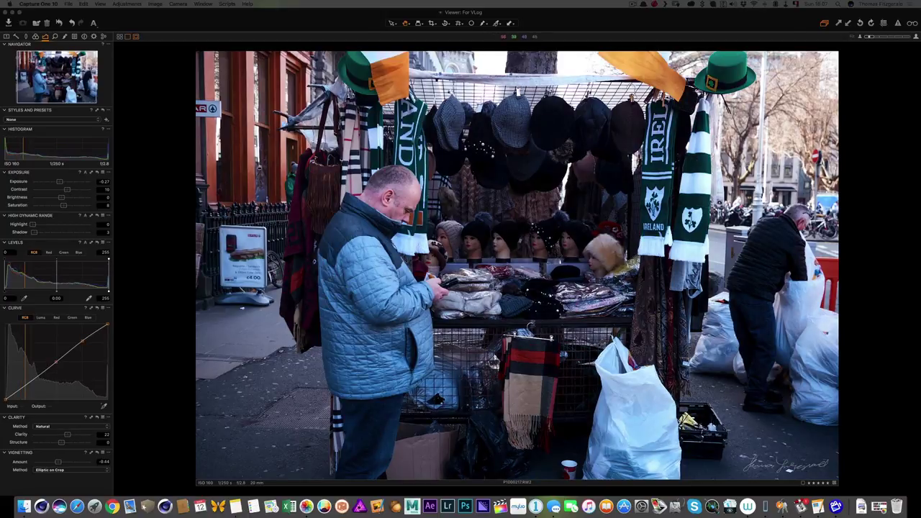
{"action": "left_click", "coordinate": [35, 36]}
{"action": "left_click_drag", "start_coordinate": [52, 148], "coordinate": [57, 149]}
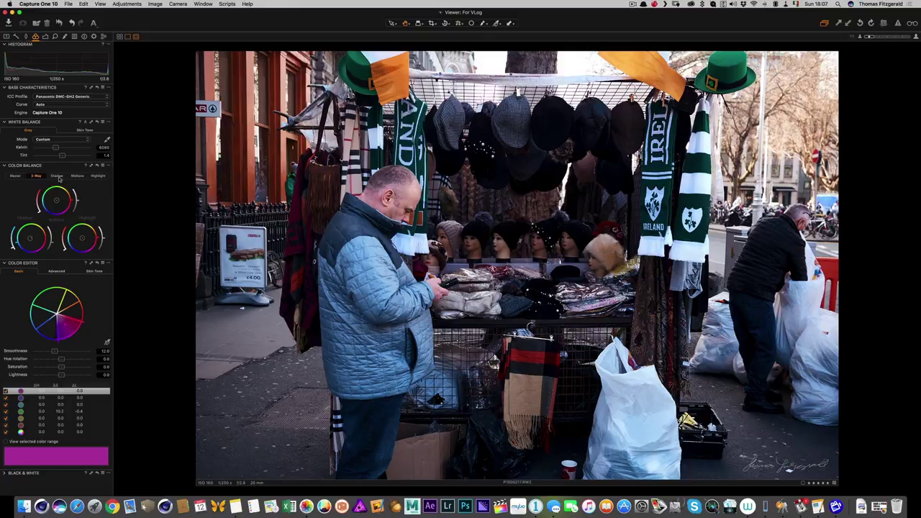
{"action": "left_click", "coordinate": [46, 36]}
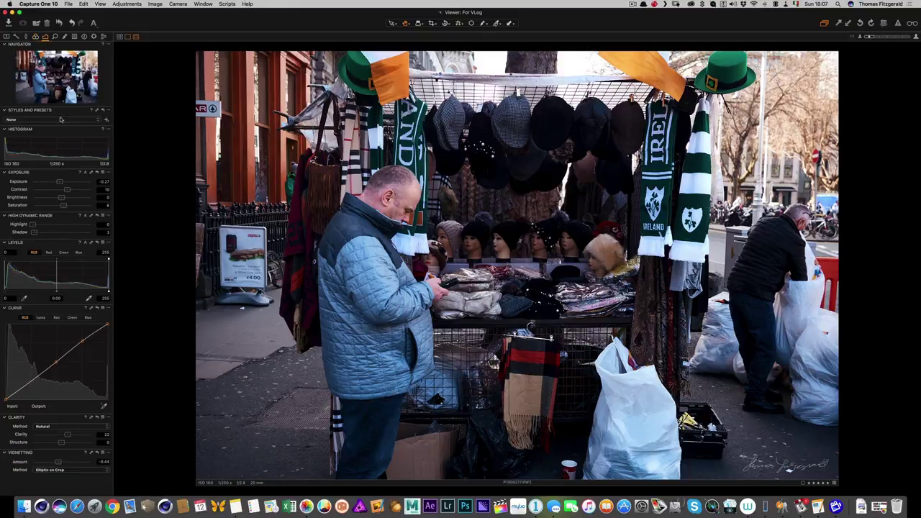
- Go to the taxi photo outside the coffee shop, paste the copied adjustments onto it, and raise exposure to 0.42
{"action": "left_click_drag", "start_coordinate": [64, 435], "coordinate": [61, 436]}
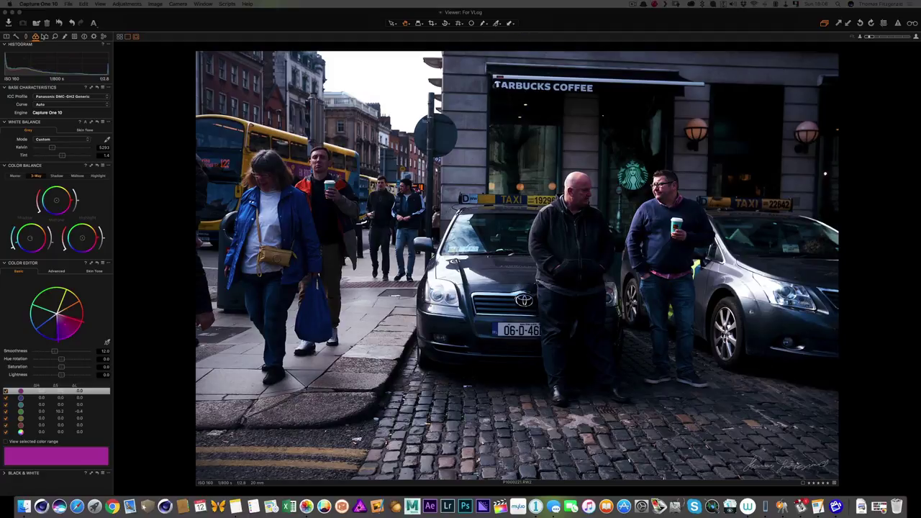
{"action": "left_click", "coordinate": [44, 36]}
{"action": "left_click_drag", "start_coordinate": [61, 186], "coordinate": [67, 185]}
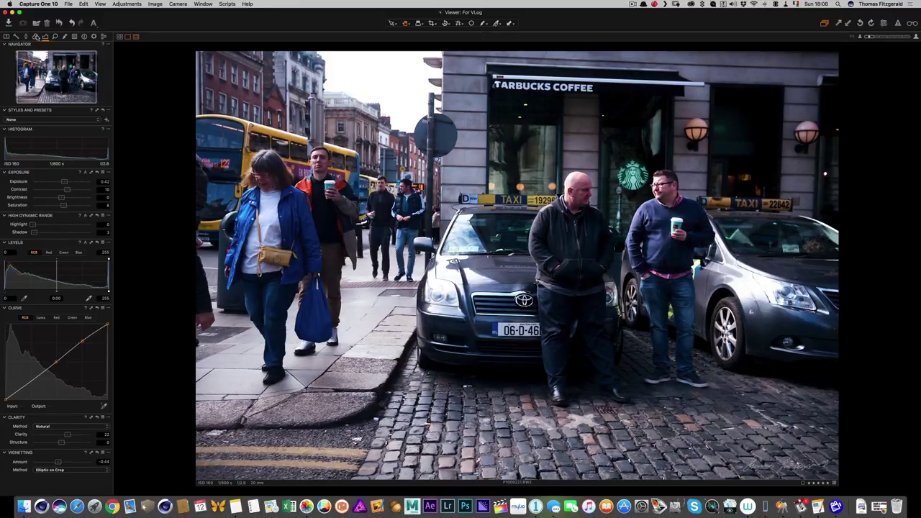
- Set the taxi photo's white balance tint to 0.6 and warm its Kelvin value slightly
{"action": "left_click", "coordinate": [35, 36]}
{"action": "left_click", "coordinate": [26, 36]}
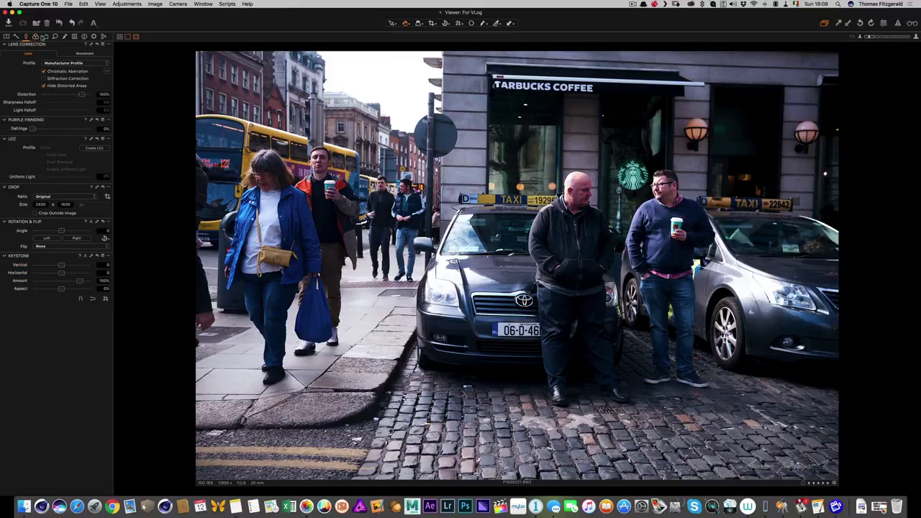
{"action": "left_click", "coordinate": [35, 36]}
{"action": "left_click_drag", "start_coordinate": [62, 157], "coordinate": [60, 157]}
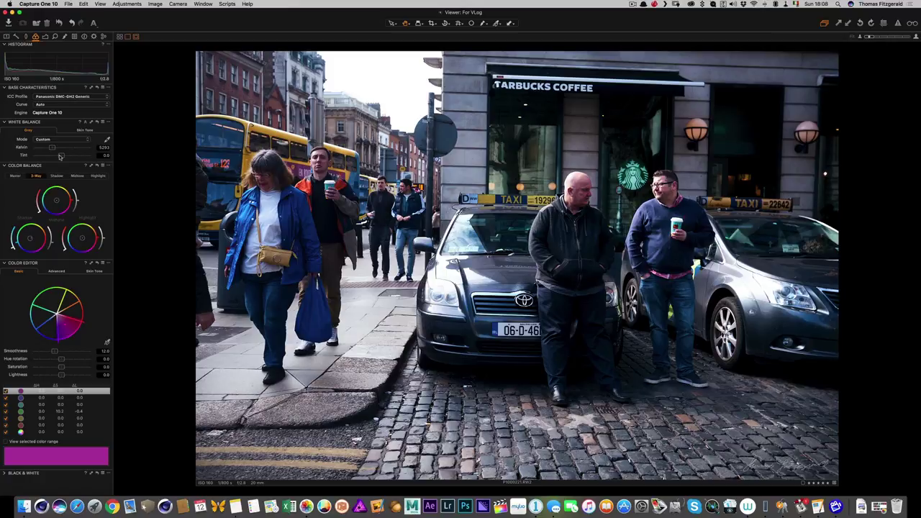
{"action": "left_click_drag", "start_coordinate": [52, 148], "coordinate": [53, 148]}
{"action": "left_click", "coordinate": [55, 37]}
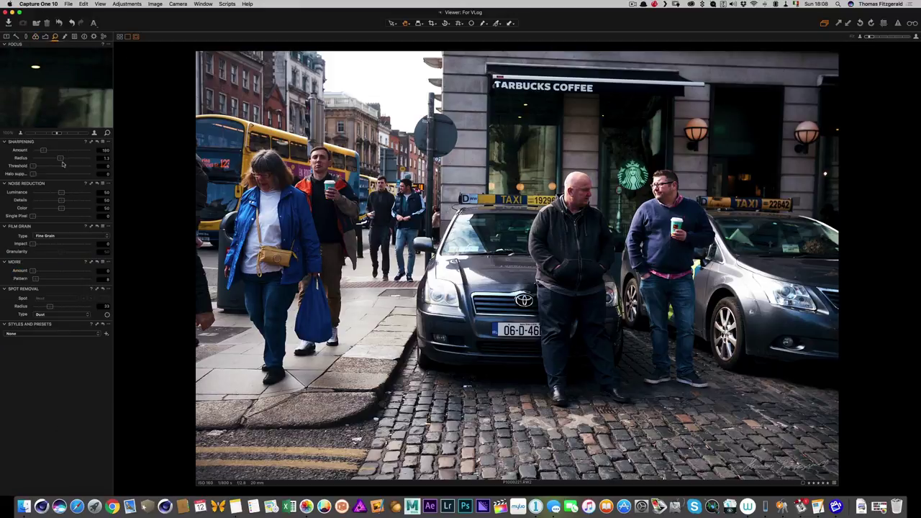
- Apply the NightChalk user style from the SilverLUX set to the taxi photo and reduce contrast to 4
{"action": "left_click", "coordinate": [45, 36]}
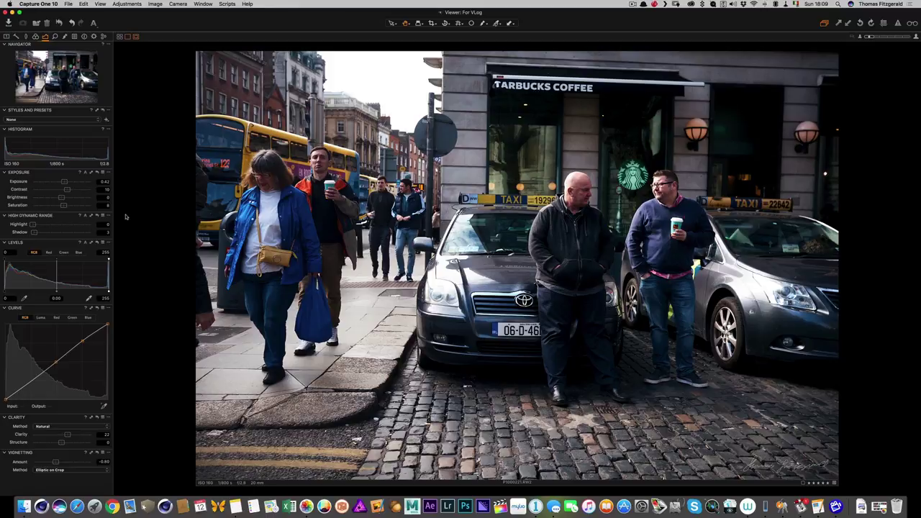
{"action": "left_click", "coordinate": [54, 120]}
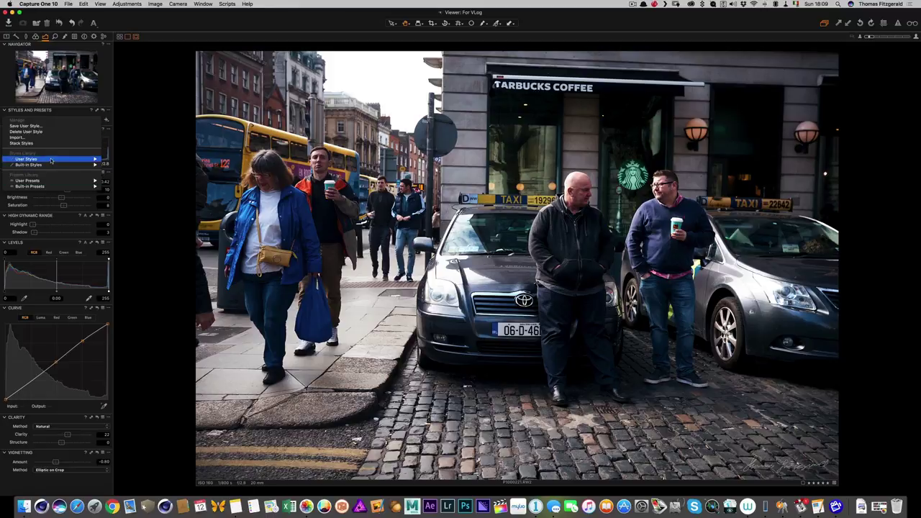
{"action": "mouse_move", "coordinate": [51, 159]}
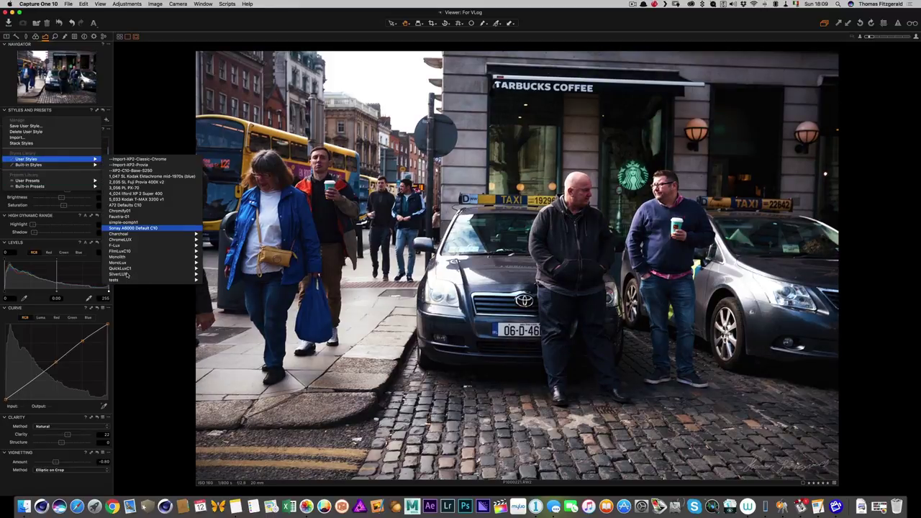
{"action": "mouse_move", "coordinate": [127, 274]}
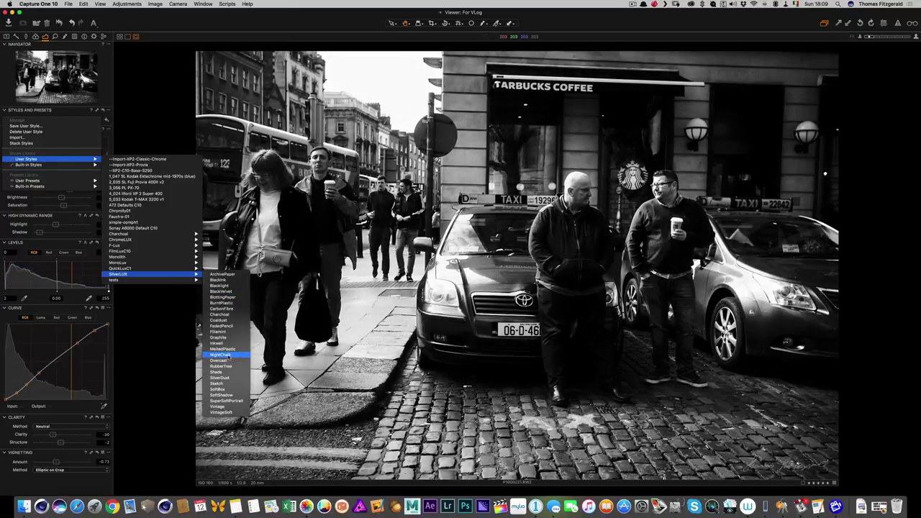
{"action": "left_click", "coordinate": [228, 355]}
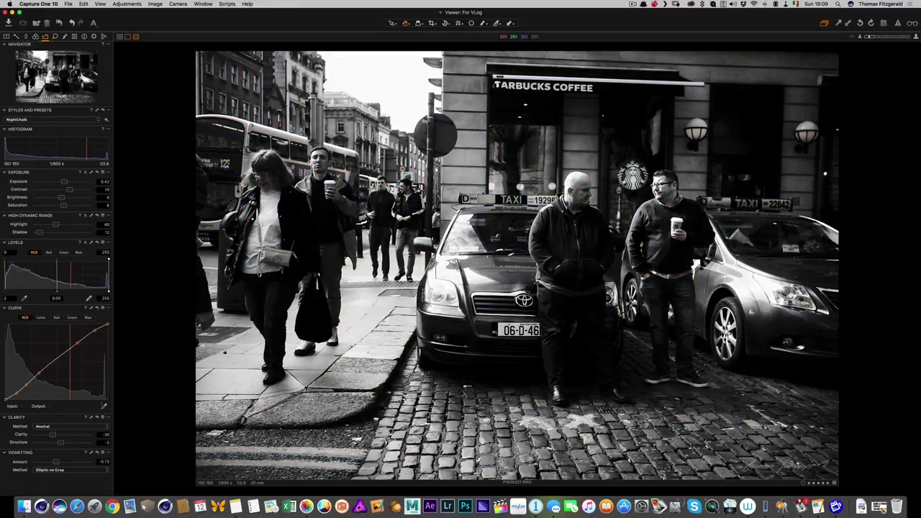
{"action": "left_click_drag", "start_coordinate": [69, 190], "coordinate": [62, 191]}
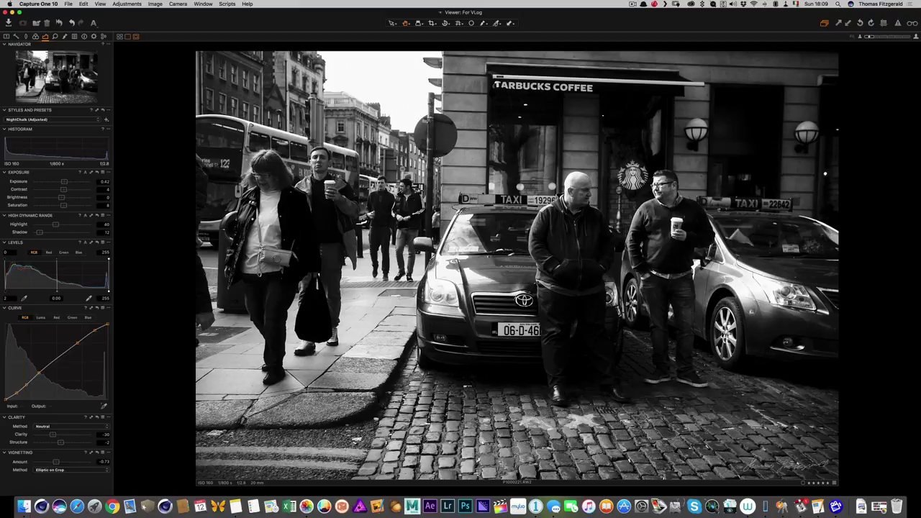
- Go to the photo of the woman in sunglasses and set contrast to 7 and highlight recovery to 15, with the Film High Contrast base curve
{"action": "key", "text": "Right"}
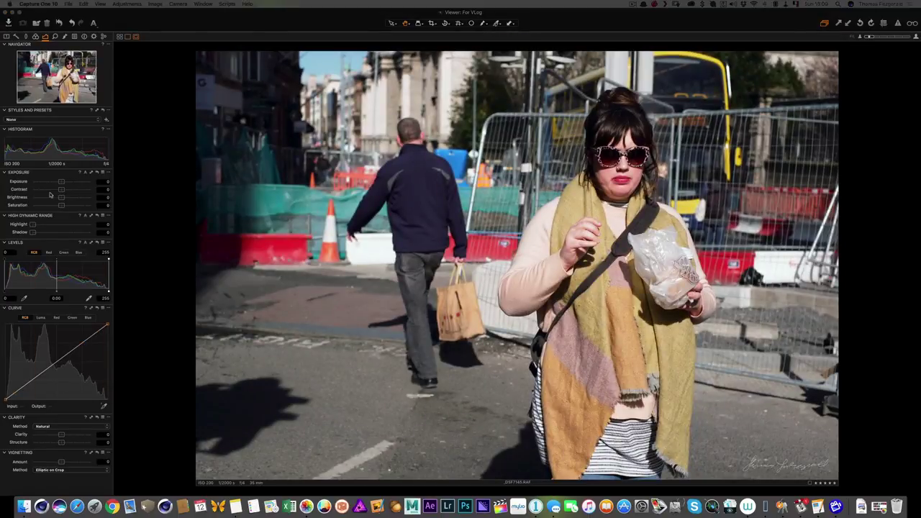
{"action": "left_click_drag", "start_coordinate": [64, 190], "coordinate": [68, 192]}
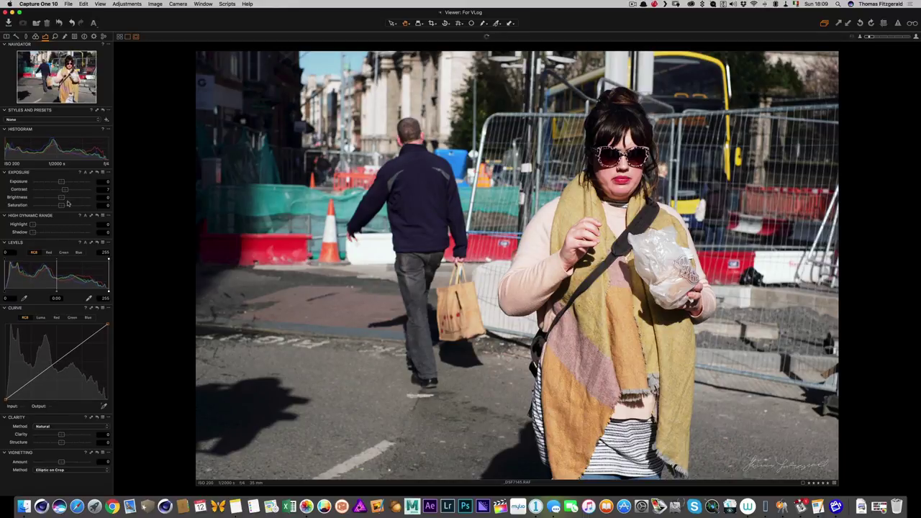
{"action": "left_click_drag", "start_coordinate": [32, 225], "coordinate": [42, 226]}
{"action": "left_click", "coordinate": [35, 36]}
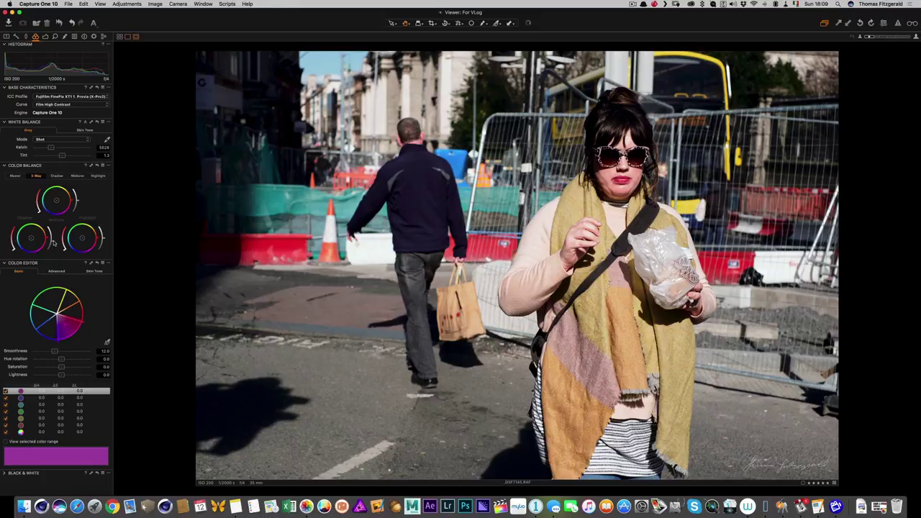
- Set vignetting to -0.32, clarity to 5 and shadow recovery to 9 on the sunglasses photo
{"action": "left_click", "coordinate": [46, 36]}
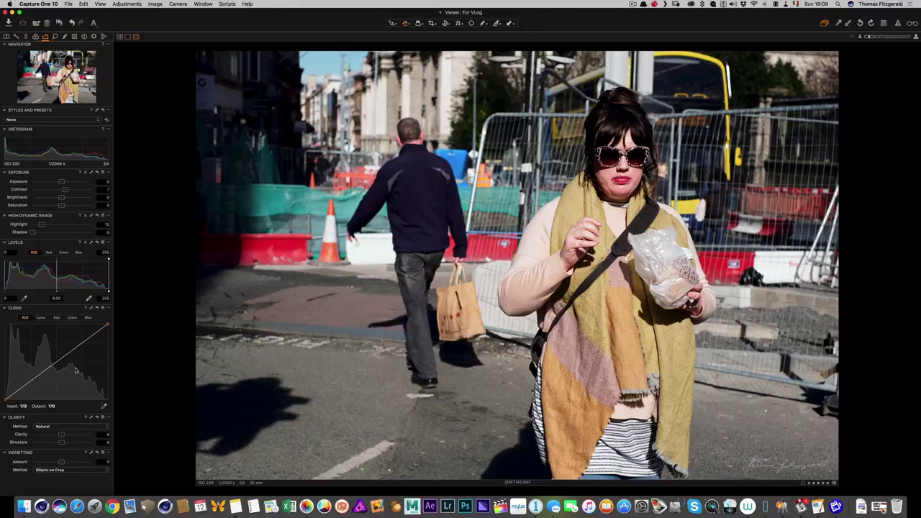
{"action": "left_click_drag", "start_coordinate": [62, 462], "coordinate": [65, 436]}
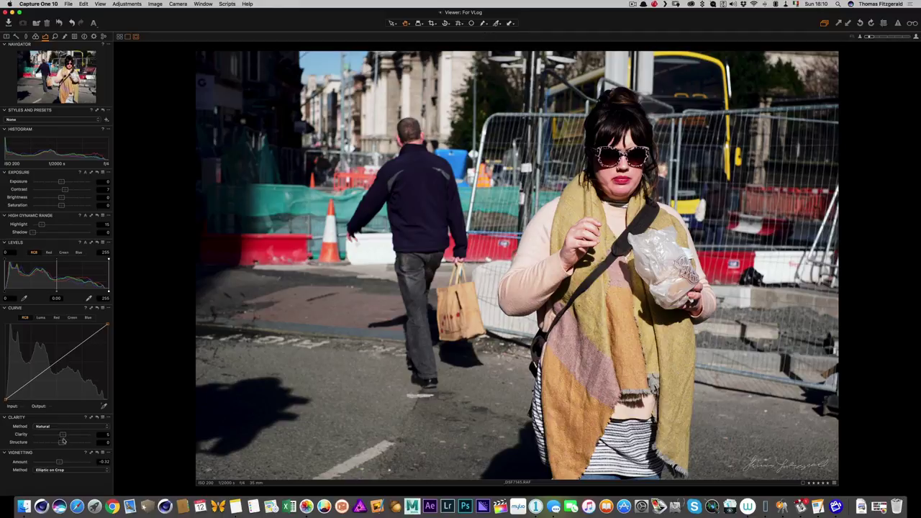
{"action": "left_click_drag", "start_coordinate": [33, 231], "coordinate": [38, 232]}
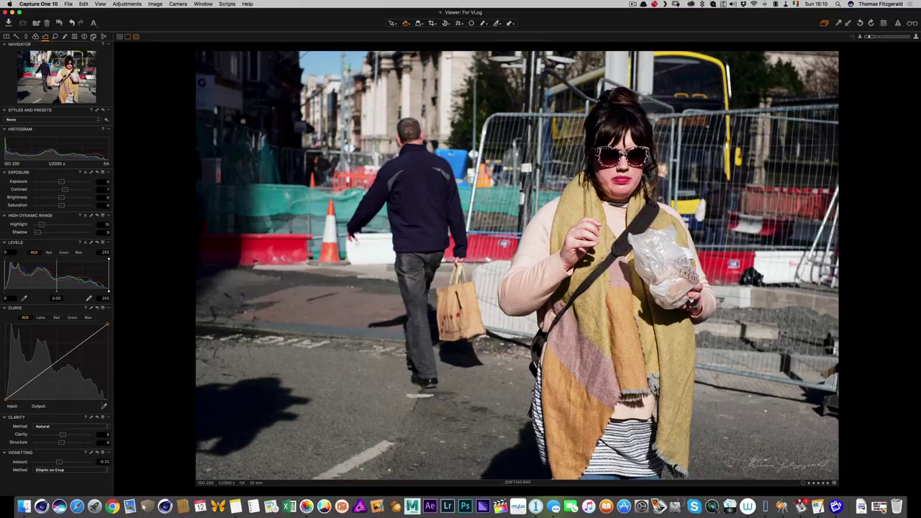
- Open the process recipes and examine the basic format and size settings of the Jpeg for Web recipe
{"action": "left_click", "coordinate": [93, 36]}
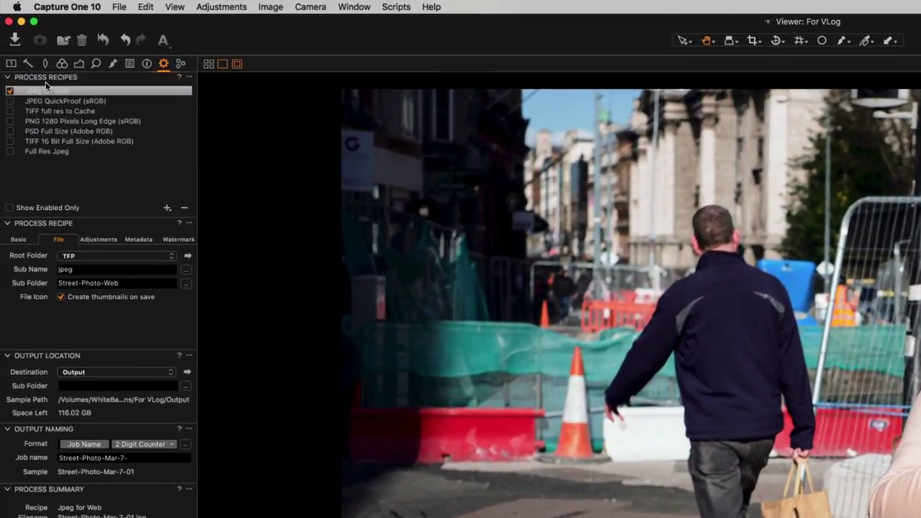
{"action": "left_click", "coordinate": [24, 240]}
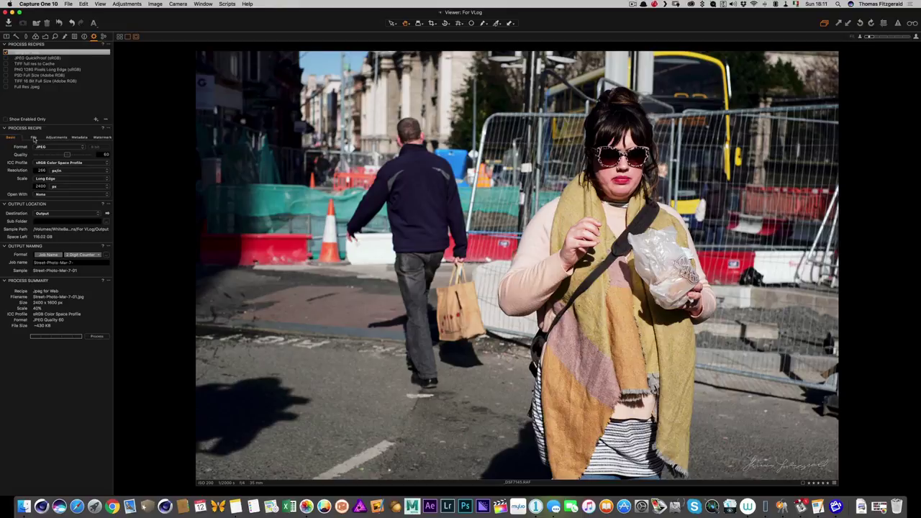
- Enable the PNG 1280 Pixels, PSD Full Size and TIFF 16 Bit recipes alongside the web JPEG recipe, and disable them again
{"action": "left_click", "coordinate": [6, 69]}
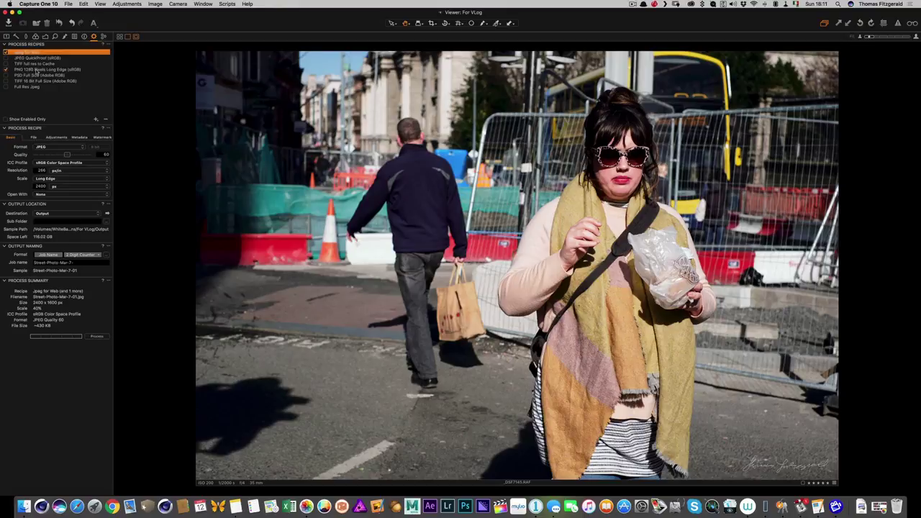
{"action": "left_click", "coordinate": [6, 75]}
{"action": "left_click", "coordinate": [5, 80]}
{"action": "left_click", "coordinate": [6, 81]}
{"action": "left_click", "coordinate": [5, 75]}
{"action": "left_click", "coordinate": [6, 70]}
- Switch to Finder and preview the exported JPEGs in the Street-Photo-Web folder from Street-Photo-Mar-7-16.jpg through Street-Photo-Mar-7-23.jpg
{"action": "left_click", "coordinate": [24, 506]}
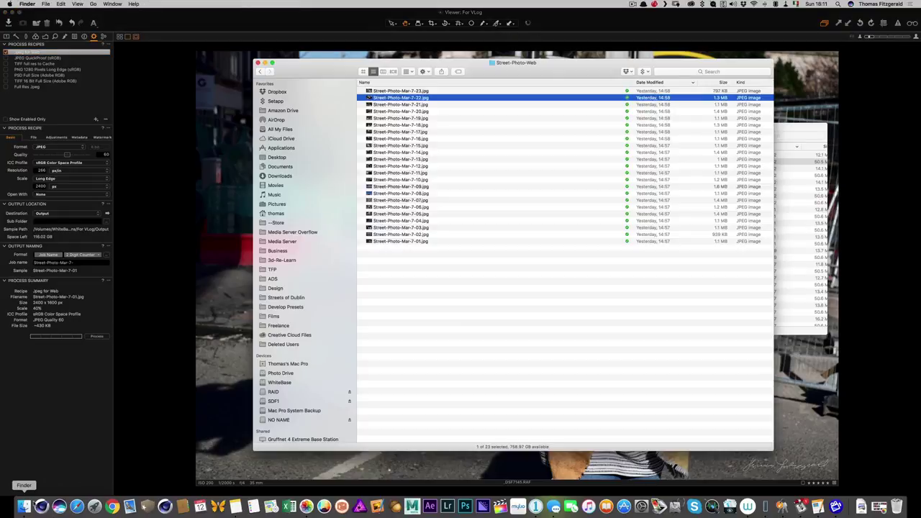
{"action": "left_click", "coordinate": [397, 139]}
{"action": "key", "text": "space"}
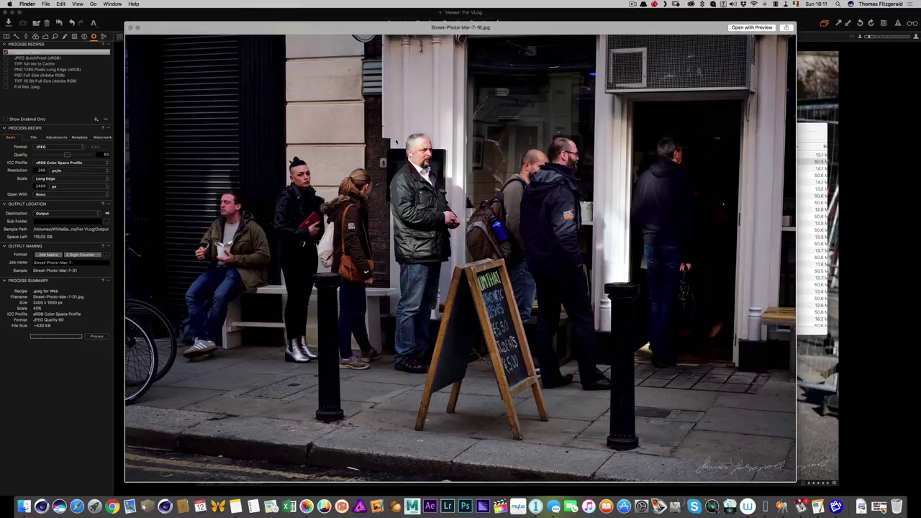
{"action": "key", "text": "Down"}
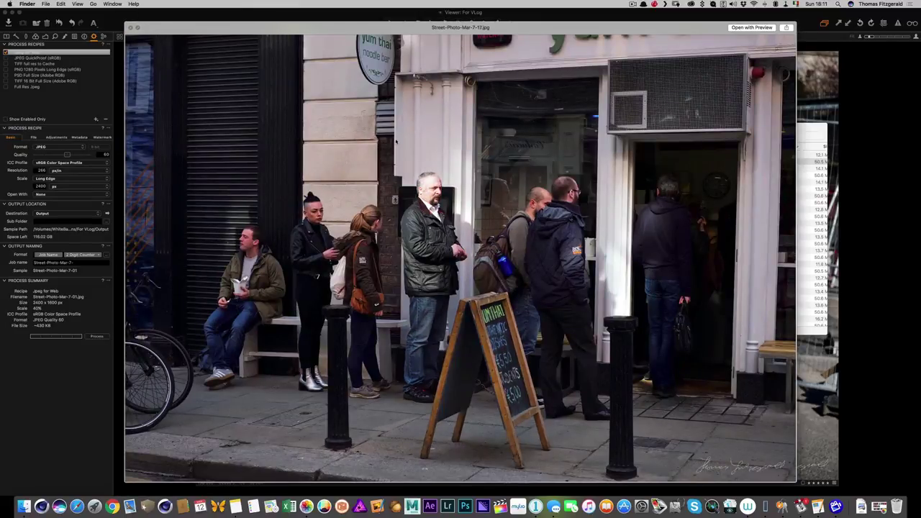
{"action": "key", "text": "Down"}
{"action": "key", "text": "Down"}
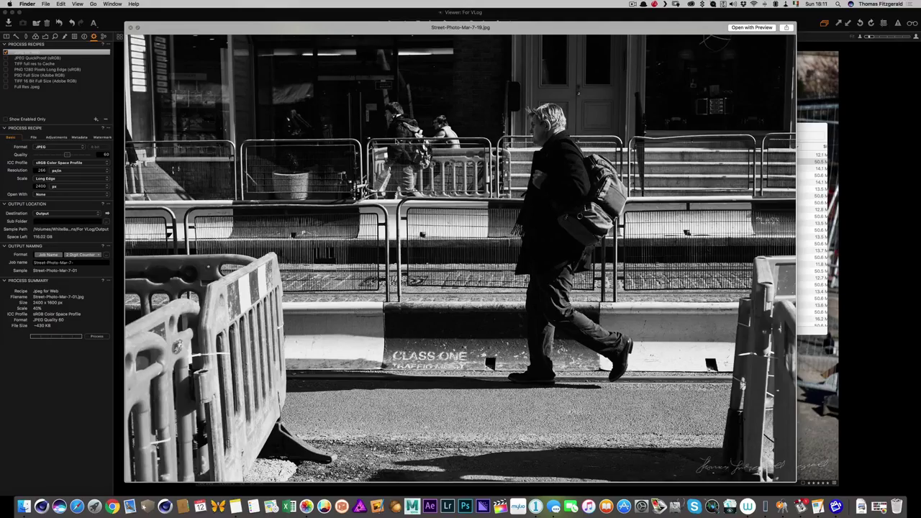
{"action": "key", "text": "Down"}
{"action": "key", "text": "Down"}
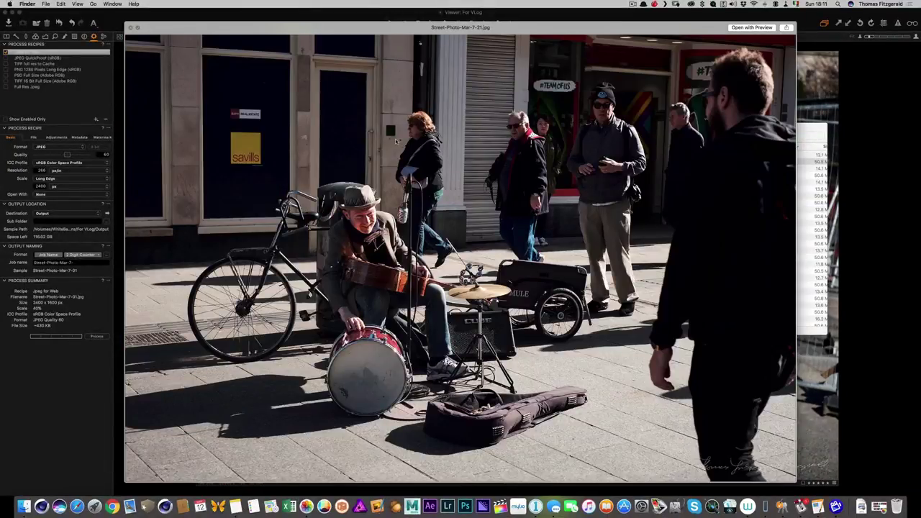
{"action": "key", "text": "Down"}
{"action": "key", "text": "Down"}
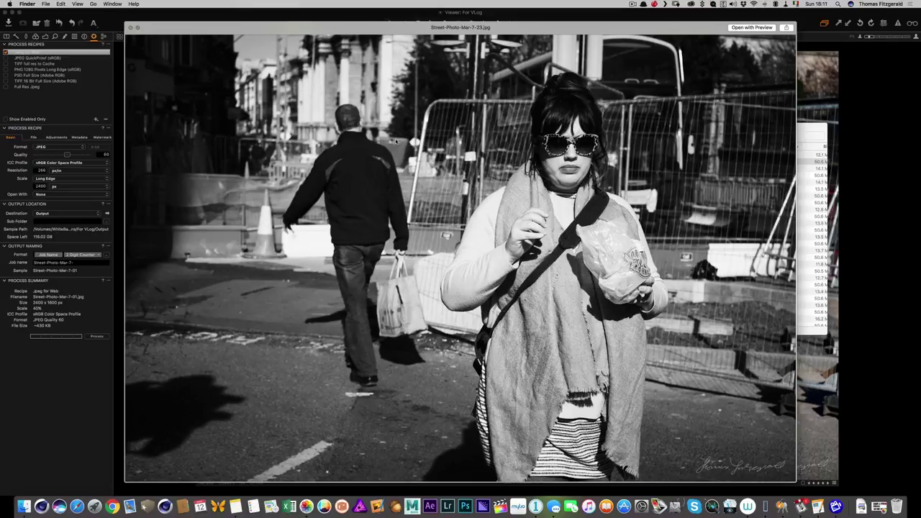
{"action": "key", "text": "Up"}
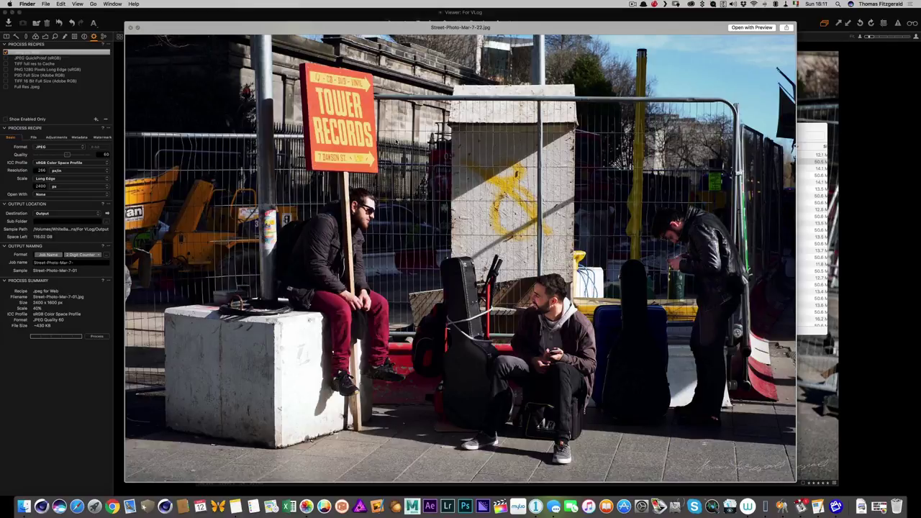